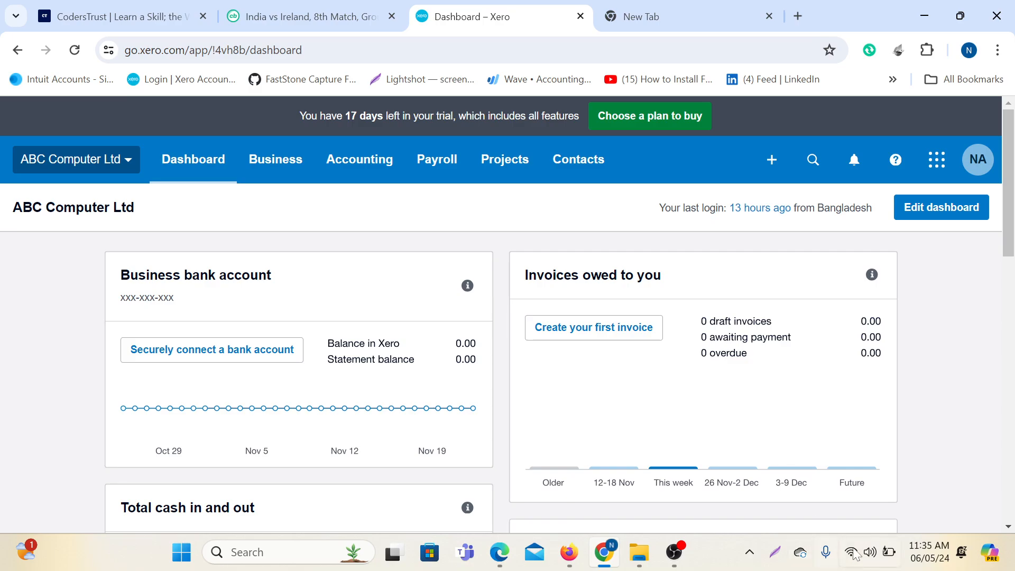
Open the Accounting menu on the ABC Computer Ltd dashboard.
{"action": "left_click", "coordinate": [867, 558]}
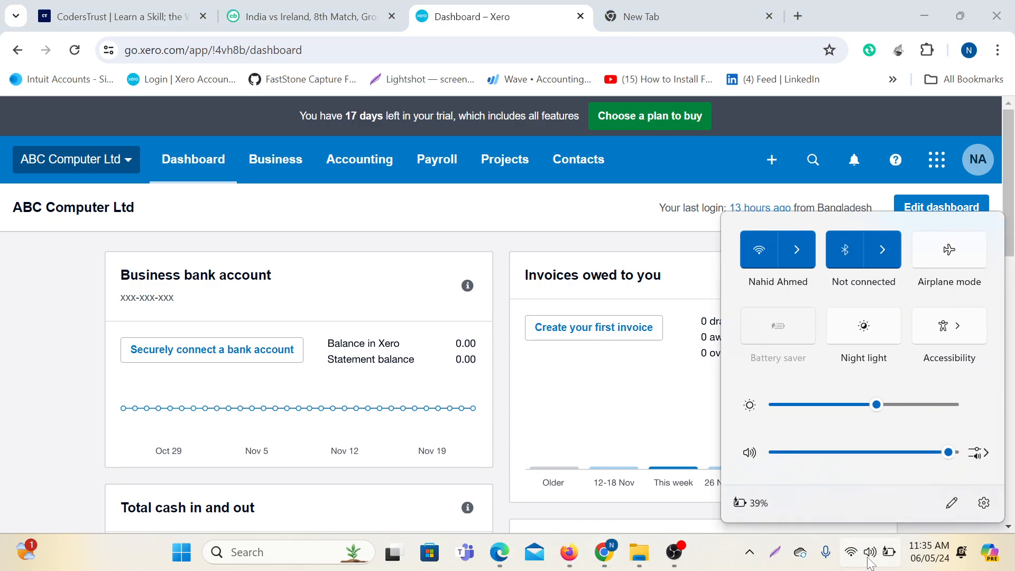
{"action": "left_click", "coordinate": [30, 267]}
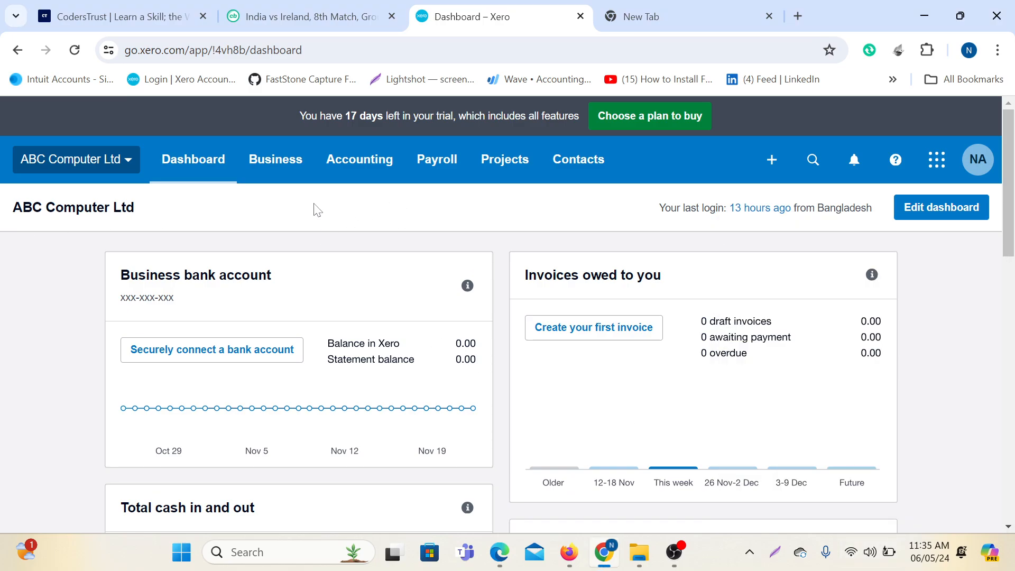
{"action": "left_click", "coordinate": [345, 167]}
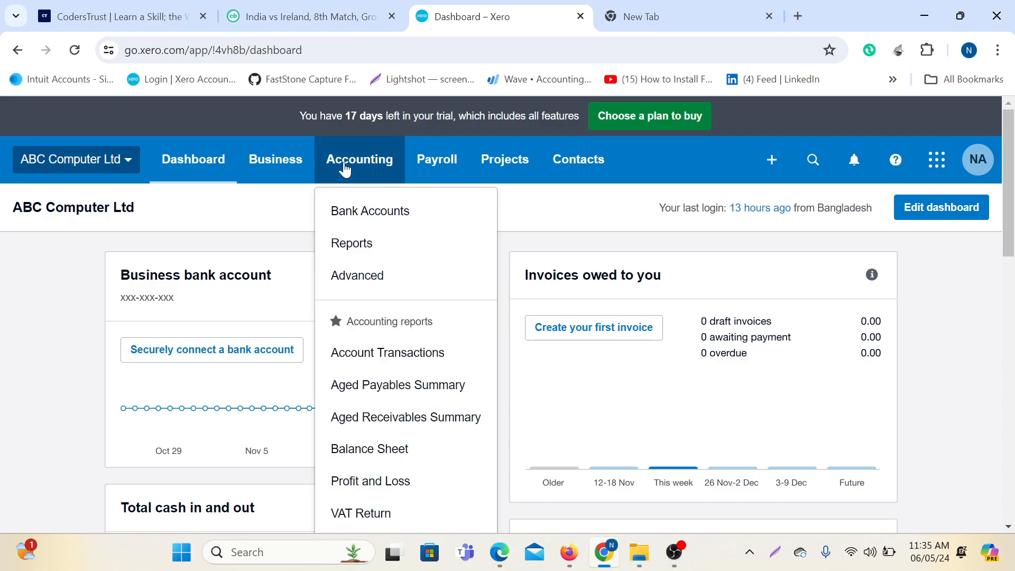
Box Accounting and Advanced in red on a screenshot, then go to the Advanced page.
{"action": "key", "text": "Print"}
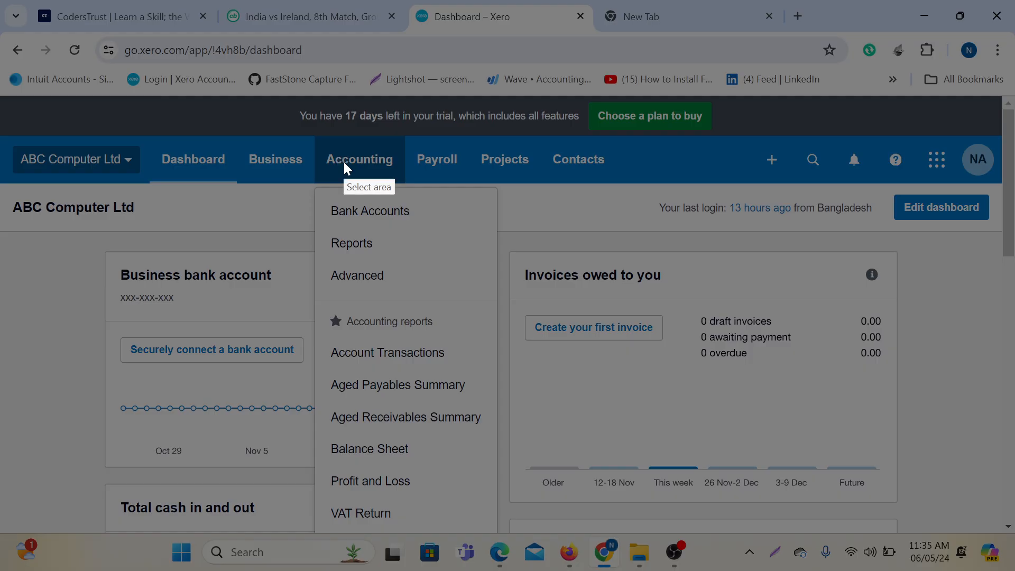
{"action": "left_click_drag", "start_coordinate": [0, 0], "coordinate": [1013, 570]}
{"action": "left_click", "coordinate": [779, 445]}
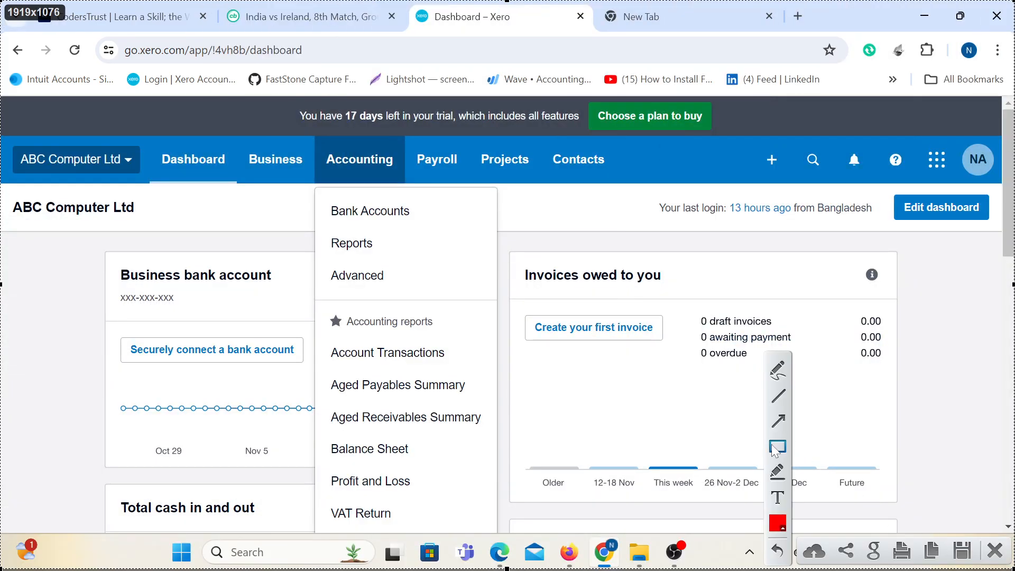
{"action": "mouse_move", "coordinate": [316, 143]}
{"action": "left_mouse_down"}
{"action": "mouse_move", "coordinate": [382, 181]}
{"action": "mouse_move", "coordinate": [403, 178]}
{"action": "left_mouse_up"}
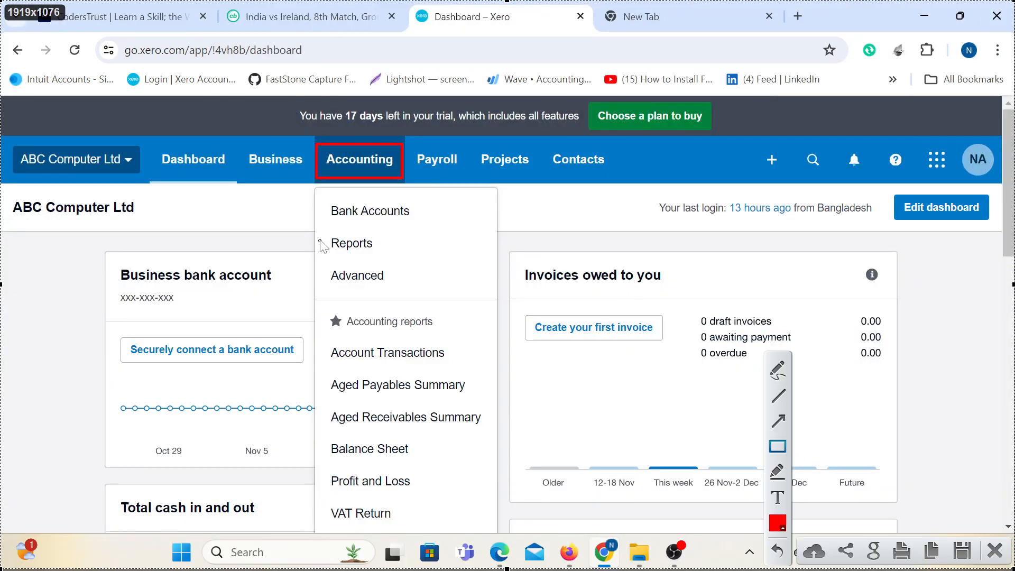
{"action": "left_click_drag", "start_coordinate": [321, 255], "coordinate": [405, 290]}
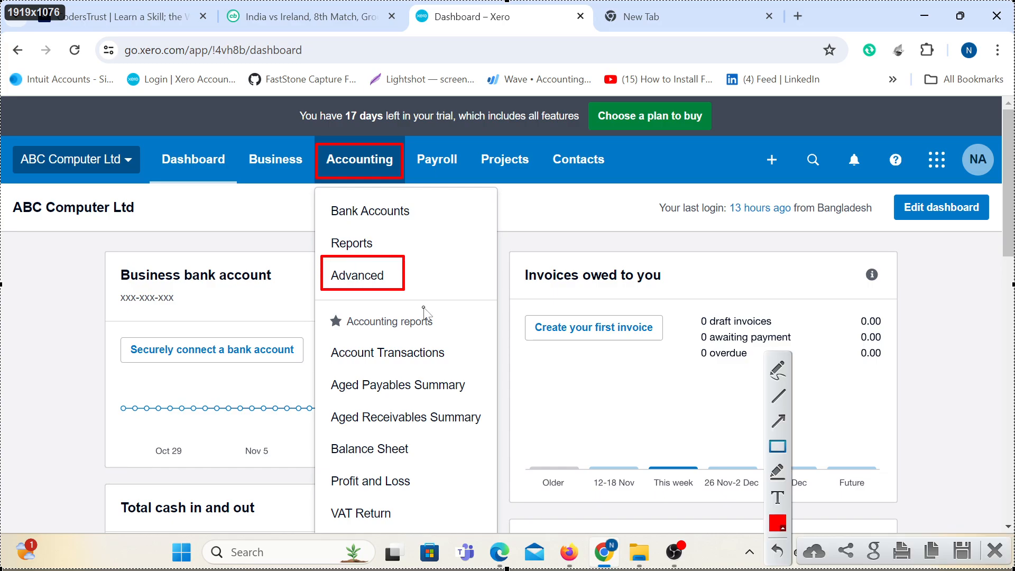
{"action": "left_click", "coordinate": [994, 550]}
{"action": "left_click", "coordinate": [332, 275]}
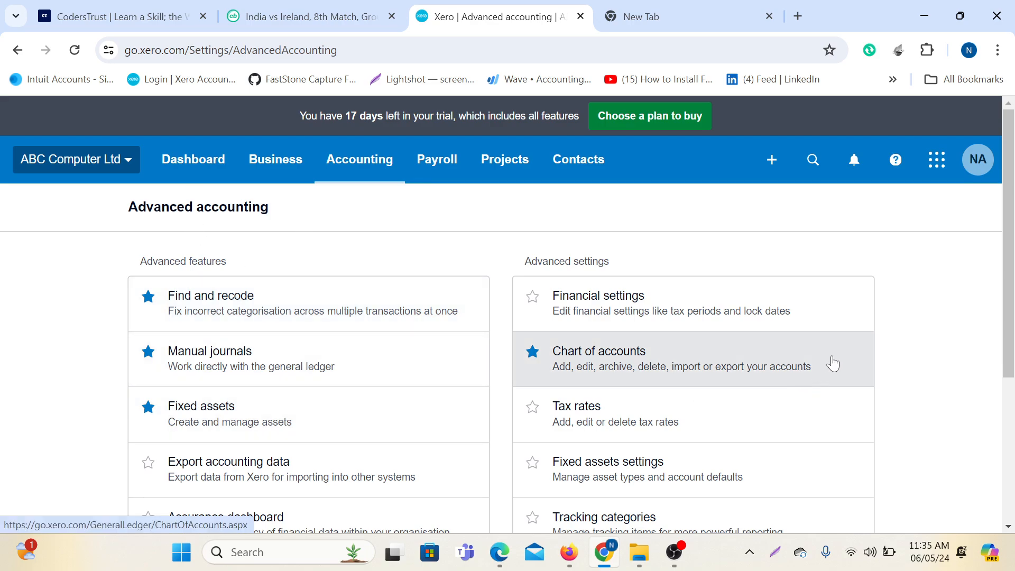
Mark Chart of accounts with a red box on a screenshot, then open Chart of accounts.
{"action": "key", "text": "Print"}
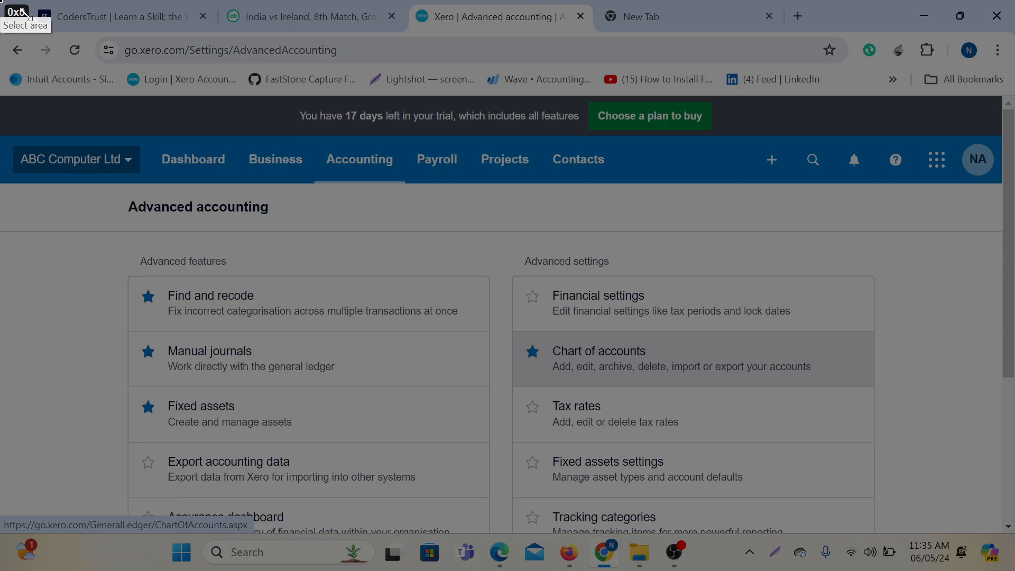
{"action": "left_click_drag", "start_coordinate": [1, 1], "coordinate": [1011, 565]}
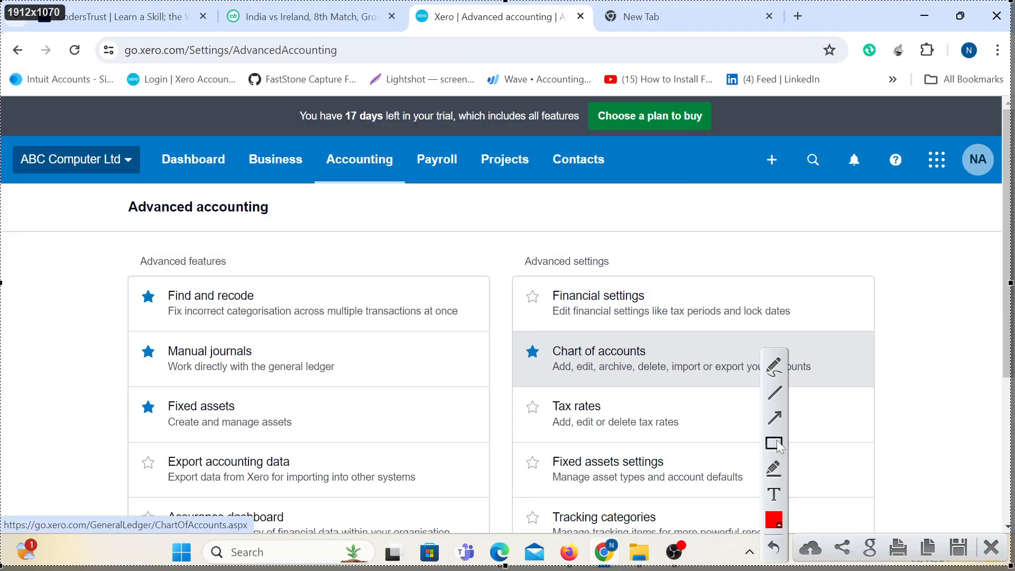
{"action": "left_click", "coordinate": [774, 443]}
{"action": "mouse_move", "coordinate": [511, 327]}
{"action": "left_mouse_down"}
{"action": "mouse_move", "coordinate": [851, 400]}
{"action": "mouse_move", "coordinate": [858, 390]}
{"action": "left_mouse_up"}
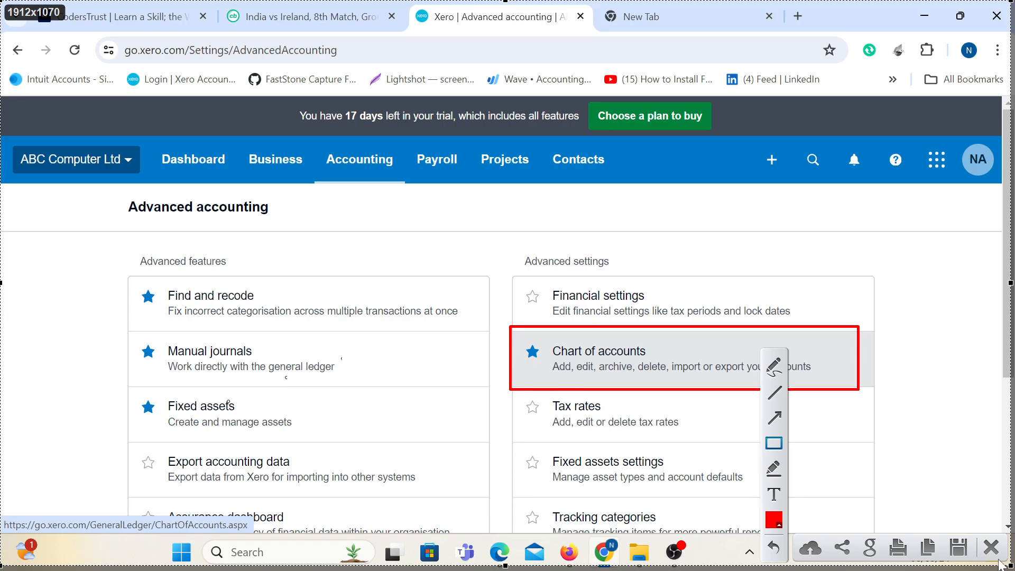
{"action": "key", "text": "Escape"}
{"action": "left_click", "coordinate": [588, 368]}
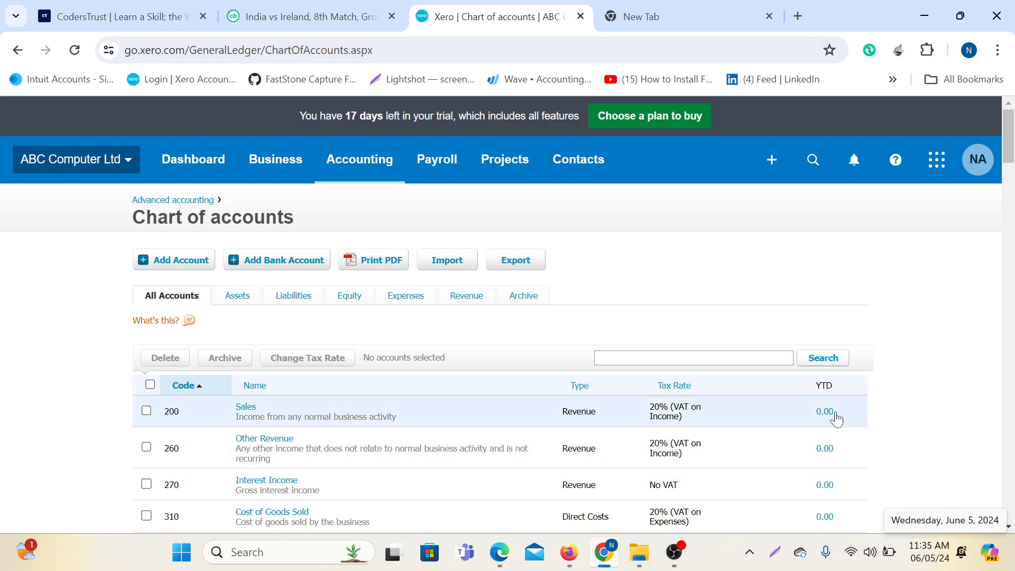
{"action": "scroll", "coordinate": [828, 381], "scroll_direction": "down", "scroll_amount": 7}
{"action": "scroll", "coordinate": [815, 373], "scroll_direction": "up", "scroll_amount": 2}
{"action": "scroll", "coordinate": [815, 373], "scroll_direction": "up", "scroll_amount": 5}
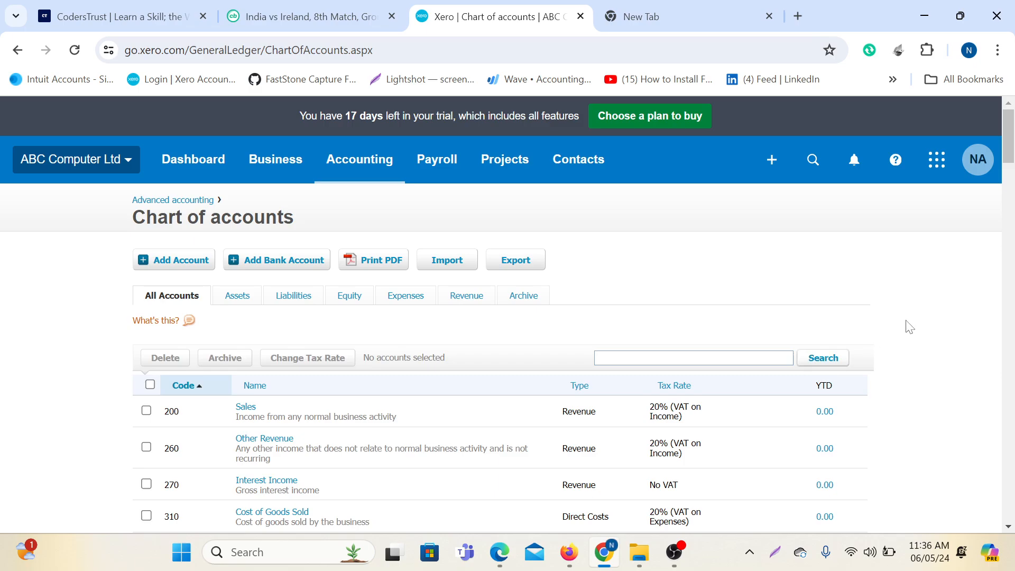
{"action": "scroll", "coordinate": [957, 293], "scroll_direction": "down", "scroll_amount": 2}
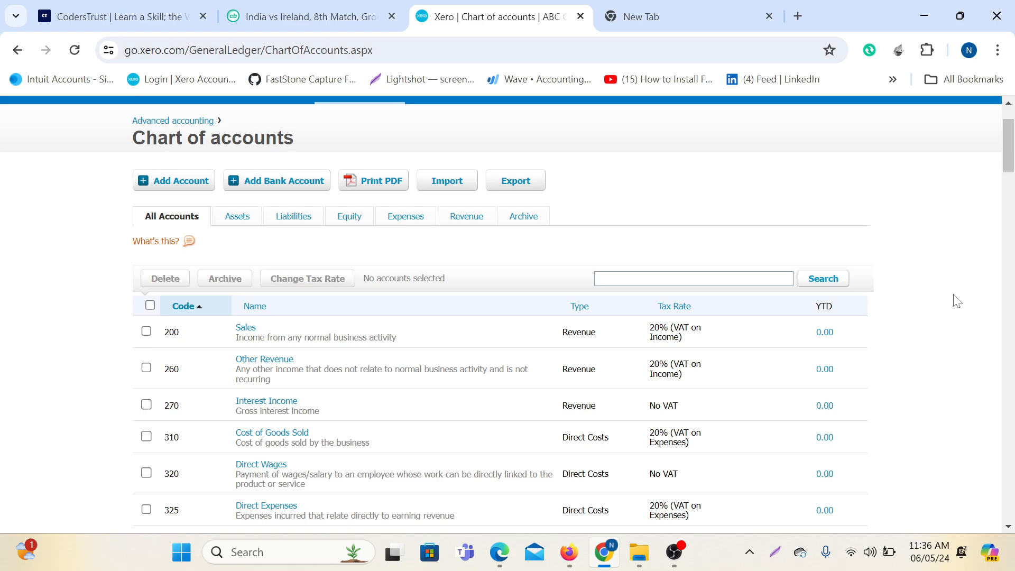
{"action": "key", "text": "Print"}
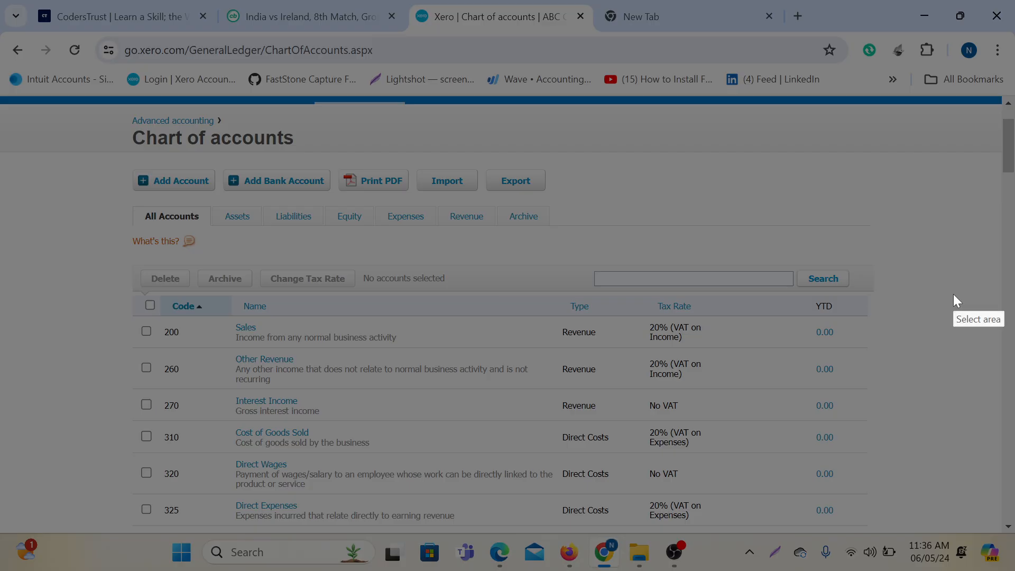
Box in red the title, the Add Account, Print PDF and Import options, the type tabs and the accounts table.
{"action": "left_click_drag", "start_coordinate": [1, 1], "coordinate": [1010, 566]}
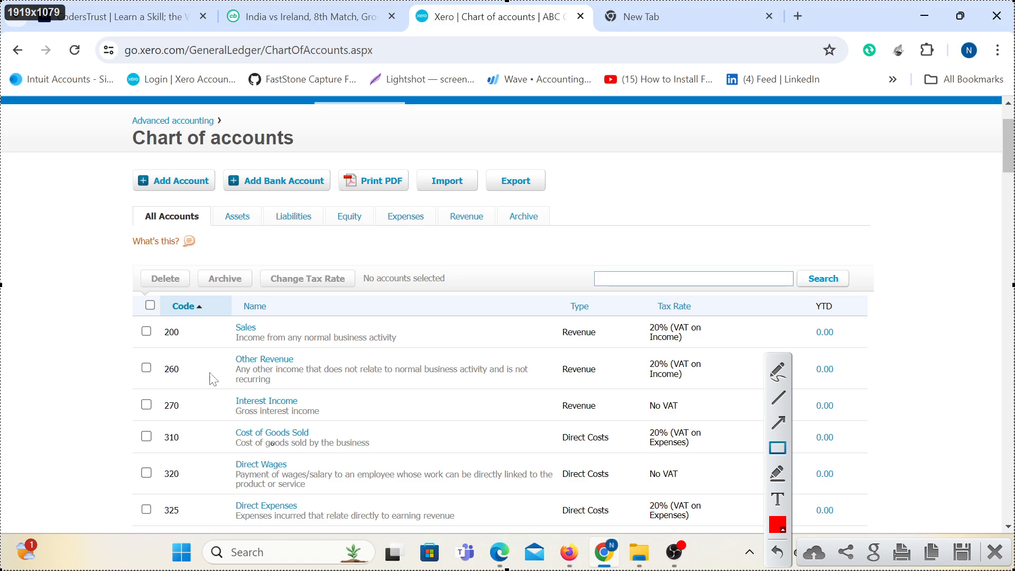
{"action": "mouse_move", "coordinate": [113, 128]}
{"action": "left_mouse_down"}
{"action": "mouse_move", "coordinate": [353, 155]}
{"action": "mouse_move", "coordinate": [303, 150]}
{"action": "left_mouse_up"}
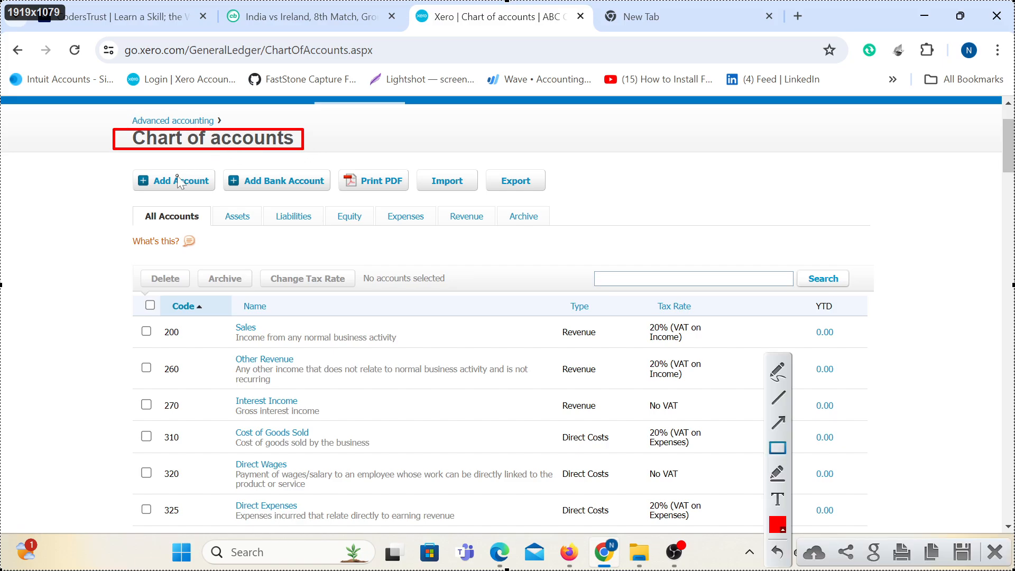
{"action": "left_click_drag", "start_coordinate": [121, 159], "coordinate": [565, 194]}
{"action": "left_click_drag", "start_coordinate": [127, 203], "coordinate": [550, 231]}
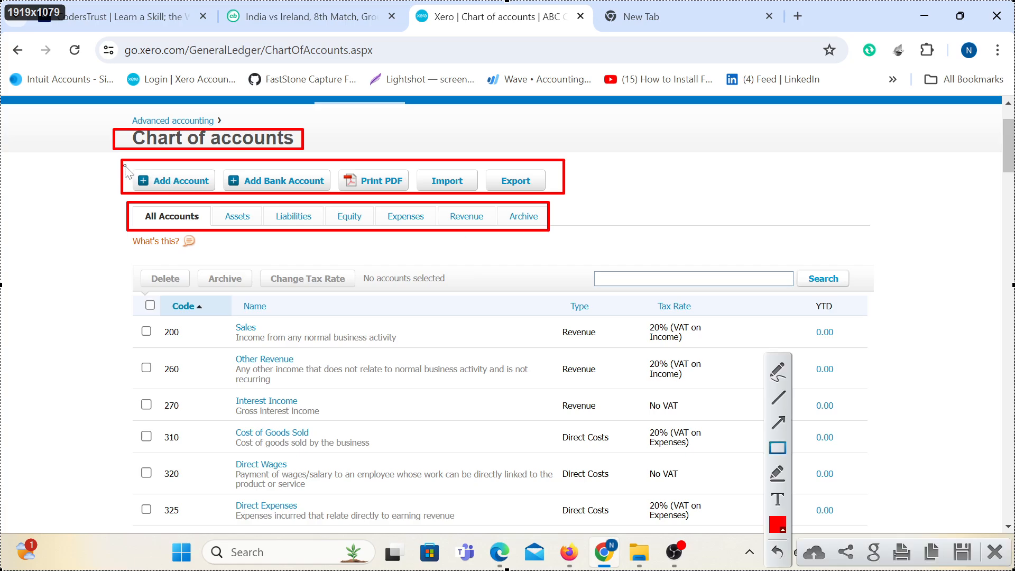
{"action": "left_click_drag", "start_coordinate": [124, 164], "coordinate": [415, 195]}
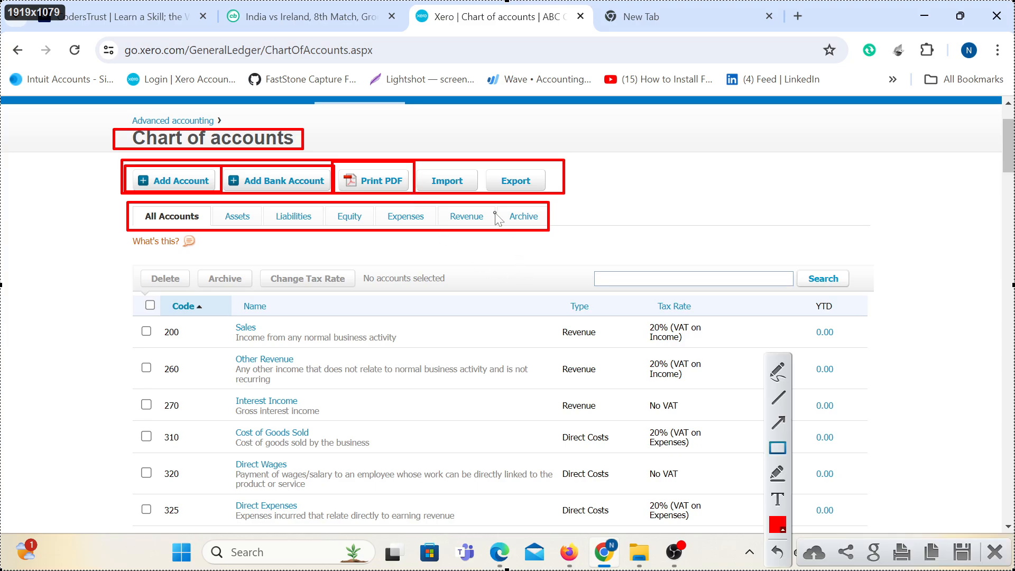
{"action": "left_click_drag", "start_coordinate": [409, 157], "coordinate": [481, 196]}
{"action": "left_click_drag", "start_coordinate": [482, 162], "coordinate": [562, 193]}
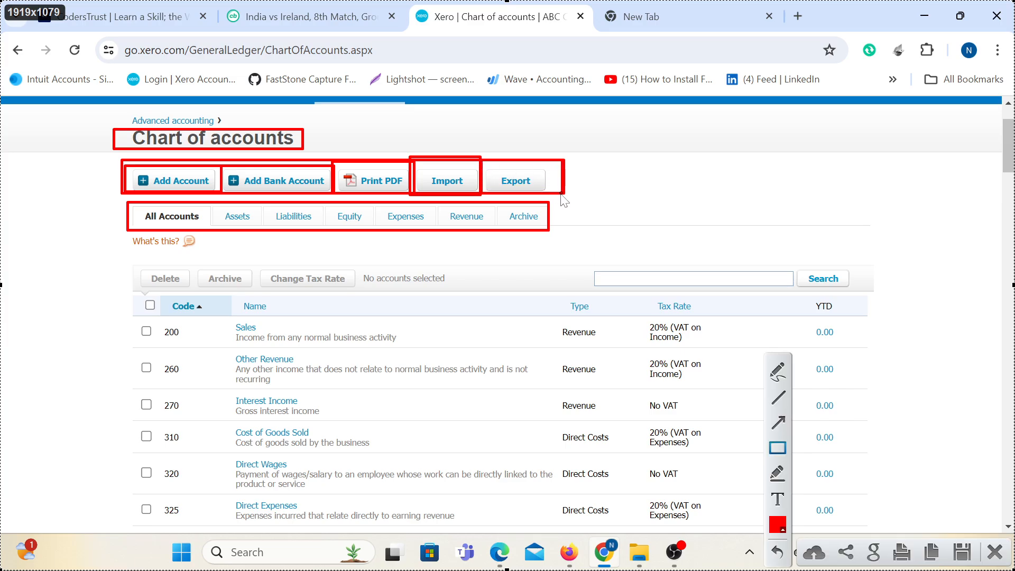
{"action": "mouse_move", "coordinate": [126, 201]}
{"action": "left_mouse_down"}
{"action": "mouse_move", "coordinate": [207, 239]}
{"action": "mouse_move", "coordinate": [265, 238]}
{"action": "mouse_move", "coordinate": [259, 230]}
{"action": "mouse_move", "coordinate": [296, 222]}
{"action": "mouse_move", "coordinate": [392, 228]}
{"action": "mouse_move", "coordinate": [439, 245]}
{"action": "mouse_move", "coordinate": [432, 231]}
{"action": "mouse_move", "coordinate": [542, 233]}
{"action": "left_mouse_up"}
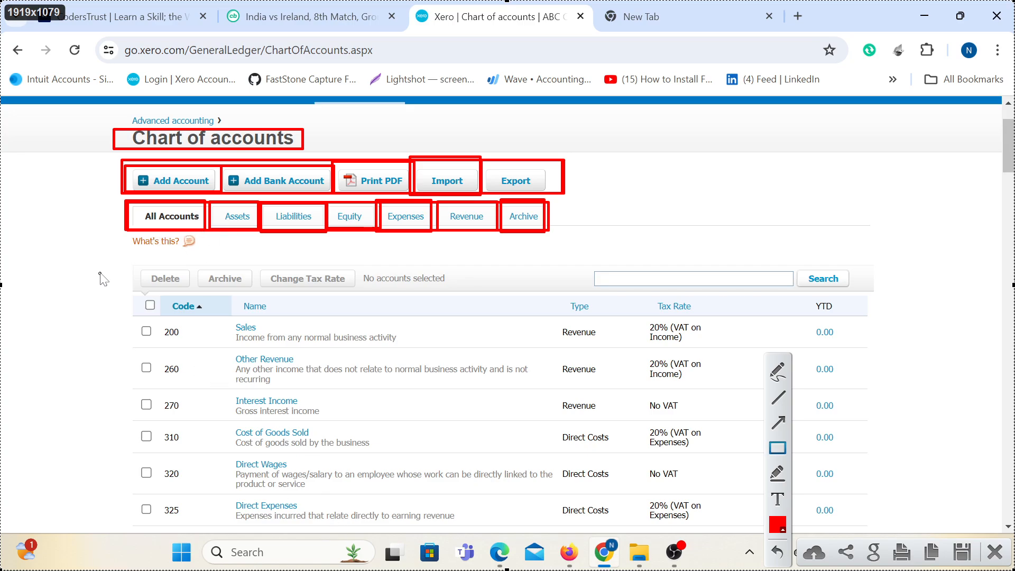
{"action": "mouse_move", "coordinate": [105, 259]}
{"action": "left_mouse_down"}
{"action": "mouse_move", "coordinate": [813, 500]}
{"action": "mouse_move", "coordinate": [926, 556]}
{"action": "mouse_move", "coordinate": [920, 544]}
{"action": "left_mouse_up"}
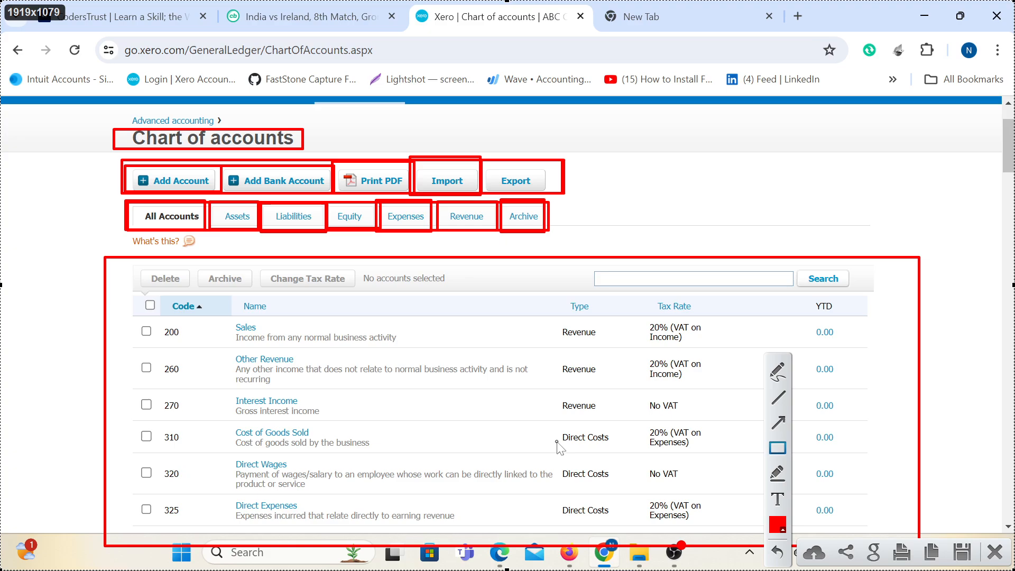
Tick the account-type tabs and circle the Code header in red, then discard the capture.
{"action": "left_click", "coordinate": [774, 376]}
{"action": "mouse_move", "coordinate": [230, 194]}
{"action": "left_mouse_down"}
{"action": "mouse_move", "coordinate": [238, 207]}
{"action": "mouse_move", "coordinate": [260, 190]}
{"action": "mouse_move", "coordinate": [320, 182]}
{"action": "mouse_move", "coordinate": [474, 206]}
{"action": "mouse_move", "coordinate": [497, 191]}
{"action": "mouse_move", "coordinate": [581, 191]}
{"action": "left_mouse_up"}
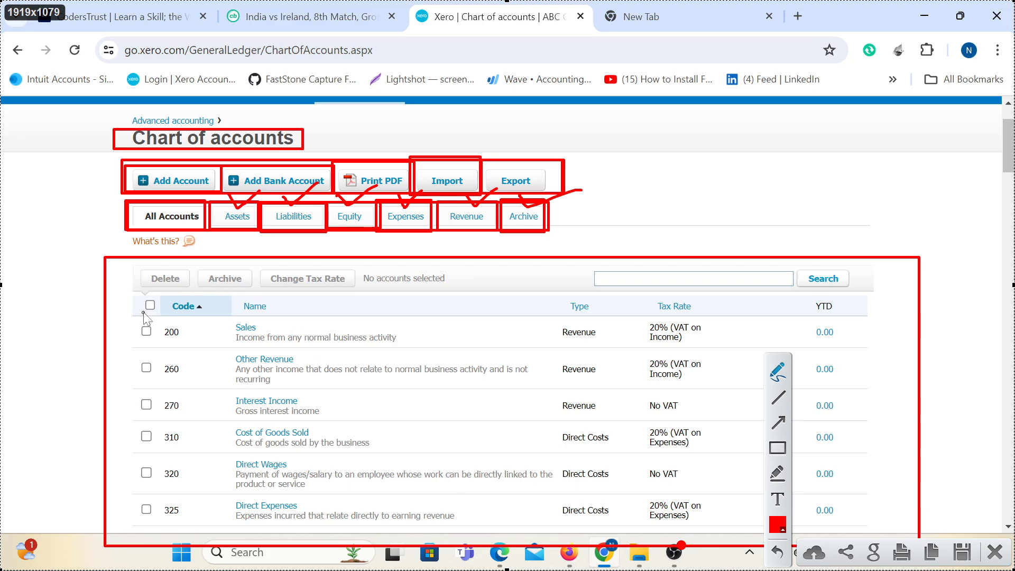
{"action": "mouse_move", "coordinate": [137, 295]}
{"action": "left_mouse_down"}
{"action": "mouse_move", "coordinate": [158, 308]}
{"action": "mouse_move", "coordinate": [228, 302]}
{"action": "mouse_move", "coordinate": [161, 291]}
{"action": "mouse_move", "coordinate": [133, 301]}
{"action": "left_mouse_up"}
{"action": "left_click", "coordinate": [994, 551]}
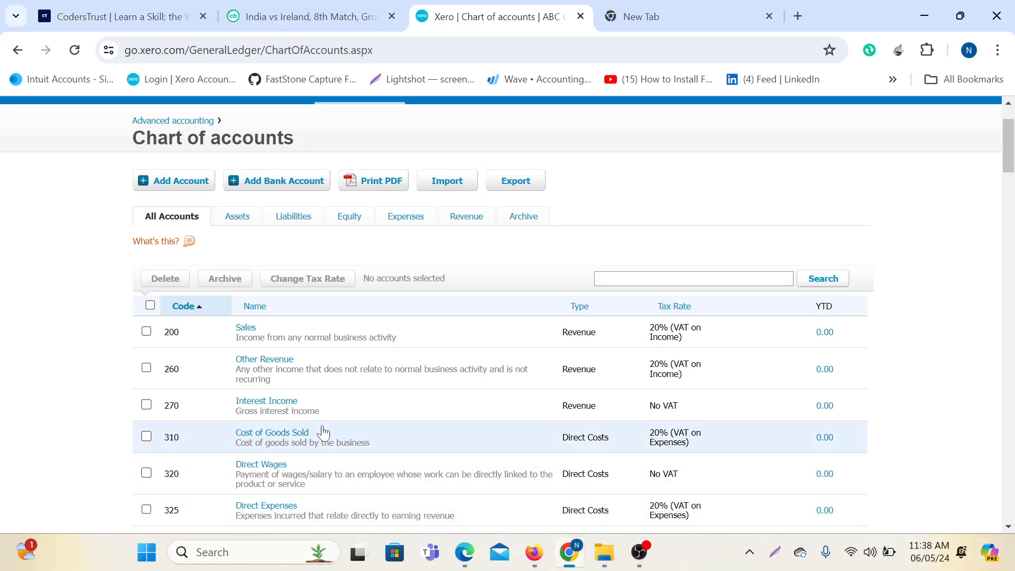
Box in red the search row, the Code, Name/Type and YTD headers, and the Code column.
{"action": "scroll", "coordinate": [216, 311], "scroll_direction": "down", "scroll_amount": 5}
{"action": "scroll", "coordinate": [217, 312], "scroll_direction": "up", "scroll_amount": 6}
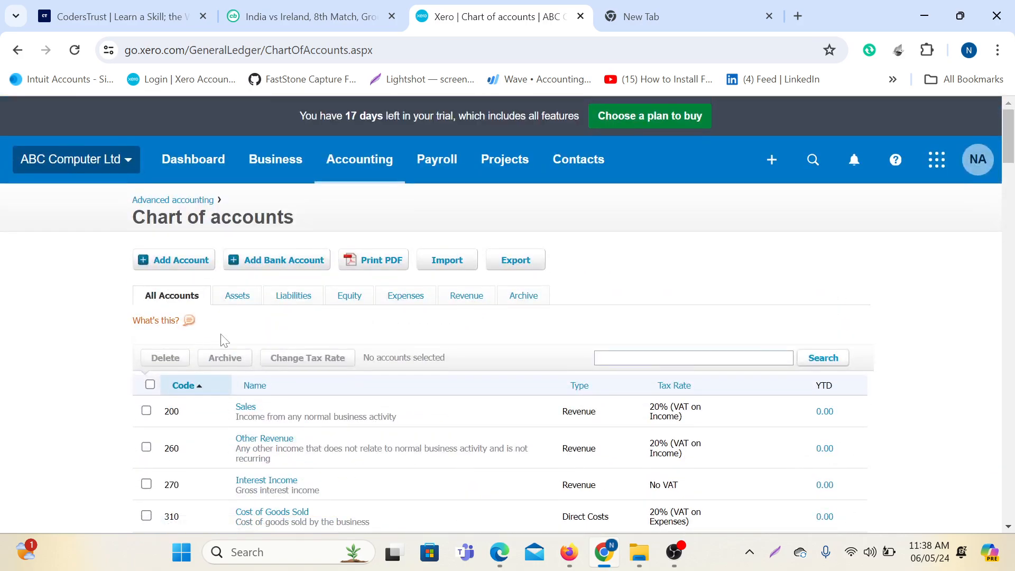
{"action": "scroll", "coordinate": [220, 338], "scroll_direction": "down", "scroll_amount": 3}
{"action": "scroll", "coordinate": [296, 231], "scroll_direction": "down", "scroll_amount": 2}
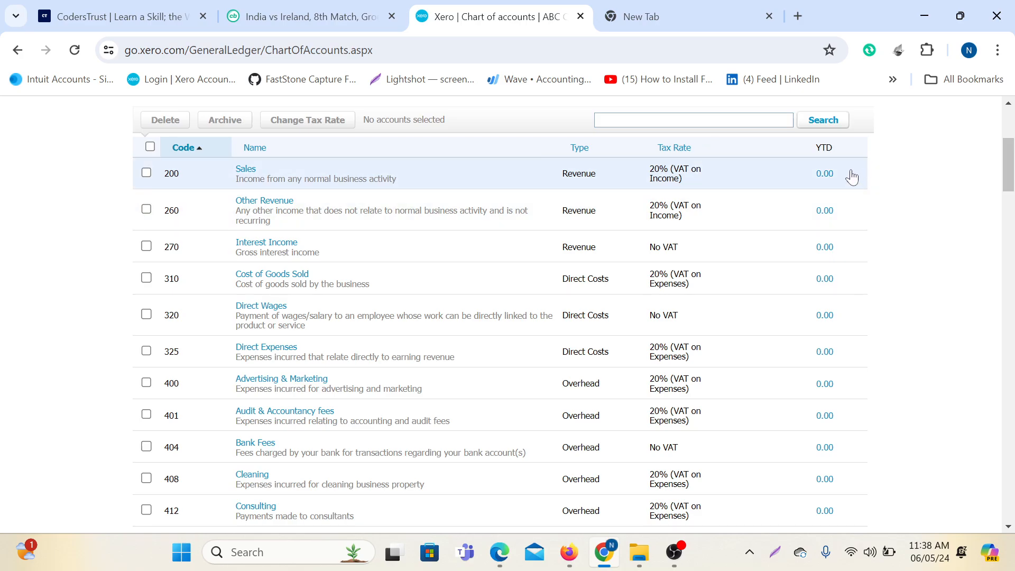
{"action": "scroll", "coordinate": [983, 272], "scroll_direction": "up", "scroll_amount": 2}
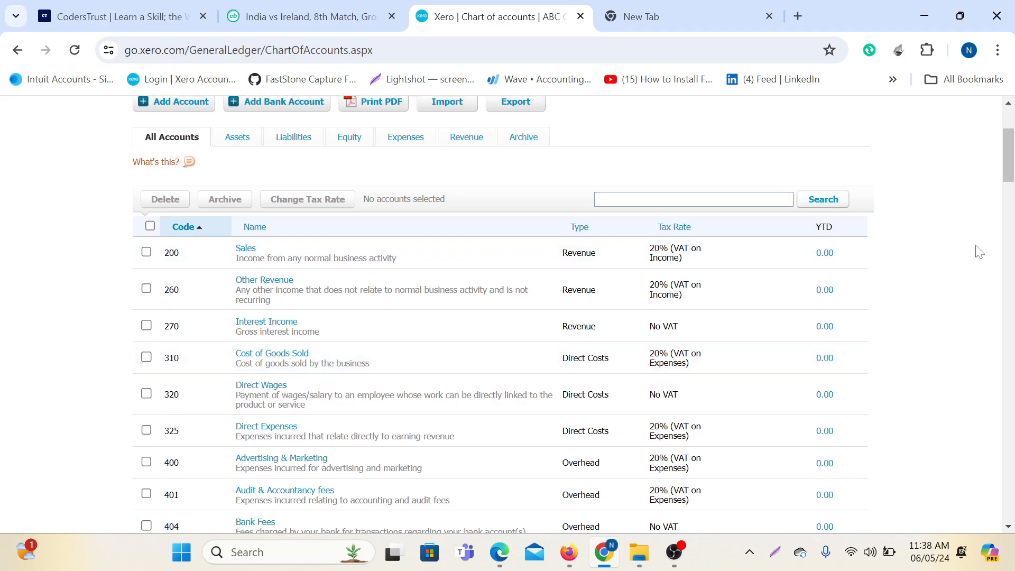
{"action": "key", "text": "Print"}
{"action": "key", "text": "ctrl+a"}
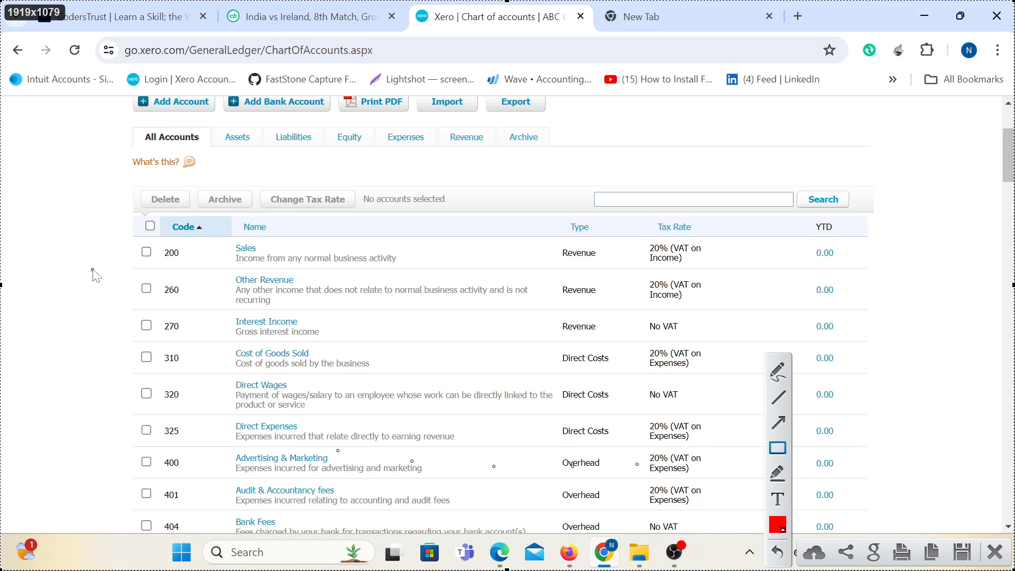
{"action": "left_click_drag", "start_coordinate": [129, 181], "coordinate": [892, 212]}
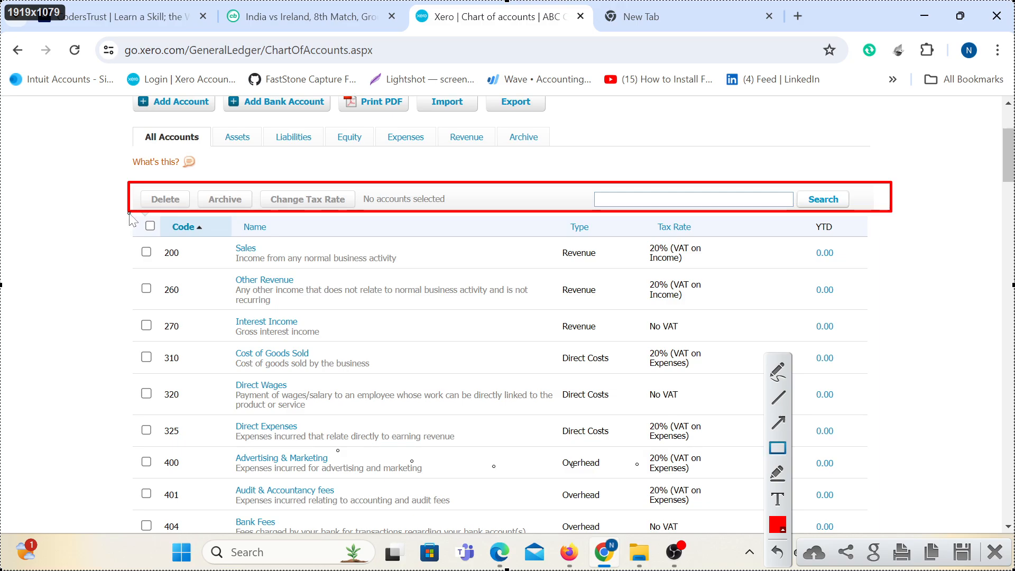
{"action": "mouse_move", "coordinate": [129, 214]}
{"action": "left_mouse_down"}
{"action": "mouse_move", "coordinate": [237, 239]}
{"action": "mouse_move", "coordinate": [330, 238]}
{"action": "left_mouse_up"}
{"action": "mouse_move", "coordinate": [562, 211]}
{"action": "left_mouse_down"}
{"action": "mouse_move", "coordinate": [616, 244]}
{"action": "mouse_move", "coordinate": [717, 238]}
{"action": "left_mouse_up"}
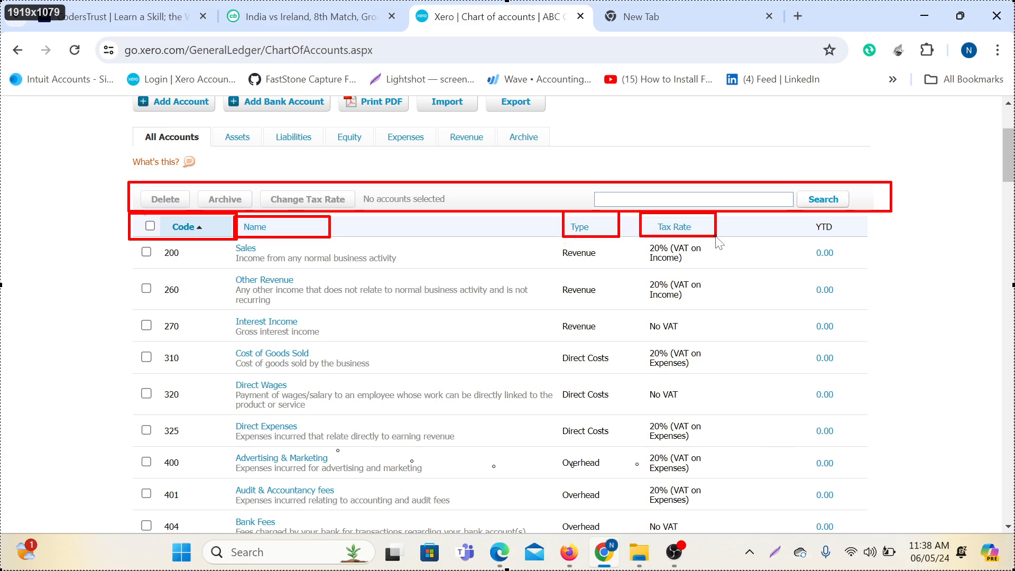
{"action": "left_click_drag", "start_coordinate": [786, 214], "coordinate": [852, 237]}
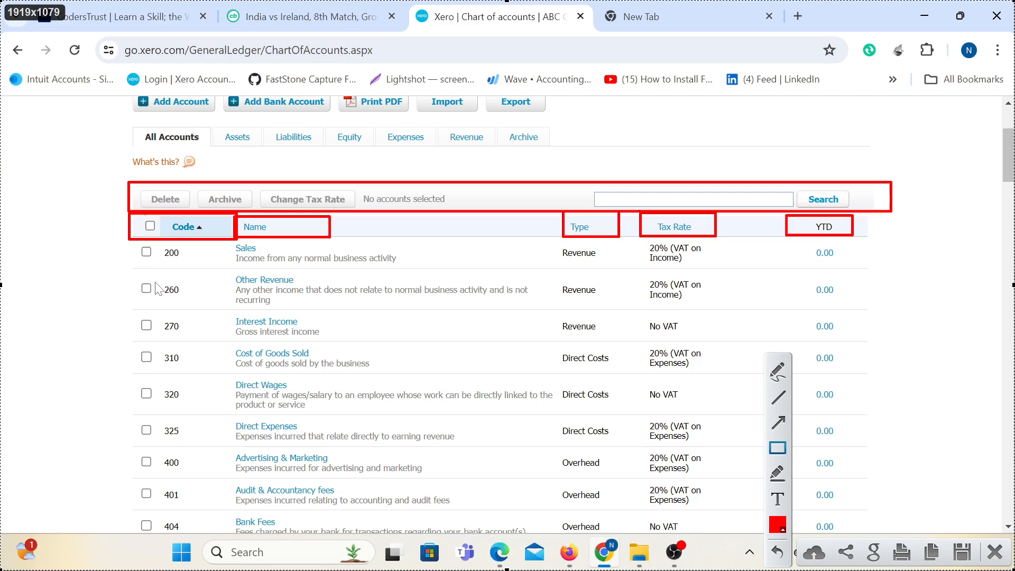
{"action": "left_click_drag", "start_coordinate": [129, 240], "coordinate": [209, 543]}
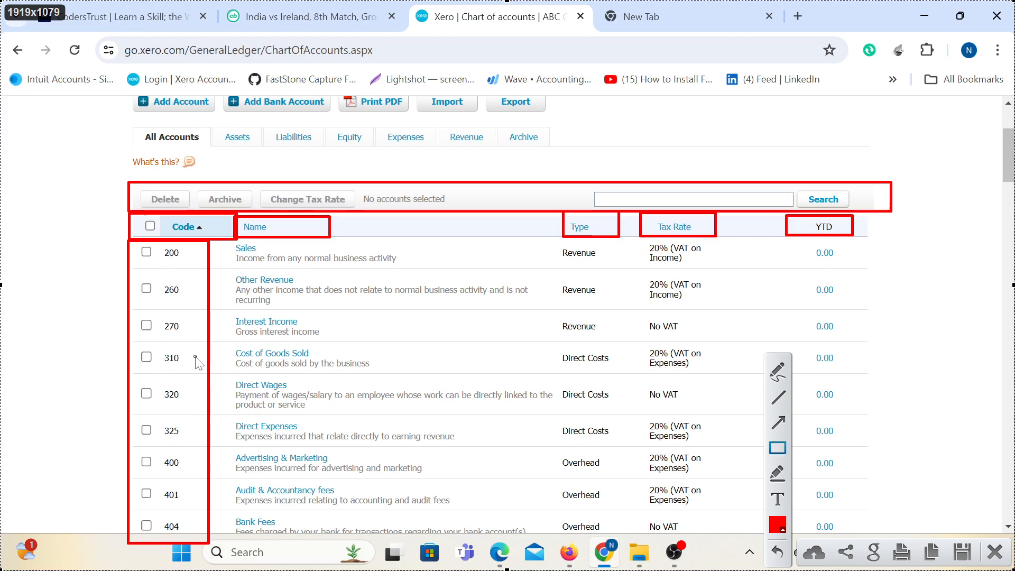
Dismiss the capture, filter to the Assets tab and scroll through accounts 610 to 771.
{"action": "key", "text": "Escape"}
{"action": "scroll", "coordinate": [518, 408], "scroll_direction": "down", "scroll_amount": 6}
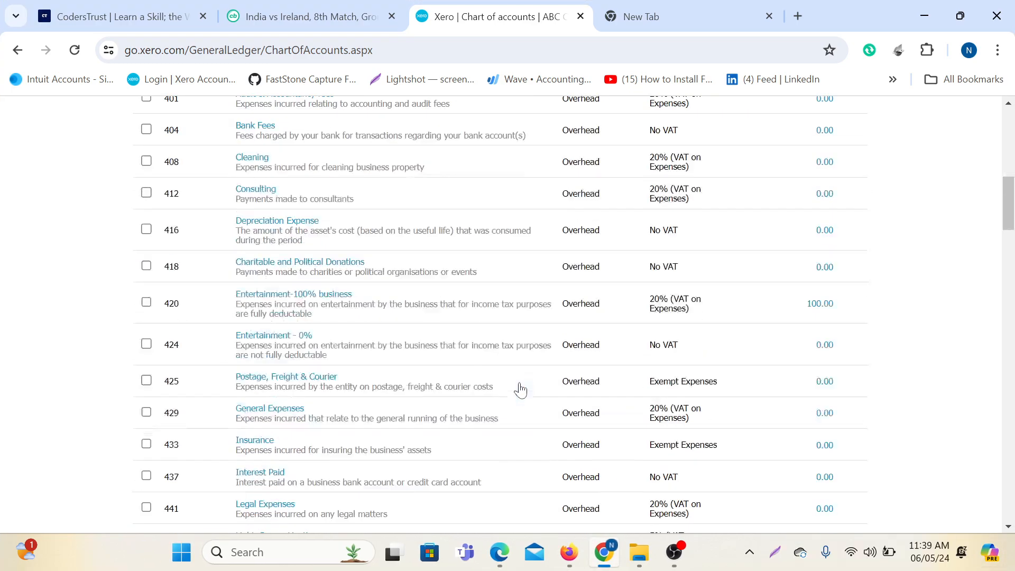
{"action": "scroll", "coordinate": [520, 389], "scroll_direction": "up", "scroll_amount": 8}
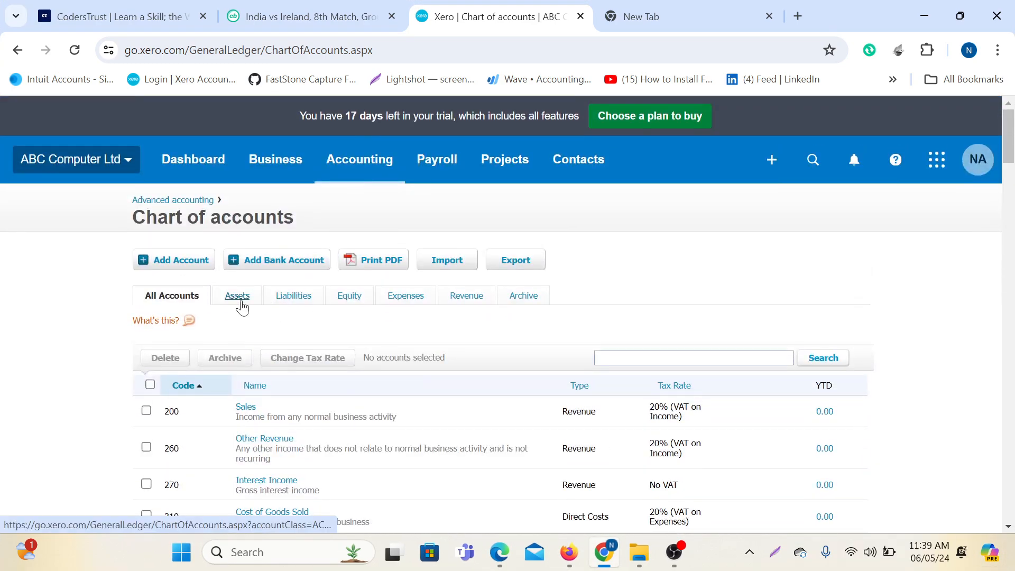
{"action": "left_click", "coordinate": [241, 302]}
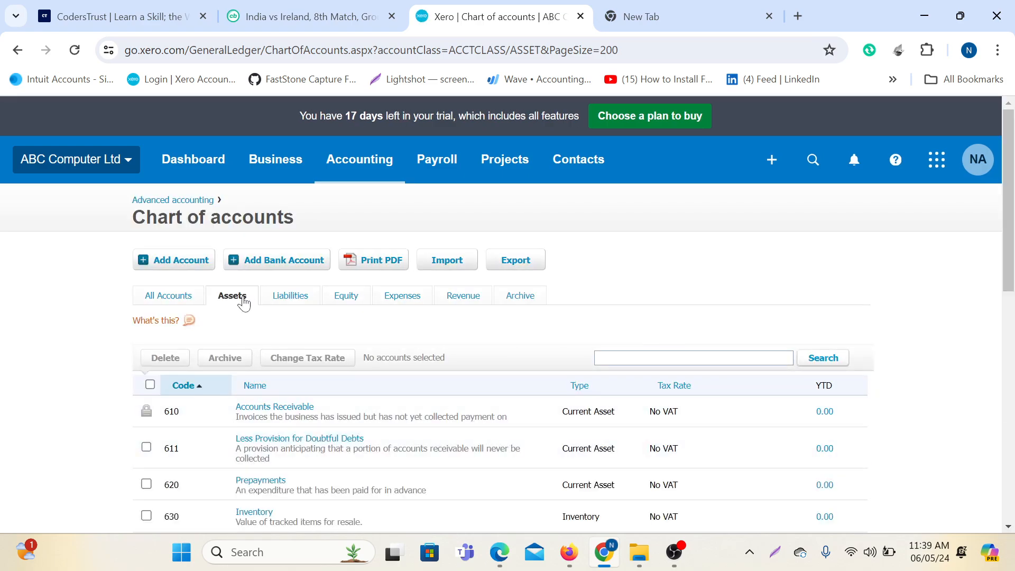
{"action": "scroll", "coordinate": [411, 317], "scroll_direction": "down", "scroll_amount": 4}
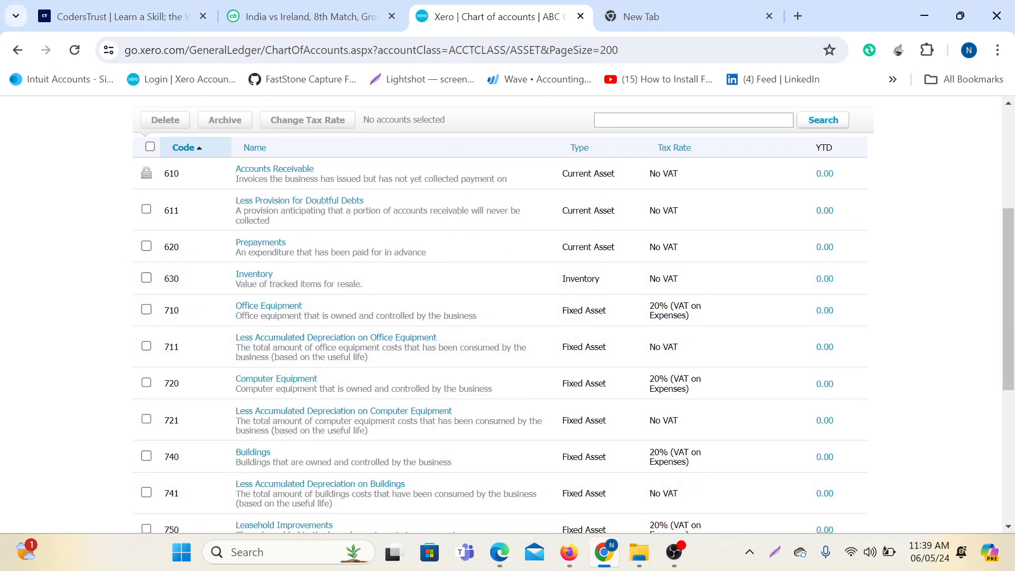
{"action": "scroll", "coordinate": [746, 314], "scroll_direction": "down", "scroll_amount": 6}
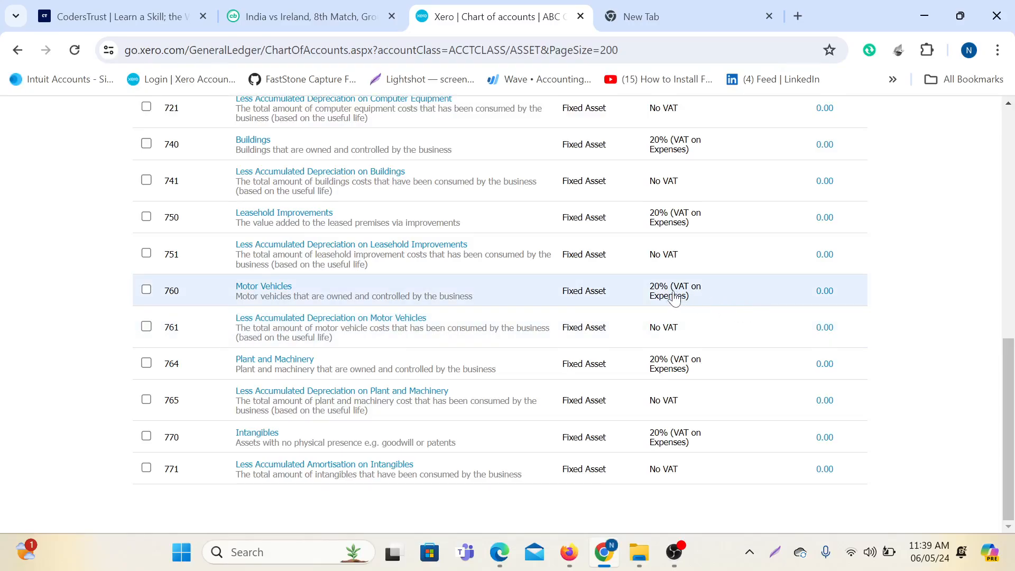
{"action": "scroll", "coordinate": [433, 338], "scroll_direction": "up", "scroll_amount": 7}
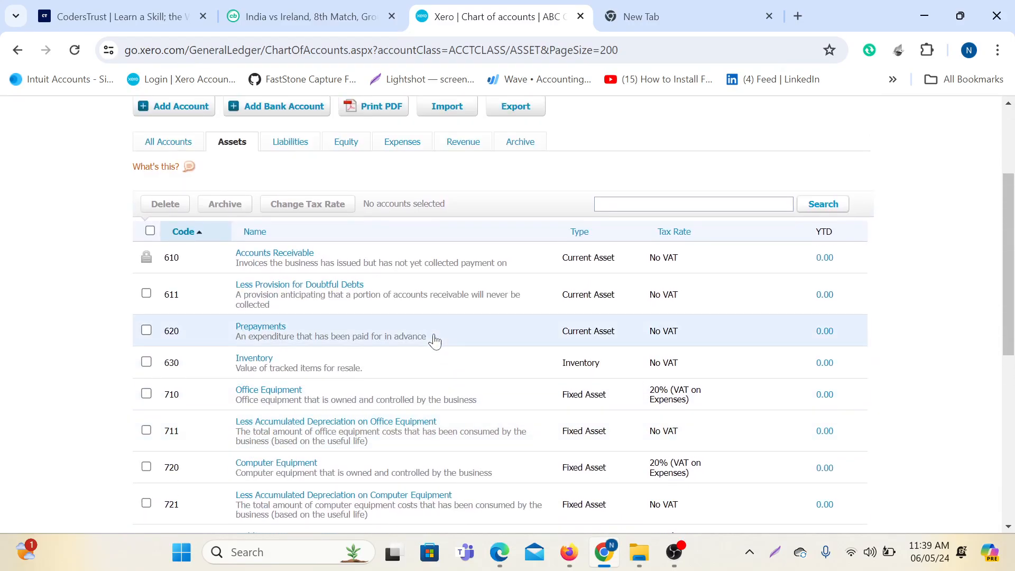
{"action": "scroll", "coordinate": [436, 339], "scroll_direction": "down", "scroll_amount": 1}
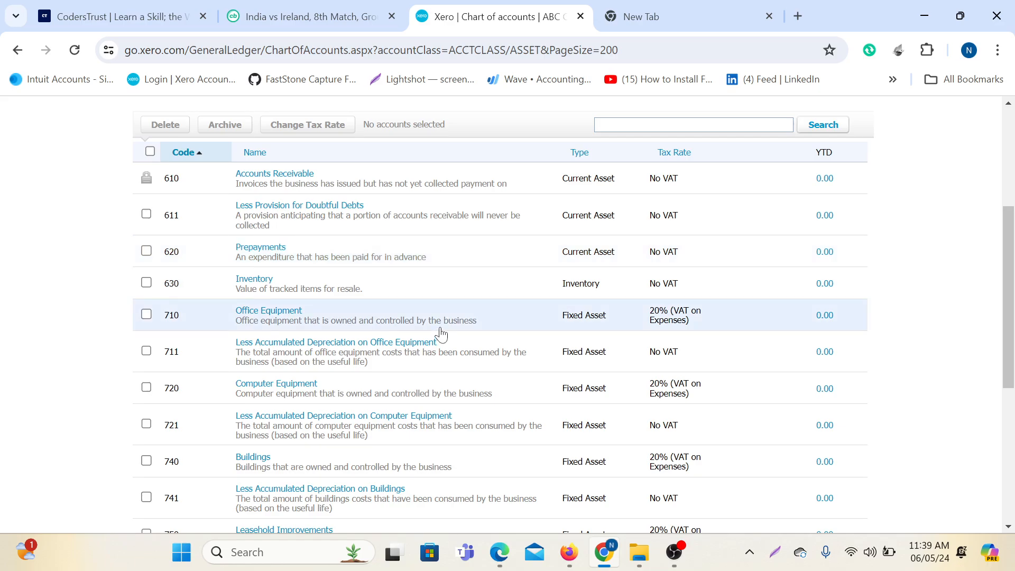
{"action": "scroll", "coordinate": [312, 253], "scroll_direction": "up", "scroll_amount": 1}
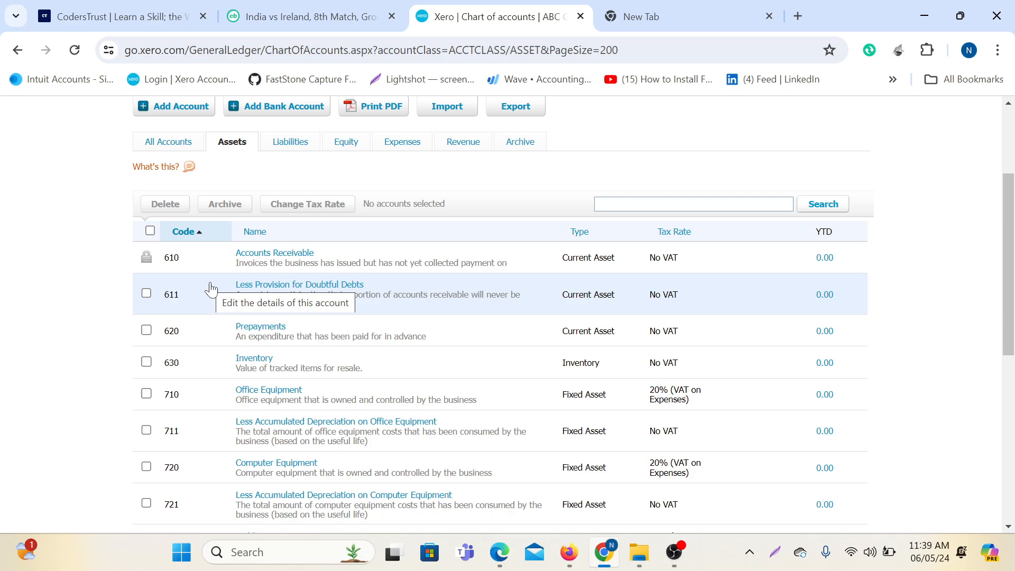
{"action": "scroll", "coordinate": [211, 289], "scroll_direction": "down", "scroll_amount": 3}
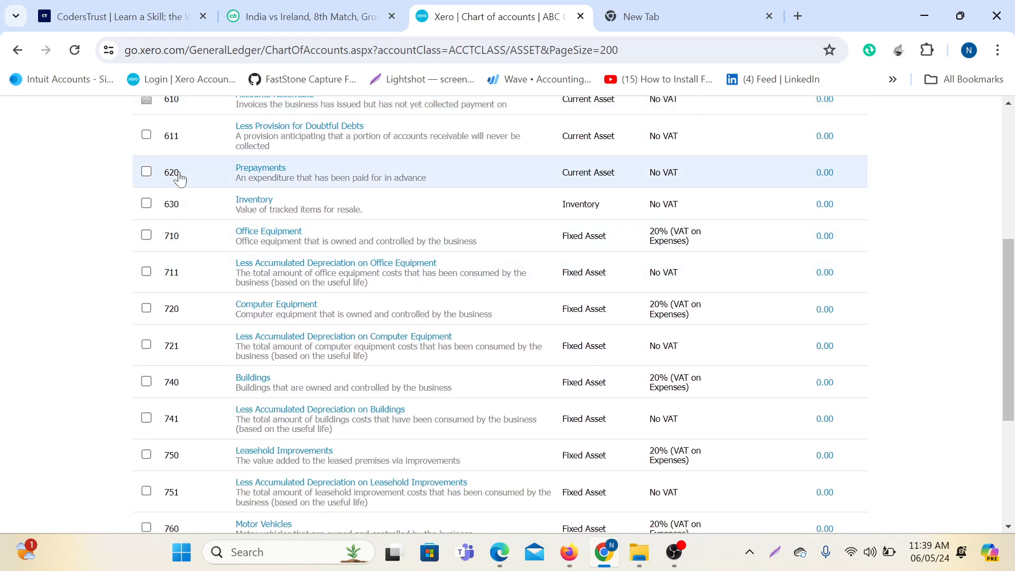
{"action": "scroll", "coordinate": [180, 180], "scroll_direction": "down", "scroll_amount": 3}
{"action": "scroll", "coordinate": [188, 354], "scroll_direction": "down", "scroll_amount": 2}
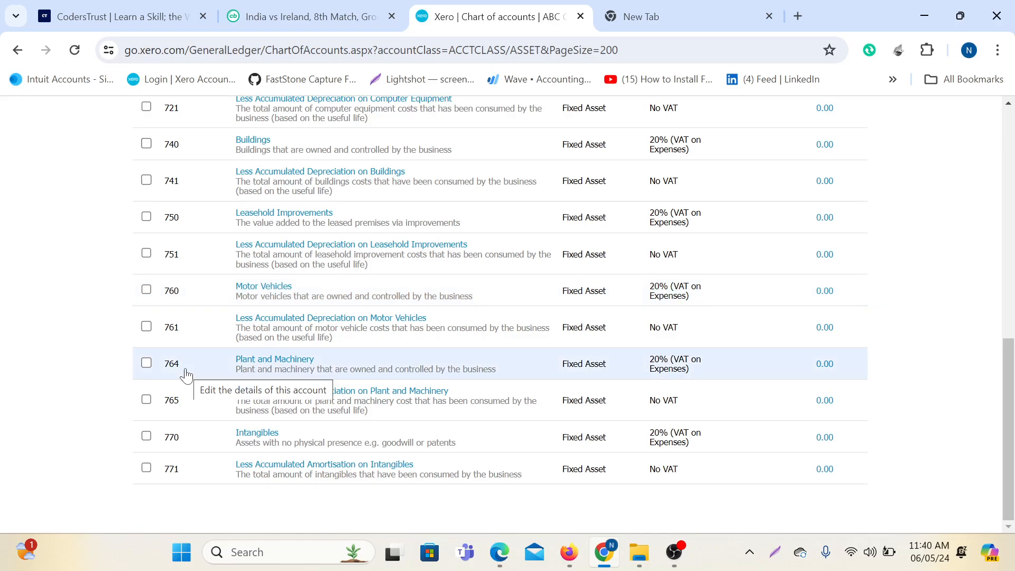
{"action": "scroll", "coordinate": [185, 371], "scroll_direction": "up", "scroll_amount": 7}
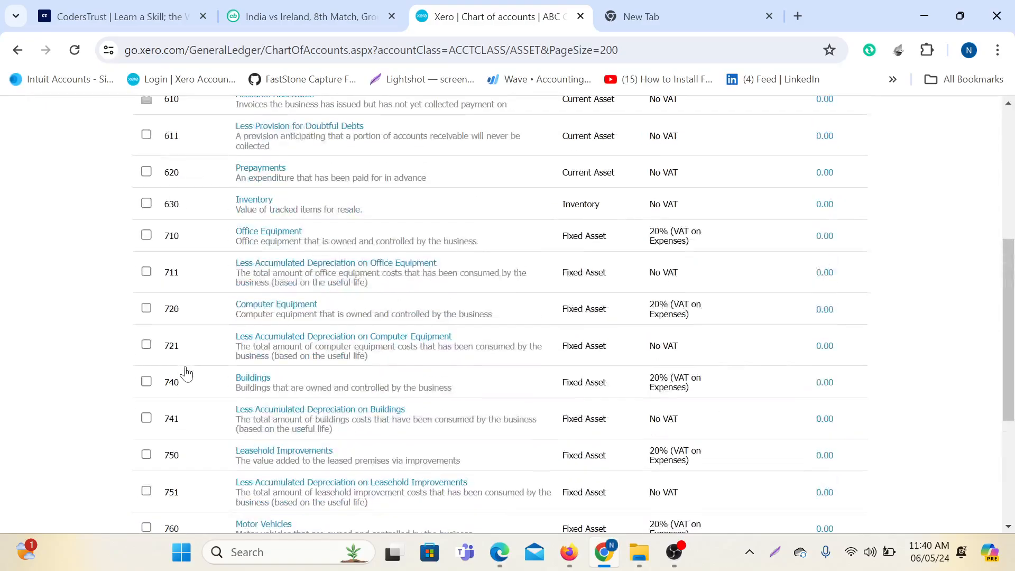
{"action": "scroll", "coordinate": [1010, 253], "scroll_direction": "down", "scroll_amount": 2}
{"action": "scroll", "coordinate": [1010, 253], "scroll_direction": "down", "scroll_amount": 1}
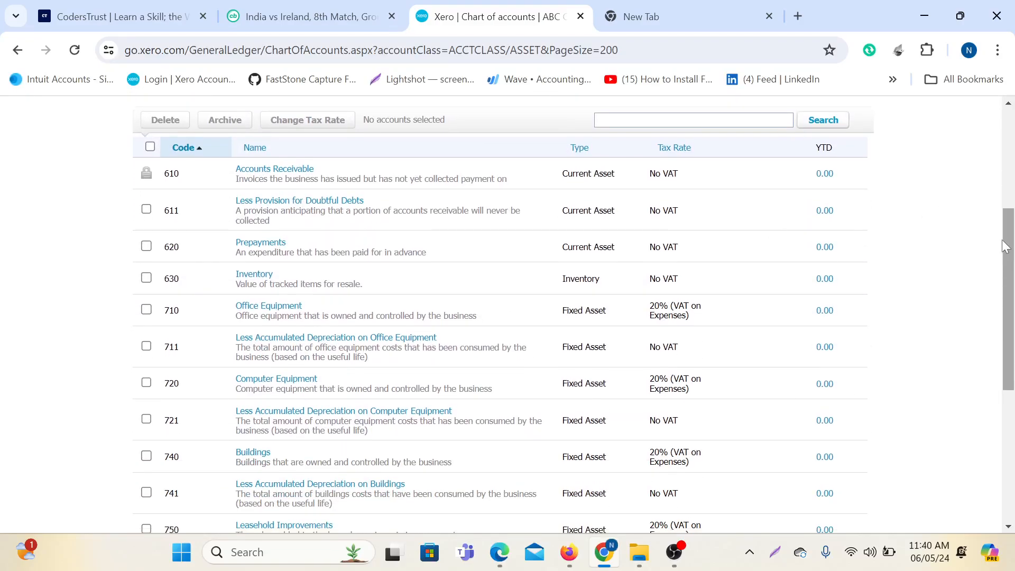
{"action": "scroll", "coordinate": [1006, 249], "scroll_direction": "up", "scroll_amount": 1}
{"action": "key", "text": "Print"}
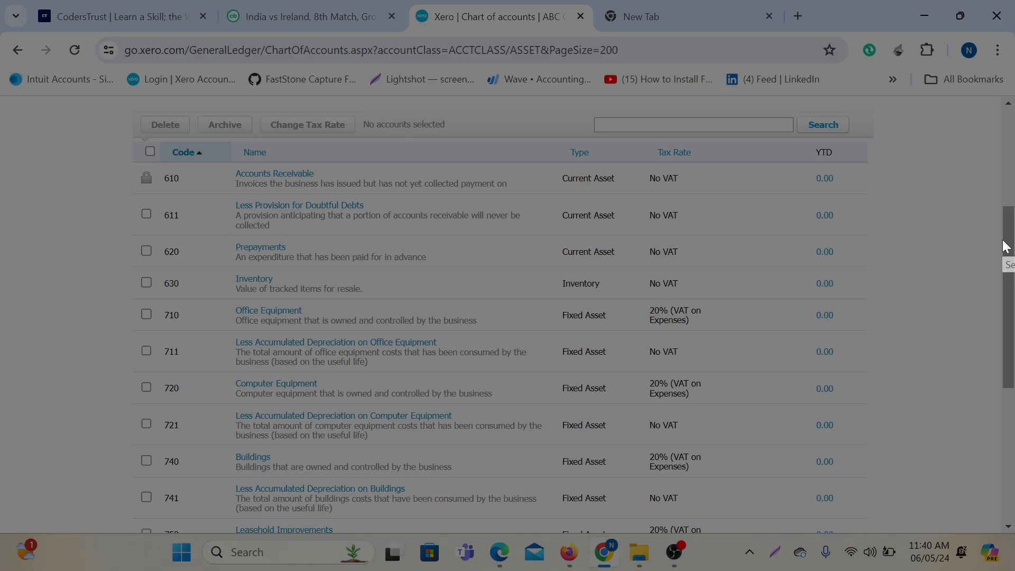
{"action": "mouse_move", "coordinate": [1, 0]}
{"action": "left_mouse_down"}
{"action": "mouse_move", "coordinate": [936, 559]}
{"action": "mouse_move", "coordinate": [1014, 567]}
{"action": "left_mouse_up"}
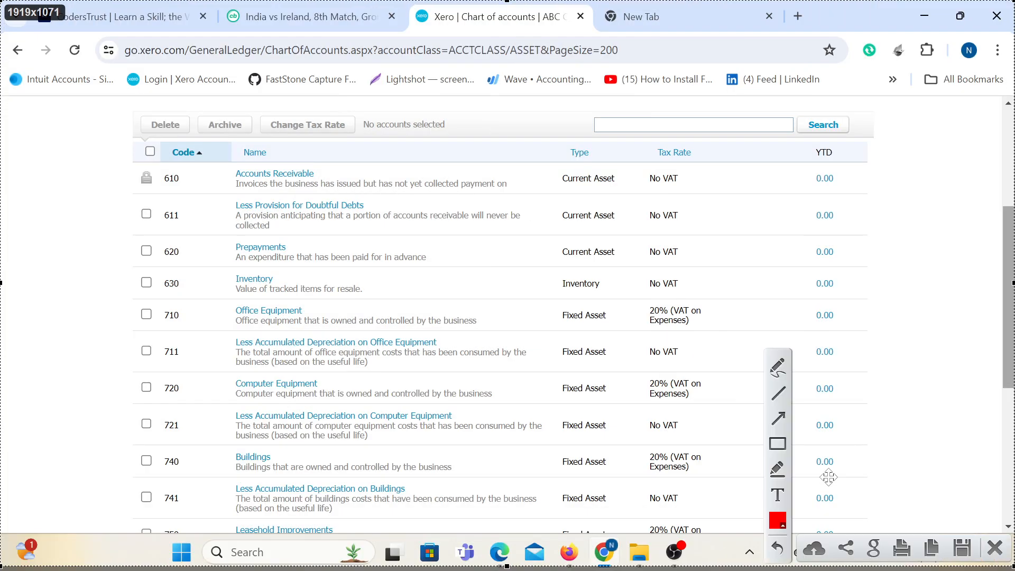
{"action": "left_click_drag", "start_coordinate": [550, 139], "coordinate": [638, 533]}
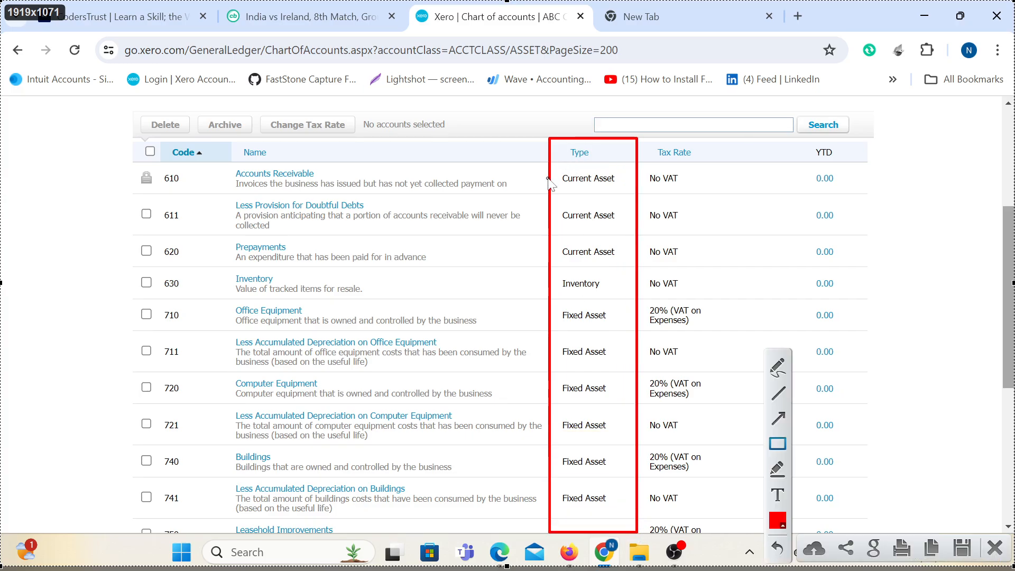
{"action": "mouse_move", "coordinate": [550, 164]}
{"action": "left_mouse_down"}
{"action": "mouse_move", "coordinate": [637, 272]}
{"action": "mouse_move", "coordinate": [638, 292]}
{"action": "left_mouse_up"}
{"action": "mouse_move", "coordinate": [132, 164]}
{"action": "left_mouse_down"}
{"action": "mouse_move", "coordinate": [233, 332]}
{"action": "mouse_move", "coordinate": [231, 296]}
{"action": "left_mouse_up"}
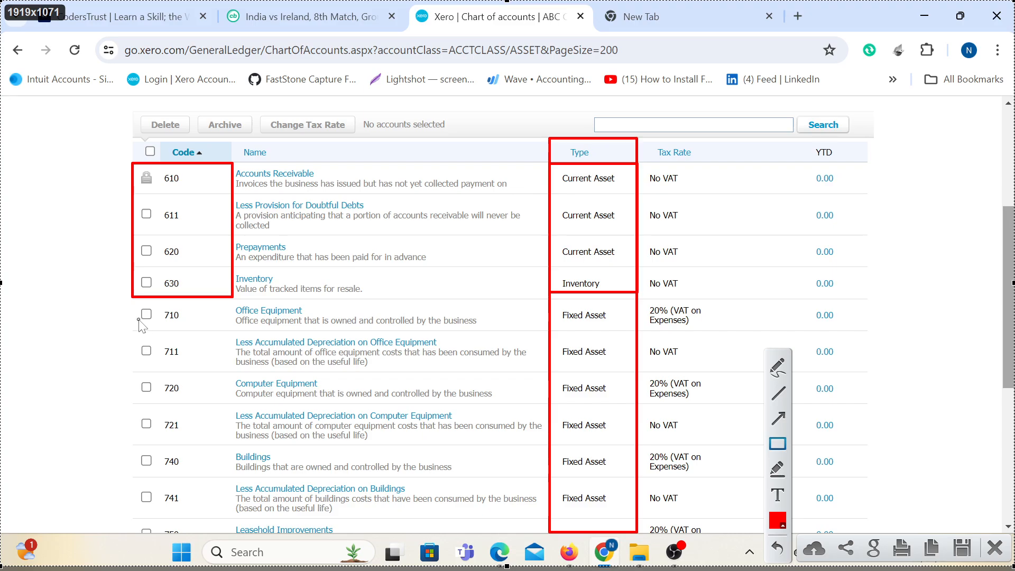
{"action": "mouse_move", "coordinate": [111, 300]}
{"action": "left_mouse_down"}
{"action": "mouse_move", "coordinate": [226, 531]}
{"action": "mouse_move", "coordinate": [225, 550]}
{"action": "left_mouse_up"}
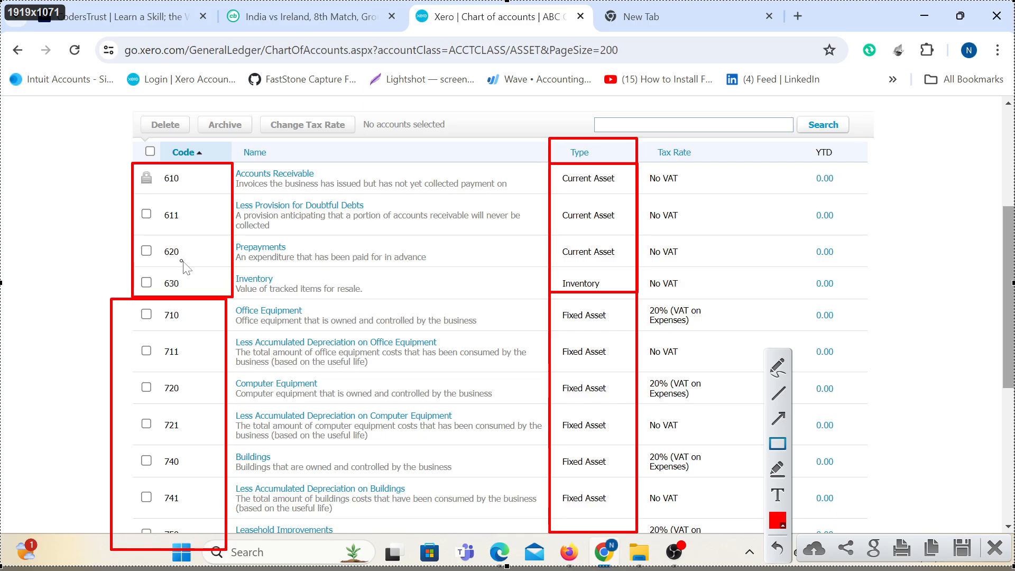
{"action": "left_click", "coordinate": [995, 547]}
{"action": "scroll", "coordinate": [383, 310], "scroll_direction": "up", "scroll_amount": 3}
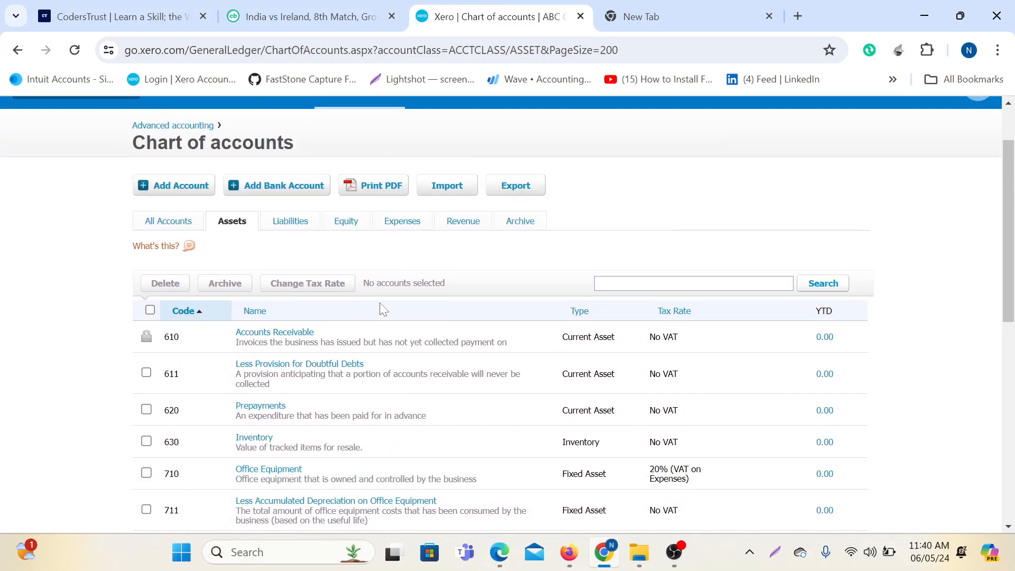
{"action": "left_click", "coordinate": [292, 222]}
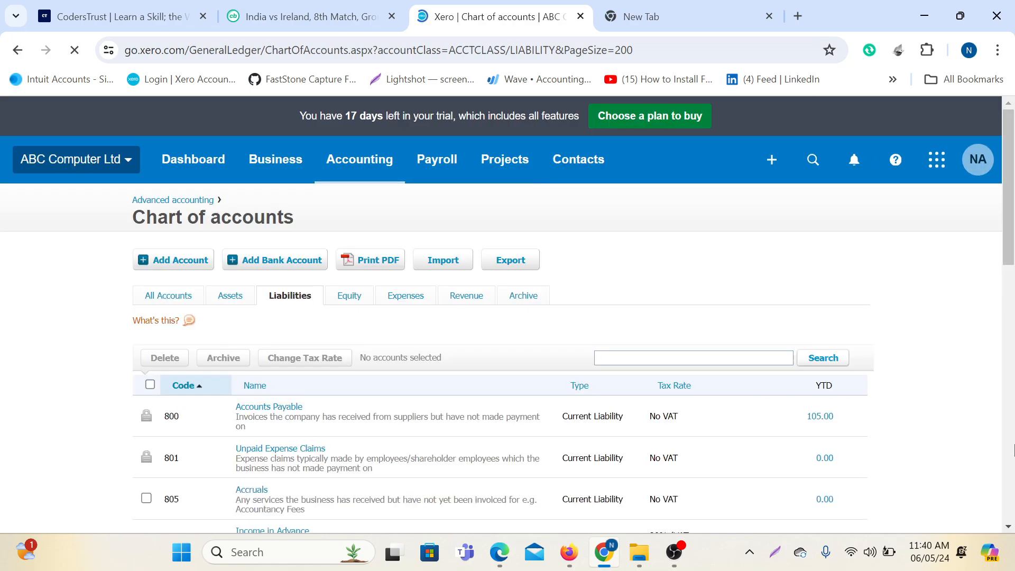
{"action": "scroll", "coordinate": [730, 349], "scroll_direction": "down", "scroll_amount": 4}
{"action": "scroll", "coordinate": [733, 335], "scroll_direction": "down", "scroll_amount": 1}
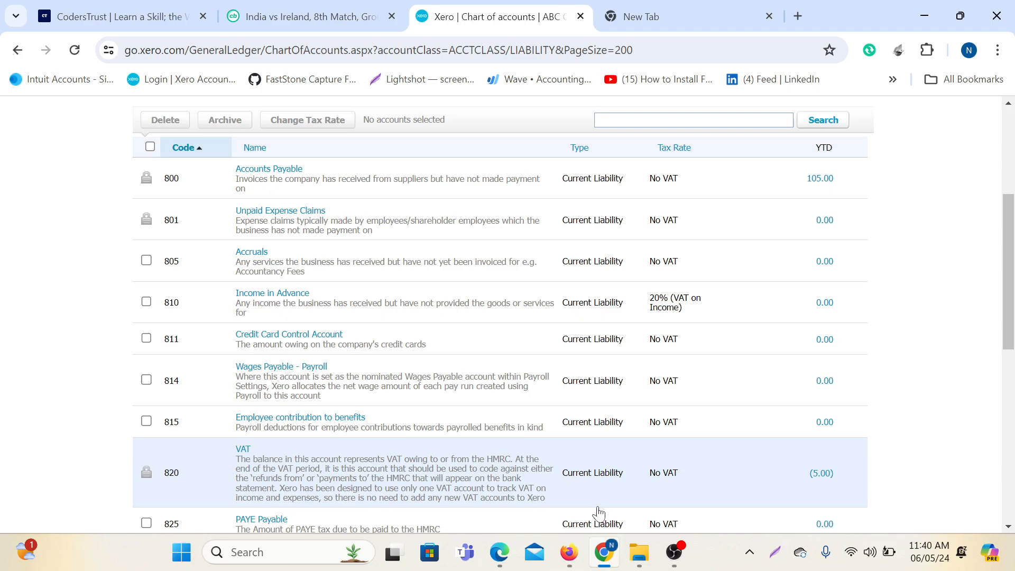
{"action": "scroll", "coordinate": [568, 330], "scroll_direction": "up", "scroll_amount": 1}
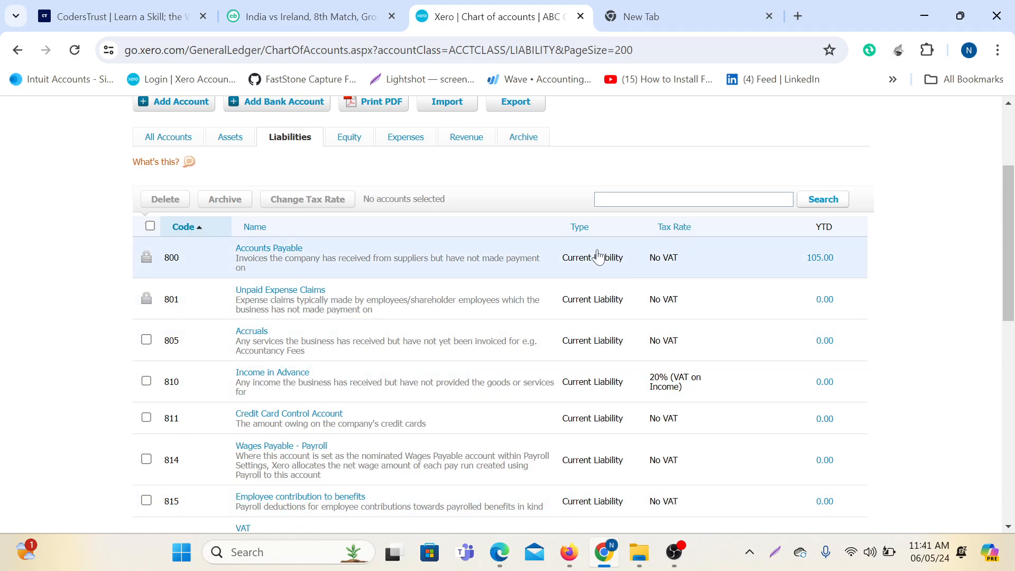
{"action": "scroll", "coordinate": [600, 317], "scroll_direction": "down", "scroll_amount": 1}
{"action": "scroll", "coordinate": [590, 324], "scroll_direction": "up", "scroll_amount": 1}
{"action": "scroll", "coordinate": [210, 315], "scroll_direction": "up", "scroll_amount": 1}
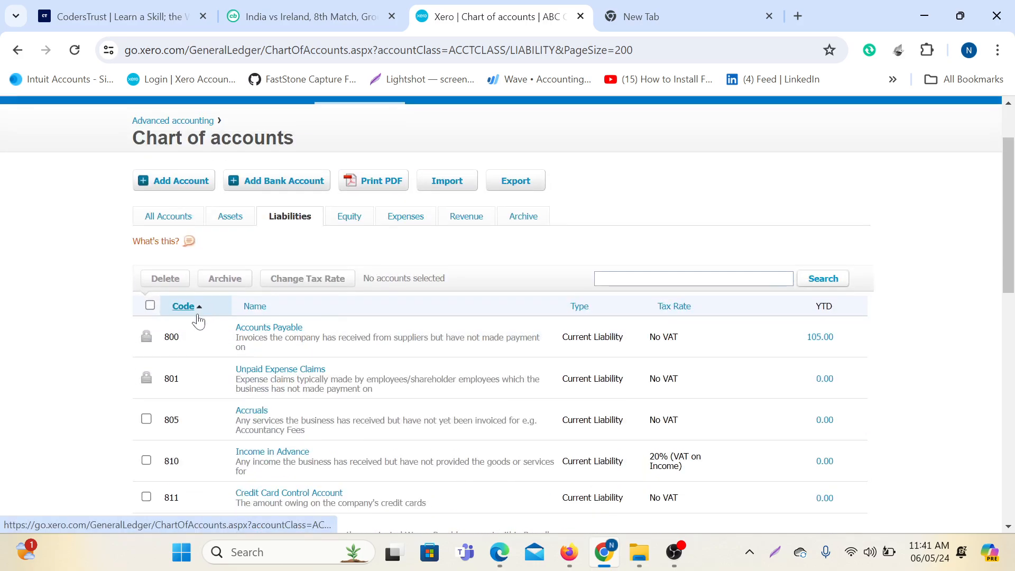
{"action": "scroll", "coordinate": [197, 322], "scroll_direction": "down", "scroll_amount": 3}
{"action": "scroll", "coordinate": [198, 328], "scroll_direction": "down", "scroll_amount": 7}
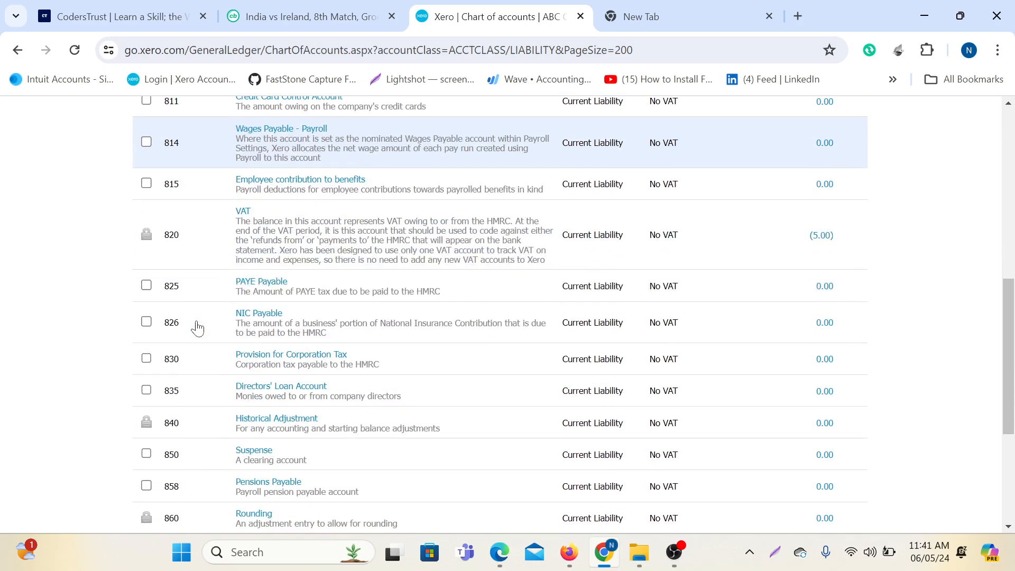
{"action": "scroll", "coordinate": [197, 328], "scroll_direction": "down", "scroll_amount": 1}
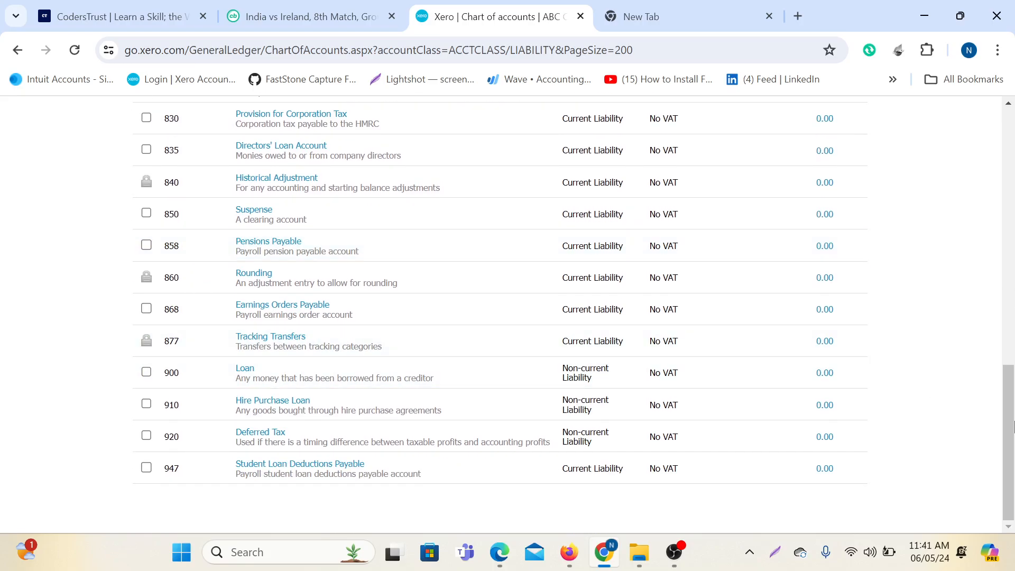
{"action": "key", "text": "Print"}
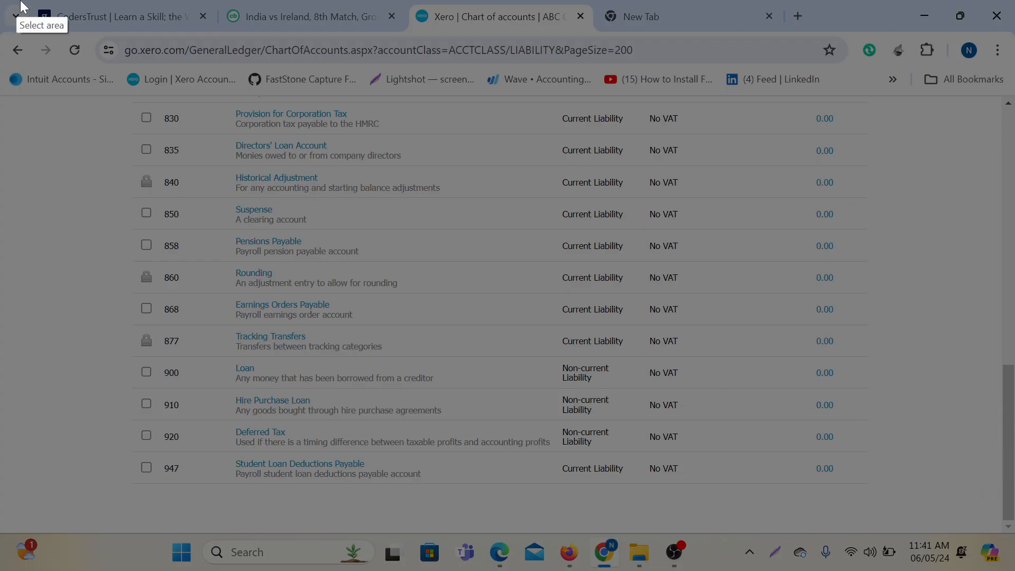
{"action": "left_click_drag", "start_coordinate": [20, 0], "coordinate": [1014, 570]}
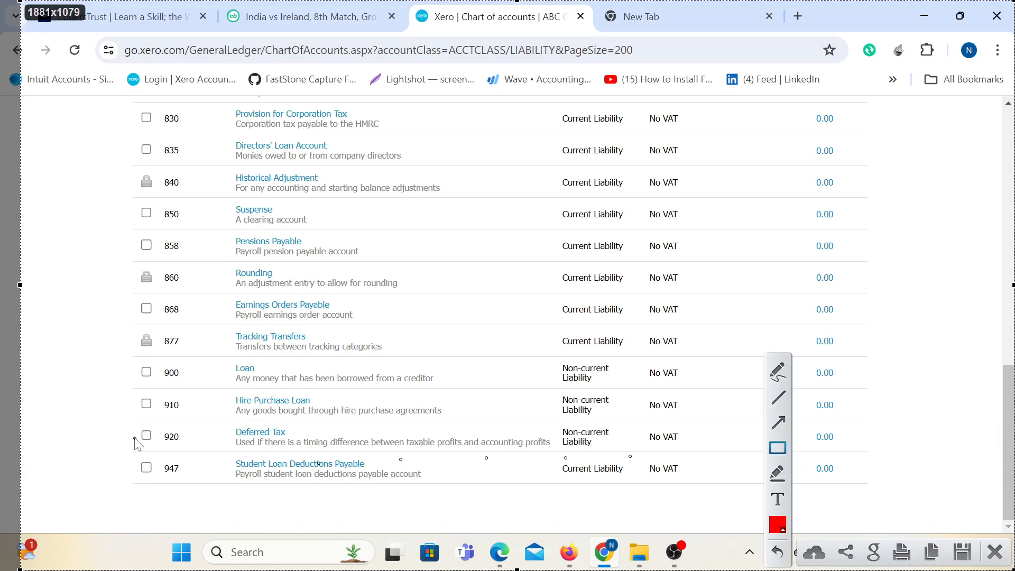
{"action": "left_click_drag", "start_coordinate": [124, 358], "coordinate": [213, 499]}
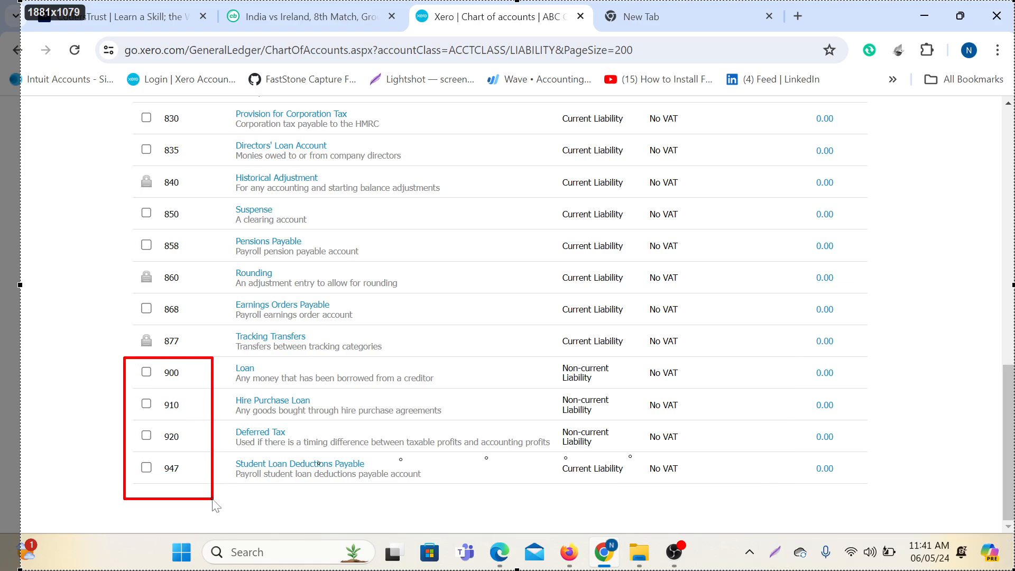
{"action": "left_click_drag", "start_coordinate": [513, 357], "coordinate": [638, 503]}
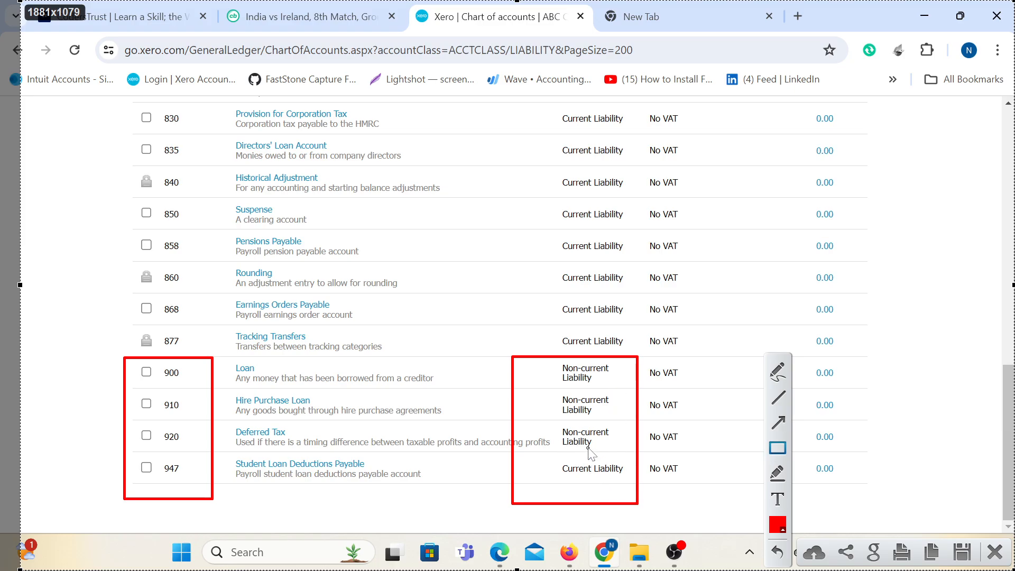
{"action": "left_click_drag", "start_coordinate": [545, 456], "coordinate": [629, 490]}
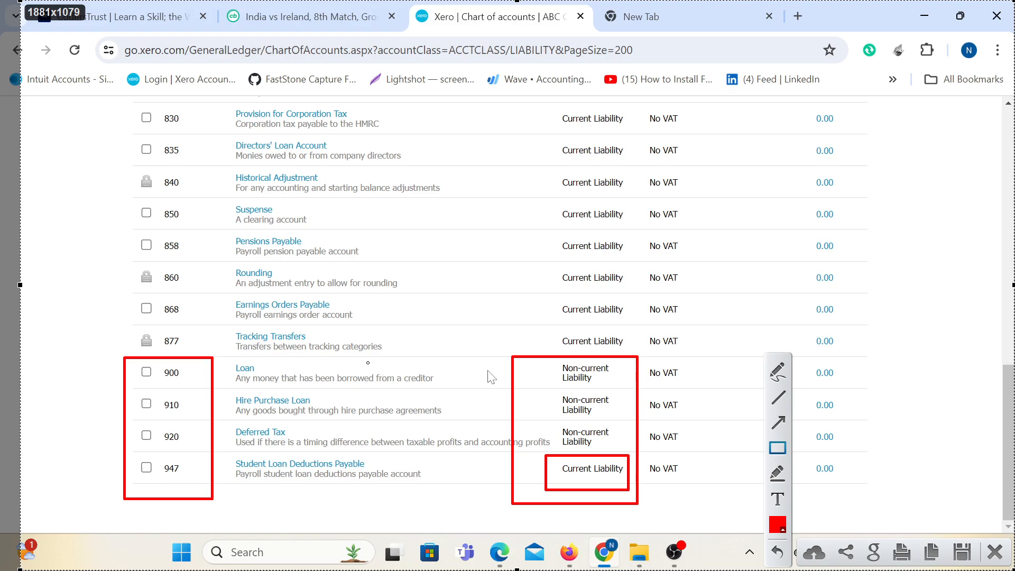
{"action": "left_click", "coordinate": [994, 552]}
{"action": "scroll", "coordinate": [531, 295], "scroll_direction": "up", "scroll_amount": 12}
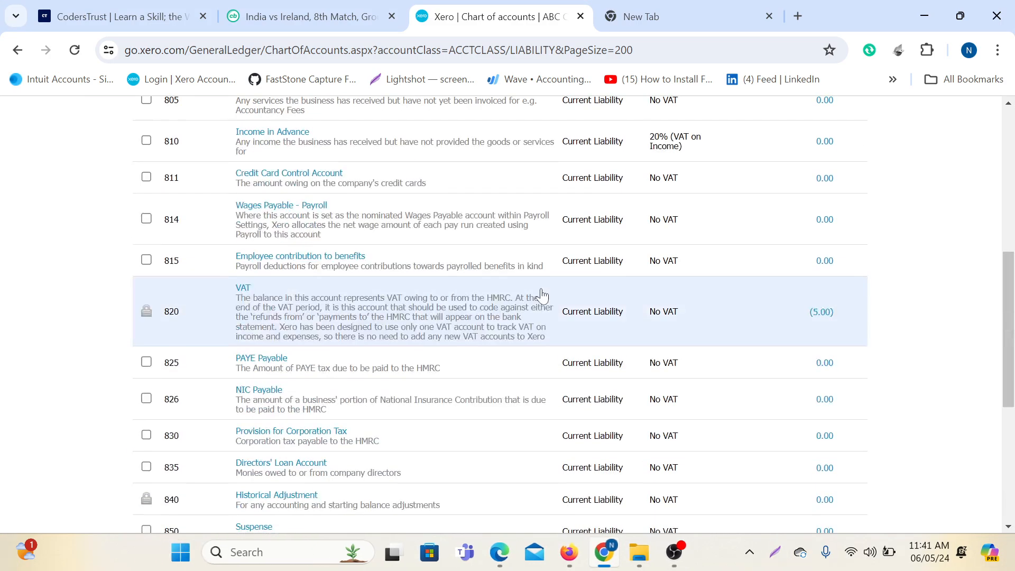
Show the Equity accounts and box the Code and Type column headers on a screenshot.
{"action": "left_click", "coordinate": [347, 297]}
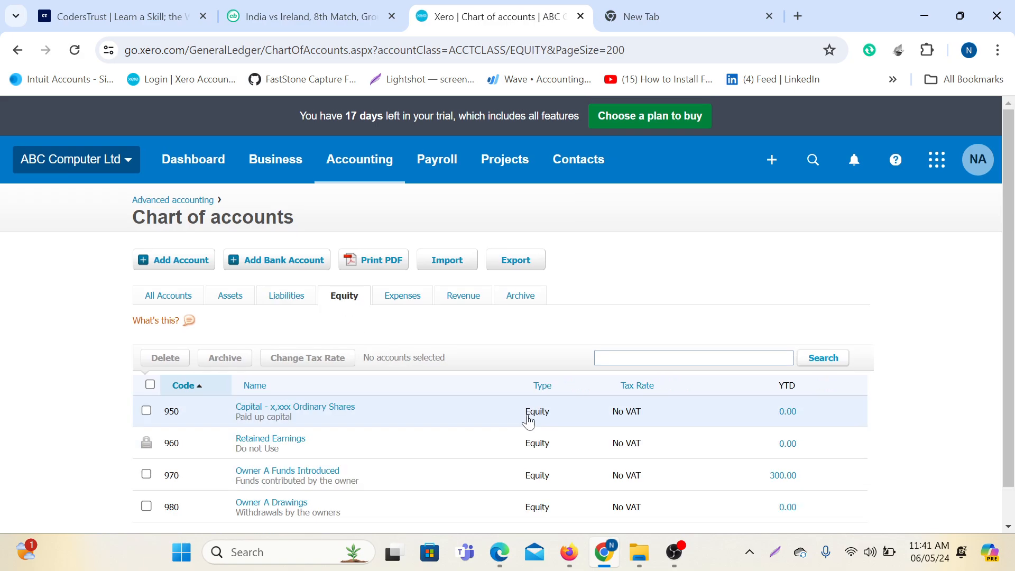
{"action": "scroll", "coordinate": [529, 421], "scroll_direction": "down", "scroll_amount": 1}
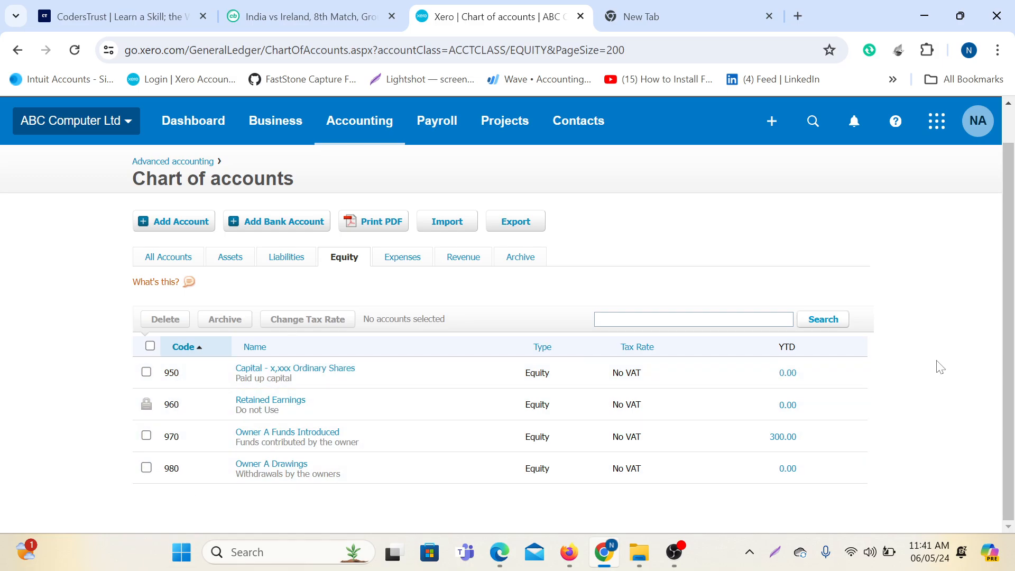
{"action": "key", "text": "Print"}
{"action": "mouse_move", "coordinate": [2, 3]}
{"action": "left_mouse_down"}
{"action": "mouse_move", "coordinate": [1014, 434]}
{"action": "mouse_move", "coordinate": [1010, 553]}
{"action": "left_mouse_up"}
{"action": "left_click", "coordinate": [778, 432]}
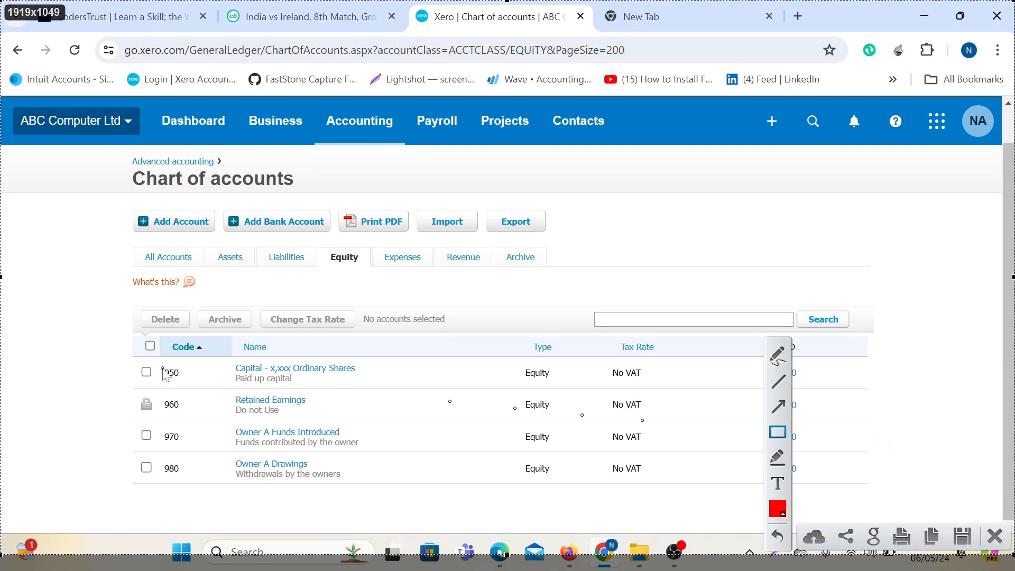
{"action": "left_click_drag", "start_coordinate": [133, 332], "coordinate": [220, 363]}
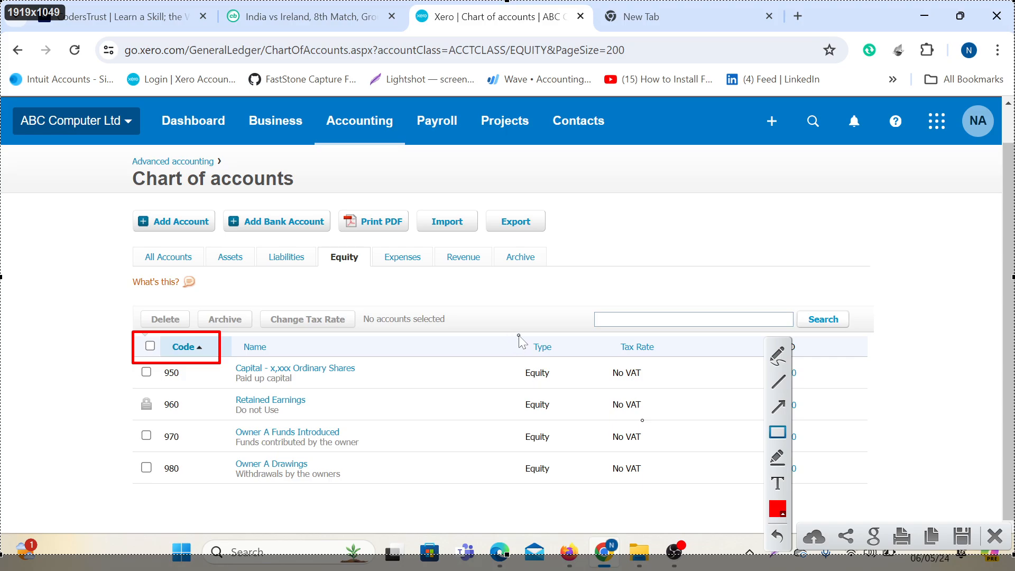
{"action": "left_click_drag", "start_coordinate": [519, 335], "coordinate": [575, 360]}
{"action": "left_click", "coordinate": [995, 536]}
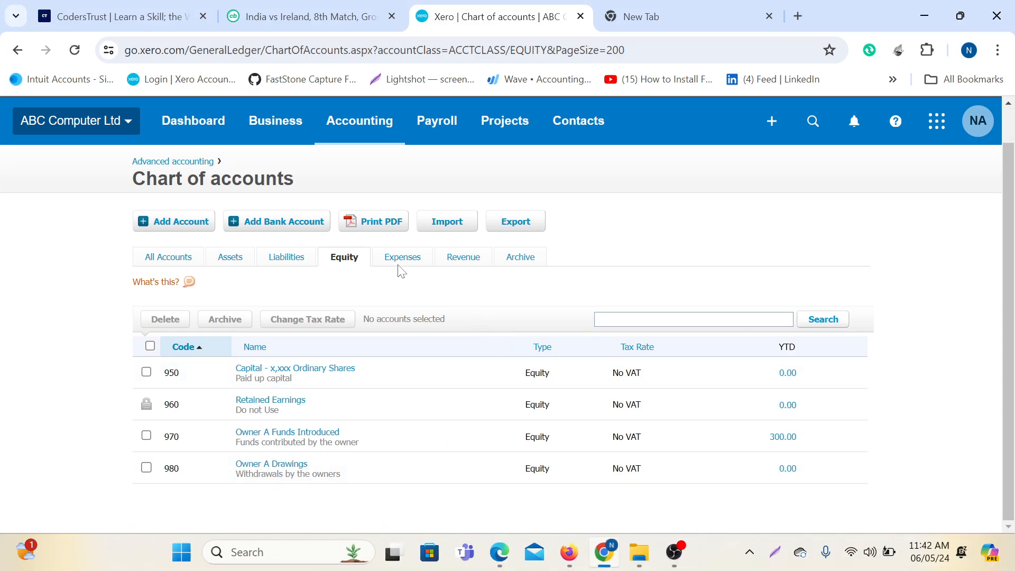
Filter to the Expenses tab and scroll through the expense accounts.
{"action": "left_click", "coordinate": [401, 260]}
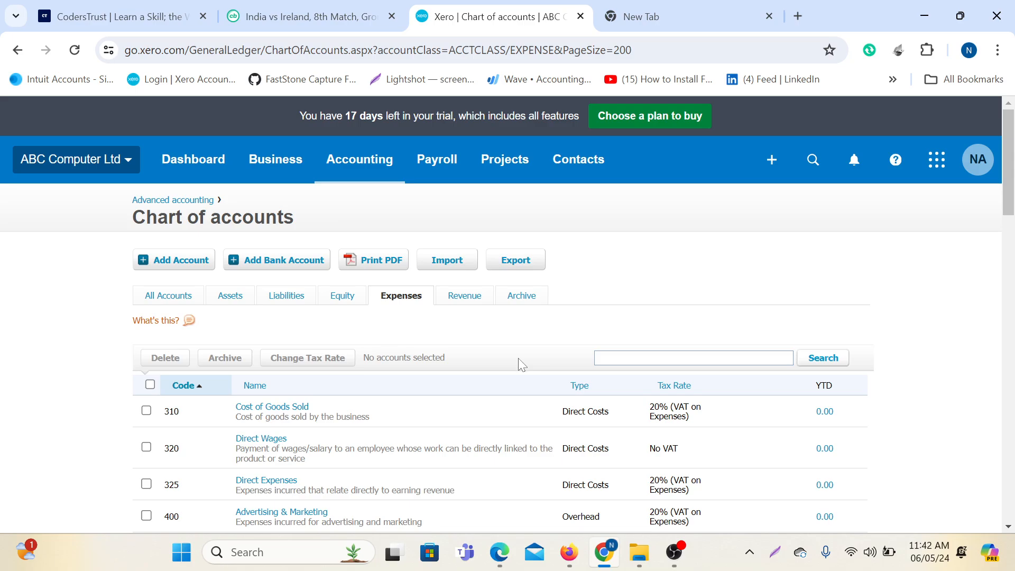
{"action": "scroll", "coordinate": [518, 358], "scroll_direction": "down", "scroll_amount": 3}
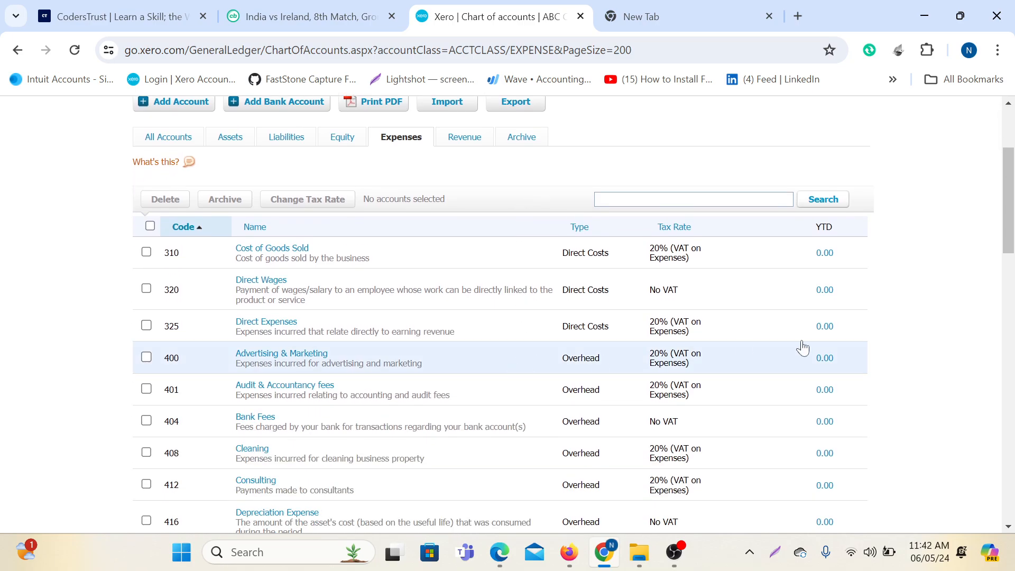
{"action": "scroll", "coordinate": [915, 324], "scroll_direction": "down", "scroll_amount": 15}
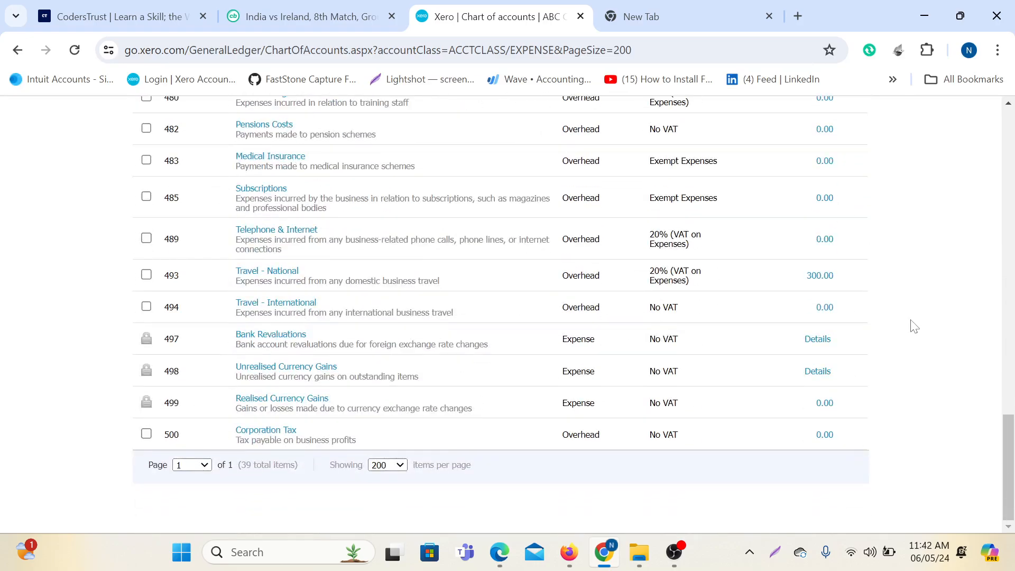
{"action": "scroll", "coordinate": [915, 324], "scroll_direction": "up", "scroll_amount": 9}
{"action": "scroll", "coordinate": [914, 326], "scroll_direction": "down", "scroll_amount": 9}
{"action": "scroll", "coordinate": [915, 324], "scroll_direction": "up", "scroll_amount": 15}
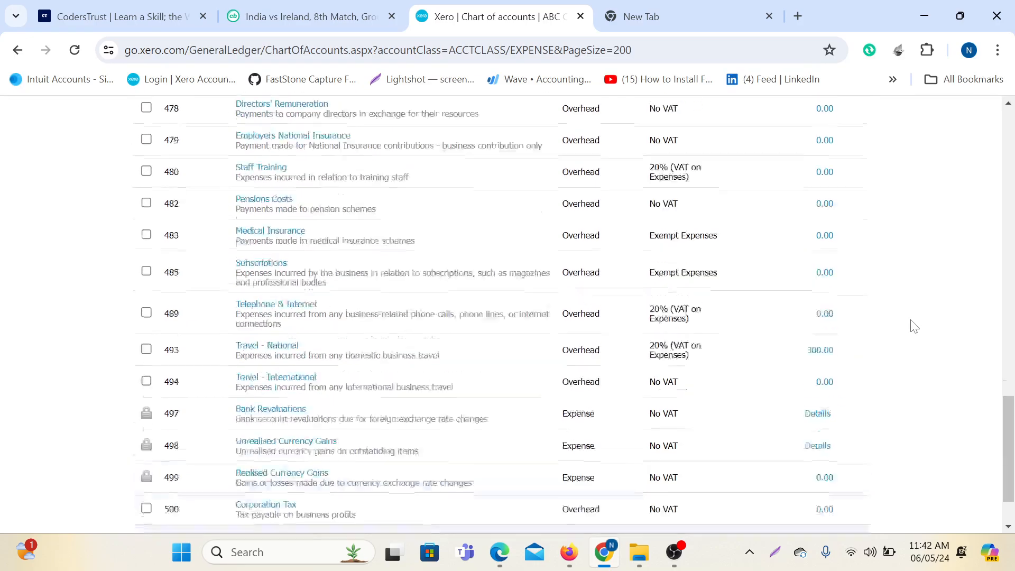
{"action": "scroll", "coordinate": [897, 328], "scroll_direction": "up", "scroll_amount": 3}
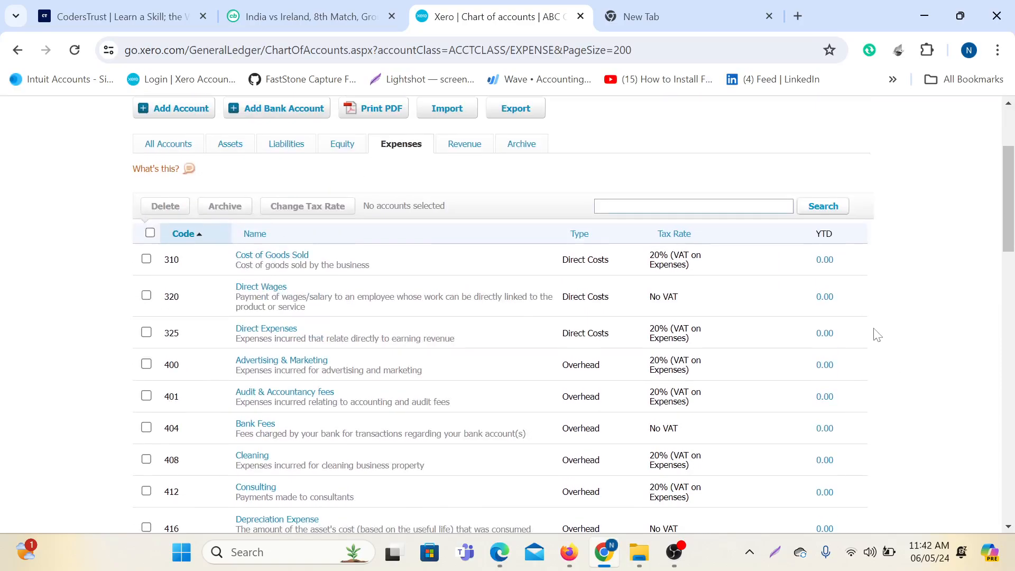
{"action": "scroll", "coordinate": [607, 244], "scroll_direction": "down", "scroll_amount": 2}
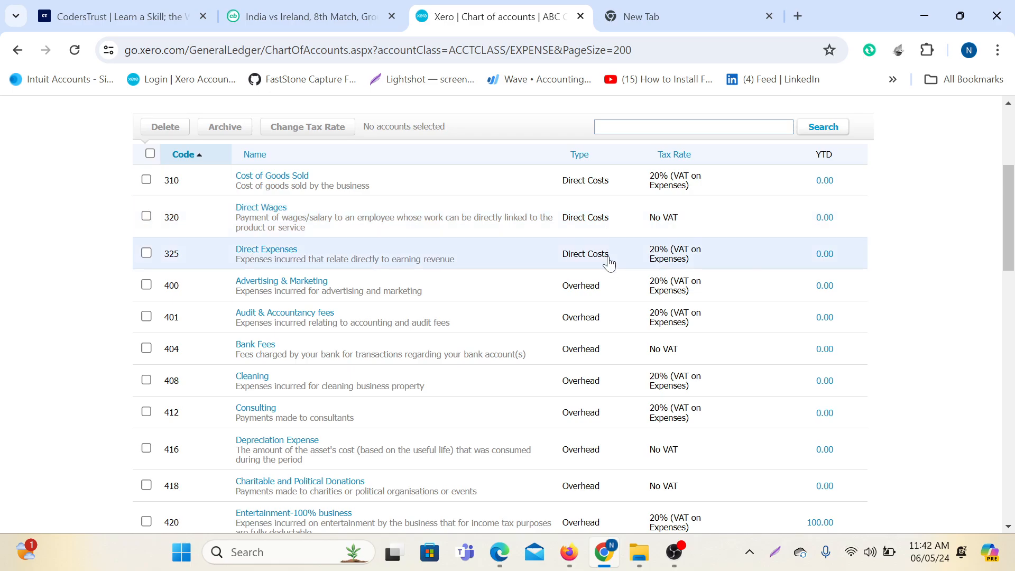
Box the Direct Costs rows 310–325 and Overhead rows 400–420 in red on a screenshot.
{"action": "key", "text": "Print"}
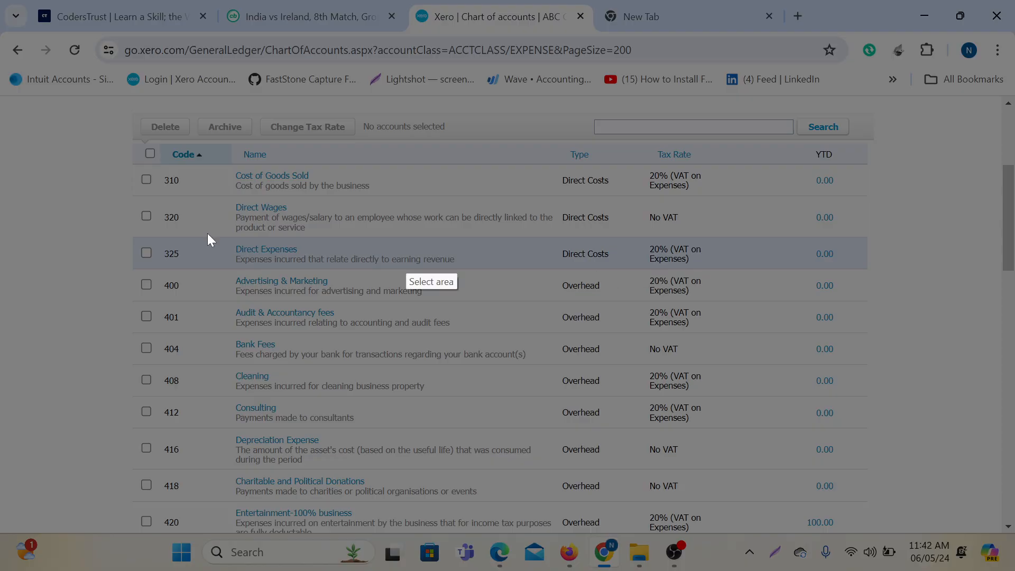
{"action": "left_click_drag", "start_coordinate": [1, 14], "coordinate": [1010, 564]}
{"action": "left_click", "coordinate": [774, 441]}
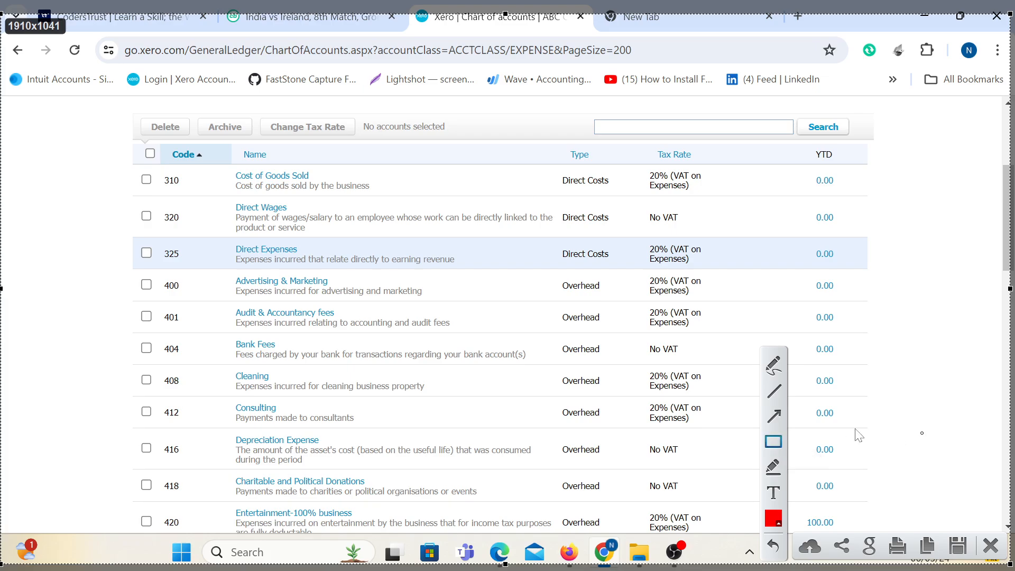
{"action": "mouse_move", "coordinate": [545, 163]}
{"action": "left_mouse_down"}
{"action": "mouse_move", "coordinate": [594, 234]}
{"action": "mouse_move", "coordinate": [633, 267]}
{"action": "left_mouse_up"}
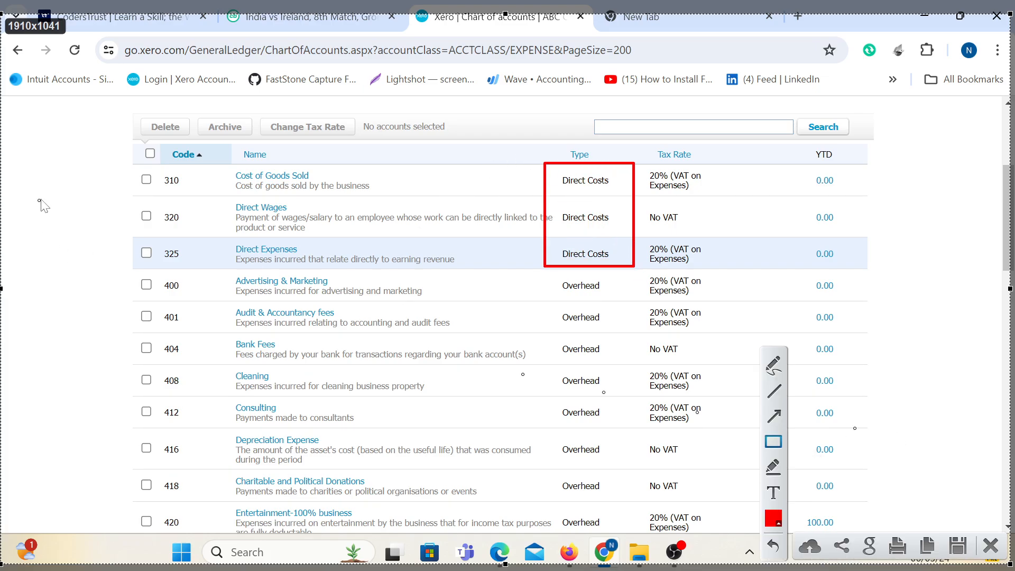
{"action": "mouse_move", "coordinate": [132, 168]}
{"action": "left_mouse_down"}
{"action": "mouse_move", "coordinate": [217, 245]}
{"action": "mouse_move", "coordinate": [217, 270]}
{"action": "left_mouse_up"}
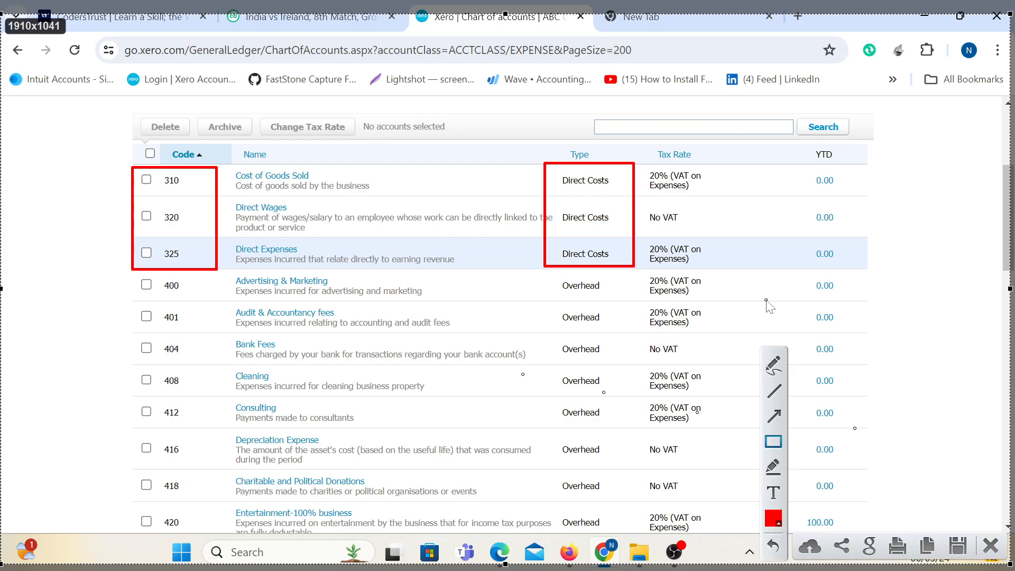
{"action": "mouse_move", "coordinate": [503, 270]}
{"action": "left_mouse_down"}
{"action": "mouse_move", "coordinate": [539, 299]}
{"action": "mouse_move", "coordinate": [636, 564]}
{"action": "mouse_move", "coordinate": [635, 539]}
{"action": "left_mouse_up"}
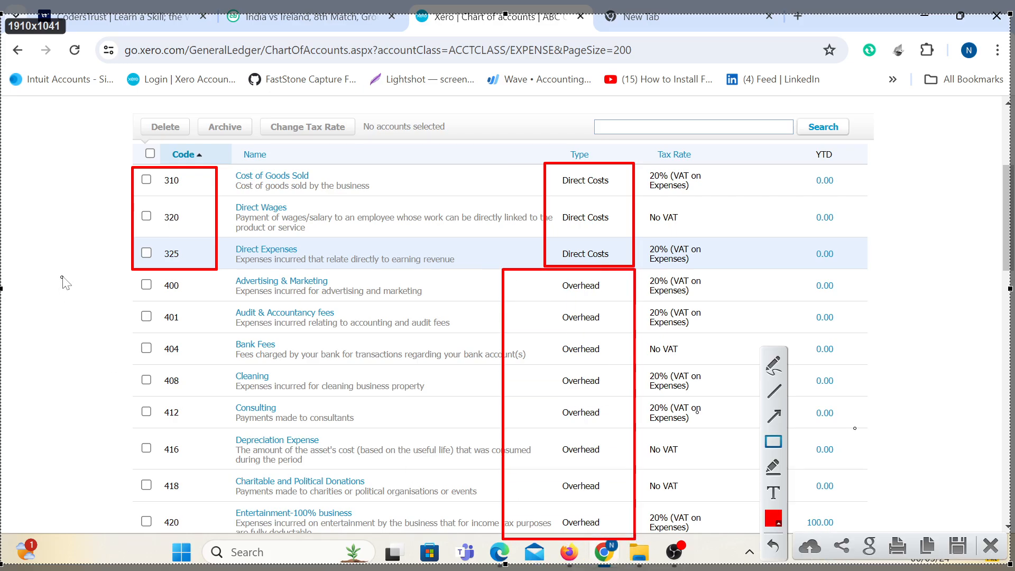
{"action": "mouse_move", "coordinate": [64, 269]}
{"action": "left_mouse_down"}
{"action": "mouse_move", "coordinate": [222, 476]}
{"action": "mouse_move", "coordinate": [231, 546]}
{"action": "left_mouse_up"}
{"action": "left_click", "coordinate": [991, 545]}
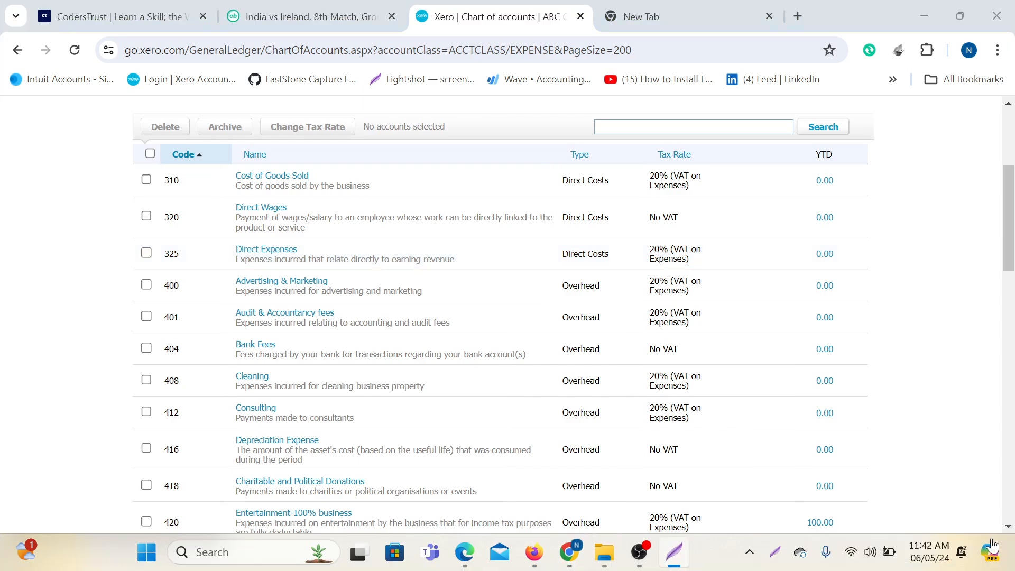
Scroll the 39 expense accounts from 310 Cost of Goods Sold to 500 Corporation Tax.
{"action": "scroll", "coordinate": [679, 356], "scroll_direction": "down", "scroll_amount": 18}
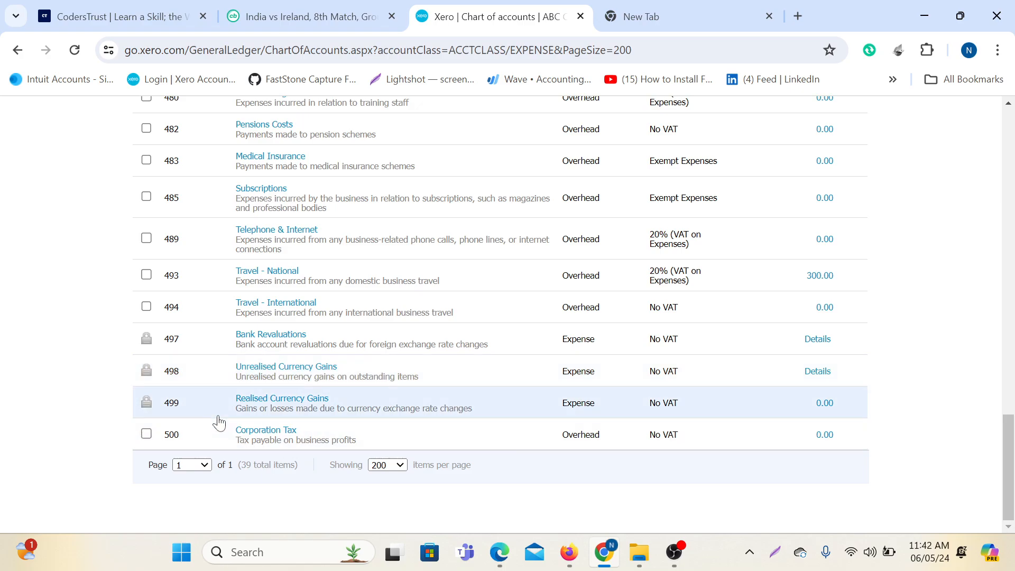
{"action": "scroll", "coordinate": [220, 313], "scroll_direction": "up", "scroll_amount": 5}
{"action": "scroll", "coordinate": [224, 370], "scroll_direction": "down", "scroll_amount": 5}
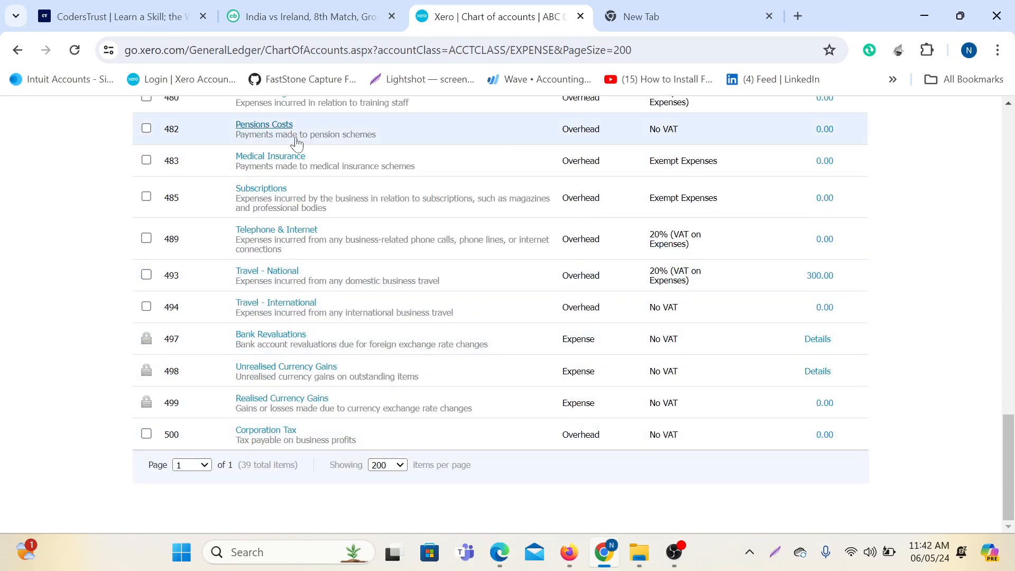
{"action": "scroll", "coordinate": [459, 375], "scroll_direction": "up", "scroll_amount": 5}
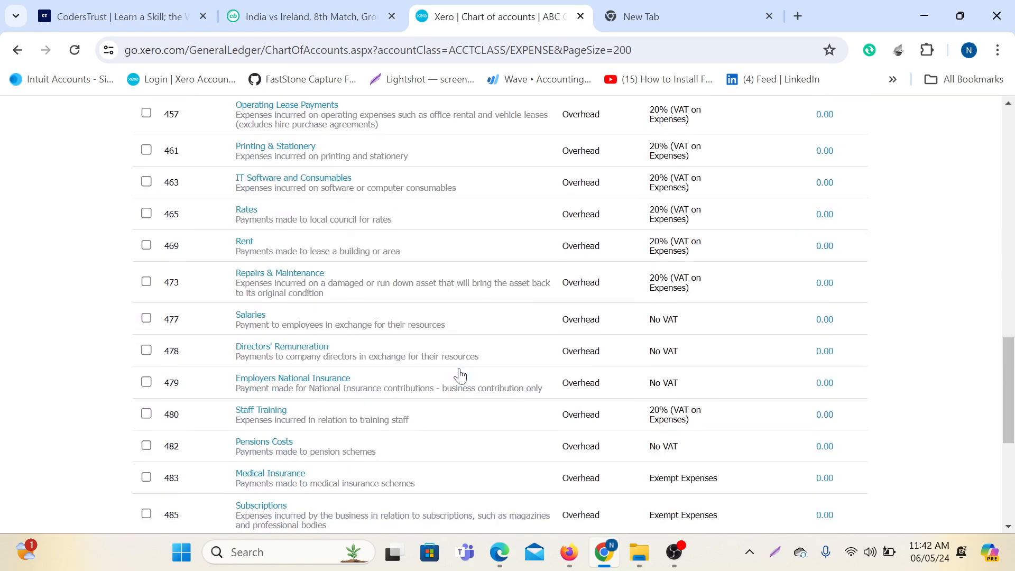
{"action": "scroll", "coordinate": [460, 375], "scroll_direction": "up", "scroll_amount": 15}
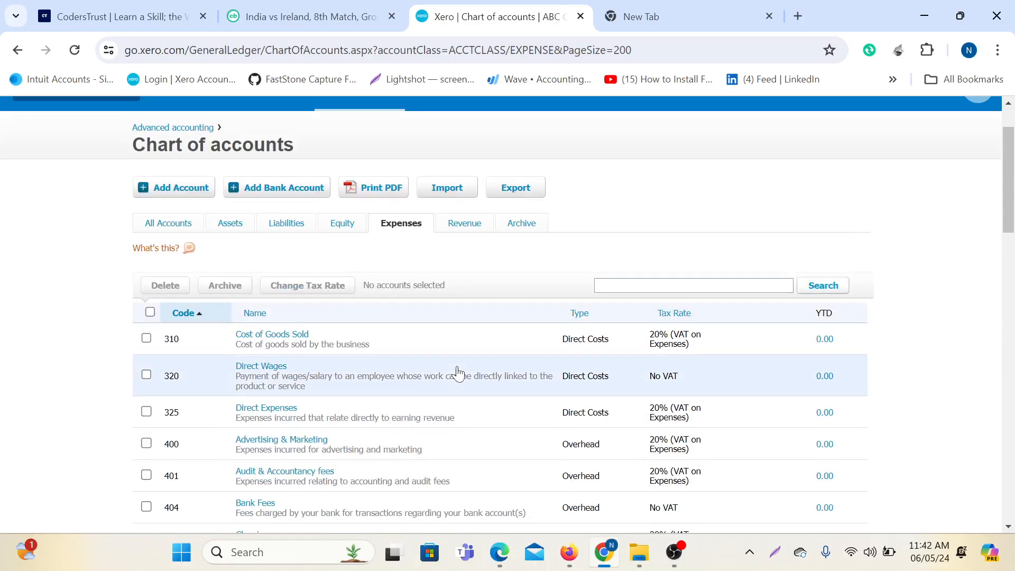
{"action": "scroll", "coordinate": [458, 373], "scroll_direction": "down", "scroll_amount": 1}
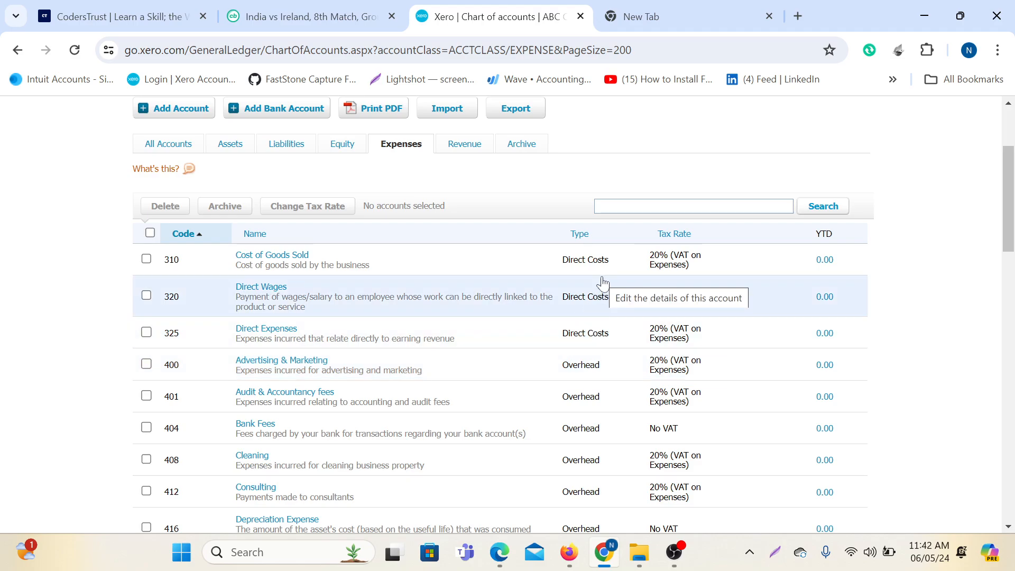
{"action": "scroll", "coordinate": [581, 282], "scroll_direction": "up", "scroll_amount": 3}
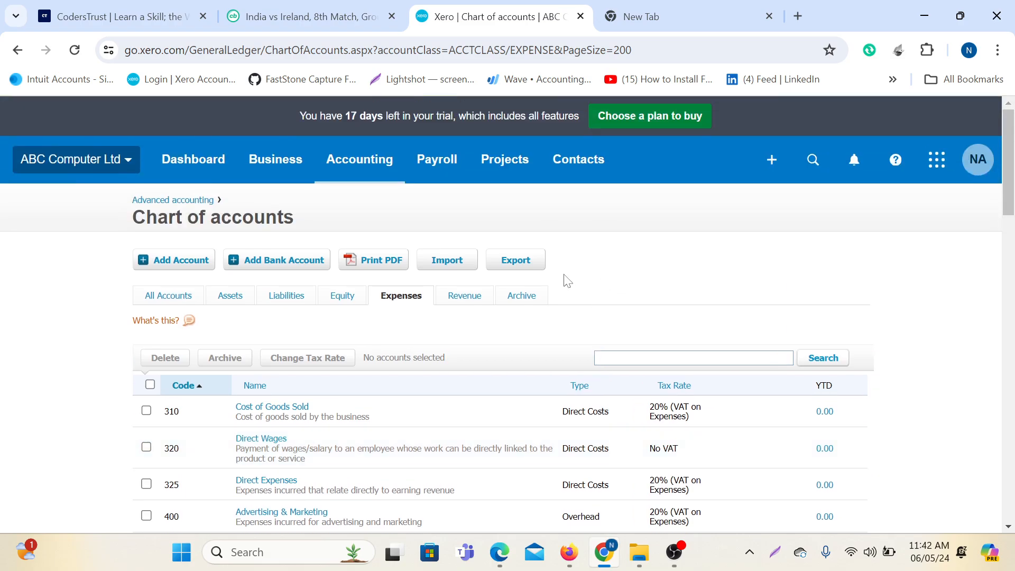
Glance at the Revenue accounts, then return to Assets, starting at 610 Accounts Receivable.
{"action": "left_click", "coordinate": [468, 298]}
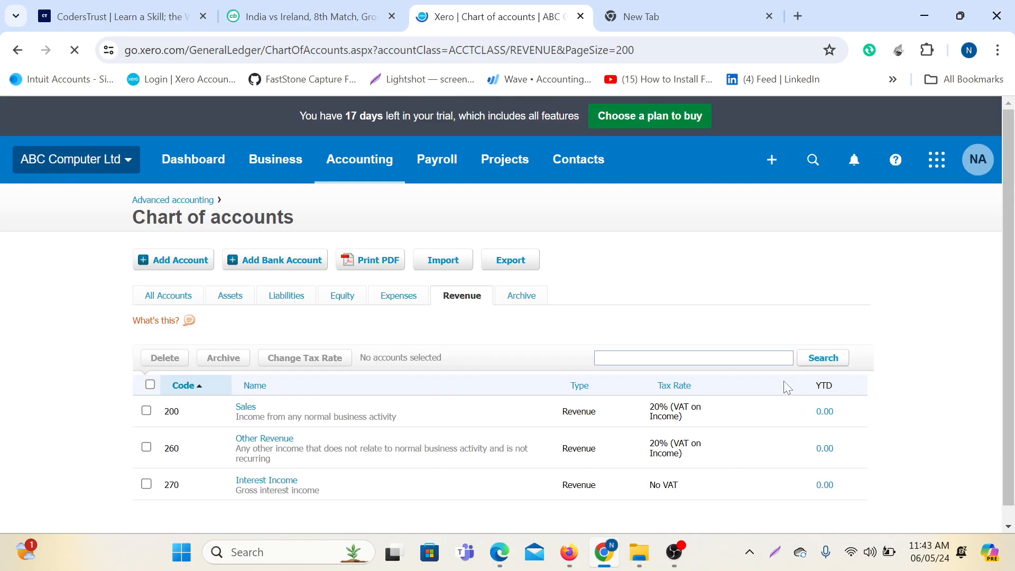
{"action": "scroll", "coordinate": [576, 397], "scroll_direction": "down", "scroll_amount": 1}
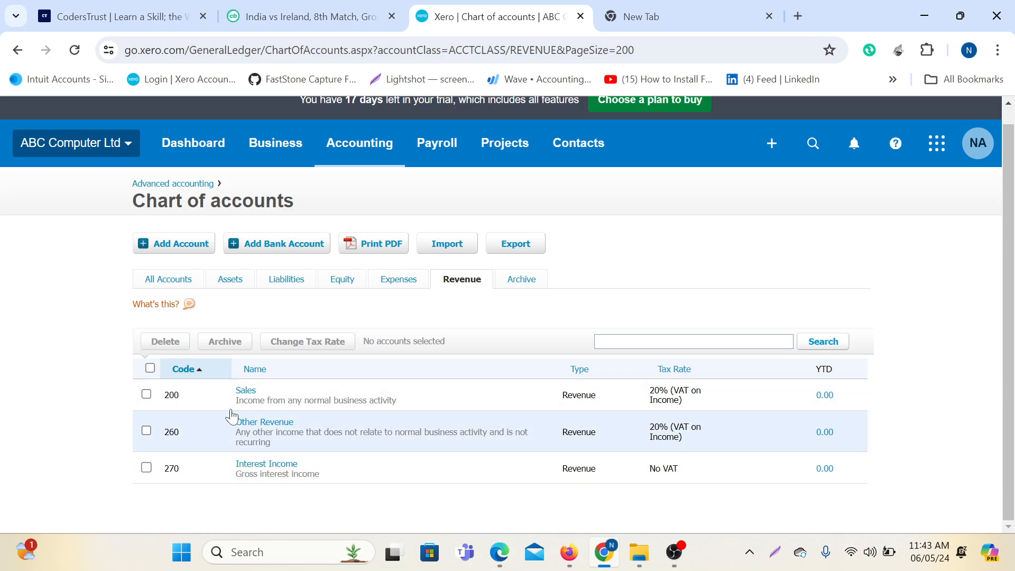
{"action": "left_click", "coordinate": [231, 279]}
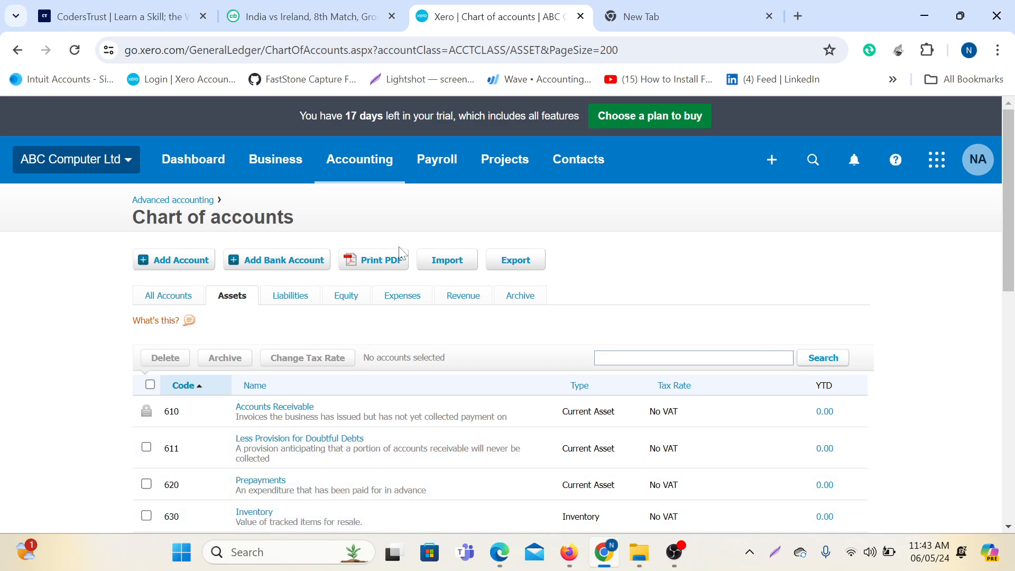
{"action": "scroll", "coordinate": [400, 253], "scroll_direction": "down", "scroll_amount": 6}
{"action": "scroll", "coordinate": [400, 253], "scroll_direction": "up", "scroll_amount": 6}
{"action": "scroll", "coordinate": [305, 284], "scroll_direction": "down", "scroll_amount": 1}
{"action": "scroll", "coordinate": [225, 266], "scroll_direction": "up", "scroll_amount": 1}
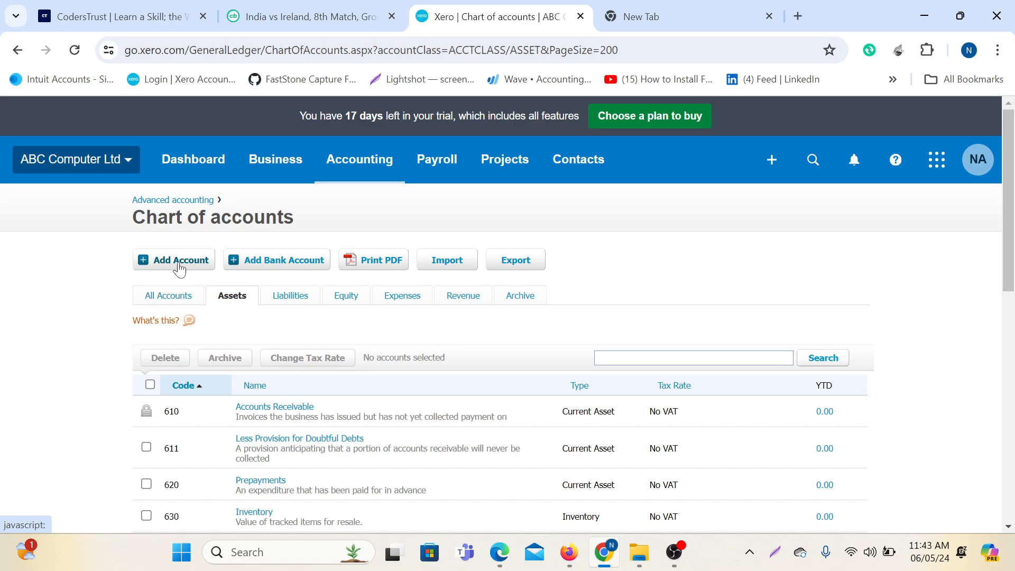
{"action": "scroll", "coordinate": [408, 371], "scroll_direction": "down", "scroll_amount": 3}
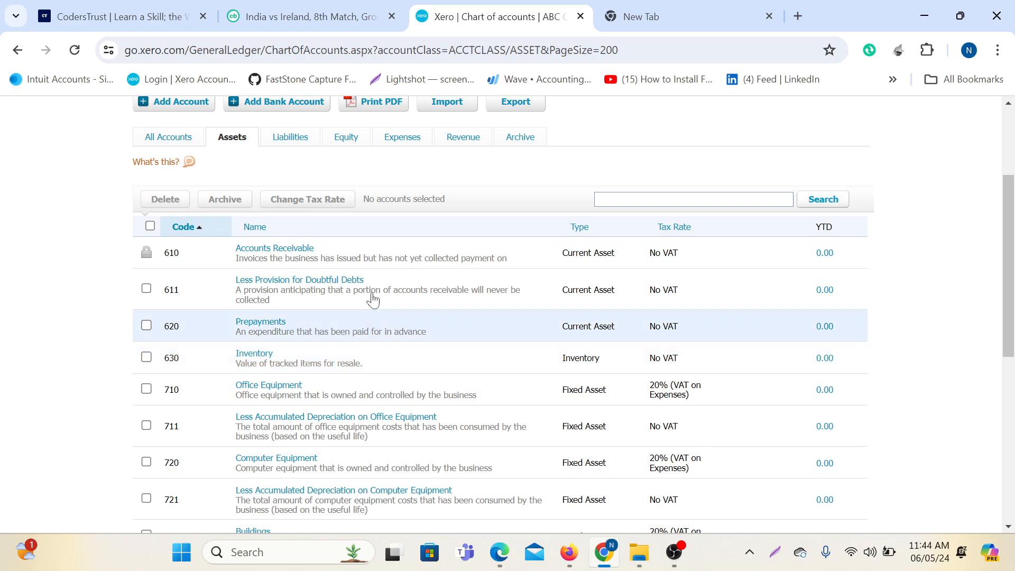
{"action": "scroll", "coordinate": [363, 299], "scroll_direction": "up", "scroll_amount": 3}
{"action": "scroll", "coordinate": [363, 301], "scroll_direction": "down", "scroll_amount": 4}
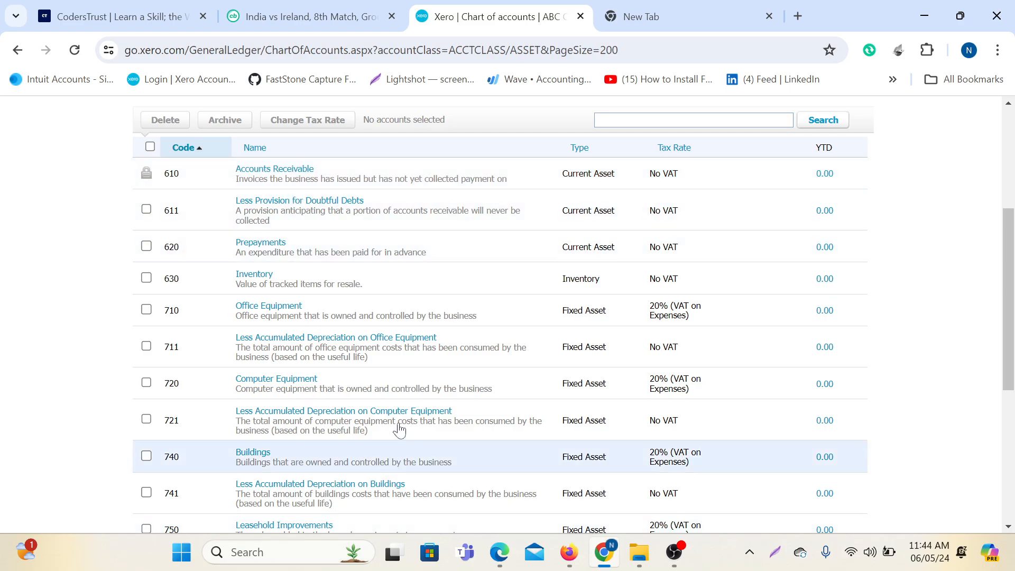
{"action": "scroll", "coordinate": [362, 414], "scroll_direction": "down", "scroll_amount": 5}
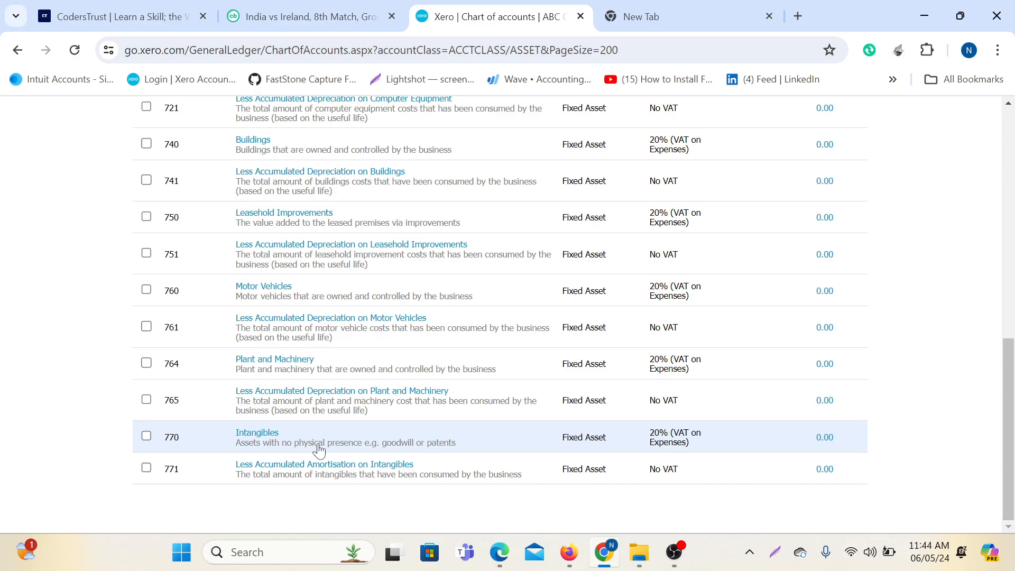
{"action": "scroll", "coordinate": [317, 444], "scroll_direction": "up", "scroll_amount": 1}
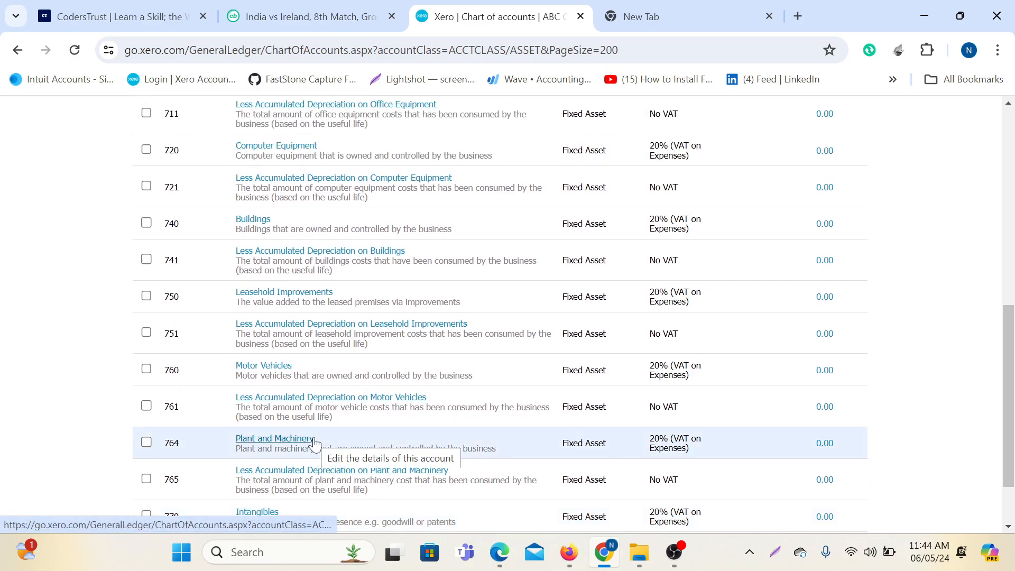
{"action": "scroll", "coordinate": [314, 442], "scroll_direction": "up", "scroll_amount": 1}
{"action": "scroll", "coordinate": [346, 429], "scroll_direction": "down", "scroll_amount": 1}
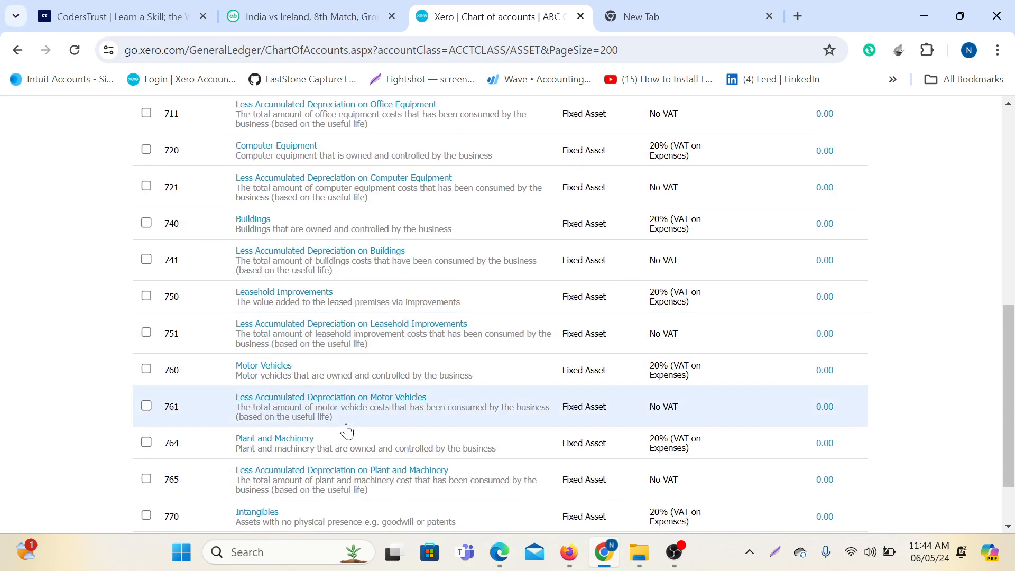
{"action": "scroll", "coordinate": [347, 431], "scroll_direction": "down", "scroll_amount": 1}
{"action": "scroll", "coordinate": [347, 431], "scroll_direction": "up", "scroll_amount": 1}
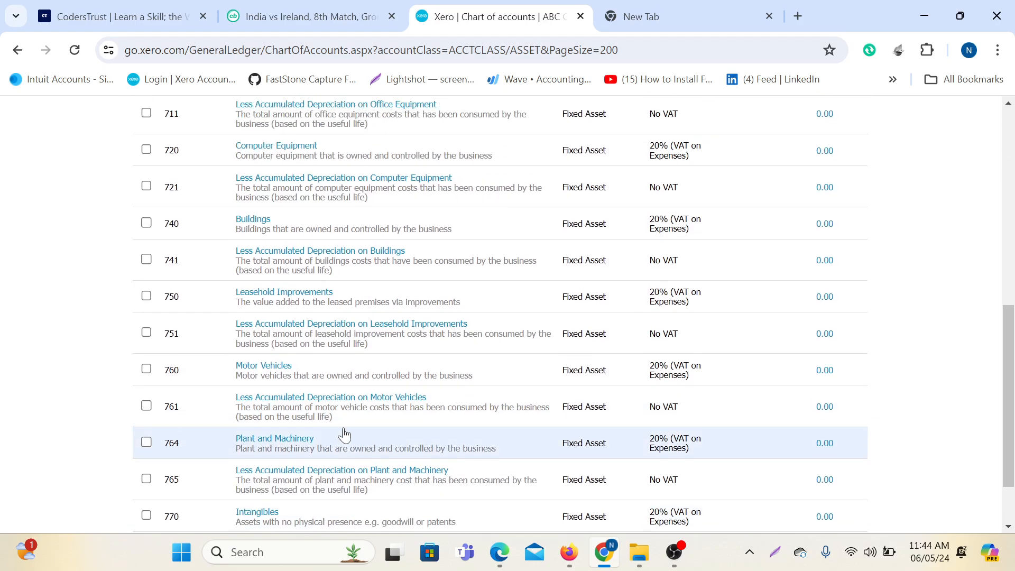
{"action": "scroll", "coordinate": [355, 357], "scroll_direction": "up", "scroll_amount": 8}
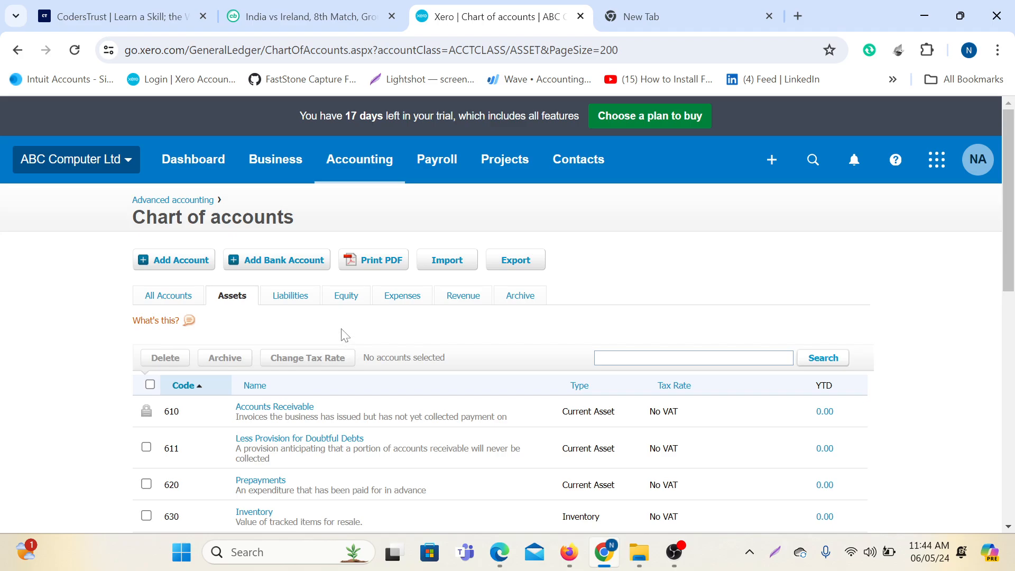
{"action": "scroll", "coordinate": [342, 336], "scroll_direction": "down", "scroll_amount": 7}
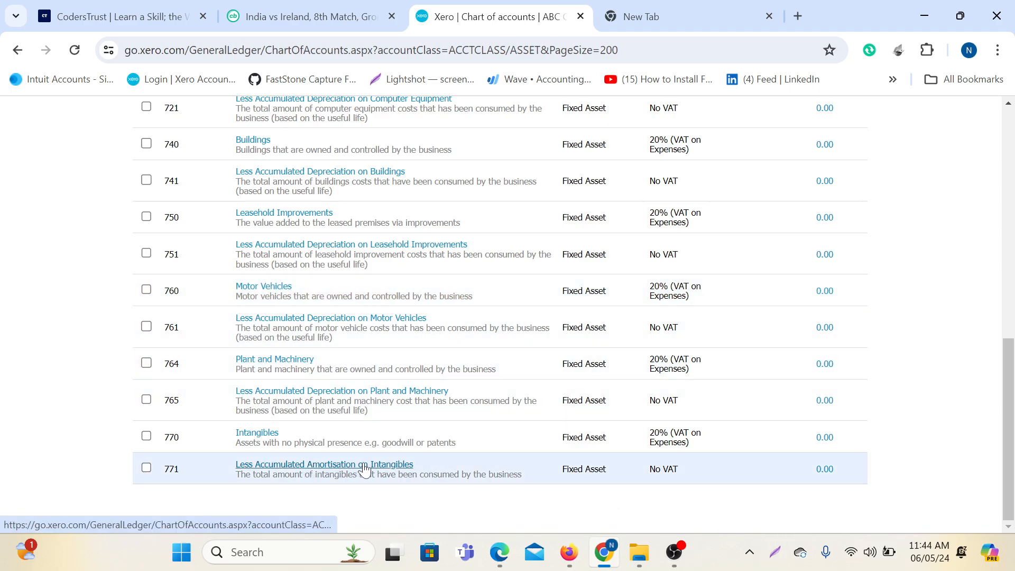
{"action": "scroll", "coordinate": [429, 390], "scroll_direction": "up", "scroll_amount": 8}
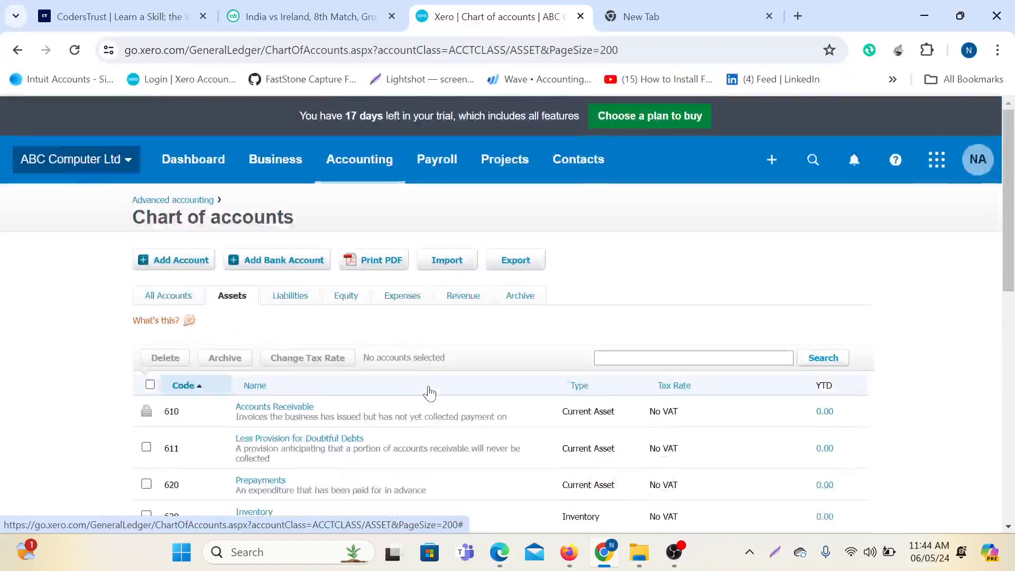
Start a new account and set its account type to Fixed Asset.
{"action": "left_click", "coordinate": [170, 260]}
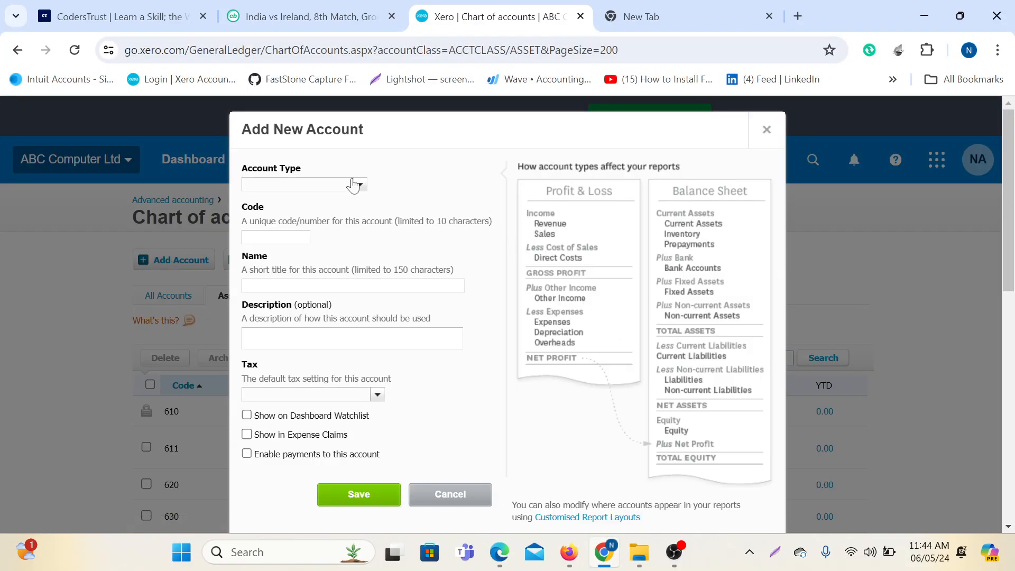
{"action": "left_click", "coordinate": [309, 183]}
{"action": "type", "text": "f"}
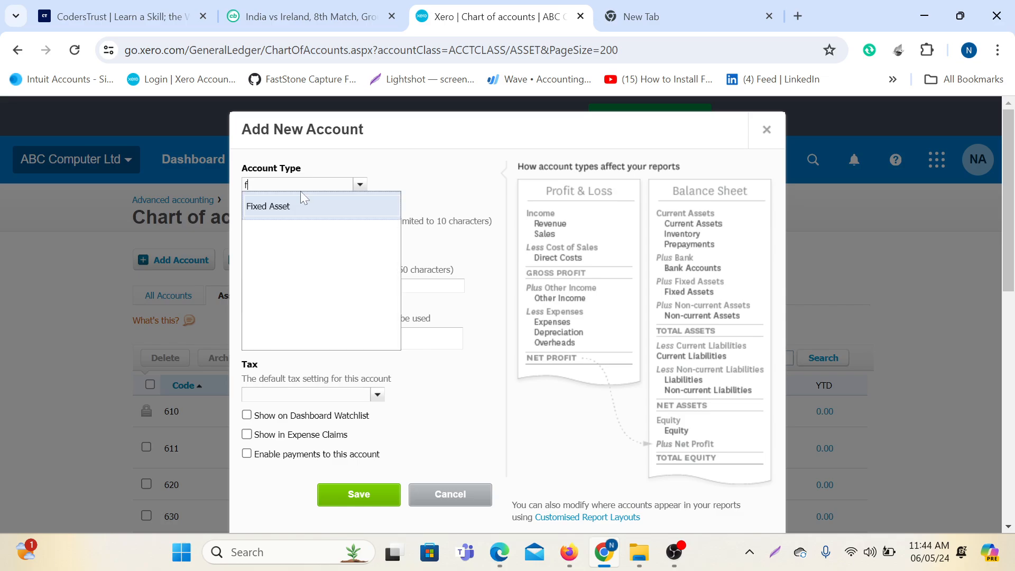
{"action": "left_click", "coordinate": [292, 204]}
{"action": "mouse_move", "coordinate": [674, 552]}
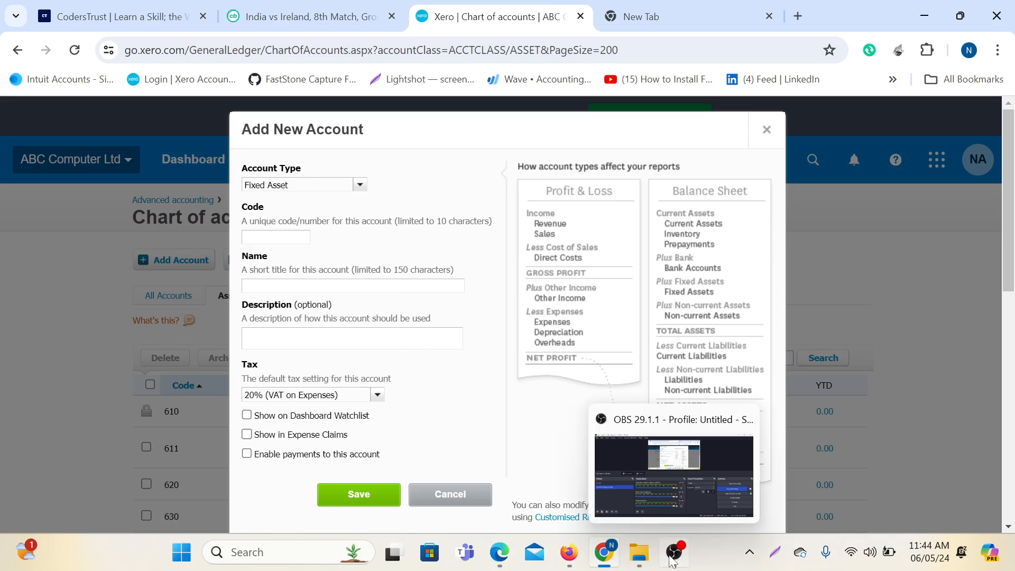
{"action": "left_click", "coordinate": [682, 476]}
{"action": "left_click", "coordinate": [996, 353]}
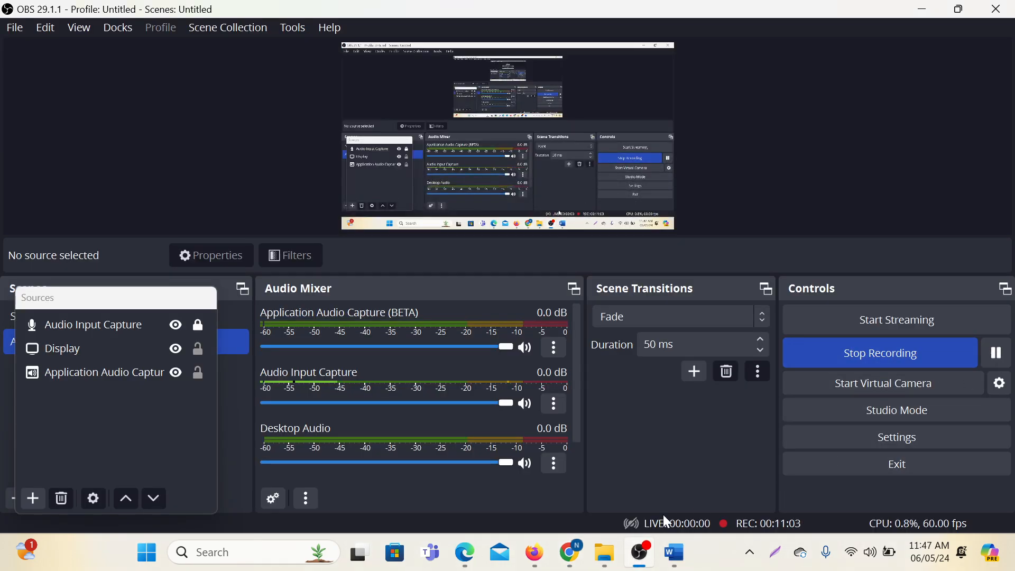
{"action": "left_click", "coordinate": [575, 560]}
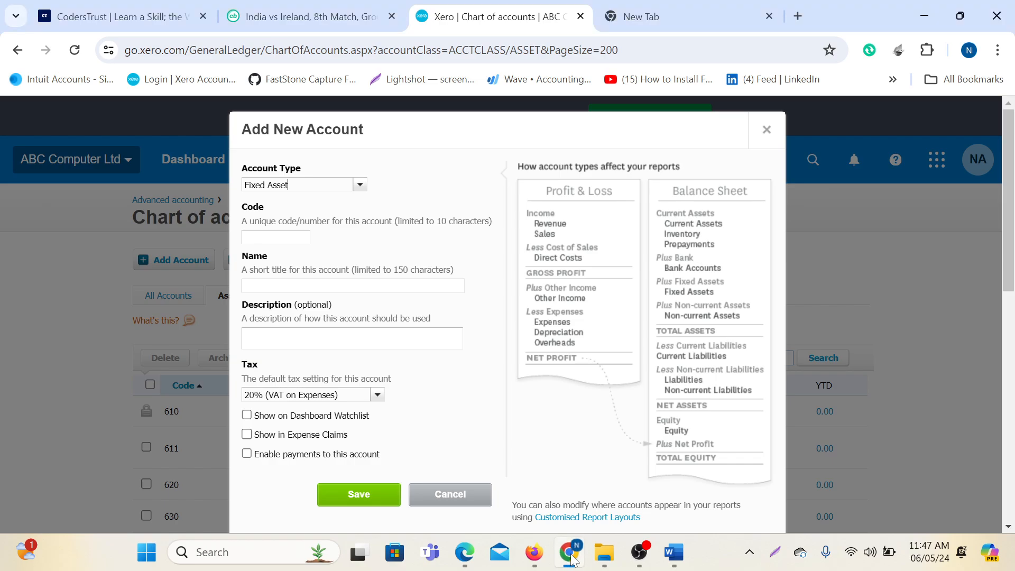
{"action": "left_click", "coordinate": [574, 557]}
{"action": "left_click", "coordinate": [573, 558]}
Place the cursor in the empty Code field; the tax defaults to 20% (VAT on Expenses).
{"action": "left_click", "coordinate": [299, 236]}
{"action": "scroll", "coordinate": [69, 259], "scroll_direction": "down", "scroll_amount": 5}
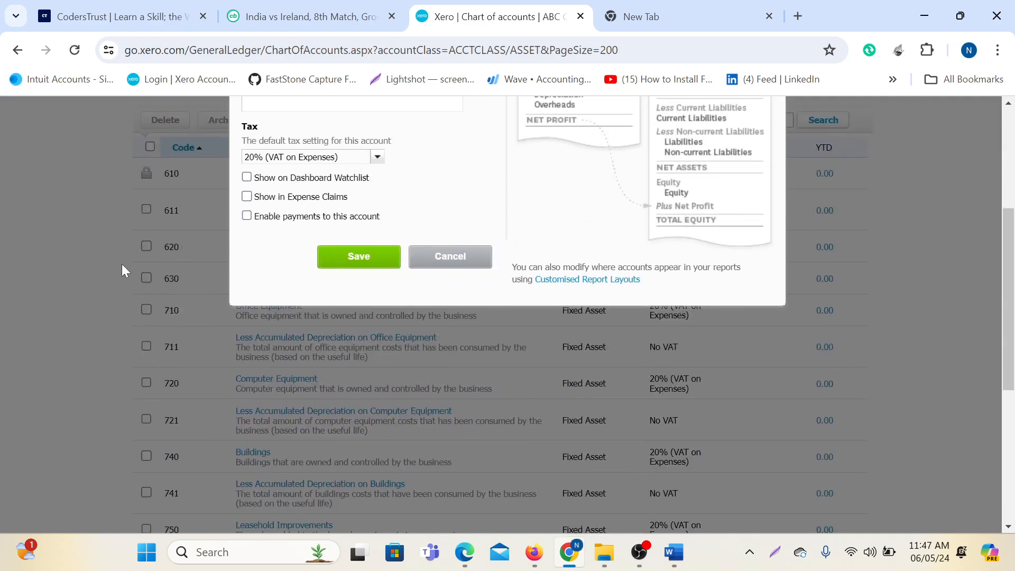
{"action": "scroll", "coordinate": [188, 324], "scroll_direction": "down", "scroll_amount": 2}
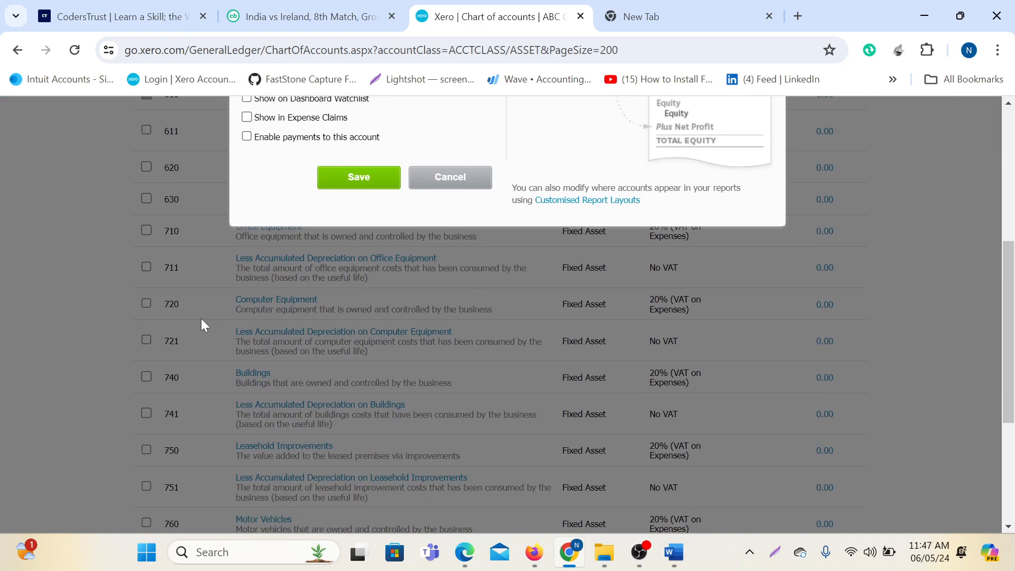
{"action": "scroll", "coordinate": [201, 323], "scroll_direction": "down", "scroll_amount": 2}
{"action": "scroll", "coordinate": [193, 342], "scroll_direction": "down", "scroll_amount": 3}
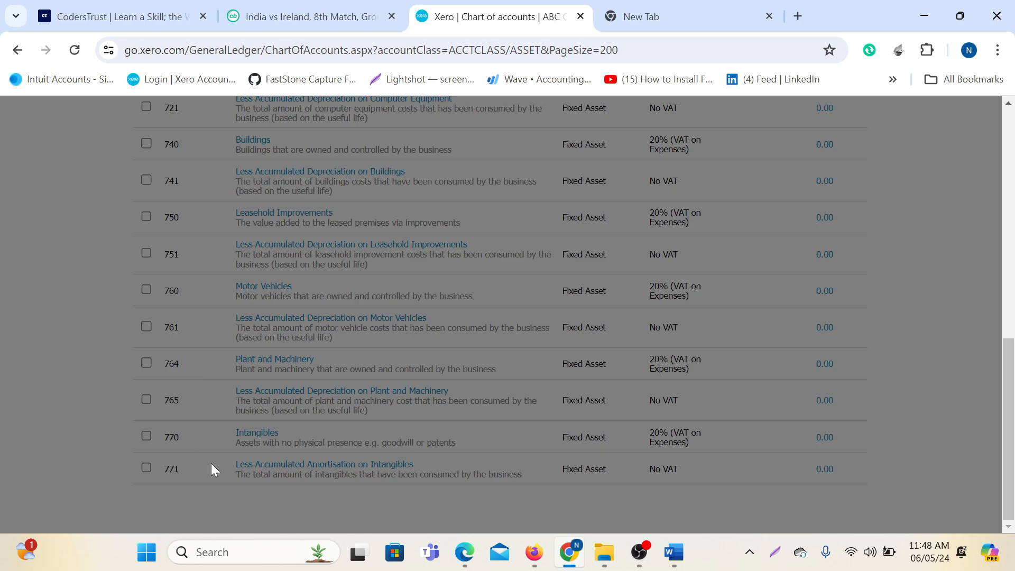
{"action": "scroll", "coordinate": [211, 464], "scroll_direction": "up", "scroll_amount": 10}
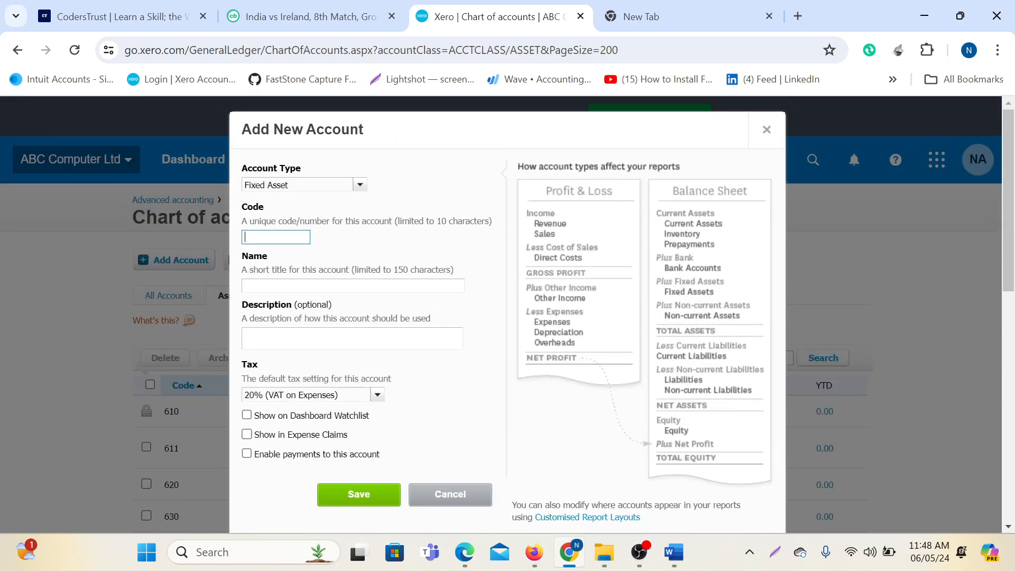
Enter code 780 and the name 'Air Conditioner' for the new fixed asset account.
{"action": "type", "text": "809"}
{"action": "left_click", "coordinate": [272, 284]}
{"action": "left_click", "coordinate": [272, 301]}
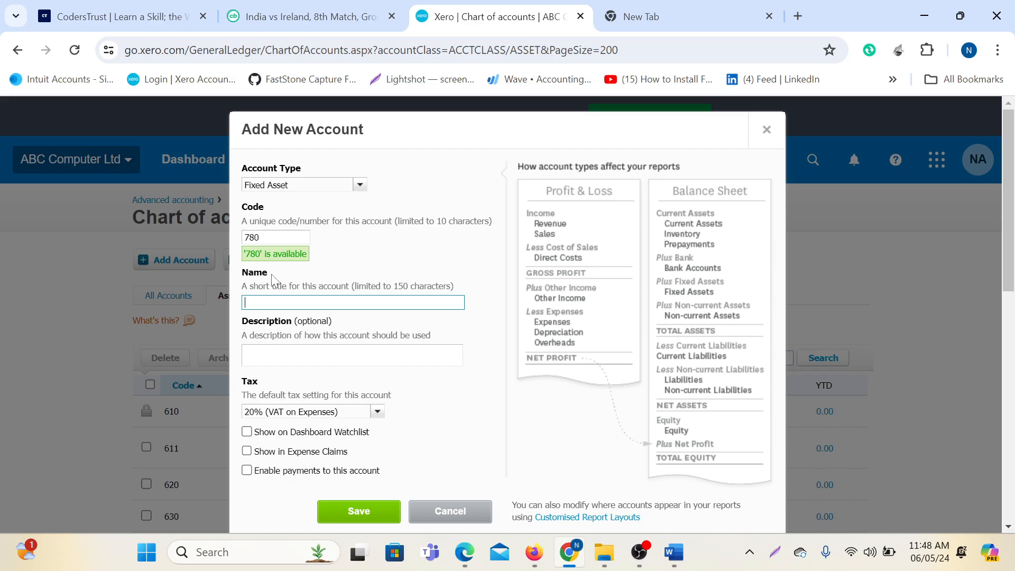
{"action": "type", "text": "Air Conditioner"}
Copy 'Air Conditioner' into Description, add it to the dashboard watchlist, and save.
{"action": "key", "text": "Tab"}
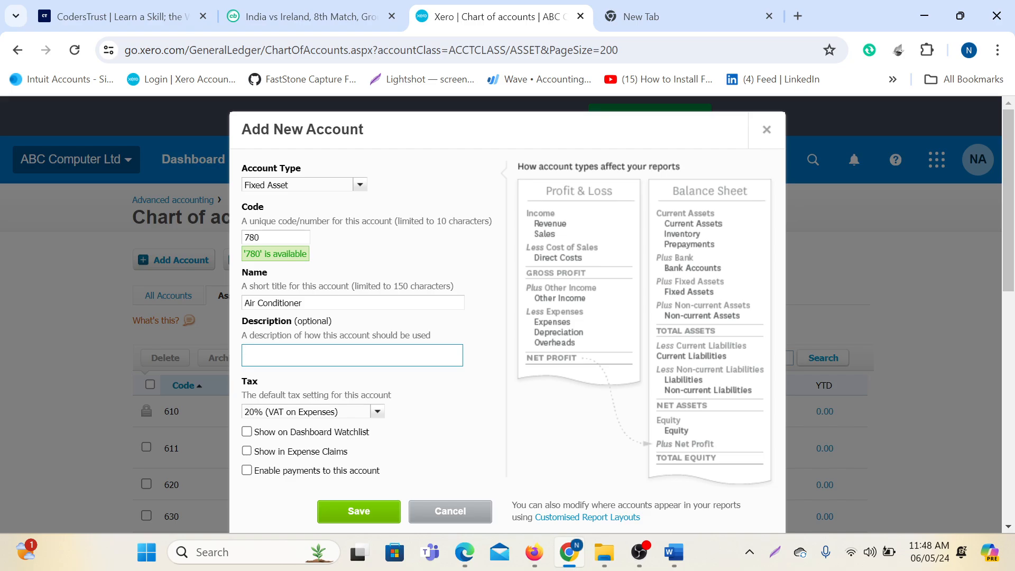
{"action": "key", "text": "shift+Tab"}
{"action": "key", "text": "ctrl+c"}
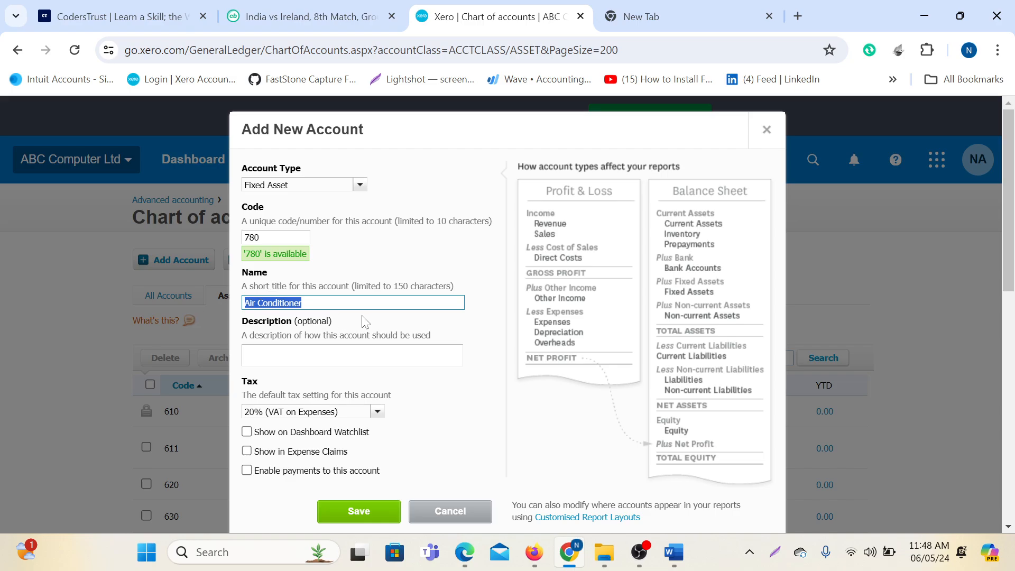
{"action": "key", "text": "Tab"}
{"action": "key", "text": "ctrl+v"}
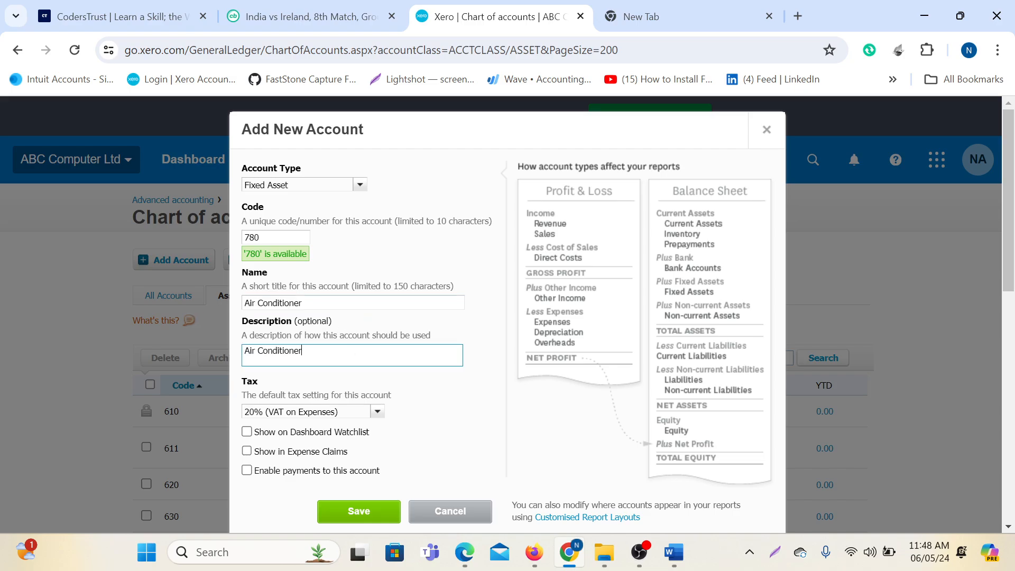
{"action": "scroll", "coordinate": [275, 288], "scroll_direction": "down", "scroll_amount": 3}
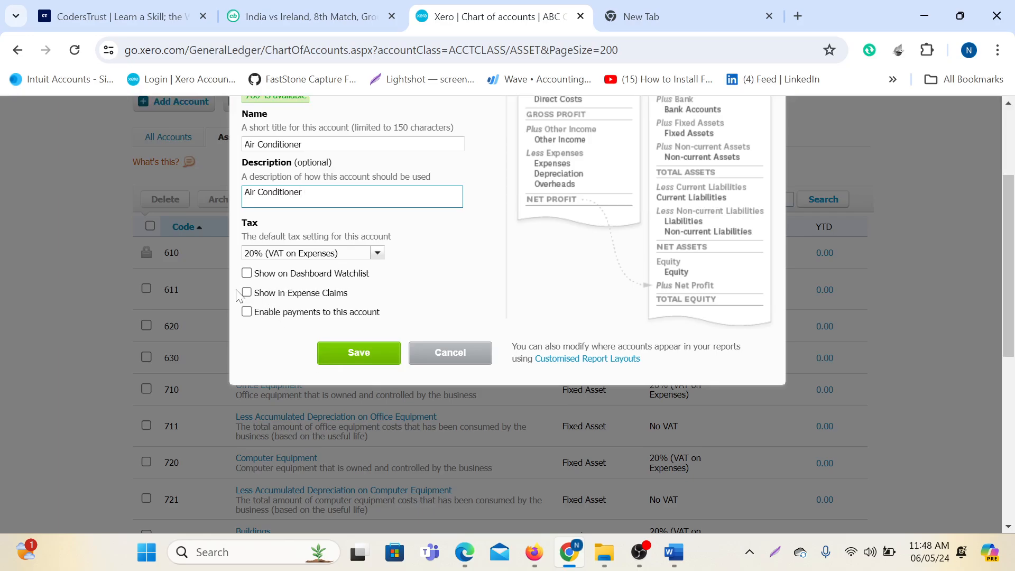
{"action": "left_click", "coordinate": [247, 273]}
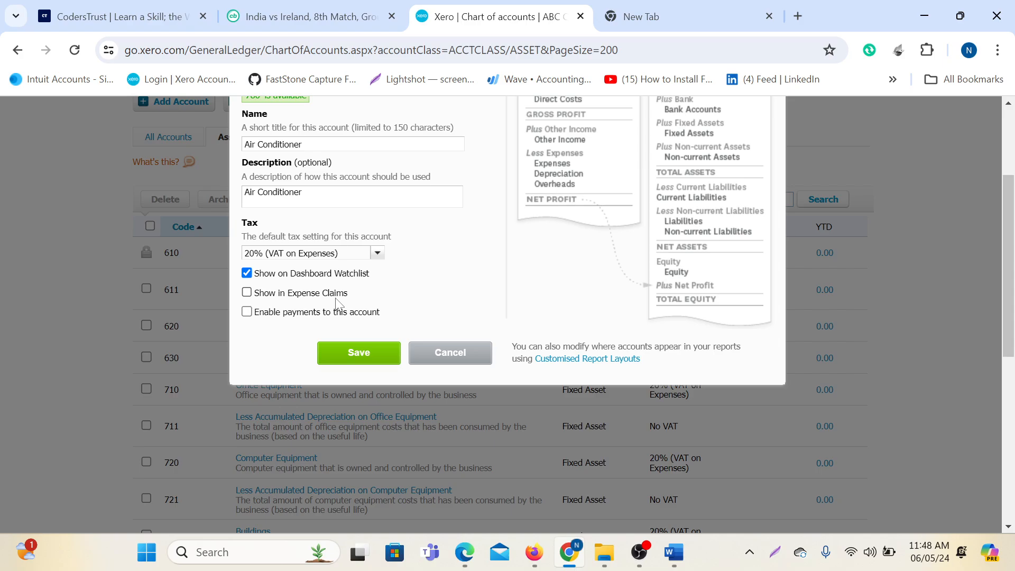
{"action": "scroll", "coordinate": [469, 304], "scroll_direction": "up", "scroll_amount": 3}
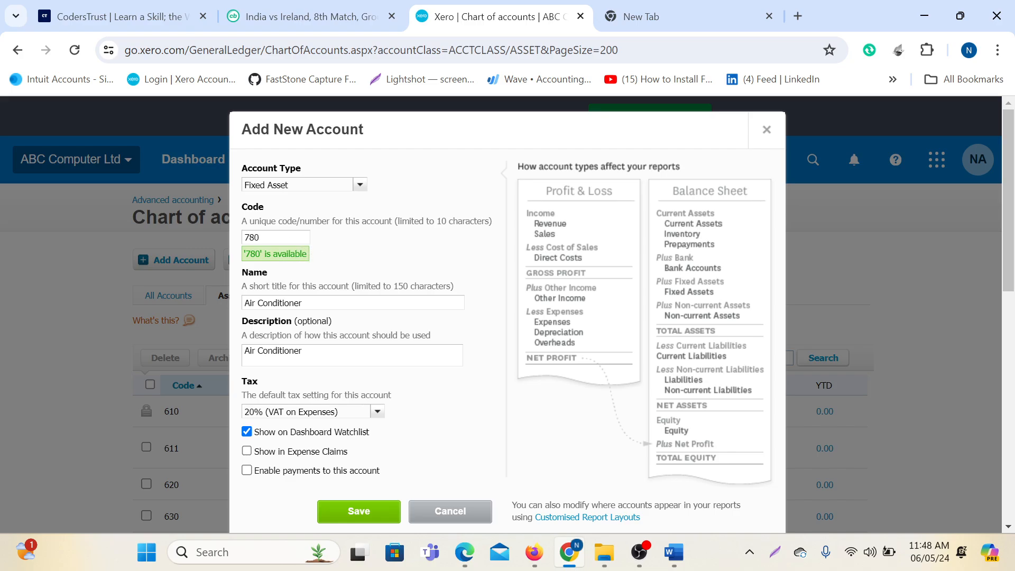
{"action": "left_click_drag", "start_coordinate": [288, 185], "coordinate": [204, 191]}
{"action": "left_click", "coordinate": [358, 508]}
{"action": "scroll", "coordinate": [574, 374], "scroll_direction": "down", "scroll_amount": 3}
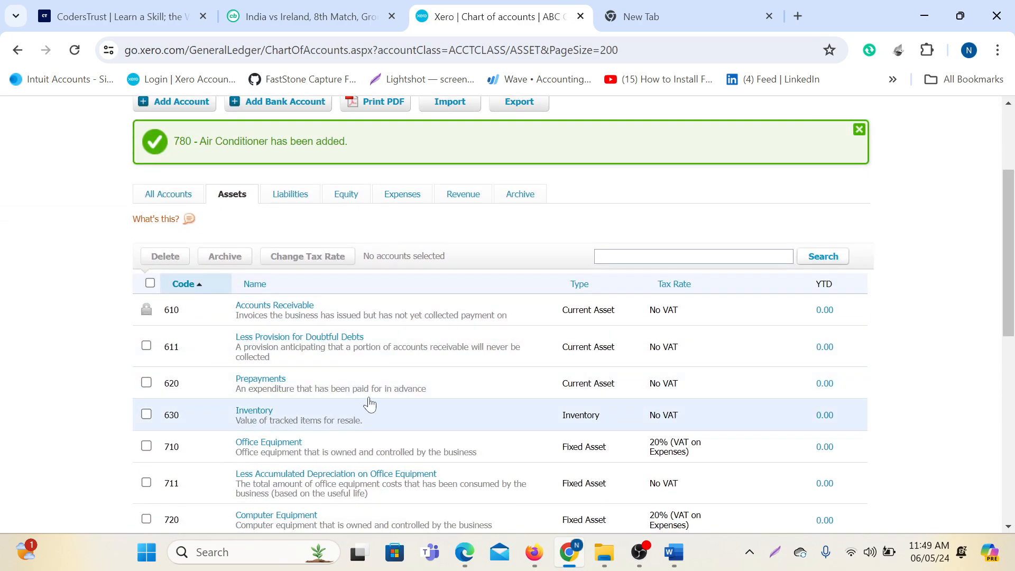
{"action": "scroll", "coordinate": [401, 404], "scroll_direction": "down", "scroll_amount": 1}
{"action": "scroll", "coordinate": [399, 402], "scroll_direction": "down", "scroll_amount": 1}
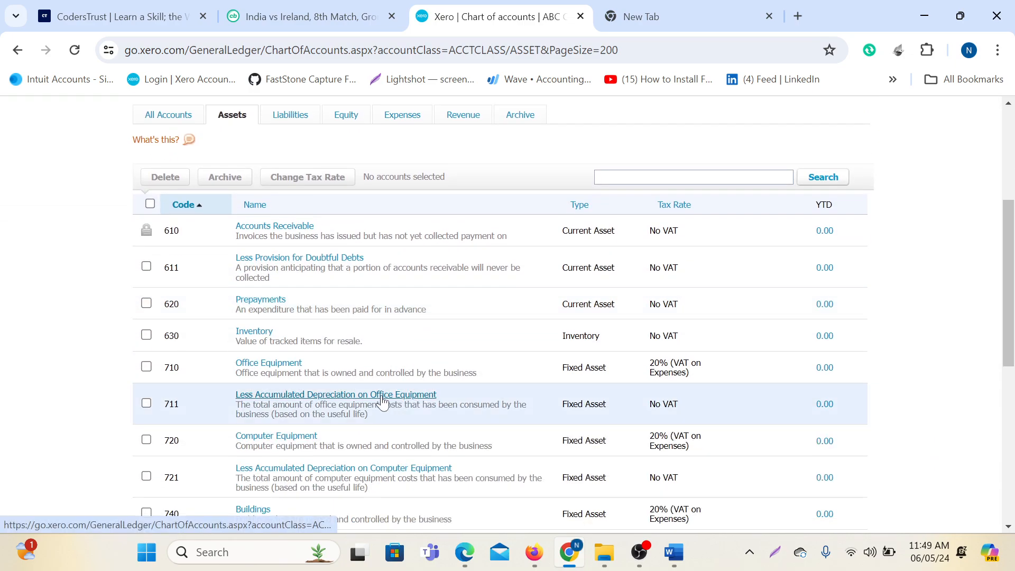
{"action": "scroll", "coordinate": [380, 403], "scroll_direction": "down", "scroll_amount": 7}
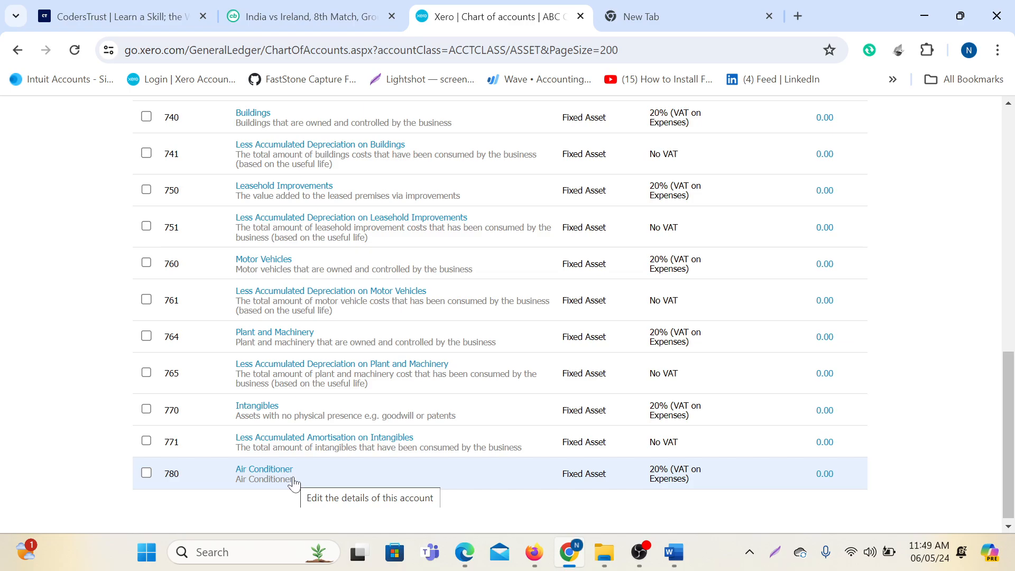
{"action": "scroll", "coordinate": [296, 476], "scroll_direction": "up", "scroll_amount": 12}
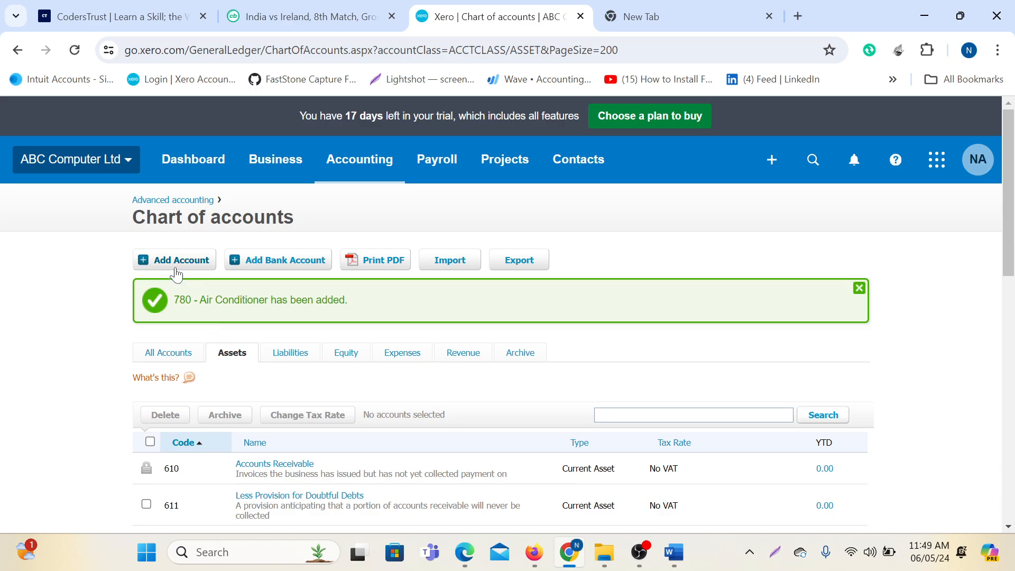
Start another Add New Account form with type Fixed Asset and code 781.
{"action": "left_click", "coordinate": [174, 260]}
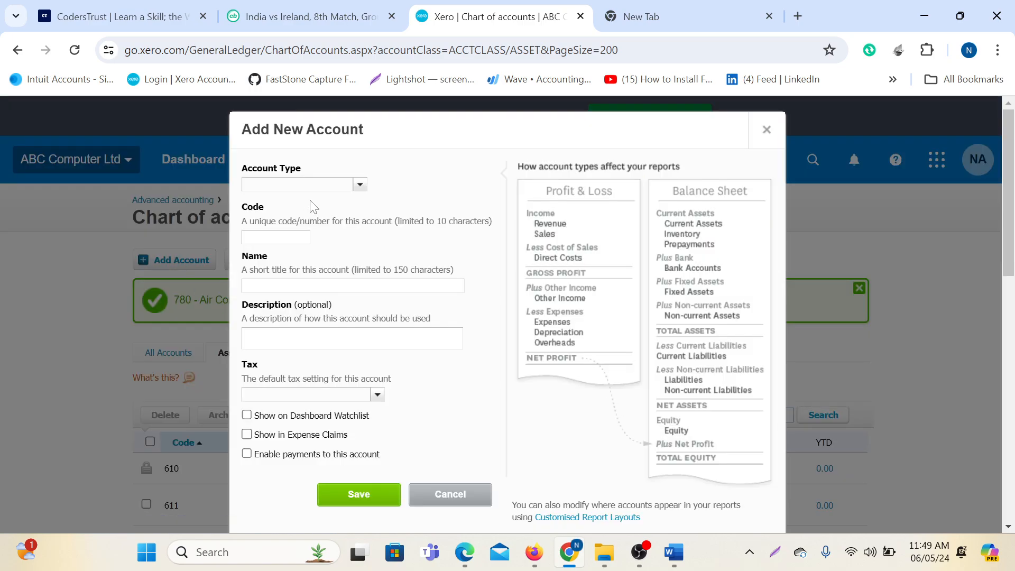
{"action": "type", "text": "Fi"}
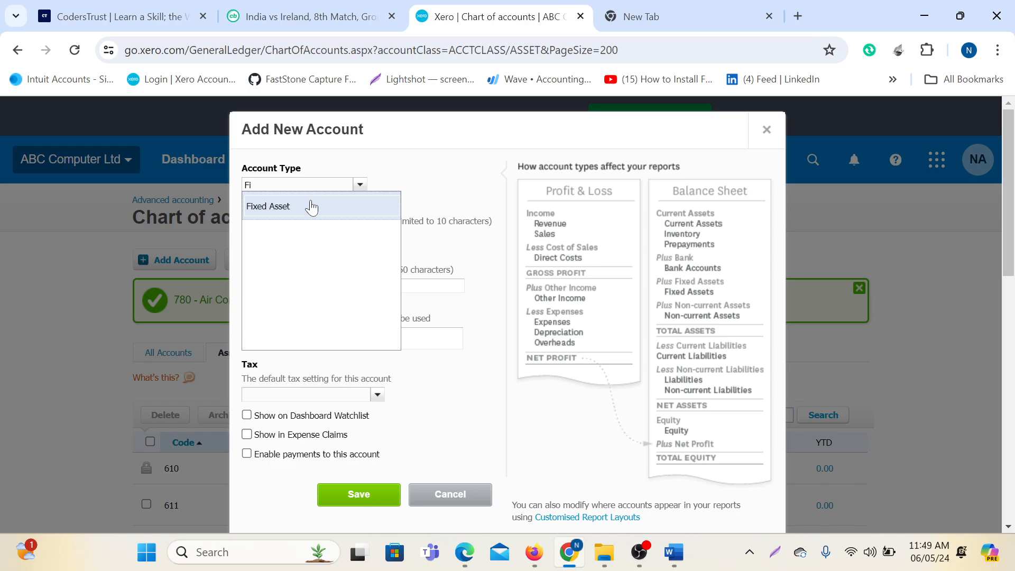
{"action": "left_click", "coordinate": [267, 208]}
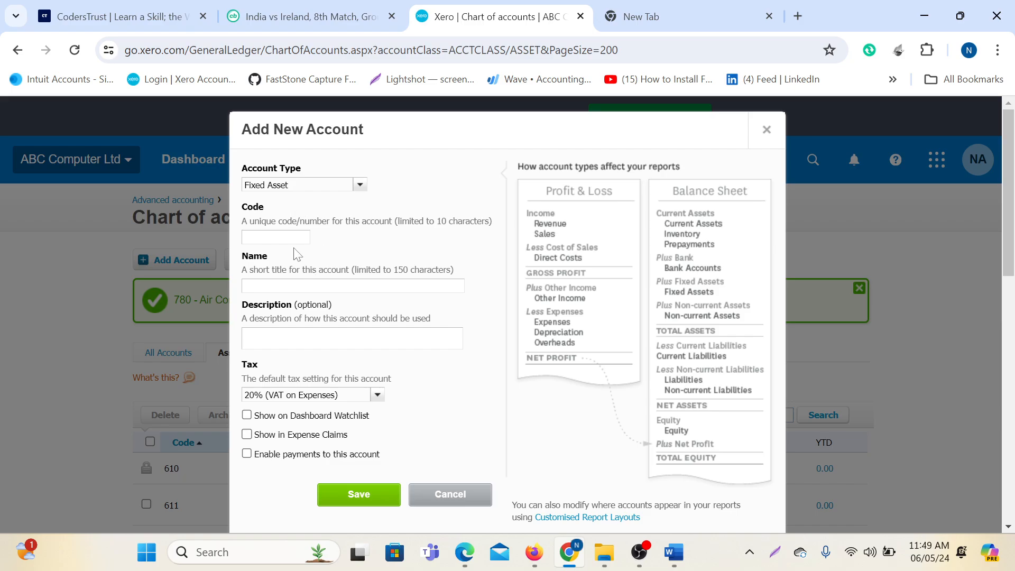
{"action": "key", "text": "Tab"}
{"action": "type", "text": "781"}
{"action": "left_click", "coordinate": [278, 288]}
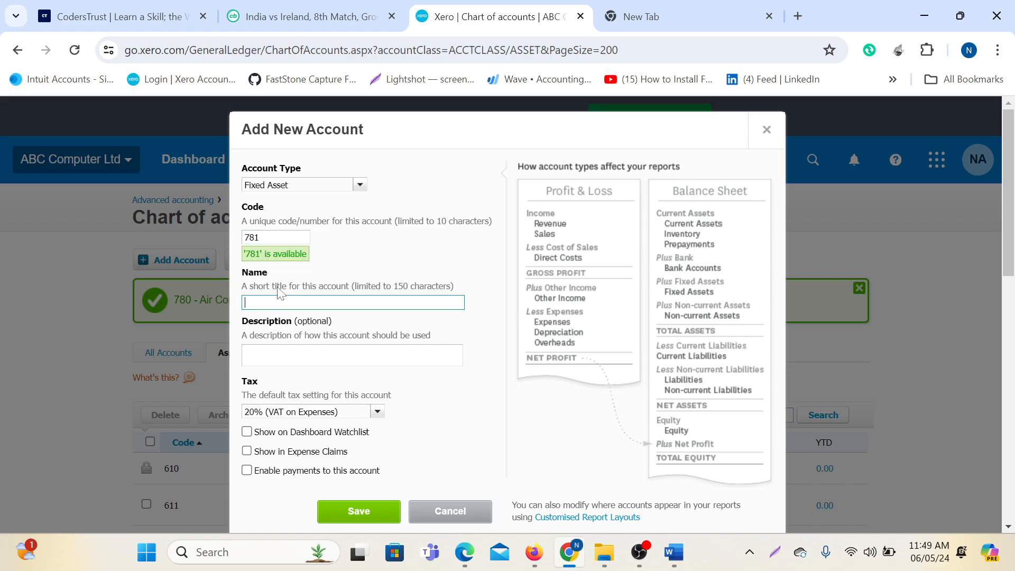
Name account 781 'Accumulated Depreciation on Air Conditioner', reuse the name as description, watchlist it, save.
{"action": "type", "text": "Accumulated Depreciation on Air Conditioner"}
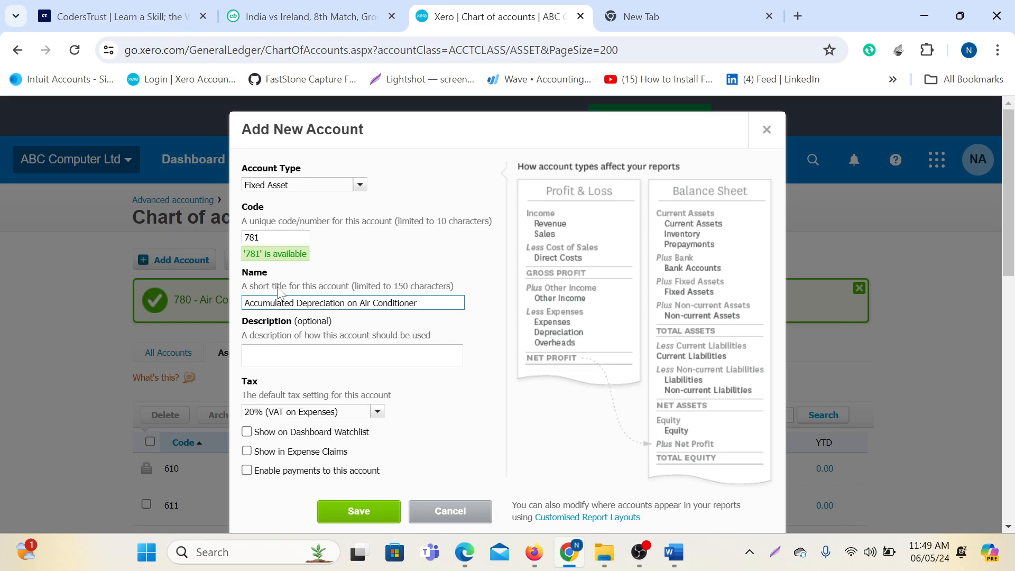
{"action": "scroll", "coordinate": [279, 294], "scroll_direction": "down", "scroll_amount": 3}
{"action": "left_click", "coordinate": [247, 272]}
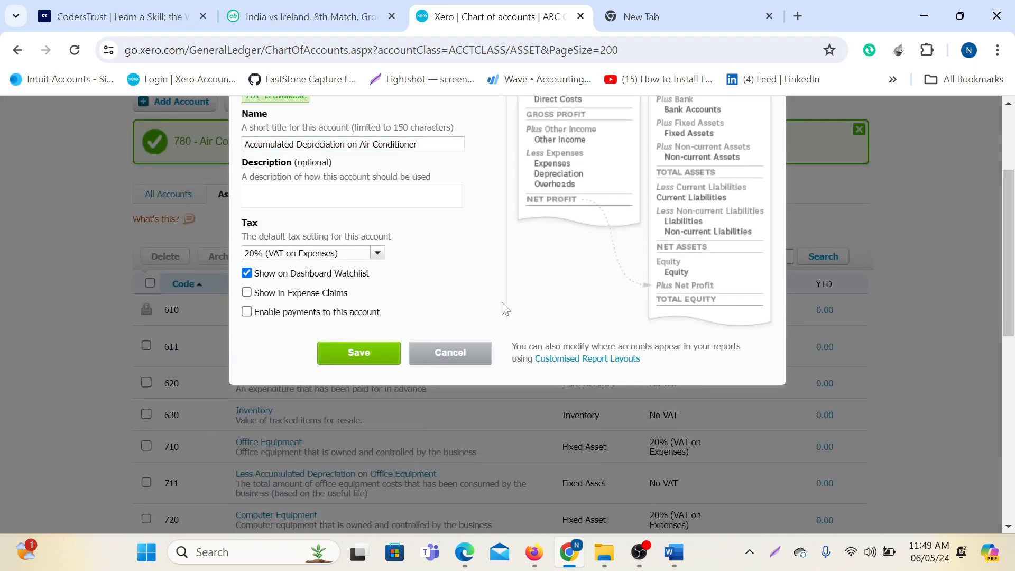
{"action": "scroll", "coordinate": [457, 275], "scroll_direction": "up", "scroll_amount": 3}
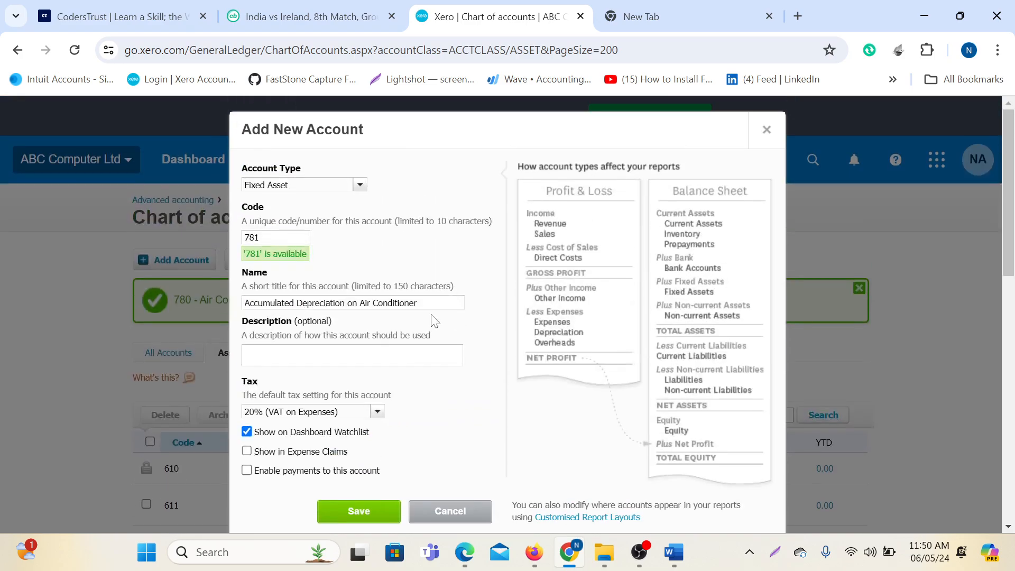
{"action": "left_click", "coordinate": [429, 302]}
{"action": "key", "text": "ctrl+a"}
{"action": "key", "text": "ctrl+c"}
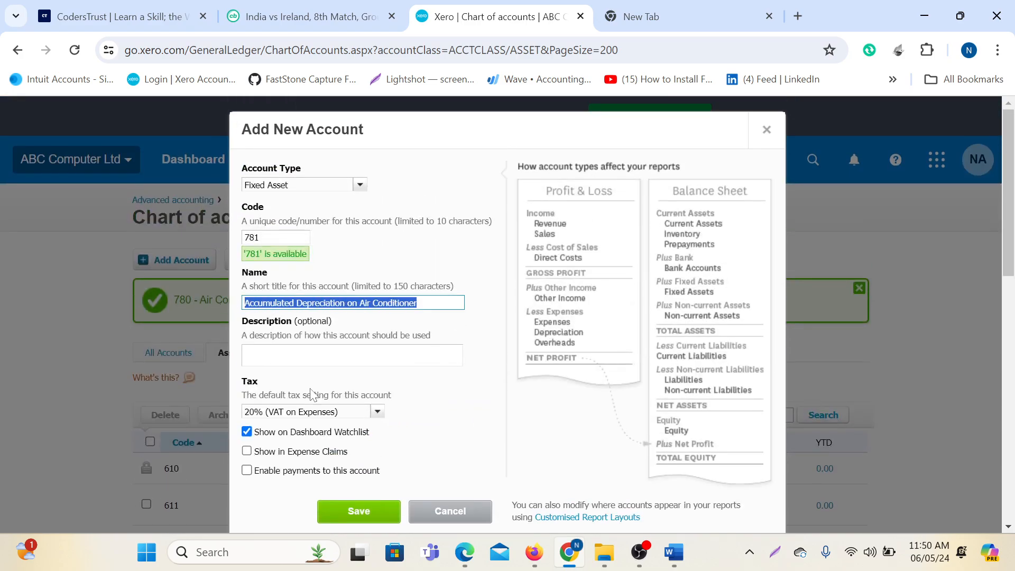
{"action": "key", "text": "Tab"}
{"action": "key", "text": "ctrl+v"}
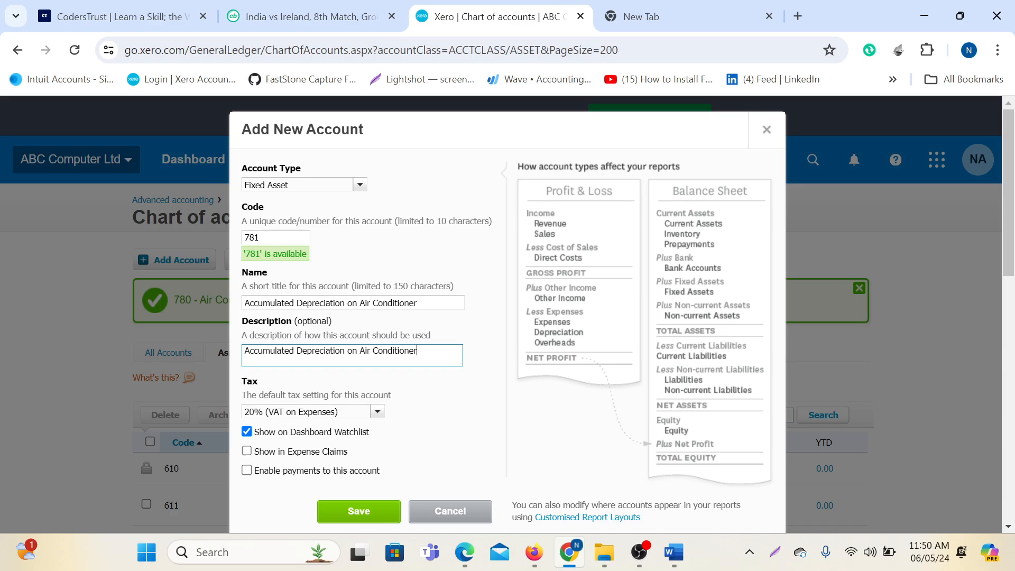
{"action": "left_click", "coordinate": [351, 514]}
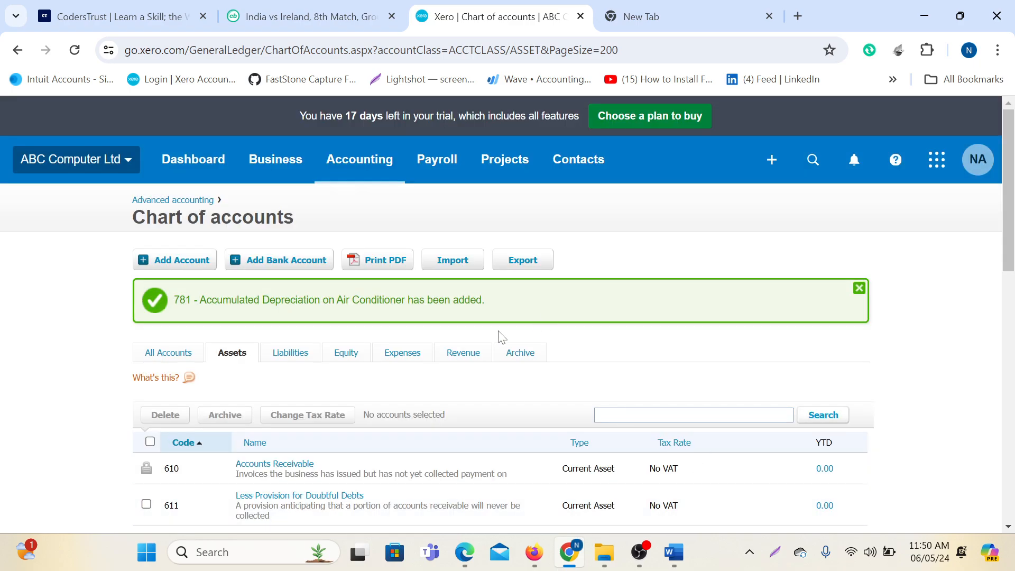
Duplicate the Xero browser tab.
{"action": "scroll", "coordinate": [420, 356], "scroll_direction": "down", "scroll_amount": 9}
{"action": "scroll", "coordinate": [420, 357], "scroll_direction": "down", "scroll_amount": 4}
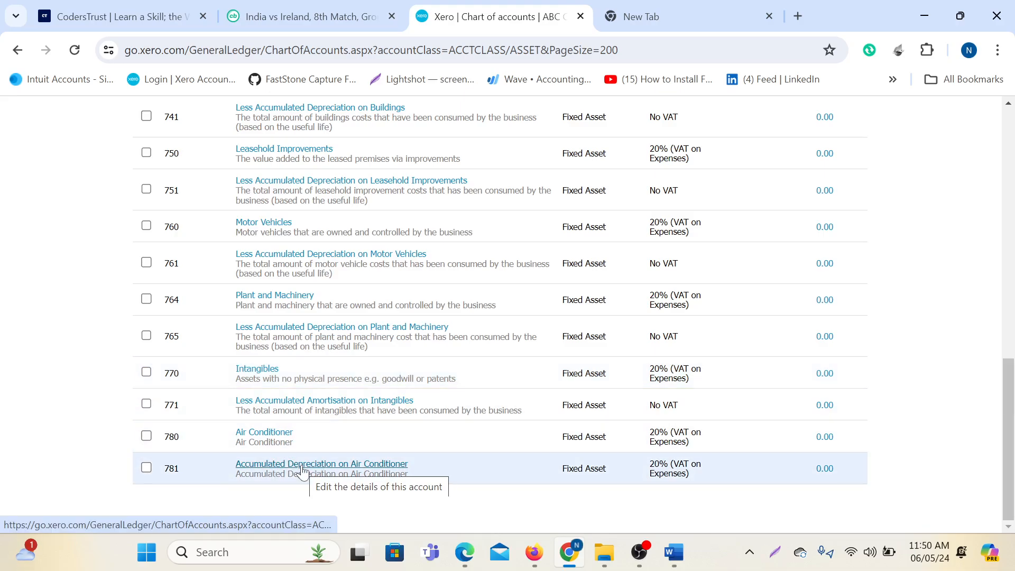
{"action": "right_click", "coordinate": [489, 16]}
{"action": "left_click", "coordinate": [548, 157]}
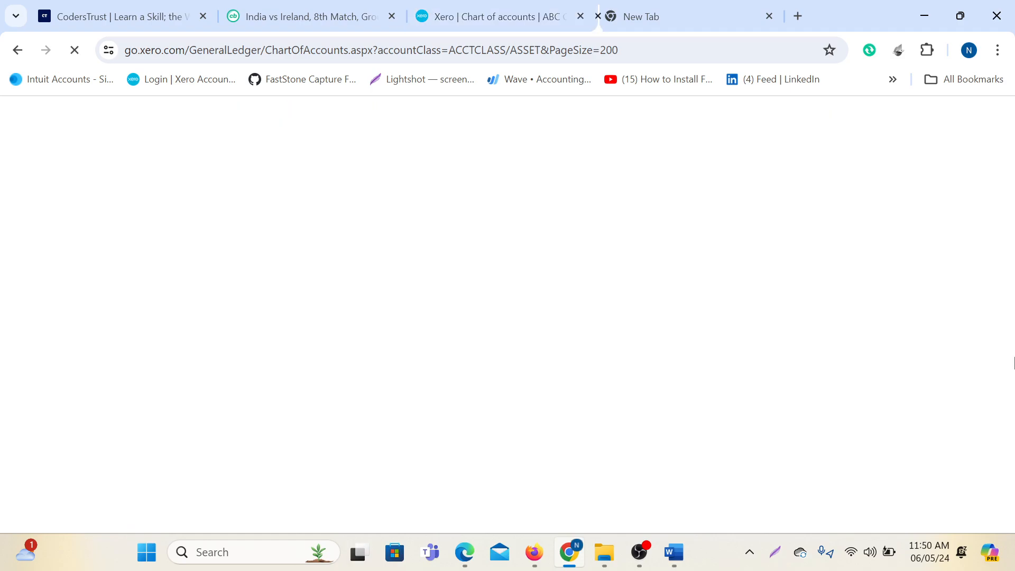
Go to the Dashboard in the new tab and check the Account watchlist shows 780 and 781.
{"action": "scroll", "coordinate": [334, 349], "scroll_direction": "up", "scroll_amount": 10}
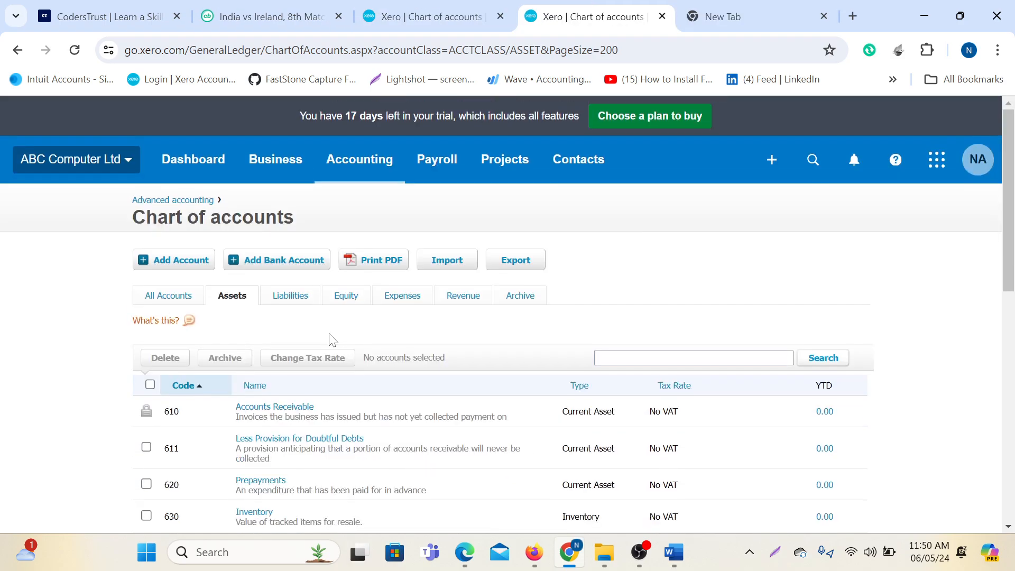
{"action": "left_click", "coordinate": [210, 168]}
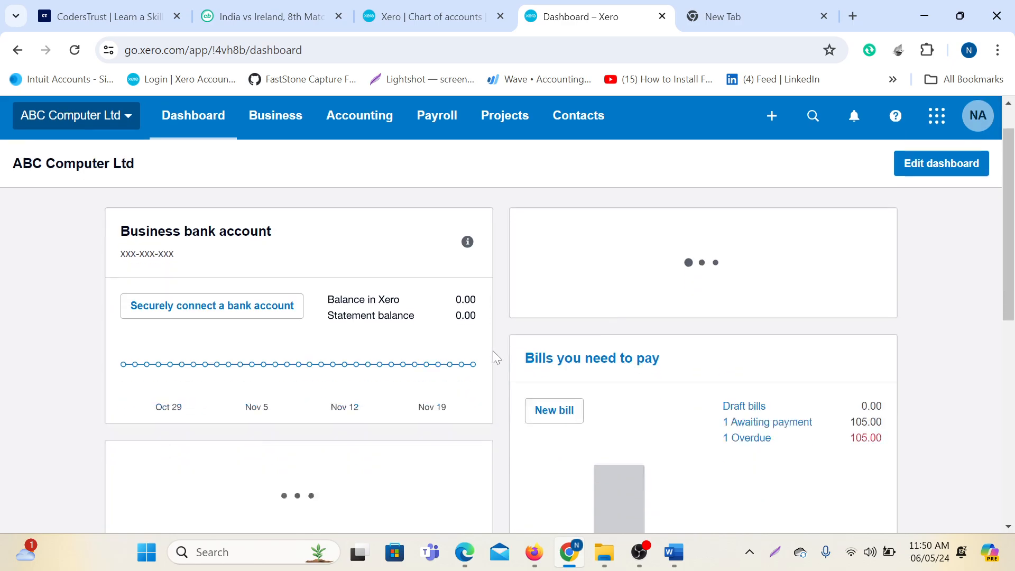
{"action": "scroll", "coordinate": [258, 370], "scroll_direction": "down", "scroll_amount": 10}
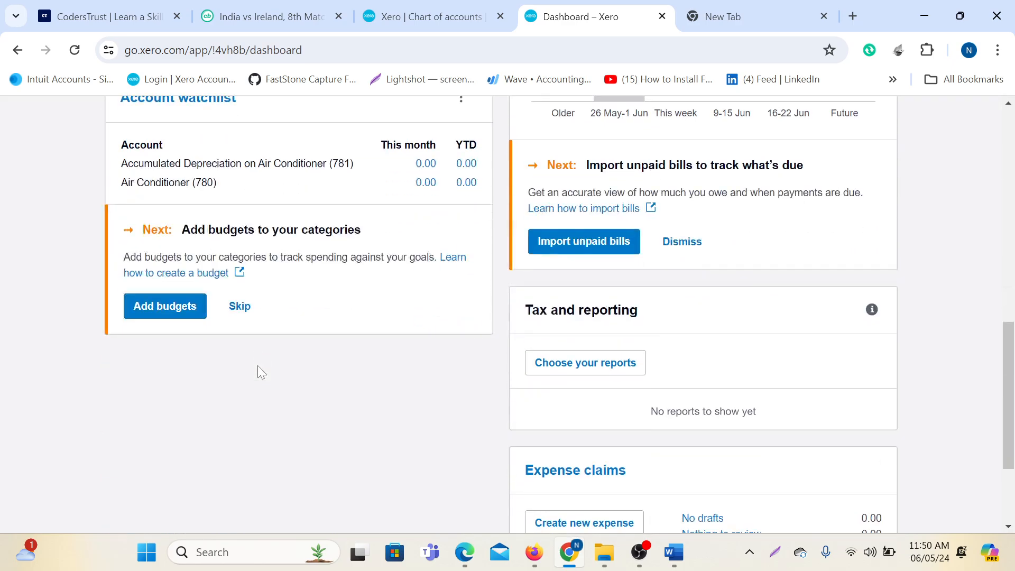
{"action": "scroll", "coordinate": [259, 372], "scroll_direction": "up", "scroll_amount": 5}
{"action": "scroll", "coordinate": [262, 385], "scroll_direction": "down", "scroll_amount": 3}
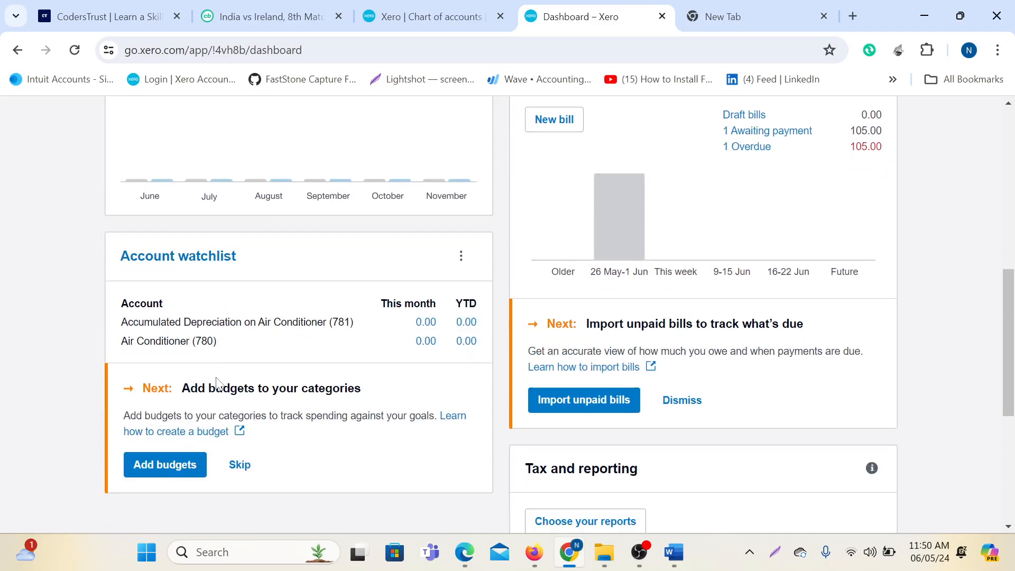
{"action": "scroll", "coordinate": [217, 373], "scroll_direction": "up", "scroll_amount": 1}
{"action": "scroll", "coordinate": [222, 369], "scroll_direction": "down", "scroll_amount": 6}
{"action": "scroll", "coordinate": [224, 376], "scroll_direction": "up", "scroll_amount": 3}
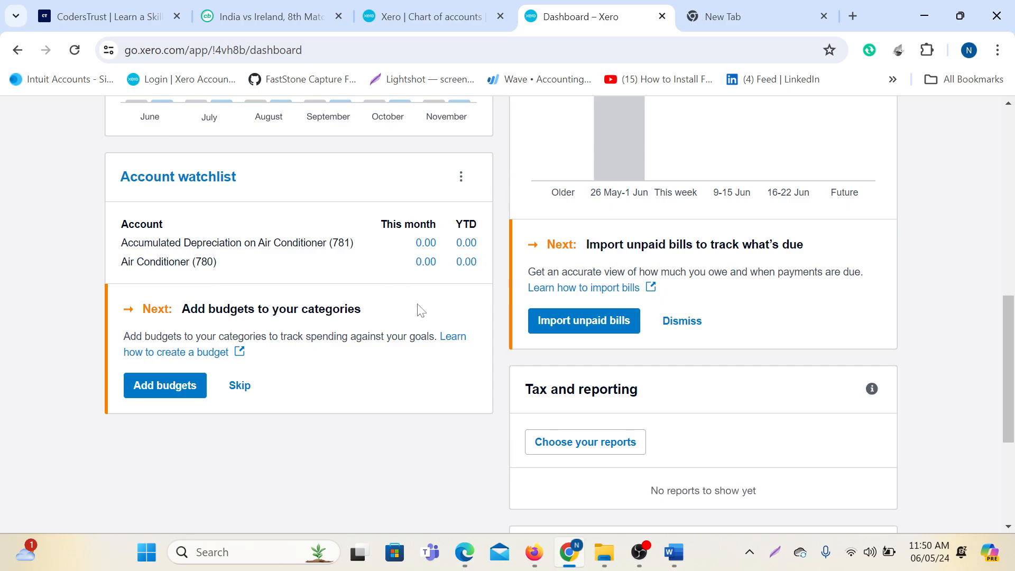
{"action": "scroll", "coordinate": [418, 343], "scroll_direction": "up", "scroll_amount": 10}
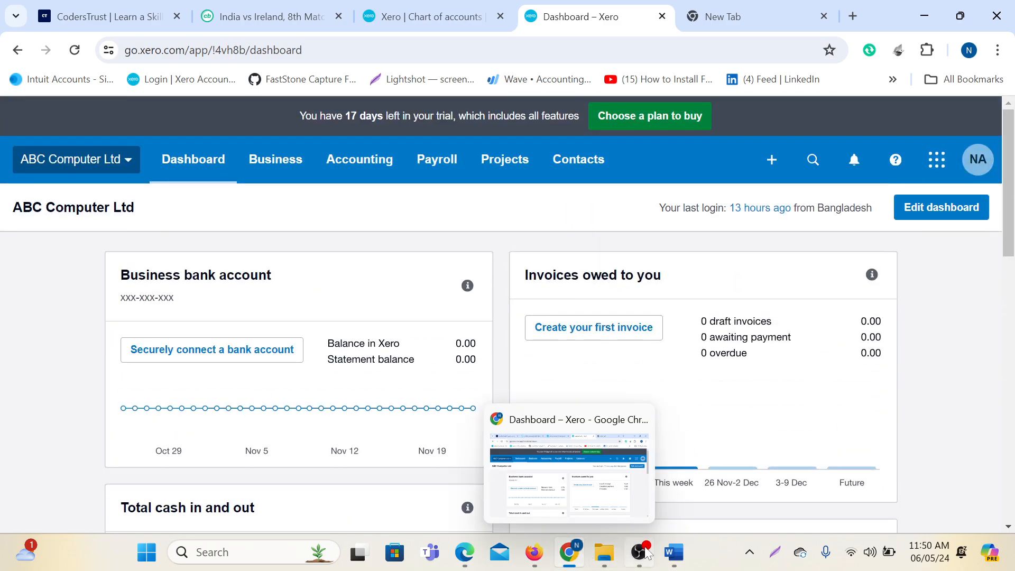
{"action": "mouse_move", "coordinate": [673, 558]}
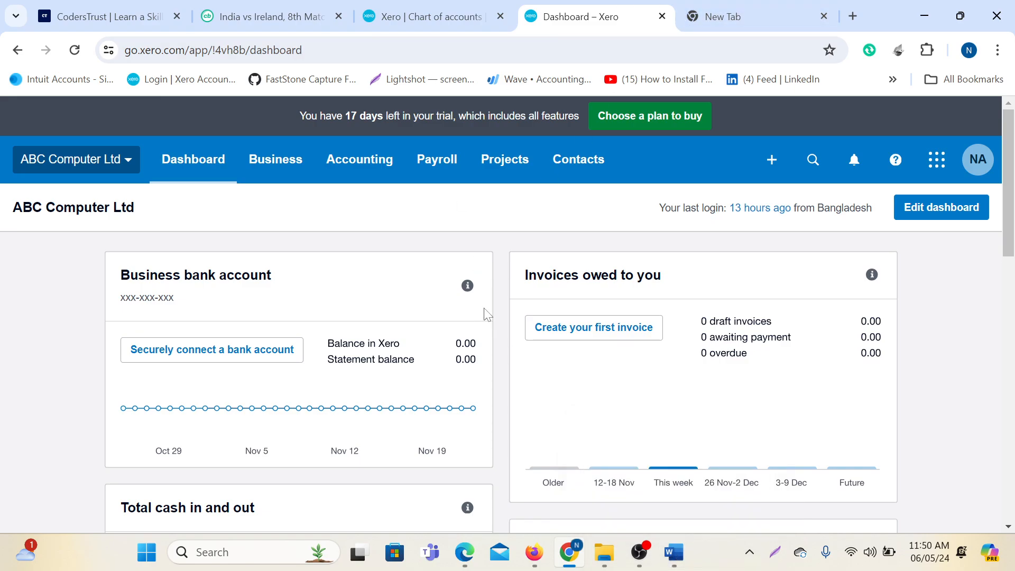
List the Liabilities accounts in the chart of accounts tab, then bring up the Word sample chart.
{"action": "left_click", "coordinate": [471, 14]}
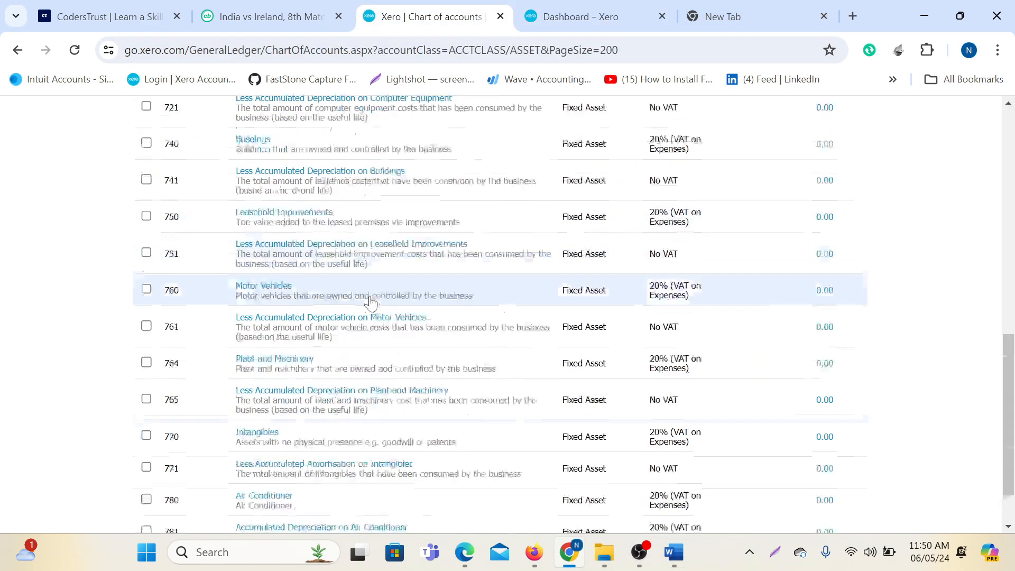
{"action": "left_click", "coordinate": [285, 355]}
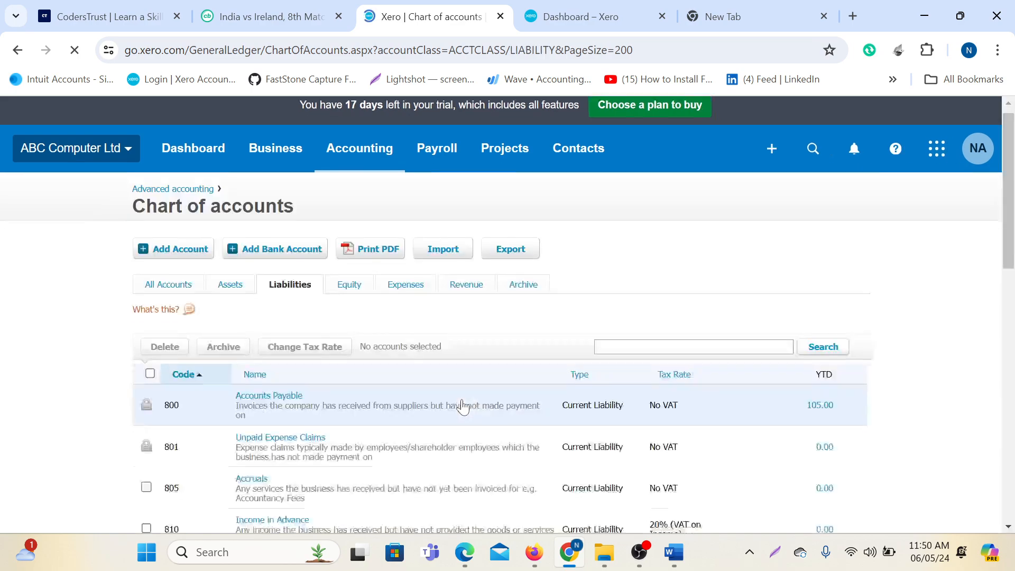
{"action": "scroll", "coordinate": [466, 408], "scroll_direction": "down", "scroll_amount": 10}
{"action": "scroll", "coordinate": [465, 408], "scroll_direction": "up", "scroll_amount": 10}
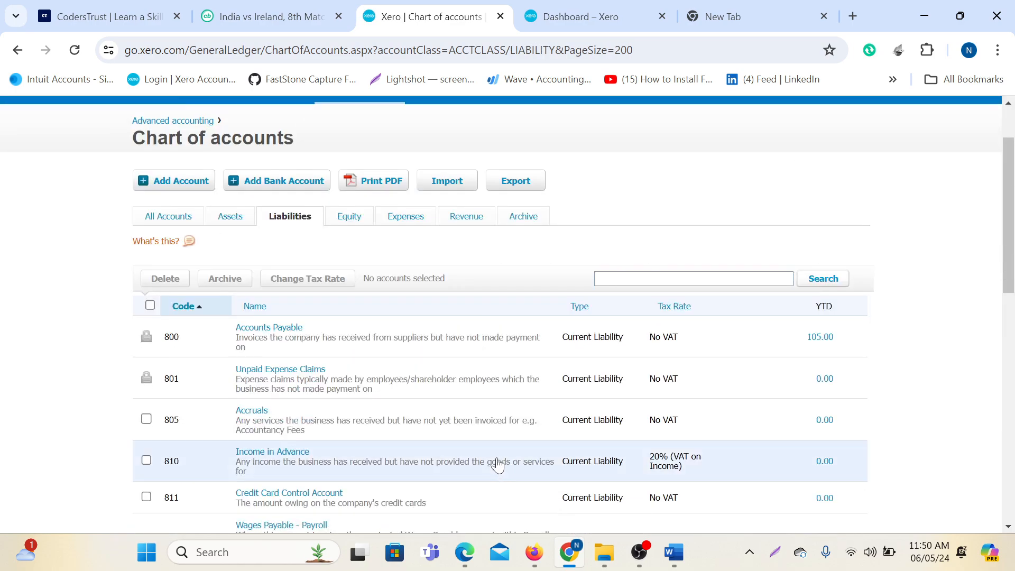
{"action": "scroll", "coordinate": [402, 415], "scroll_direction": "down", "scroll_amount": 5}
{"action": "scroll", "coordinate": [401, 415], "scroll_direction": "down", "scroll_amount": 5}
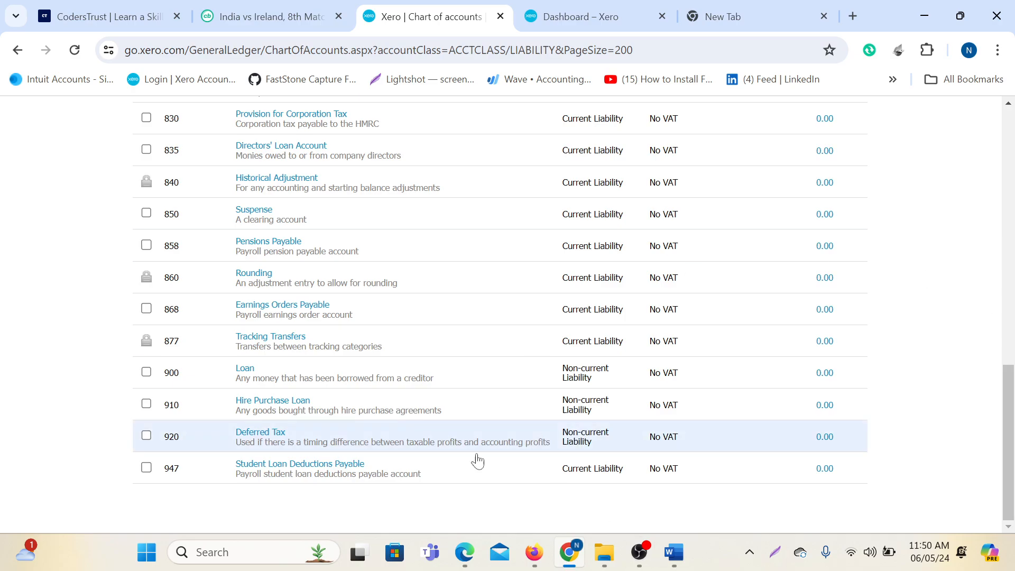
{"action": "left_click", "coordinate": [674, 559]}
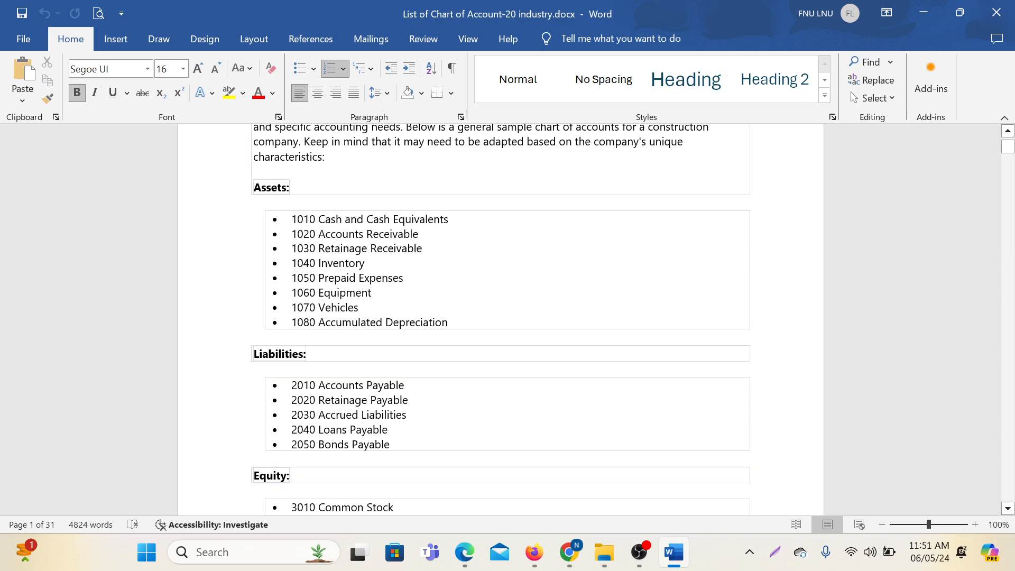
{"action": "left_click_drag", "start_coordinate": [319, 430], "coordinate": [386, 429]}
{"action": "key", "text": "ctrl+c"}
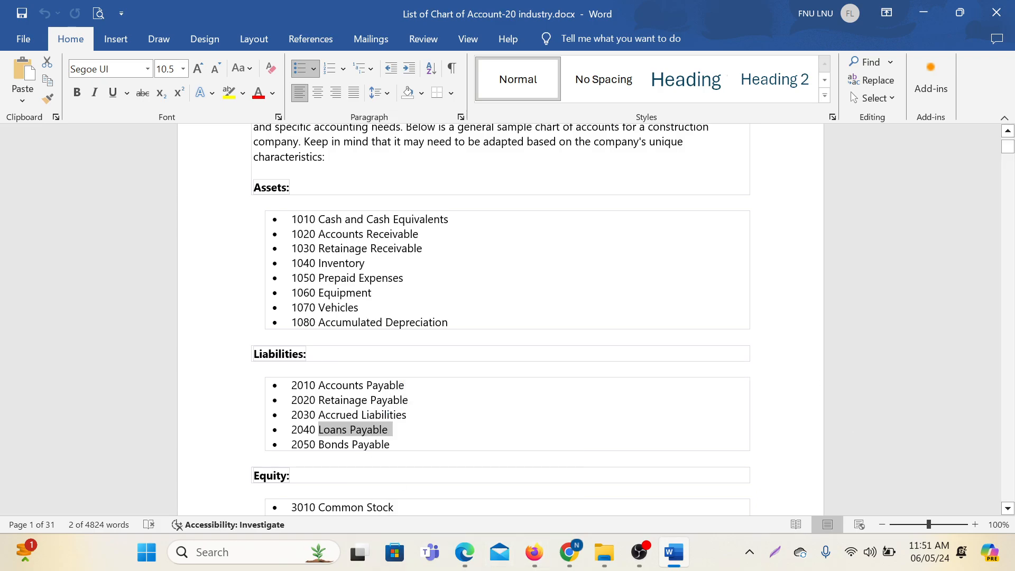
{"action": "mouse_move", "coordinate": [570, 552]}
{"action": "left_click", "coordinate": [530, 448]}
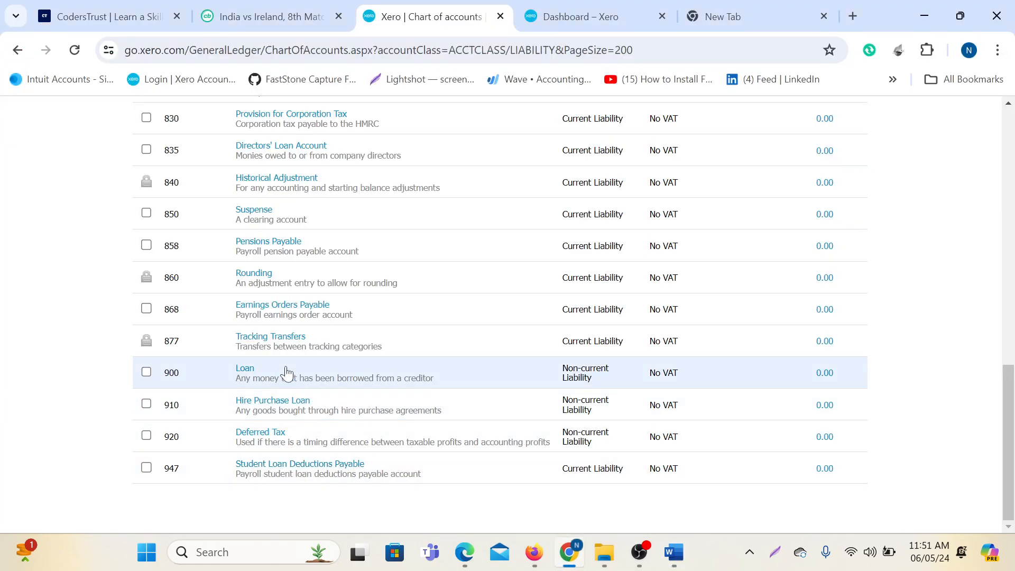
Search the Liabilities accounts for 'Loans Payable' to check it doesn't exist.
{"action": "scroll", "coordinate": [286, 374], "scroll_direction": "up", "scroll_amount": 3}
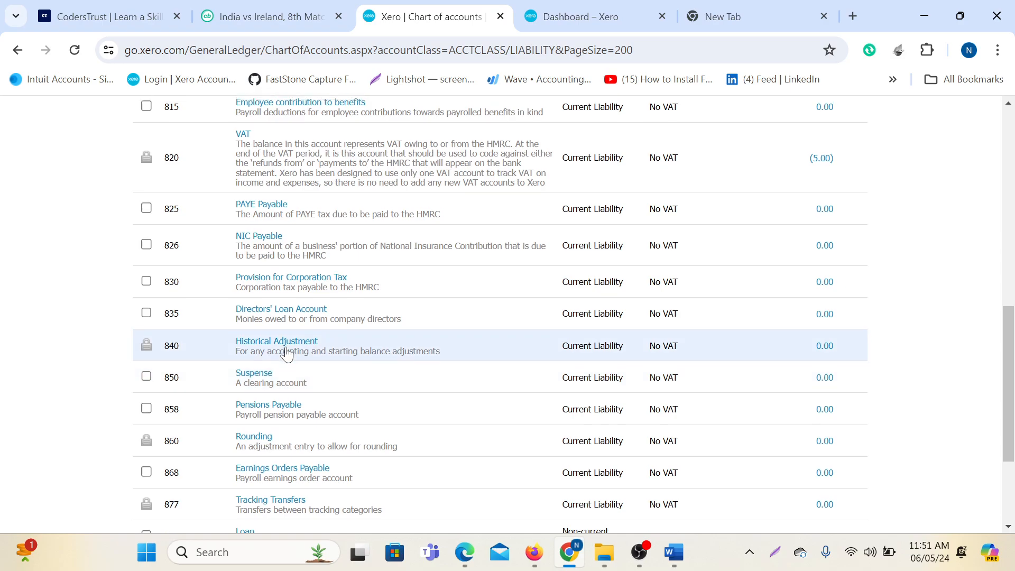
{"action": "scroll", "coordinate": [286, 355], "scroll_direction": "up", "scroll_amount": 7}
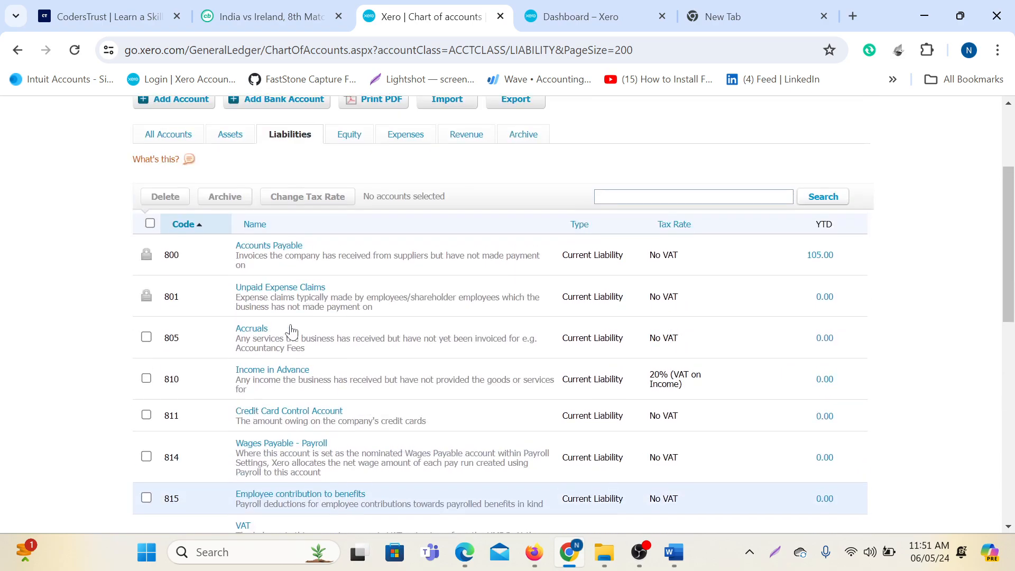
{"action": "left_click", "coordinate": [644, 196]}
{"action": "key", "text": "ctrl+v"}
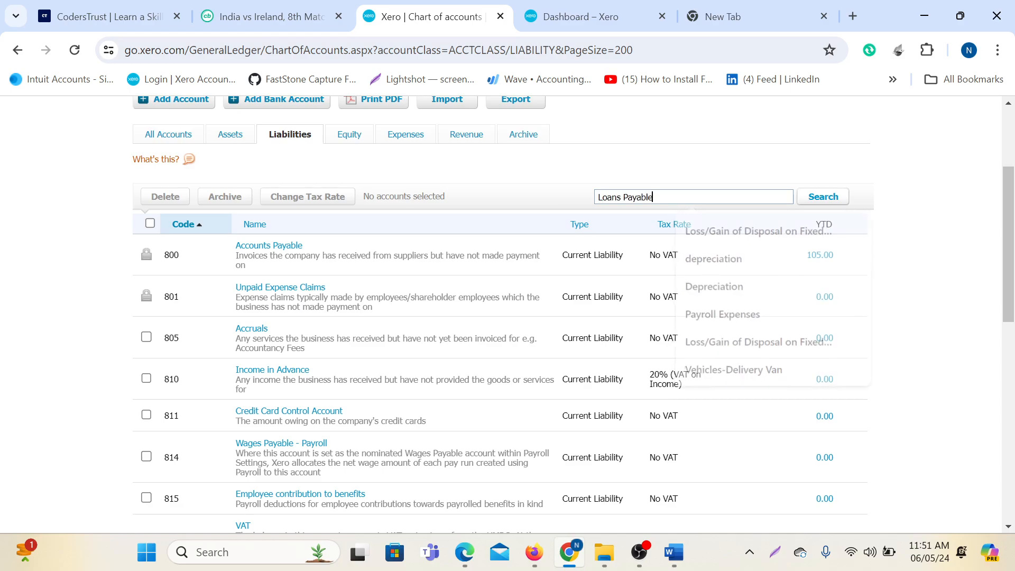
{"action": "left_click", "coordinate": [823, 197]}
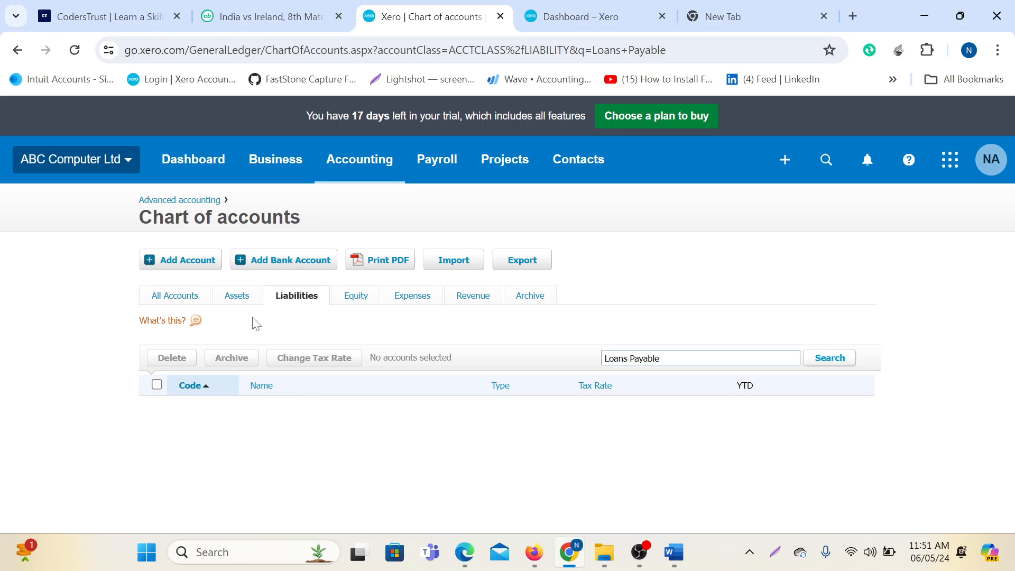
Clear the search to list all liability accounts and open a blank Add New Account form.
{"action": "left_click", "coordinate": [176, 262]}
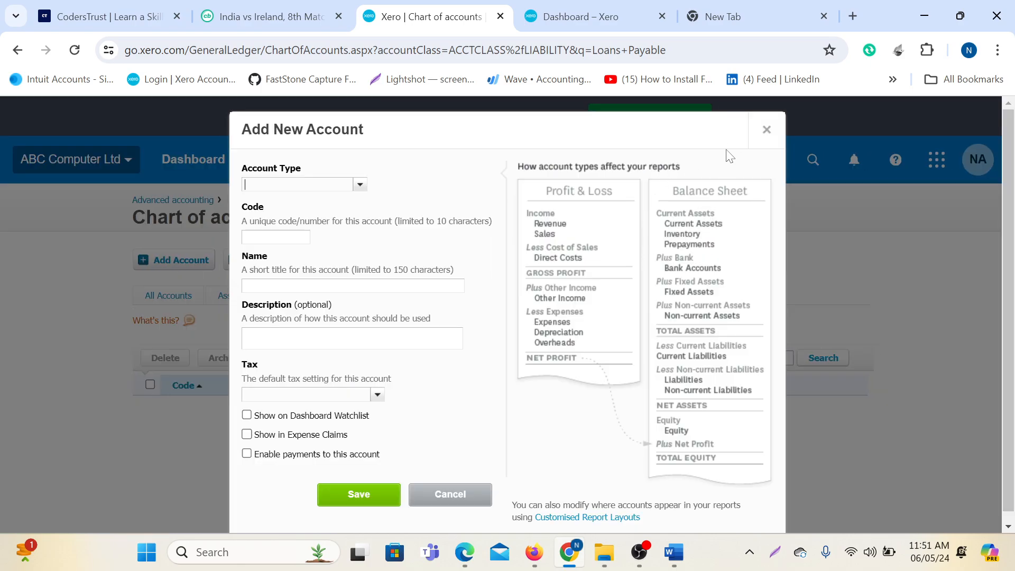
{"action": "left_click", "coordinate": [766, 130]}
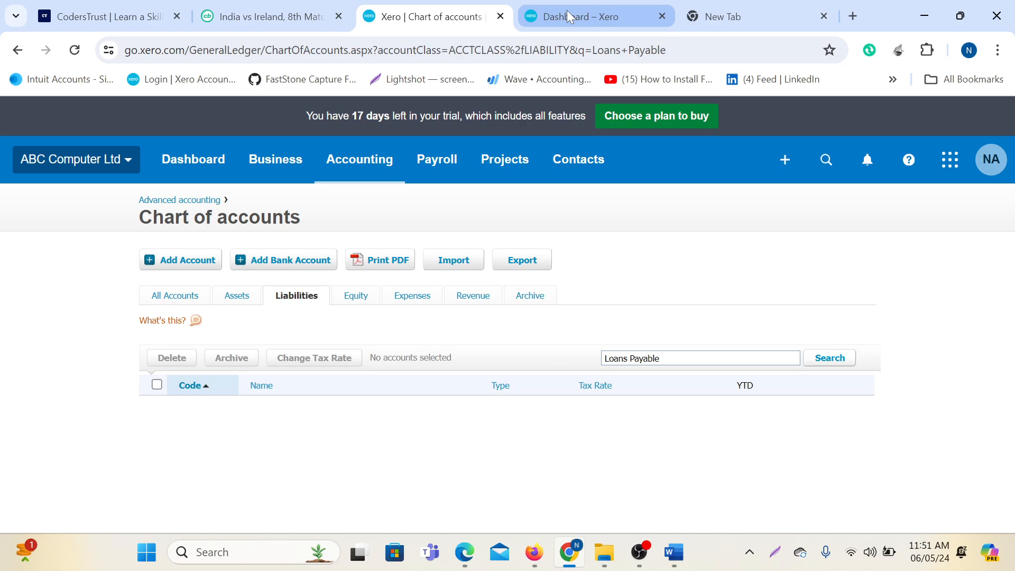
{"action": "left_click", "coordinate": [298, 299]}
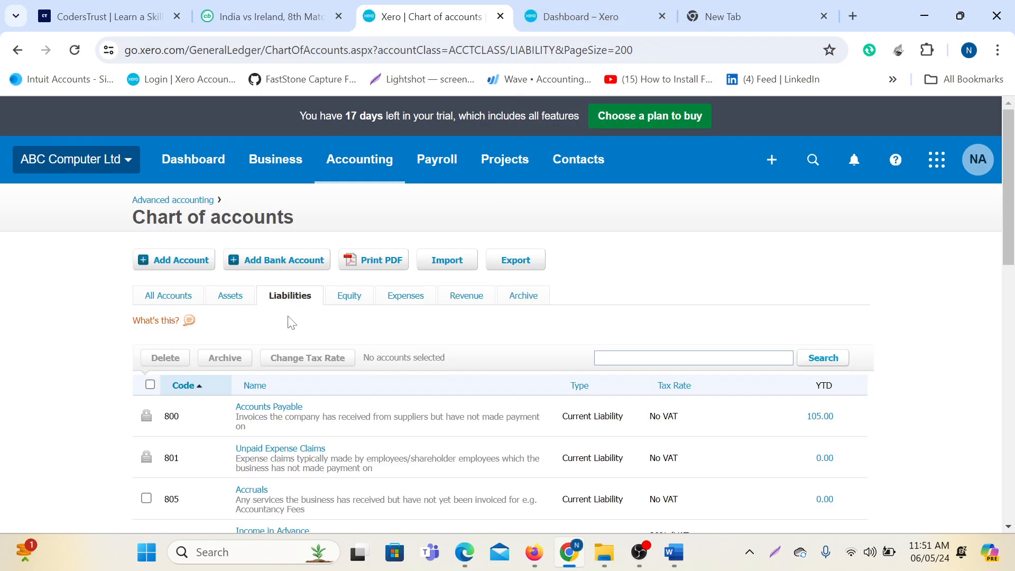
{"action": "scroll", "coordinate": [395, 372], "scroll_direction": "down", "scroll_amount": 2}
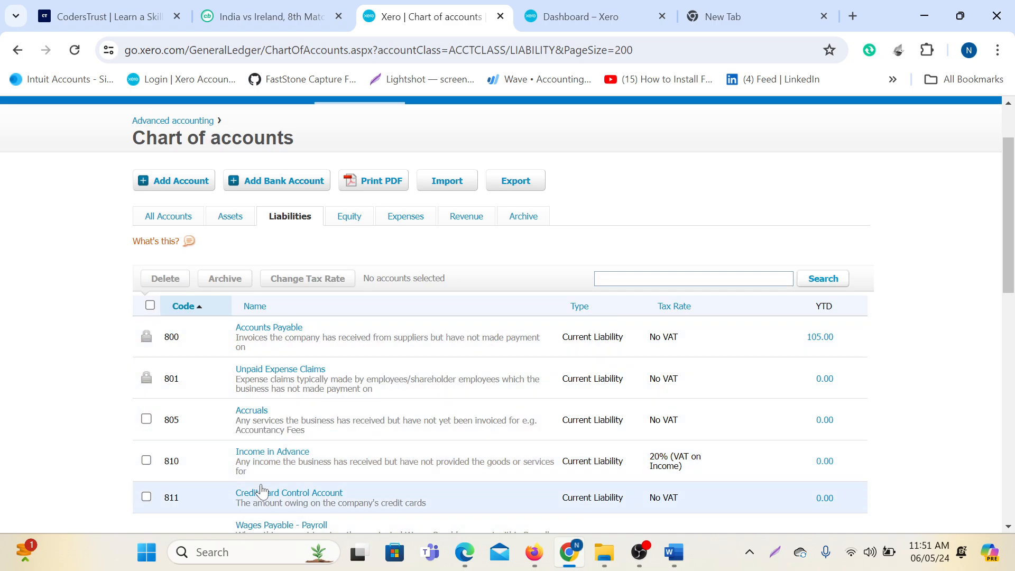
{"action": "left_click", "coordinate": [183, 181]}
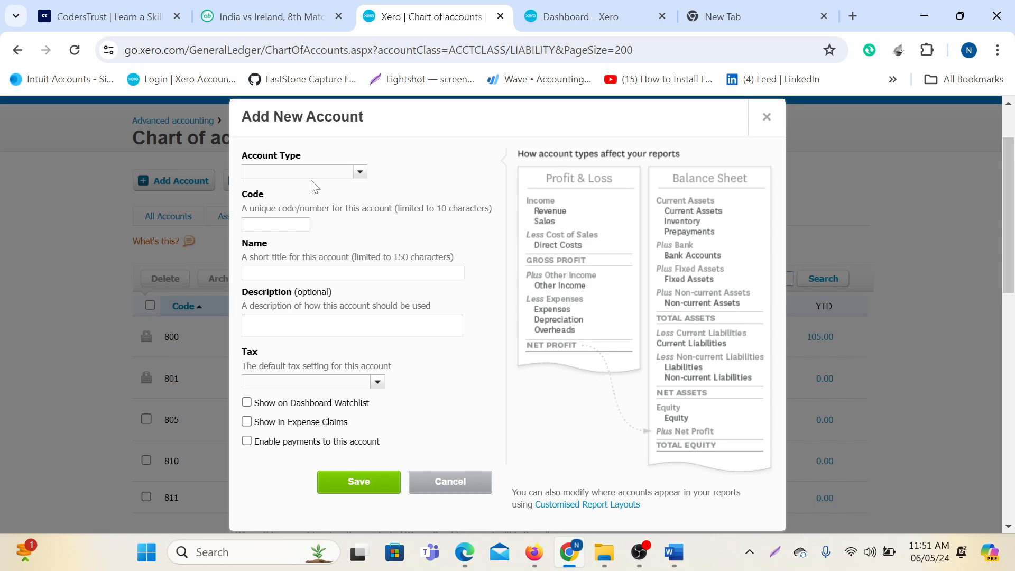
Add Current Liability account 802 Loans Payable with matching description, on the dashboard watchlist.
{"action": "type", "text": "cu"}
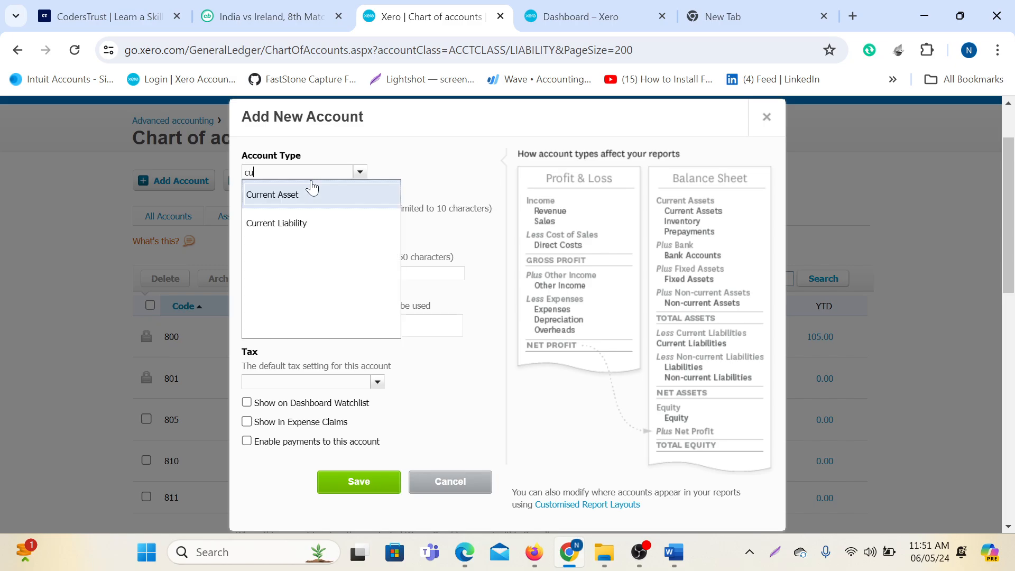
{"action": "left_click", "coordinate": [285, 224]}
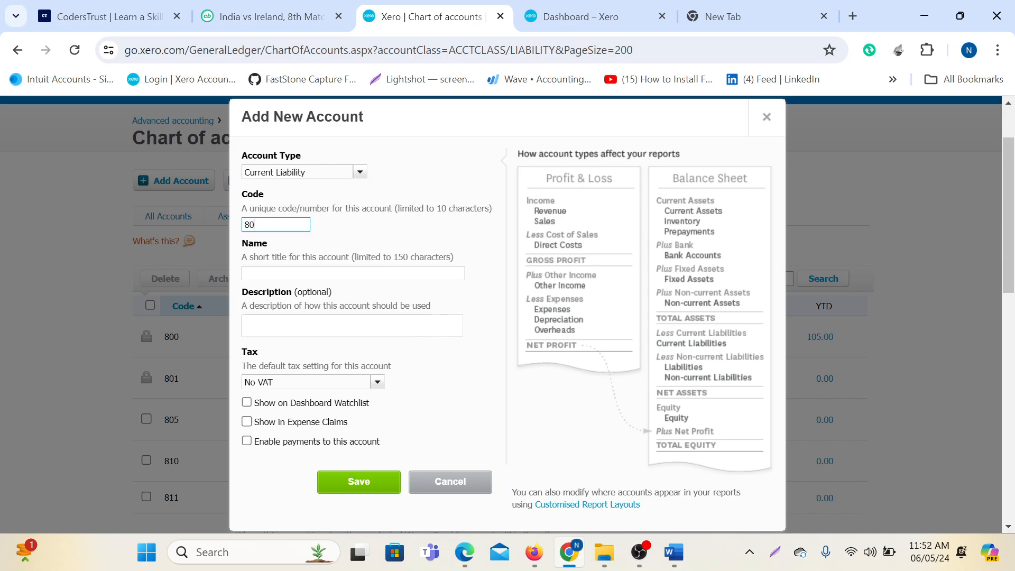
{"action": "left_click", "coordinate": [302, 275]}
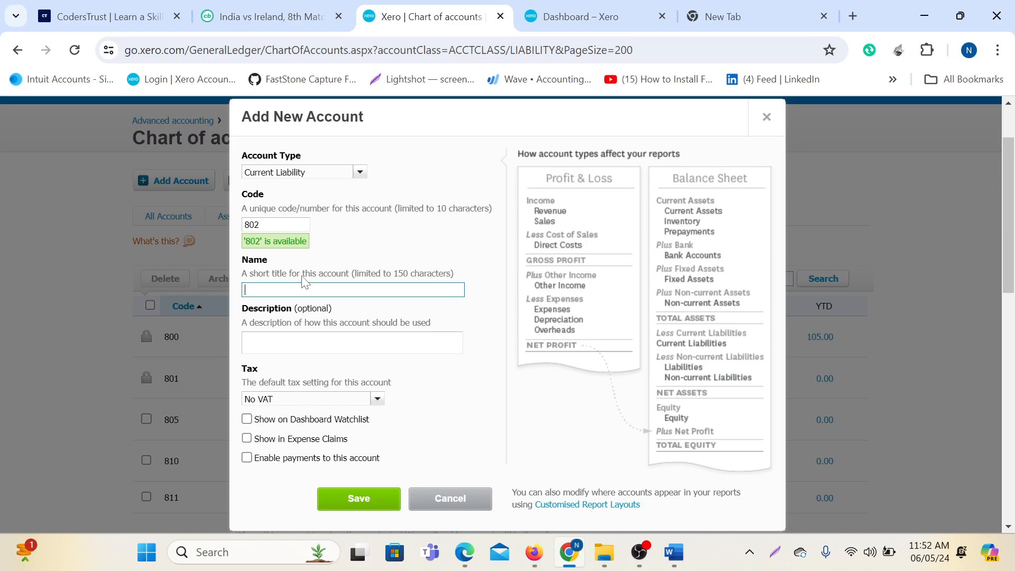
{"action": "type", "text": "Loans Payable"}
{"action": "scroll", "coordinate": [305, 282], "scroll_direction": "down", "scroll_amount": 1}
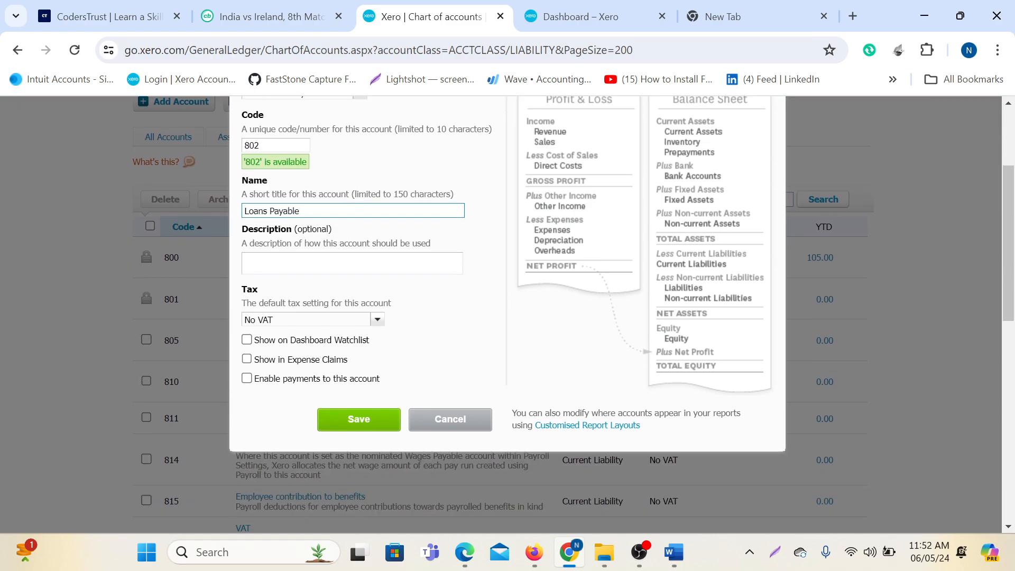
{"action": "left_click", "coordinate": [268, 266]}
{"action": "type", "text": "Loans Payable"}
{"action": "left_click", "coordinate": [245, 340]}
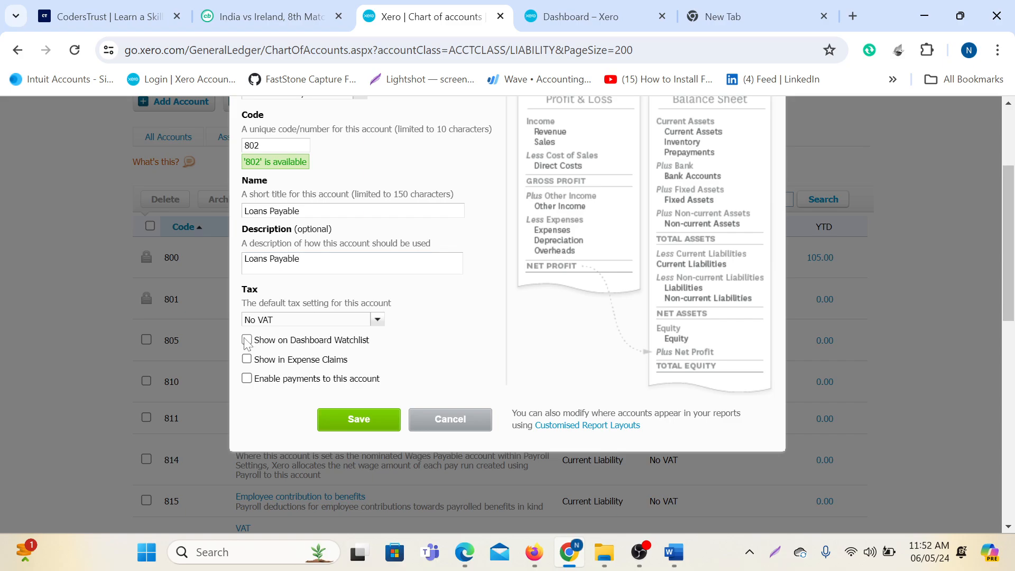
{"action": "left_click", "coordinate": [353, 420]}
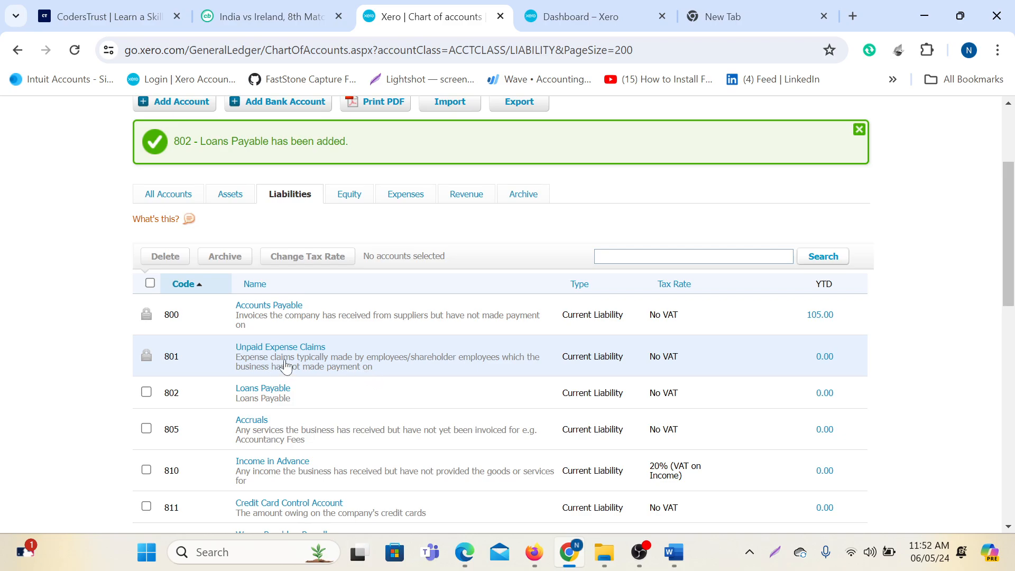
Show the Equity accounts list, then bring up the Word sample chart.
{"action": "mouse_move", "coordinate": [688, 555]}
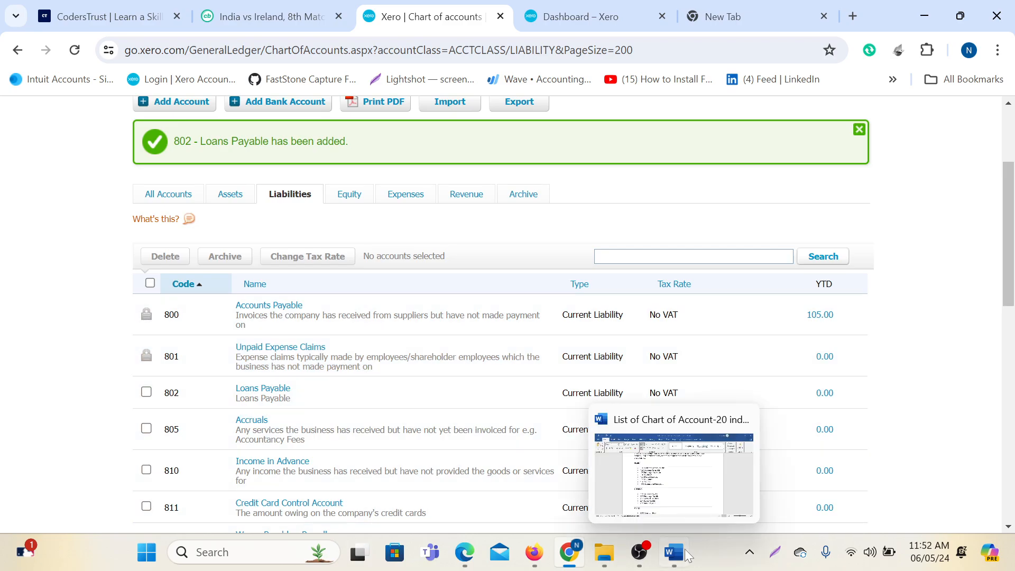
{"action": "scroll", "coordinate": [306, 260], "scroll_direction": "up", "scroll_amount": 3}
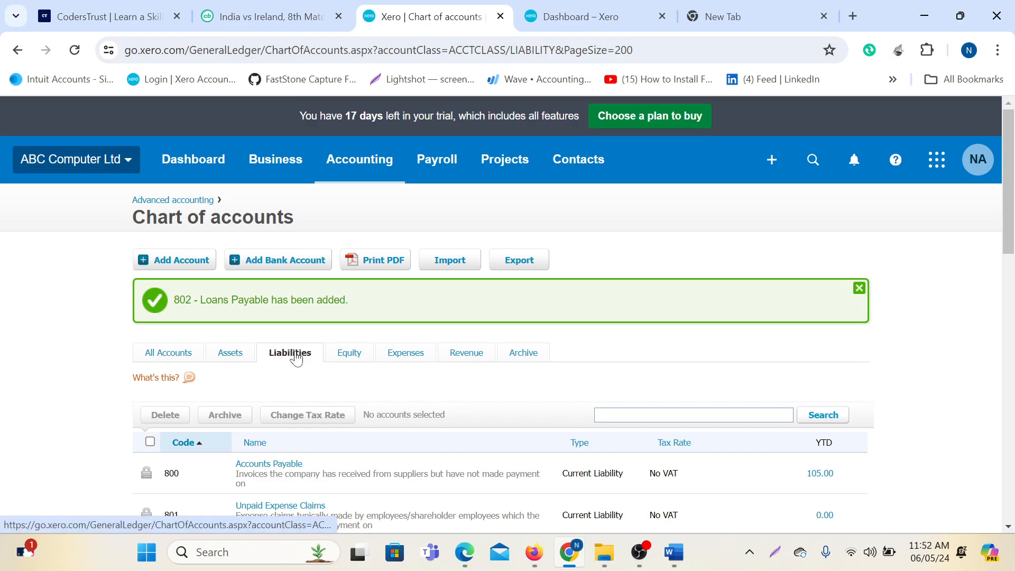
{"action": "left_click", "coordinate": [341, 356]}
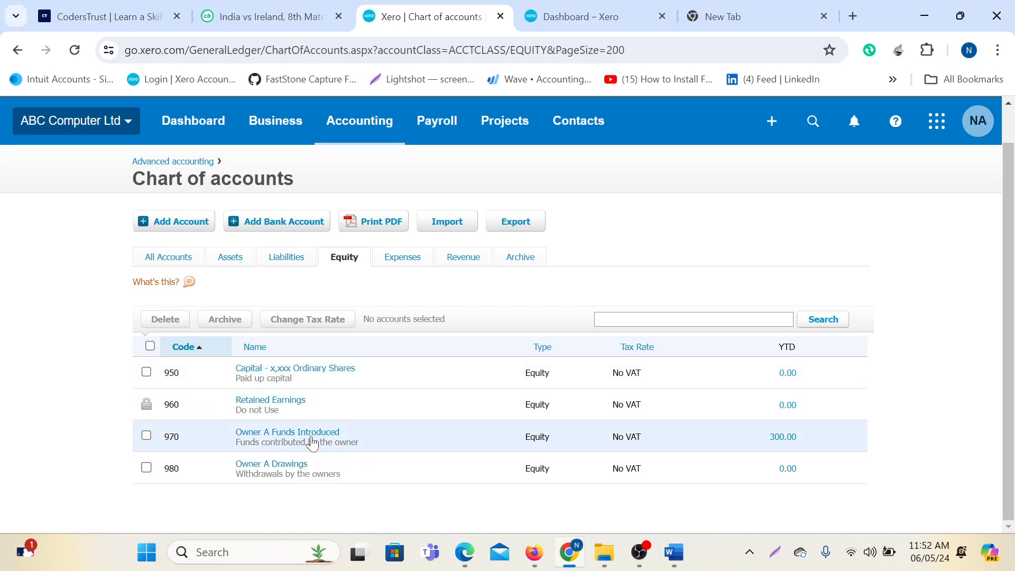
{"action": "left_click", "coordinate": [681, 559]}
Select 'Common Stock' in the Word list's Equity section, then return to Xero.
{"action": "scroll", "coordinate": [432, 422], "scroll_direction": "down", "scroll_amount": 4}
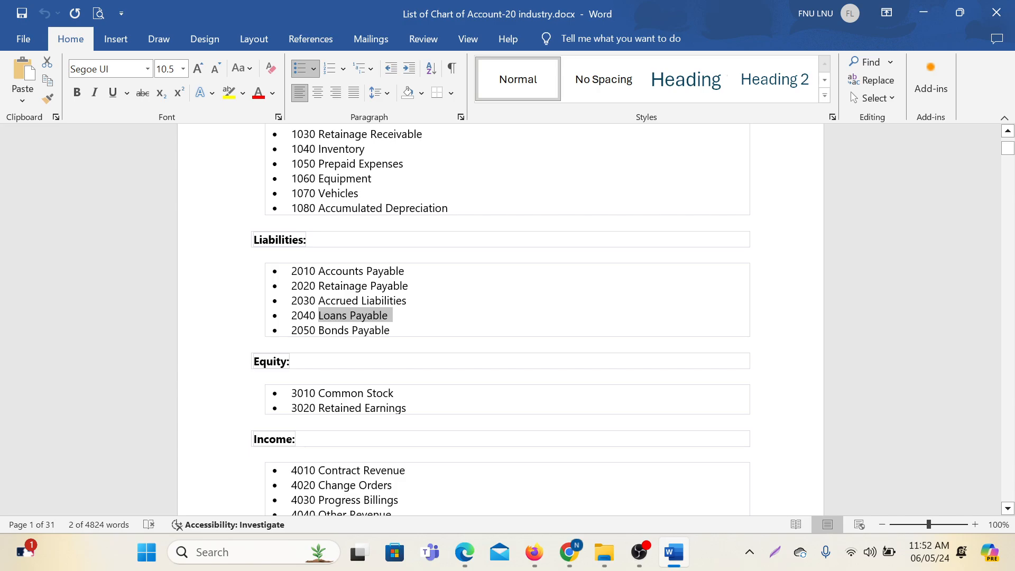
{"action": "left_click_drag", "start_coordinate": [318, 392], "coordinate": [393, 392]}
{"action": "key", "text": "ctrl+c"}
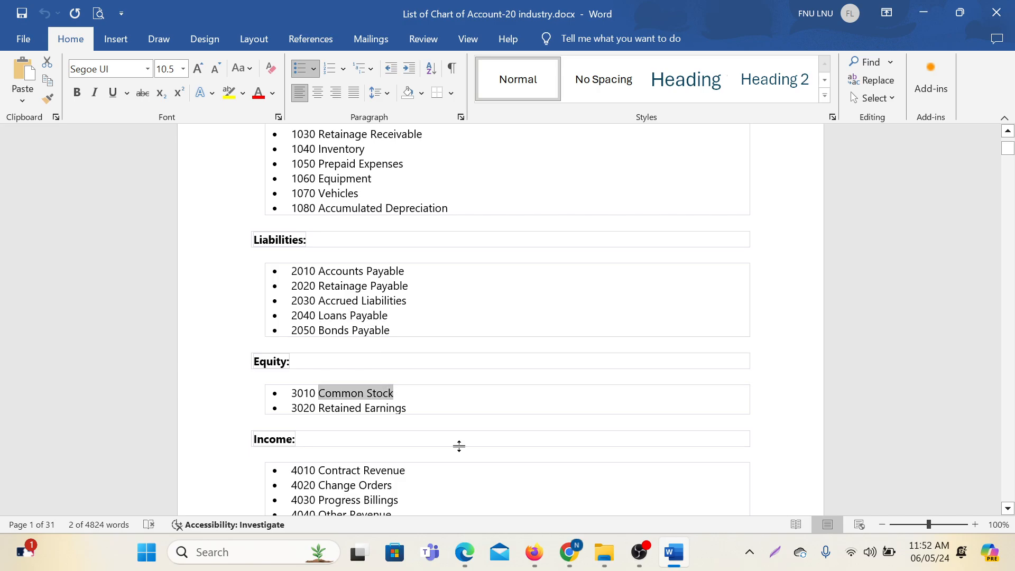
{"action": "mouse_move", "coordinate": [569, 552]}
{"action": "left_click", "coordinate": [494, 484]}
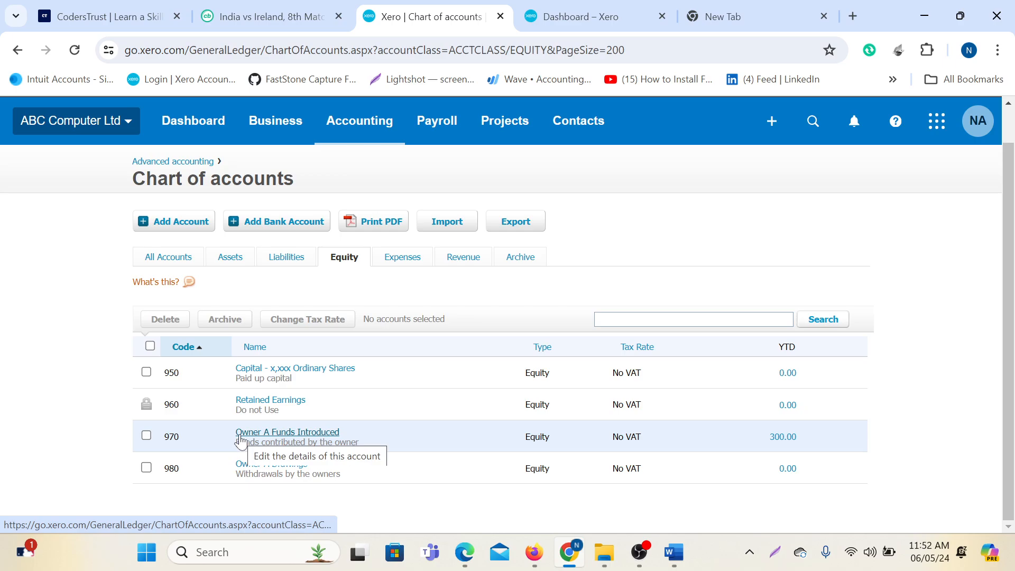
Add Equity account 990 Common Stock with matching description, on the dashboard watchlist.
{"action": "left_click", "coordinate": [164, 221]}
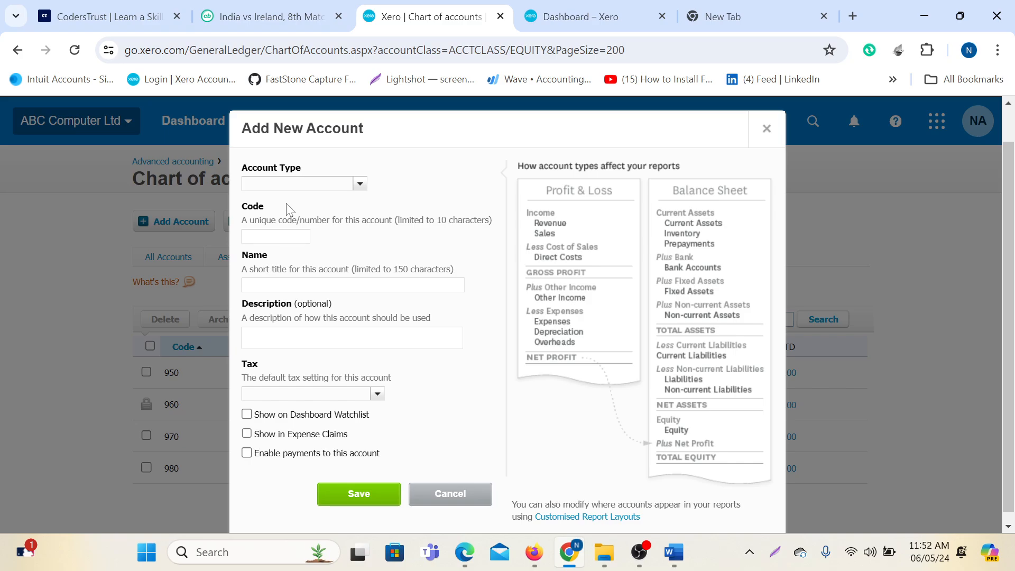
{"action": "type", "text": "eq"}
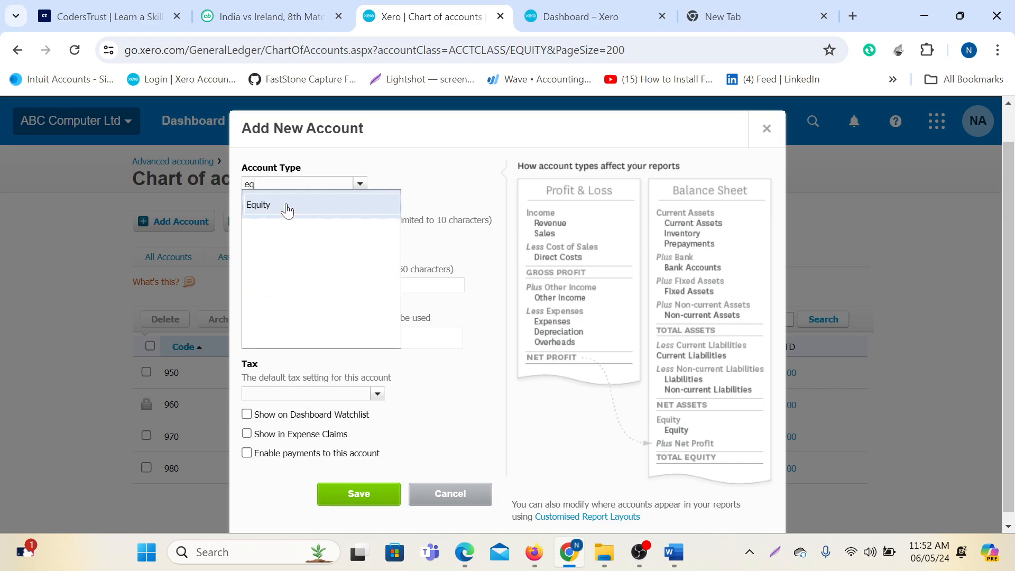
{"action": "left_click", "coordinate": [288, 210]}
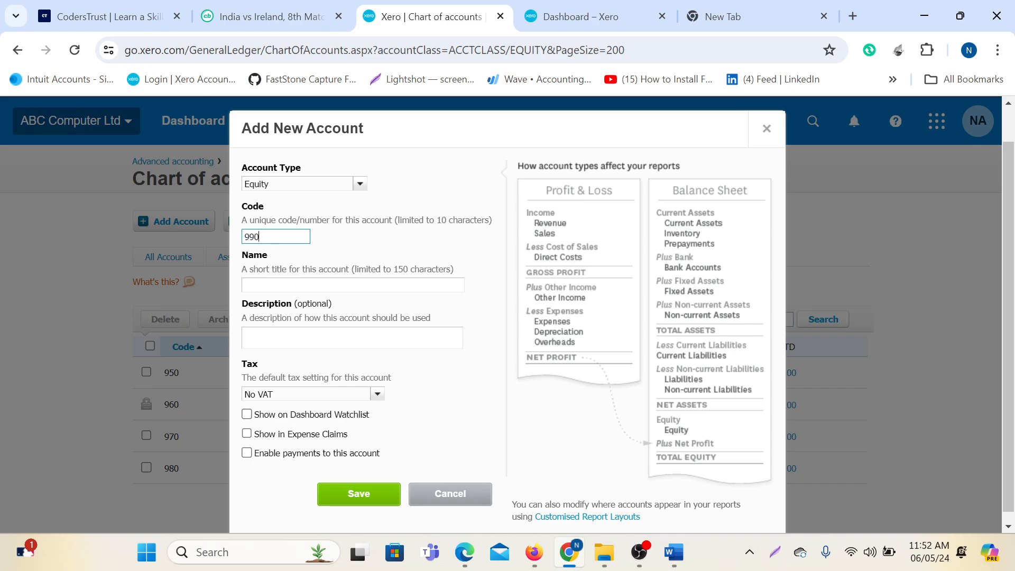
{"action": "key", "text": "Tab"}
{"action": "type", "text": "Common Stock"}
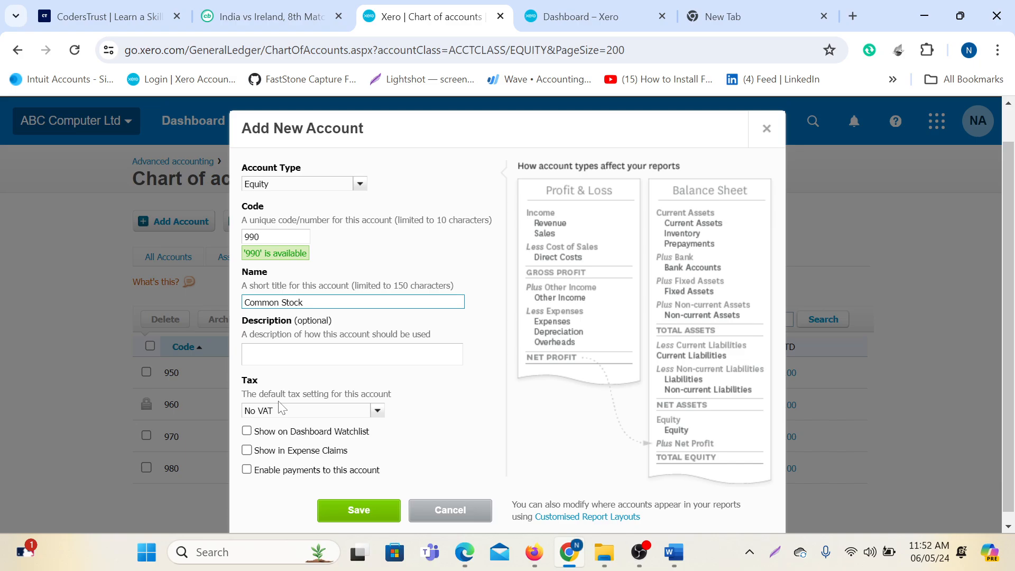
{"action": "left_click", "coordinate": [284, 359]}
{"action": "key", "text": "ctrl+v"}
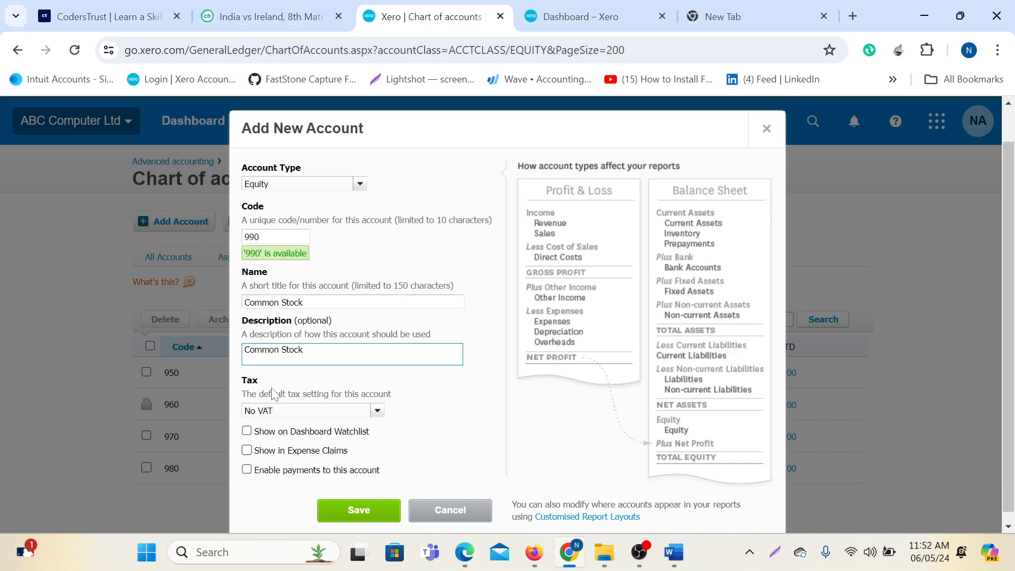
{"action": "left_click", "coordinate": [239, 433]}
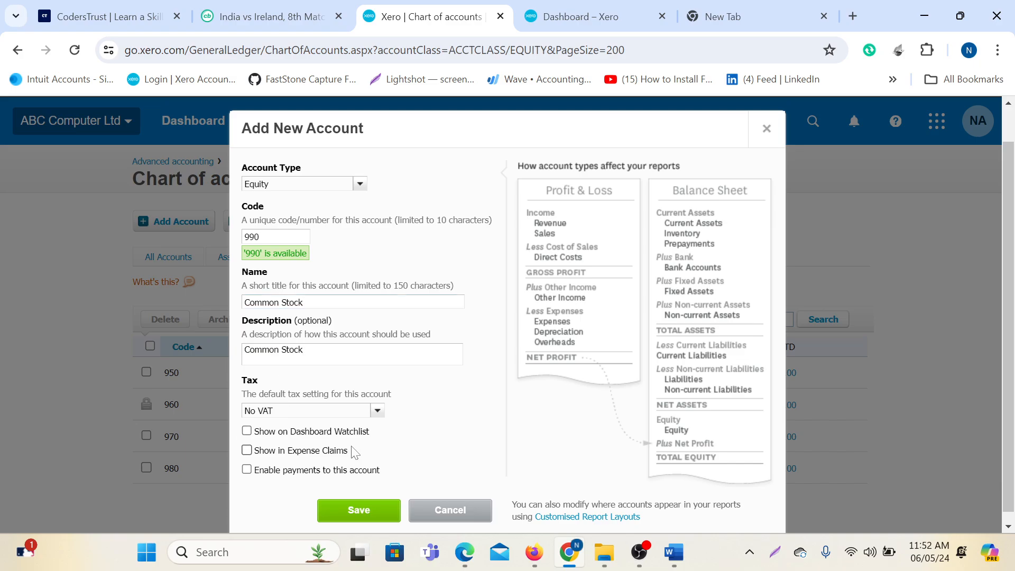
{"action": "left_click", "coordinate": [246, 431]}
{"action": "left_click", "coordinate": [357, 509]}
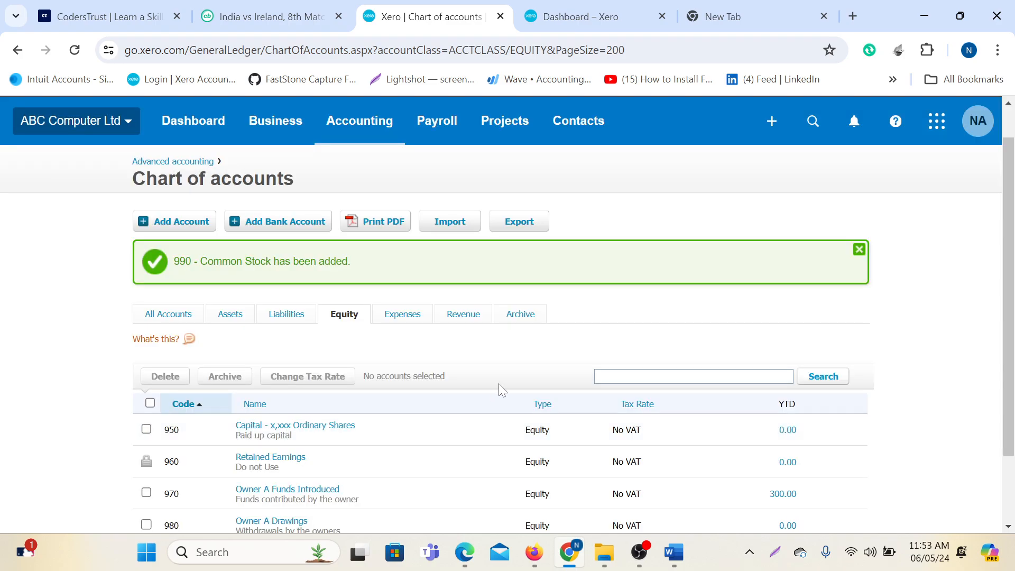
List the Expenses accounts in the chart of accounts.
{"action": "scroll", "coordinate": [499, 385], "scroll_direction": "down", "scroll_amount": 2}
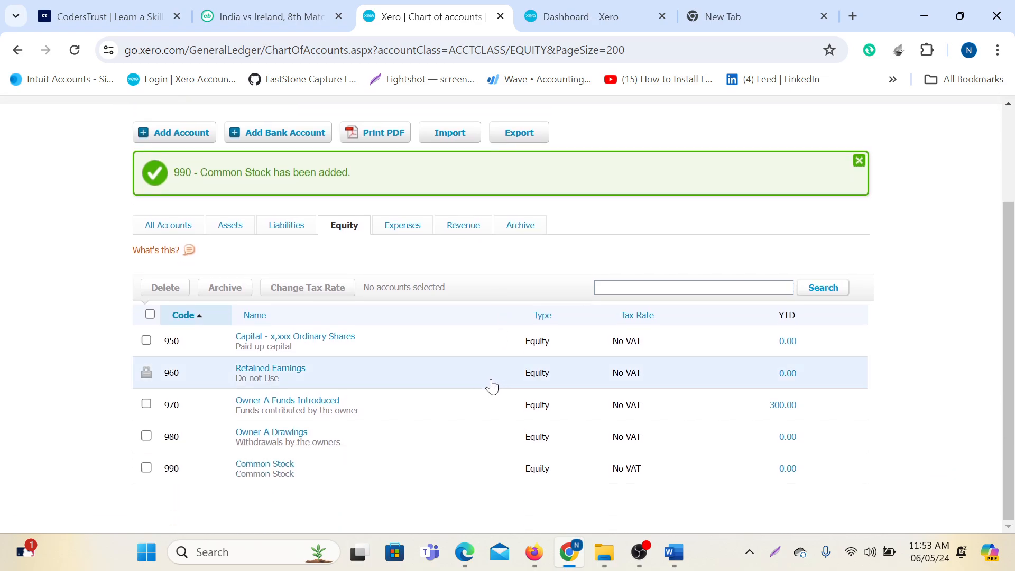
{"action": "scroll", "coordinate": [491, 386], "scroll_direction": "up", "scroll_amount": 3}
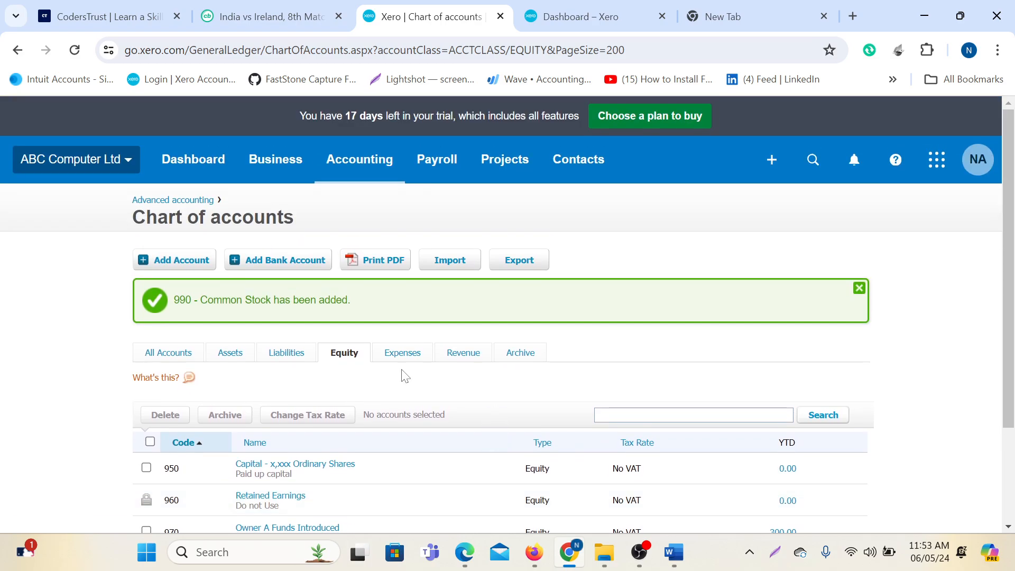
{"action": "left_click", "coordinate": [403, 359]}
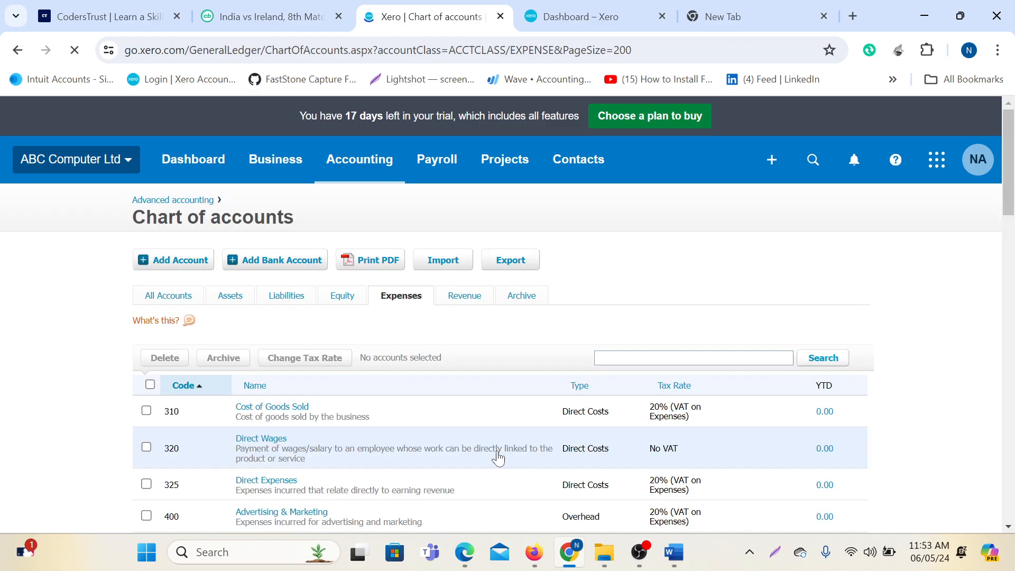
{"action": "scroll", "coordinate": [570, 439], "scroll_direction": "down", "scroll_amount": 7}
{"action": "scroll", "coordinate": [563, 440], "scroll_direction": "down", "scroll_amount": 15}
In the Word sample chart, select 'Subcontractor Costs' (item 5030) under Cost of Goods Sold.
{"action": "scroll", "coordinate": [559, 448], "scroll_direction": "up", "scroll_amount": 7}
{"action": "mouse_move", "coordinate": [674, 552]}
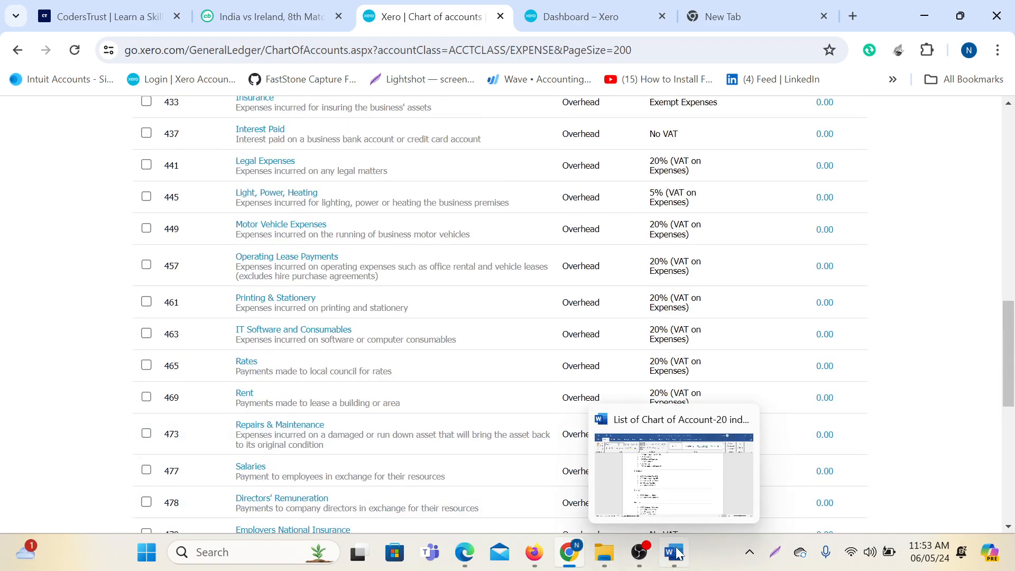
{"action": "left_click", "coordinate": [679, 499]}
{"action": "scroll", "coordinate": [679, 499], "scroll_direction": "down", "scroll_amount": 3}
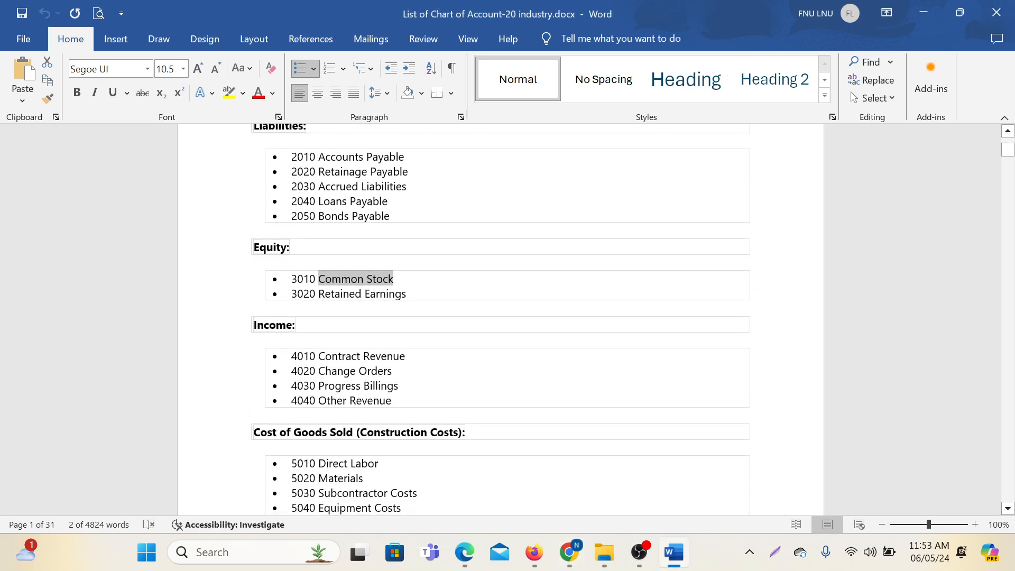
{"action": "scroll", "coordinate": [499, 296], "scroll_direction": "down", "scroll_amount": 4}
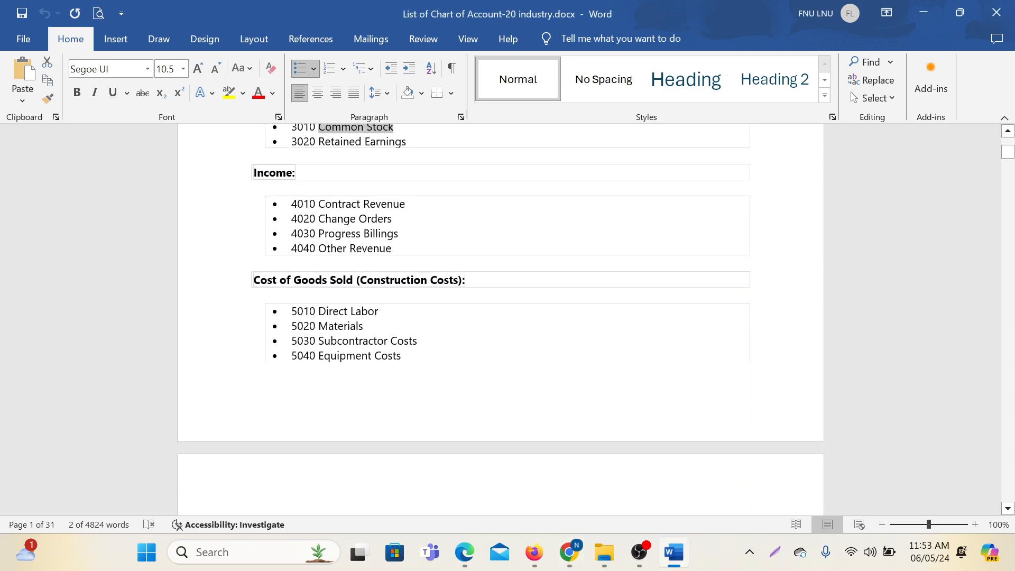
{"action": "scroll", "coordinate": [499, 317], "scroll_direction": "down", "scroll_amount": 8}
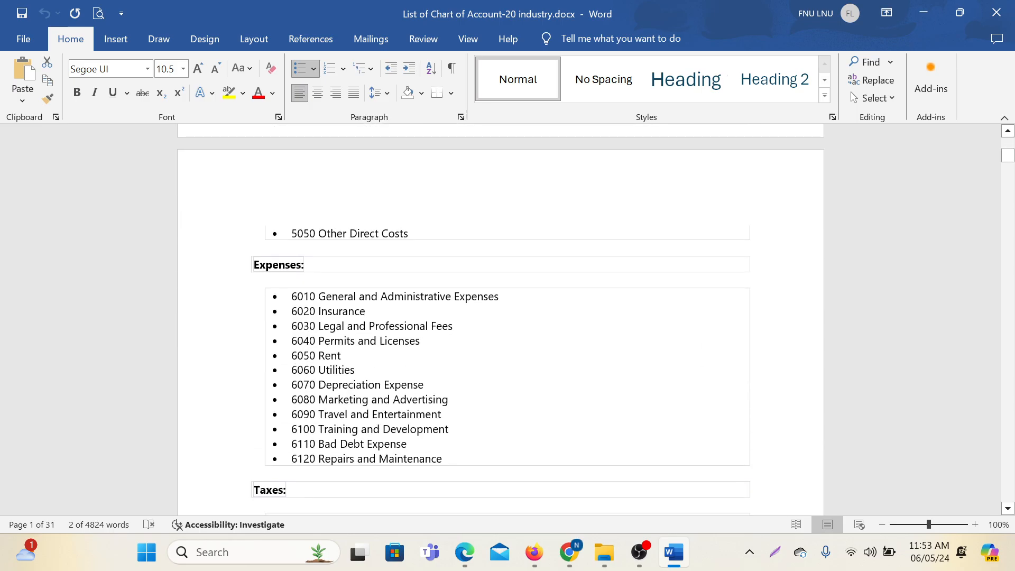
{"action": "mouse_move", "coordinate": [639, 552]}
{"action": "scroll", "coordinate": [1012, 279], "scroll_direction": "up", "scroll_amount": 8}
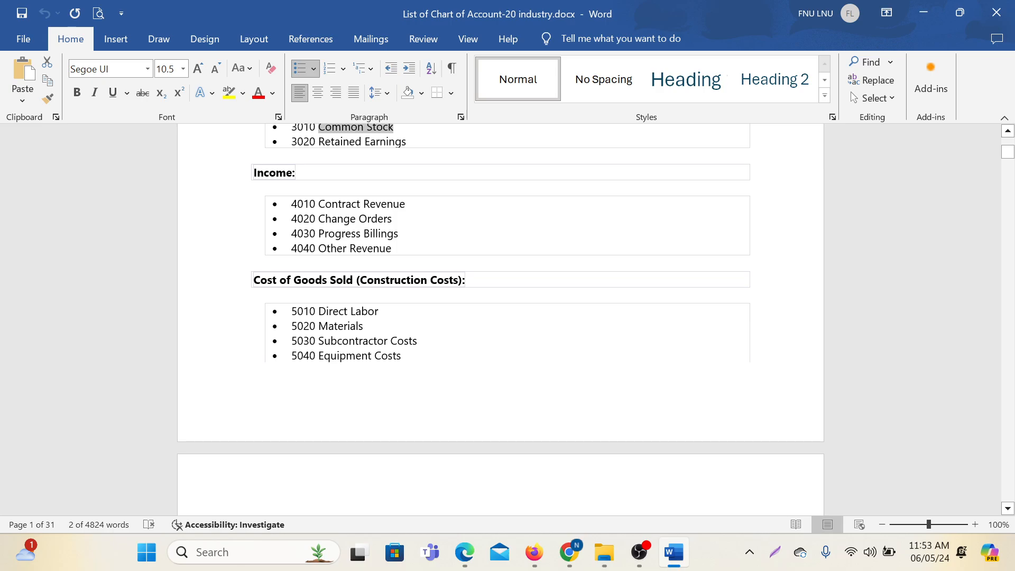
{"action": "left_click_drag", "start_coordinate": [319, 341], "coordinate": [417, 341]}
{"action": "key", "text": "ctrl+c"}
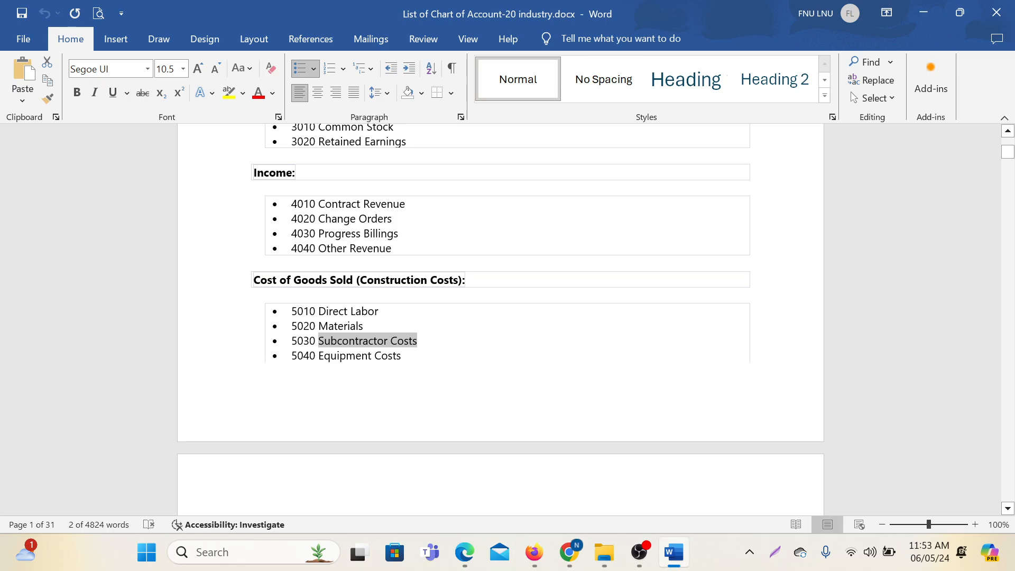
Search the Xero accounts for 'Subcontractor Costs' to confirm no such account exists.
{"action": "mouse_move", "coordinate": [564, 556]}
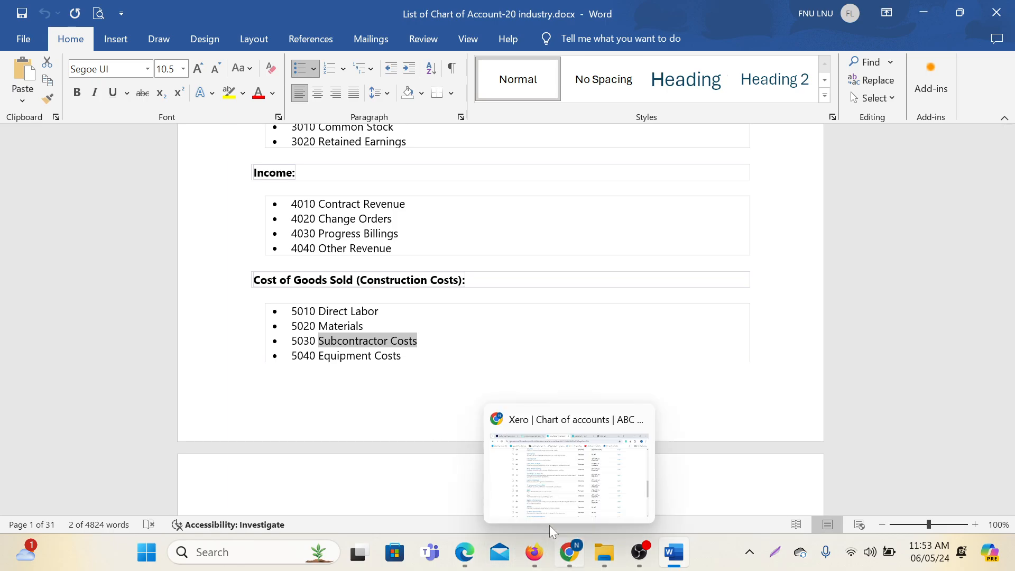
{"action": "left_click", "coordinate": [608, 449]}
{"action": "scroll", "coordinate": [619, 415], "scroll_direction": "up", "scroll_amount": 15}
{"action": "scroll", "coordinate": [610, 416], "scroll_direction": "down", "scroll_amount": 1}
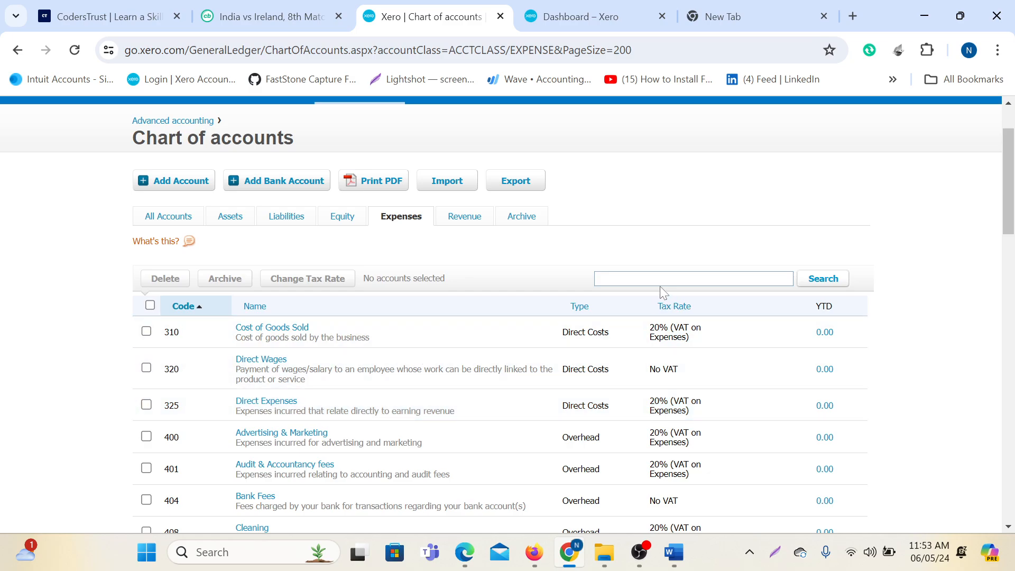
{"action": "left_click", "coordinate": [687, 279]}
{"action": "key", "text": "ctrl+v"}
{"action": "key", "text": "Return"}
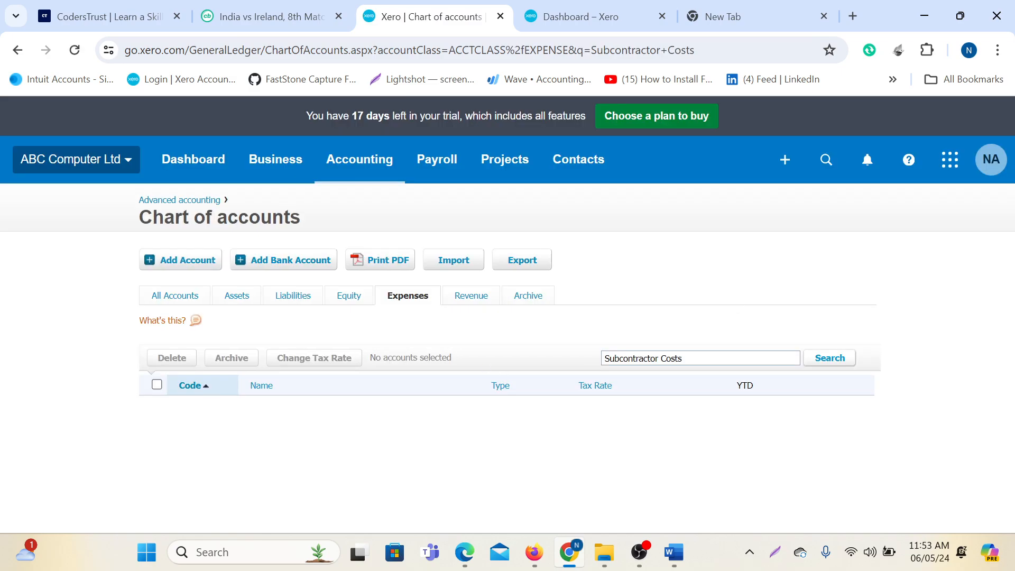
Clear the search to list all expense accounts, check the Word list, and return to Xero.
{"action": "left_click", "coordinate": [410, 297]}
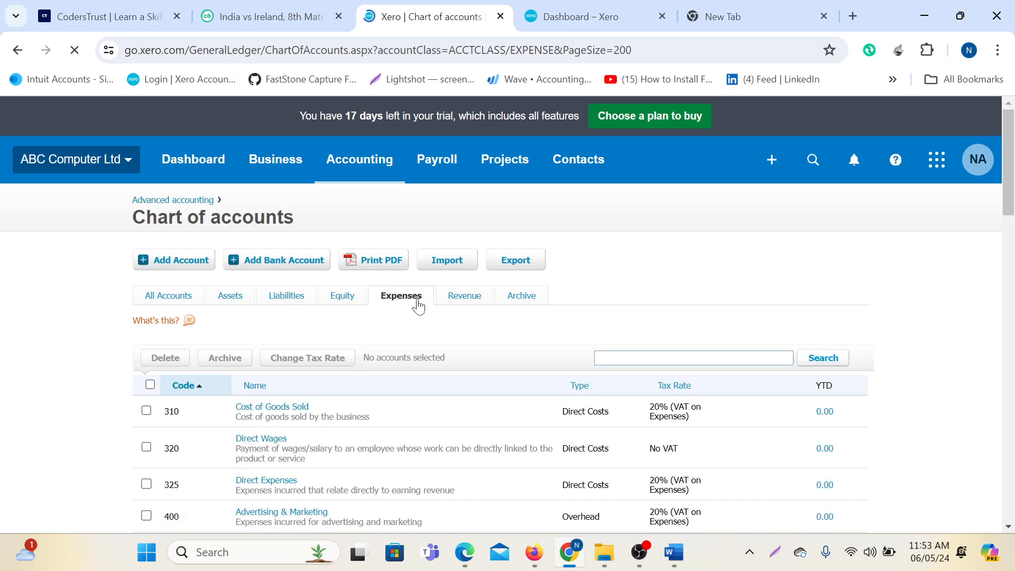
{"action": "scroll", "coordinate": [344, 329], "scroll_direction": "down", "scroll_amount": 2}
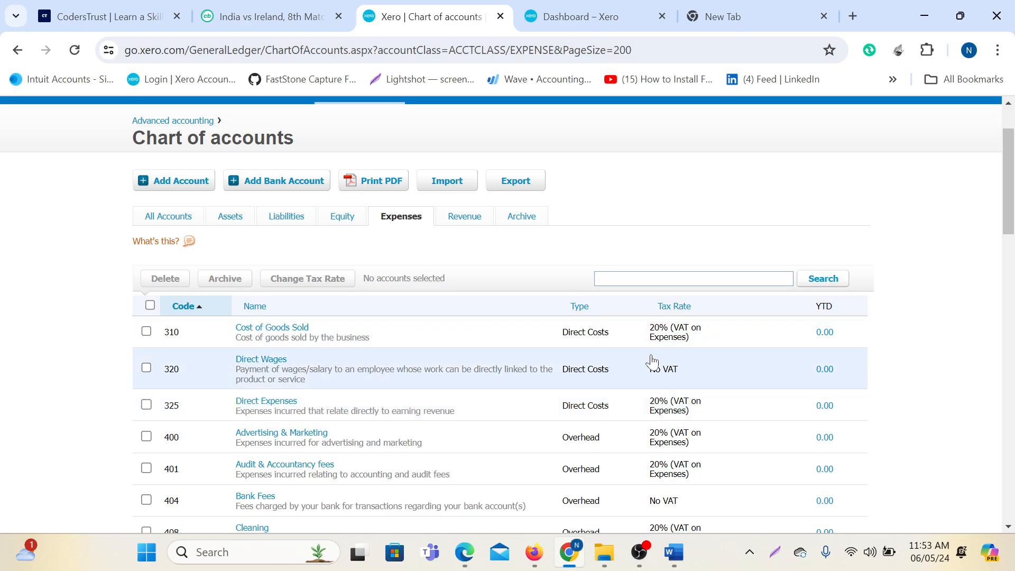
{"action": "mouse_move", "coordinate": [684, 561]}
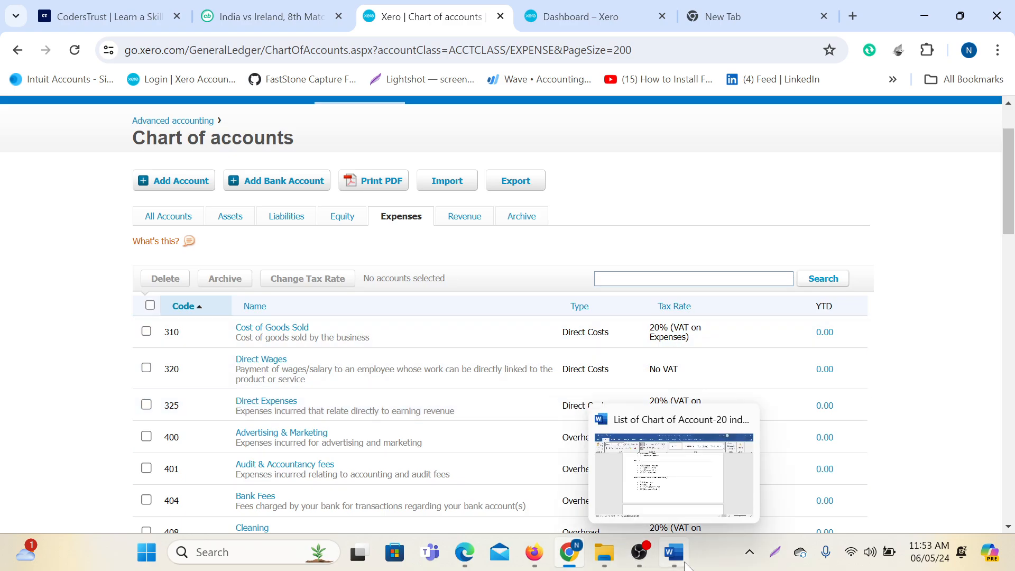
{"action": "left_click", "coordinate": [683, 479]}
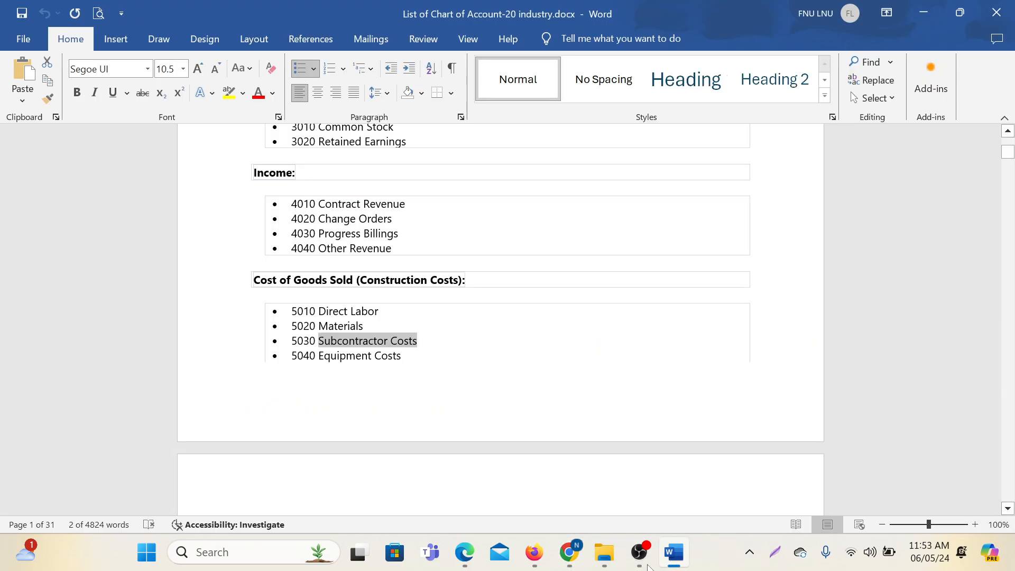
{"action": "mouse_move", "coordinate": [571, 558]}
{"action": "left_click", "coordinate": [577, 478]}
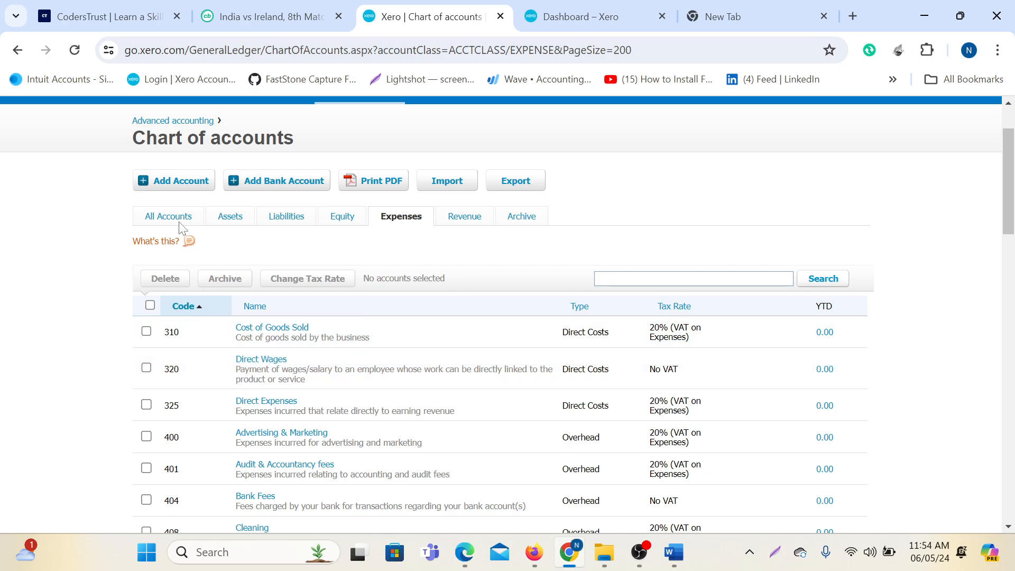
Add Direct Costs account 302 'Subcontractor Costs' with matching description, shown on the dashboard watchlist.
{"action": "left_click", "coordinate": [169, 192]}
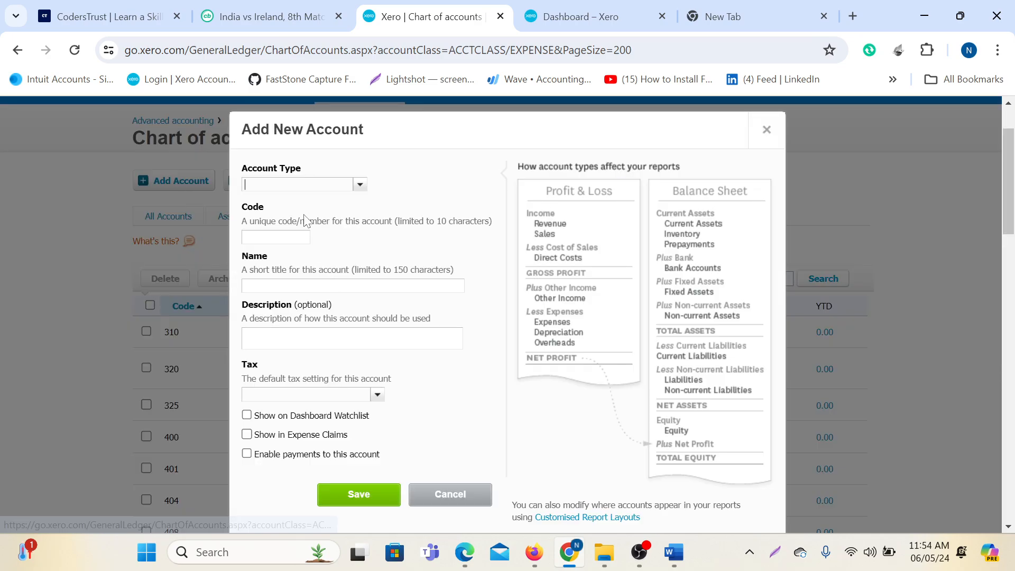
{"action": "type", "text": "d"}
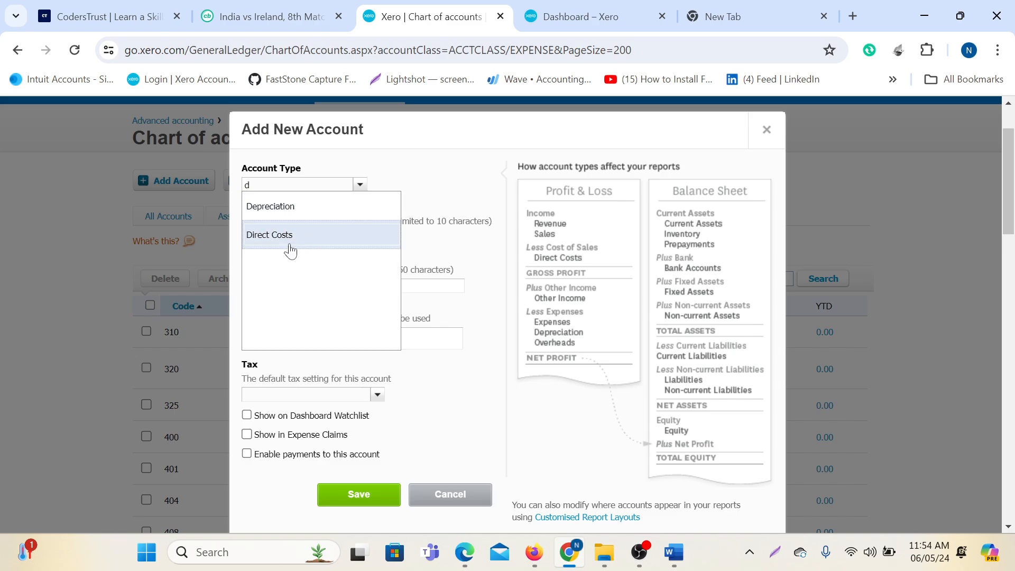
{"action": "left_click", "coordinate": [288, 238]}
{"action": "left_click", "coordinate": [280, 238]}
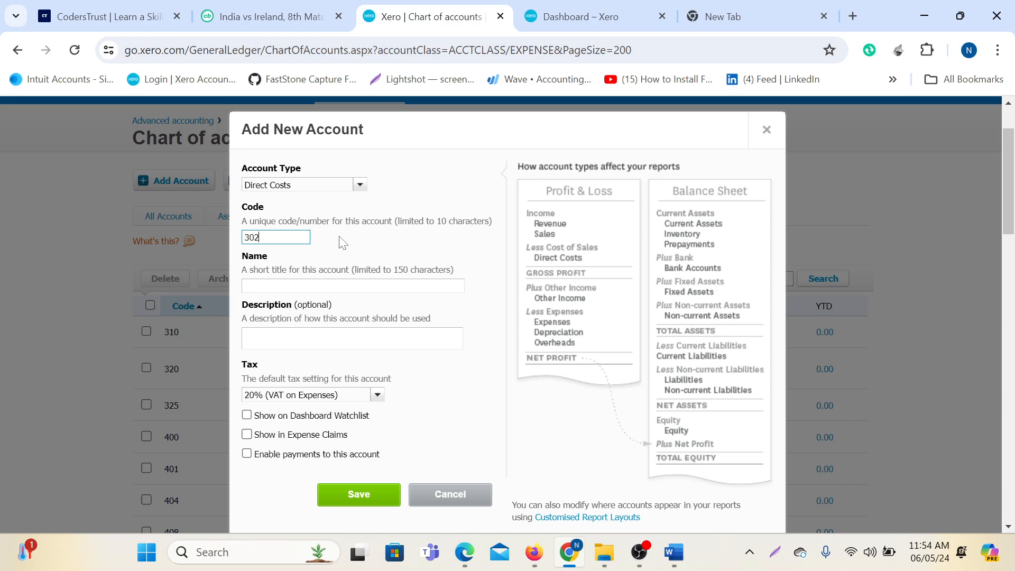
{"action": "left_click", "coordinate": [305, 289]}
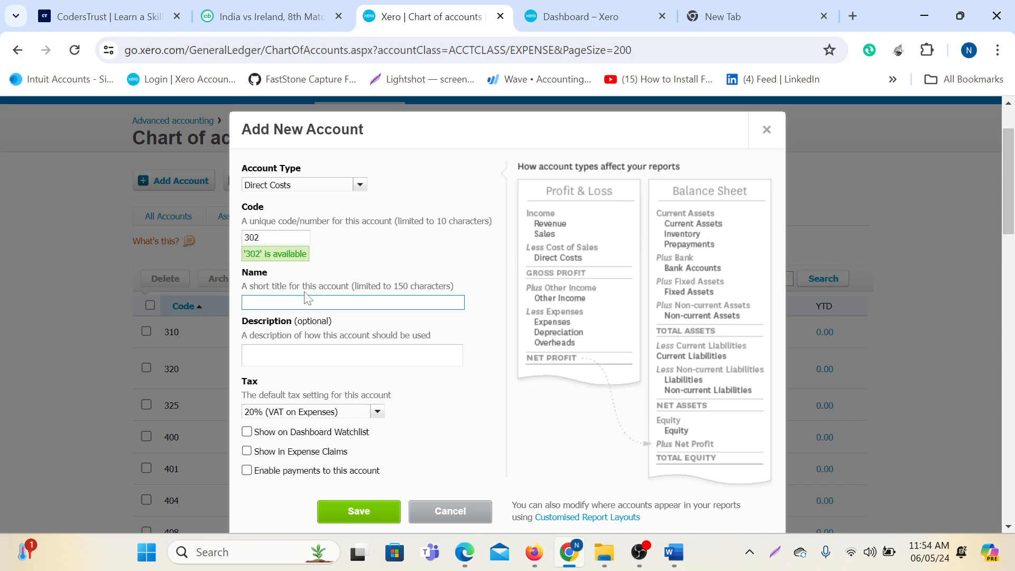
{"action": "type", "text": "Subcontractor Costs"}
{"action": "left_click", "coordinate": [296, 353]}
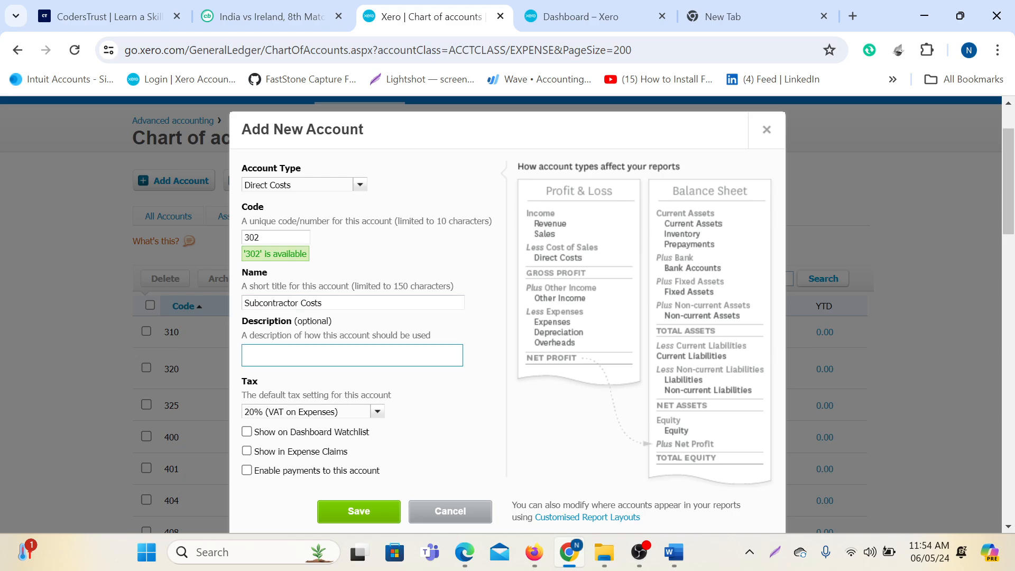
{"action": "type", "text": "Subcontractor Costs"}
{"action": "left_click", "coordinate": [246, 432]}
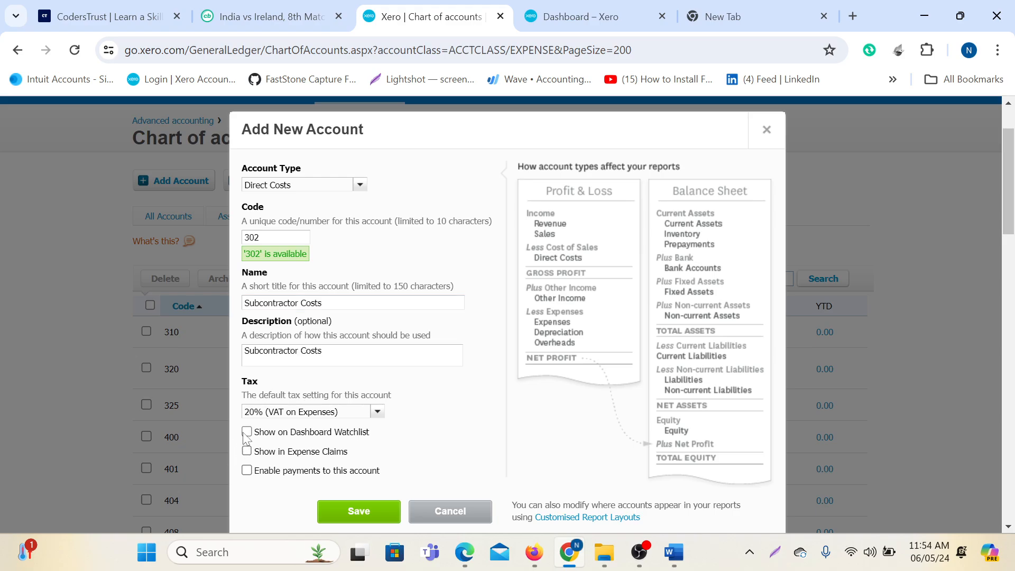
{"action": "left_click", "coordinate": [397, 511]}
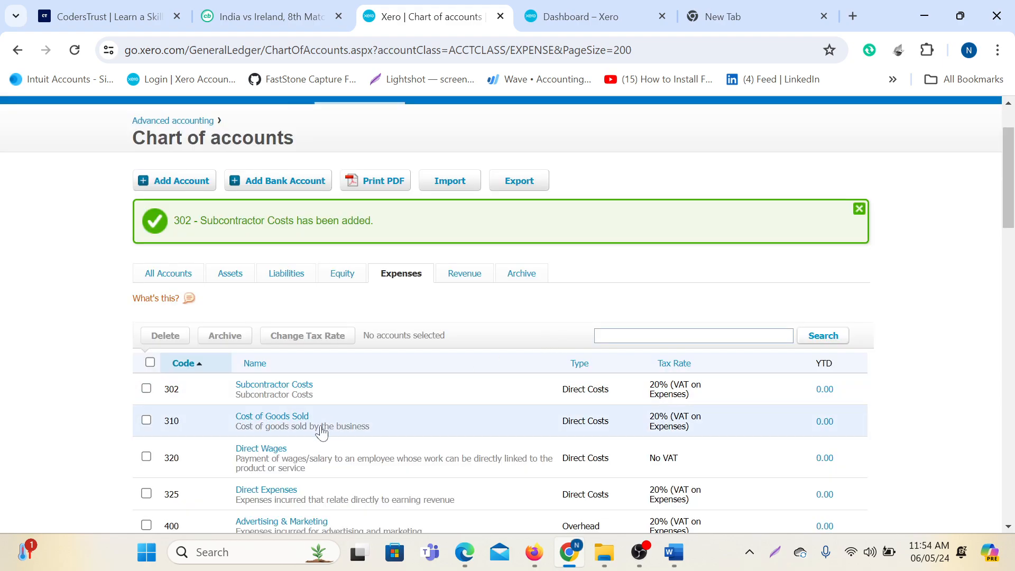
{"action": "scroll", "coordinate": [520, 416], "scroll_direction": "down", "scroll_amount": 4}
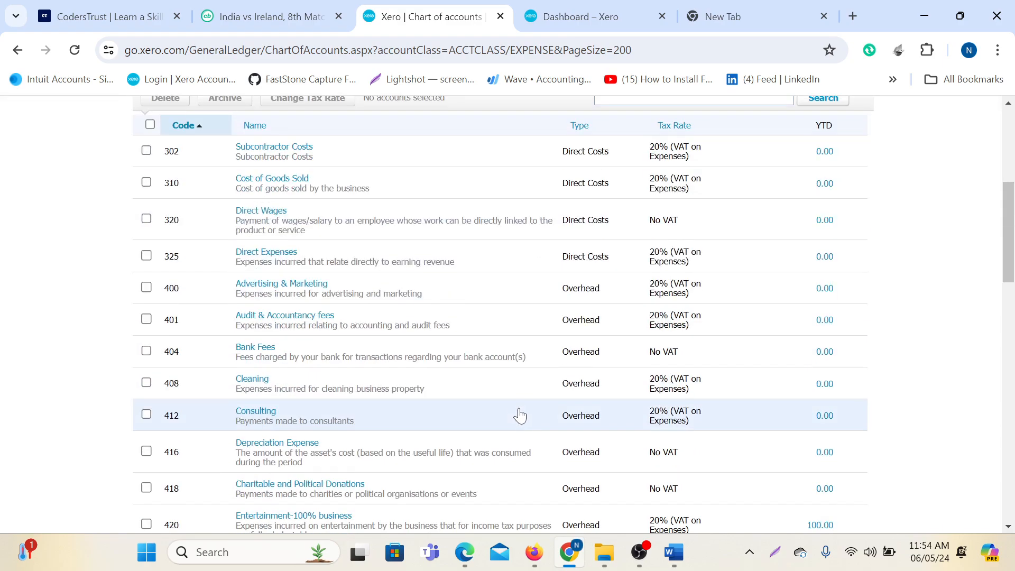
{"action": "scroll", "coordinate": [519, 415], "scroll_direction": "down", "scroll_amount": 4}
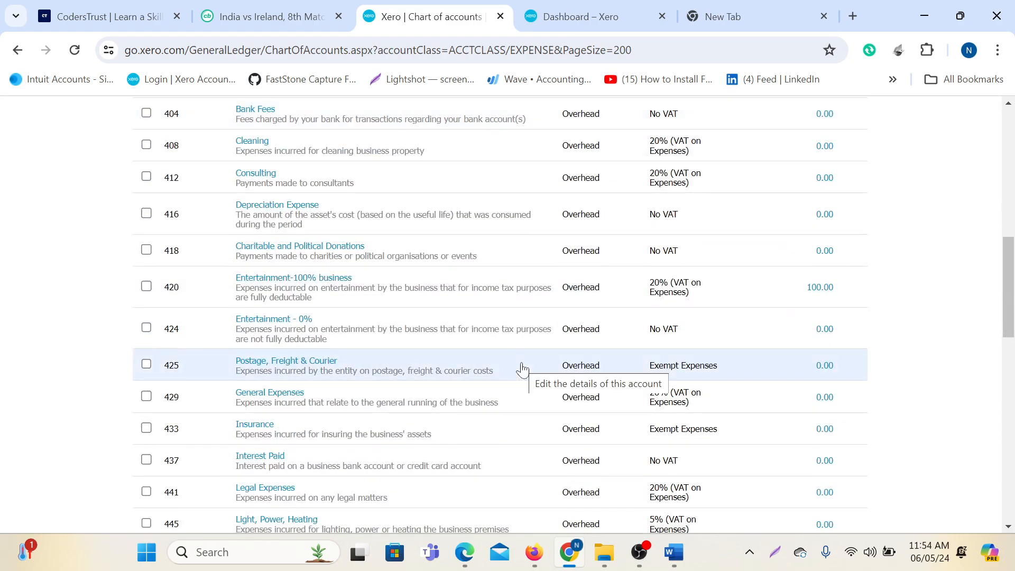
Select 'Training and Development' (item 6100) in Word's Expenses list, then switch back to Xero.
{"action": "mouse_move", "coordinate": [674, 552]}
{"action": "left_click", "coordinate": [682, 465]}
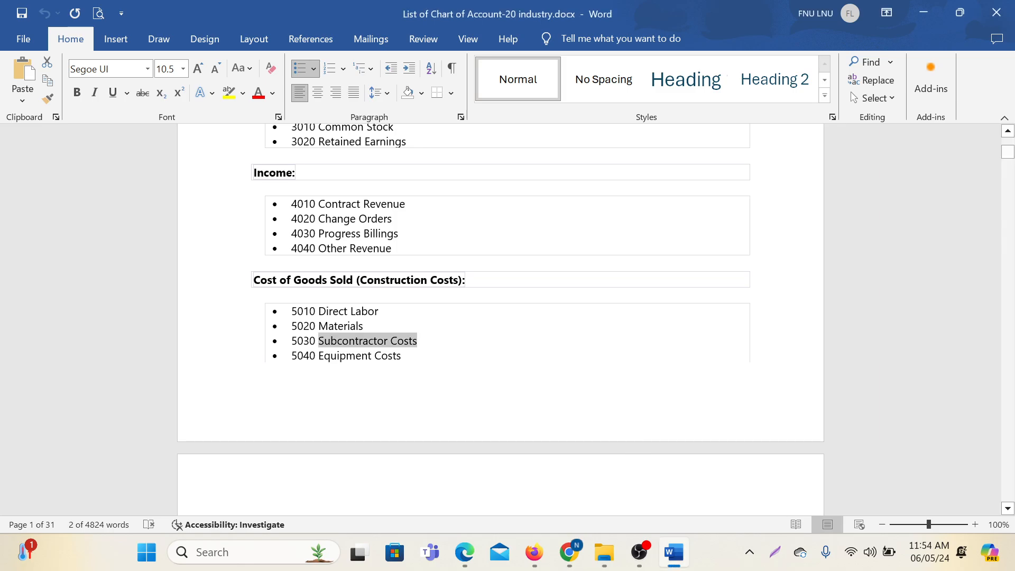
{"action": "scroll", "coordinate": [500, 319], "scroll_direction": "down", "scroll_amount": 10}
{"action": "mouse_move", "coordinate": [535, 552]}
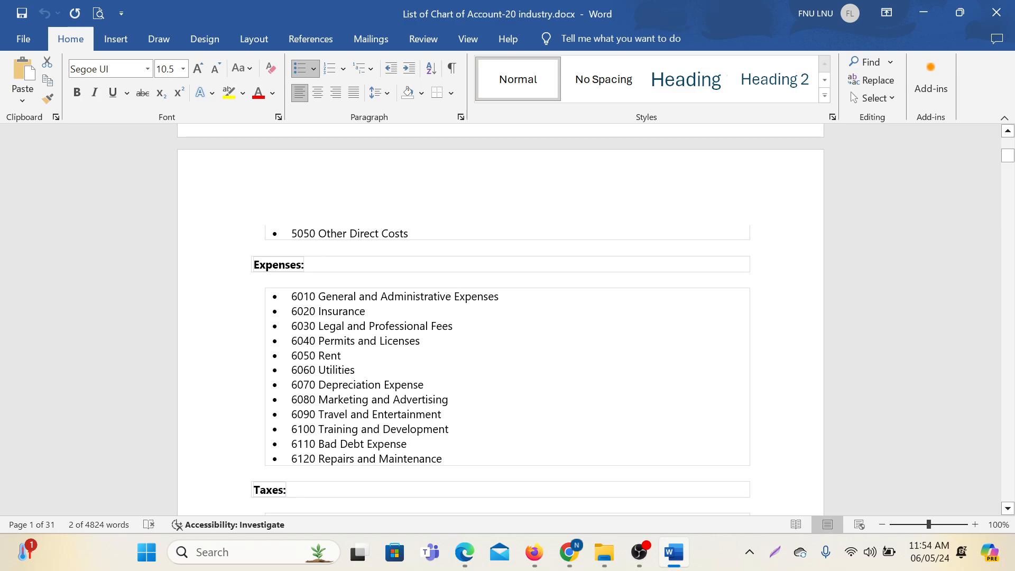
{"action": "left_click_drag", "start_coordinate": [319, 429], "coordinate": [449, 429]}
{"action": "key", "text": "ctrl+c"}
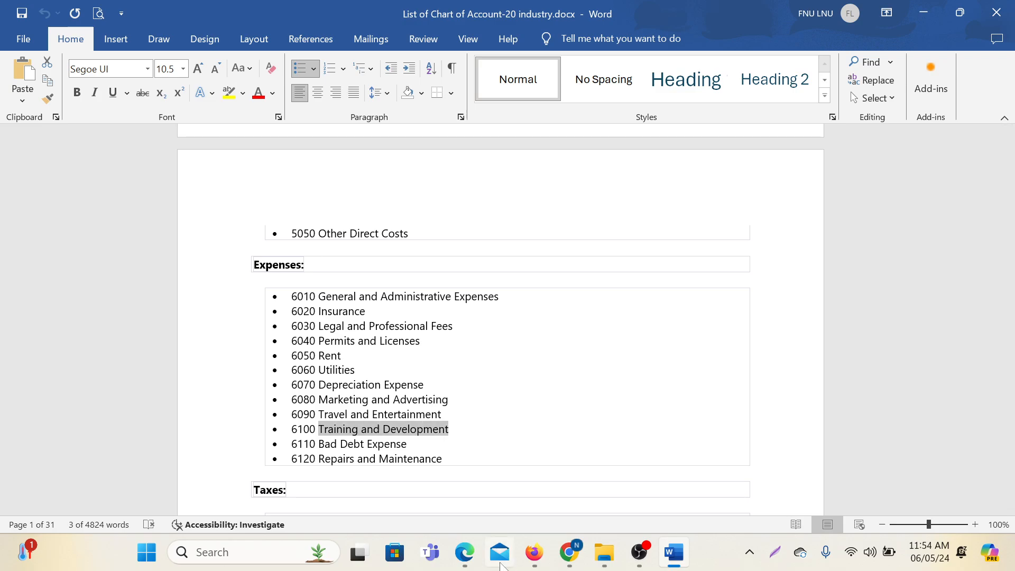
{"action": "left_click", "coordinate": [550, 477]}
{"action": "scroll", "coordinate": [550, 477], "scroll_direction": "up", "scroll_amount": 15}
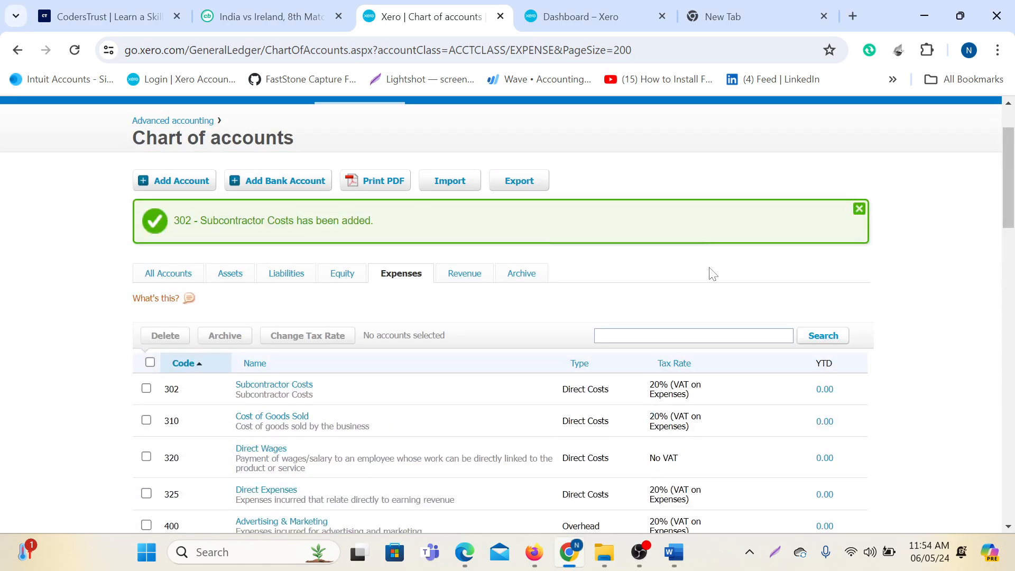
{"action": "left_click", "coordinate": [688, 415]}
{"action": "key", "text": "ctrl+v"}
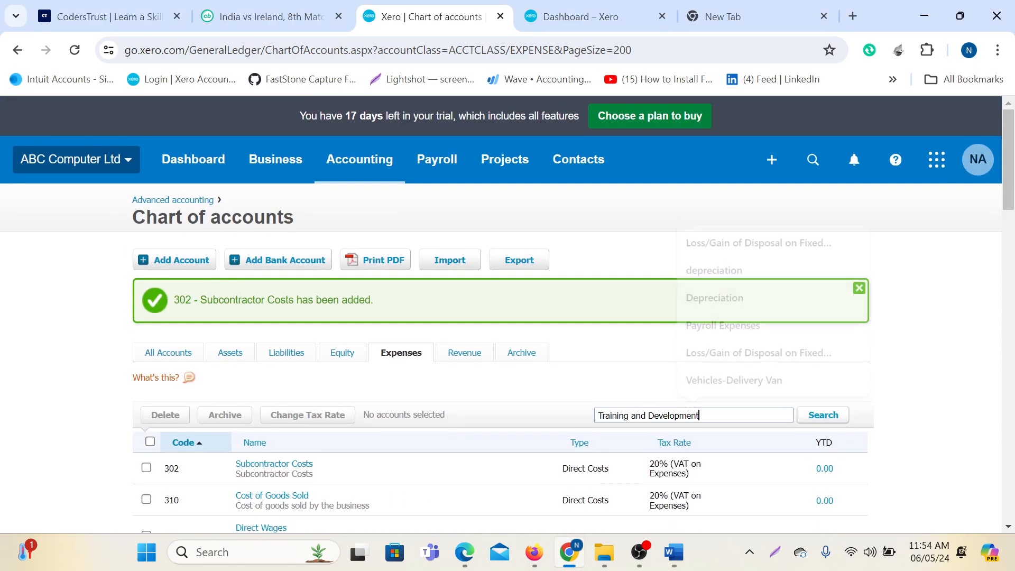
{"action": "key", "text": "Return"}
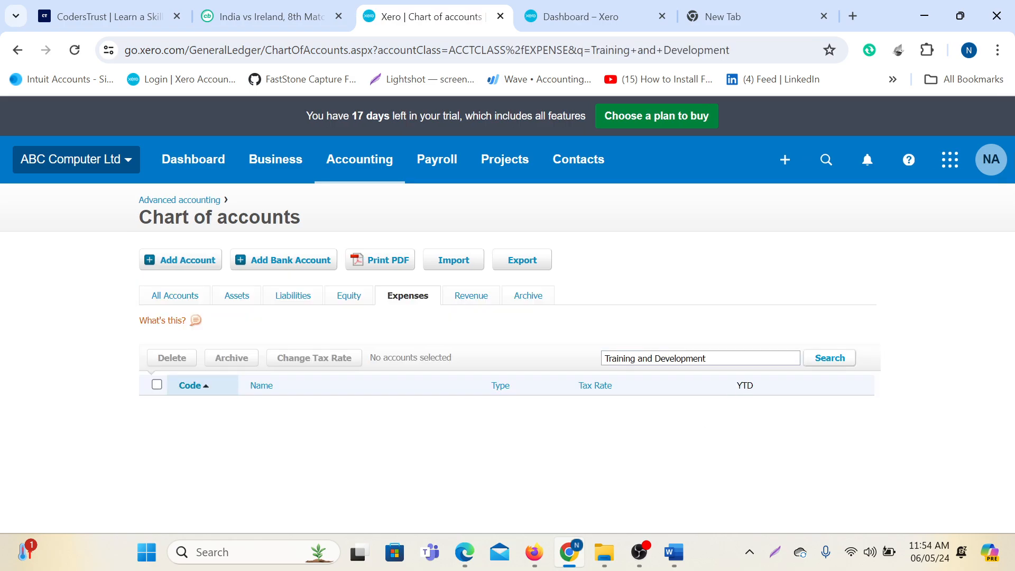
{"action": "left_click_drag", "start_coordinate": [736, 359], "coordinate": [595, 358]}
{"action": "key", "text": "BackSpace"}
{"action": "left_click", "coordinate": [415, 298]}
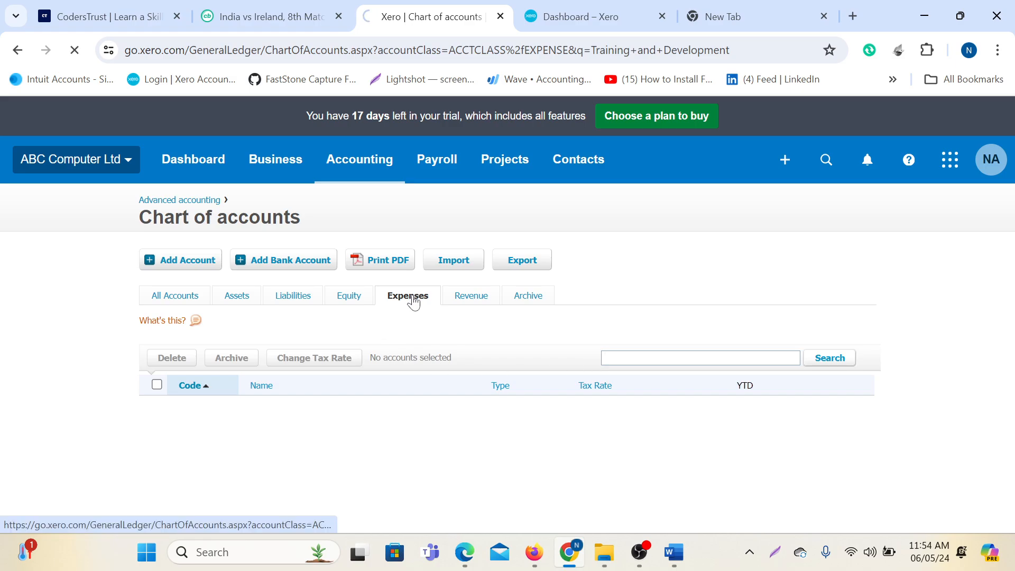
{"action": "scroll", "coordinate": [417, 317], "scroll_direction": "down", "scroll_amount": 15}
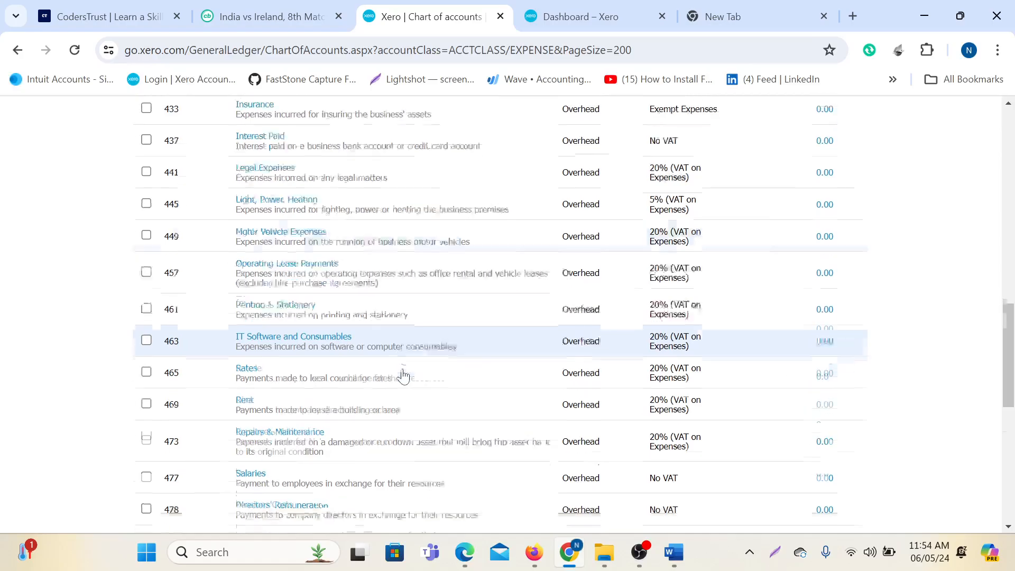
{"action": "scroll", "coordinate": [401, 374], "scroll_direction": "down", "scroll_amount": 3}
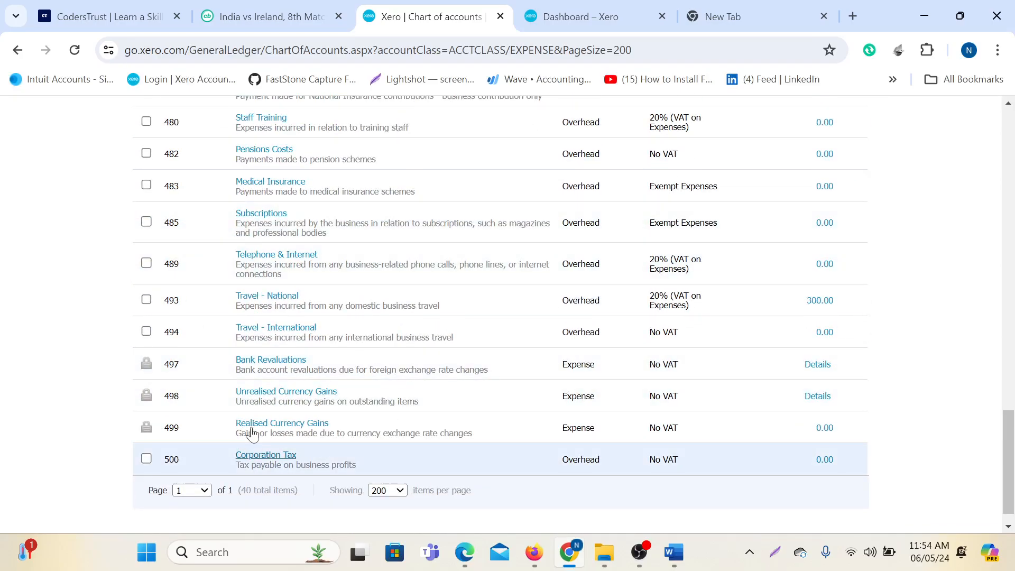
{"action": "scroll", "coordinate": [361, 416], "scroll_direction": "up", "scroll_amount": 3}
{"action": "scroll", "coordinate": [362, 416], "scroll_direction": "up", "scroll_amount": 8}
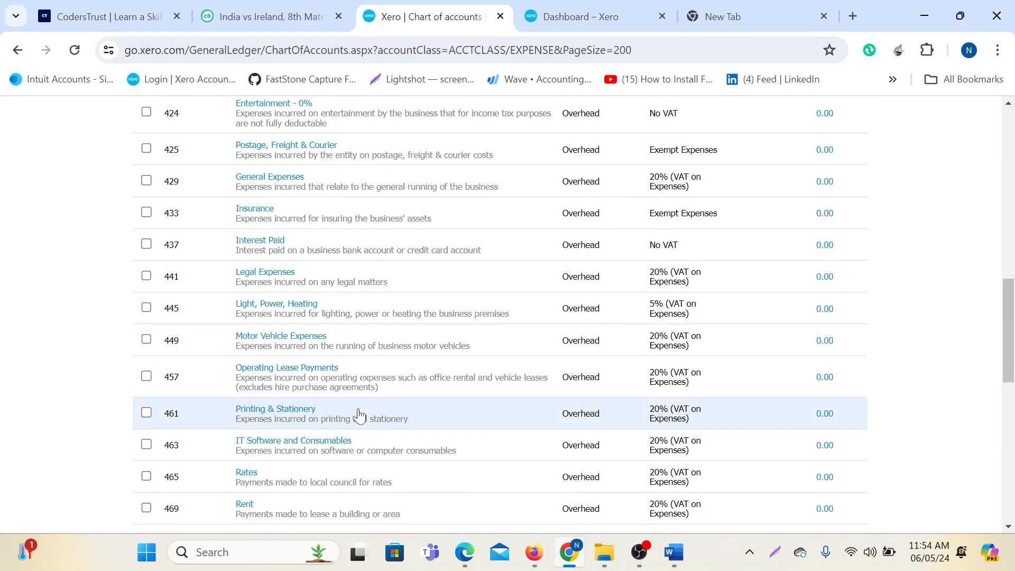
{"action": "scroll", "coordinate": [359, 415], "scroll_direction": "down", "scroll_amount": 3}
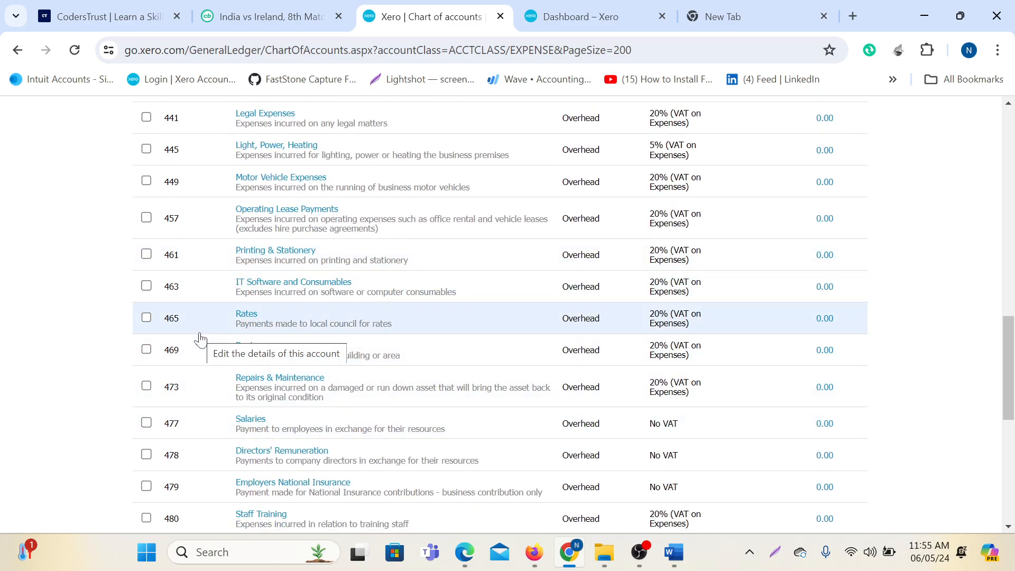
{"action": "scroll", "coordinate": [201, 341], "scroll_direction": "up", "scroll_amount": 15}
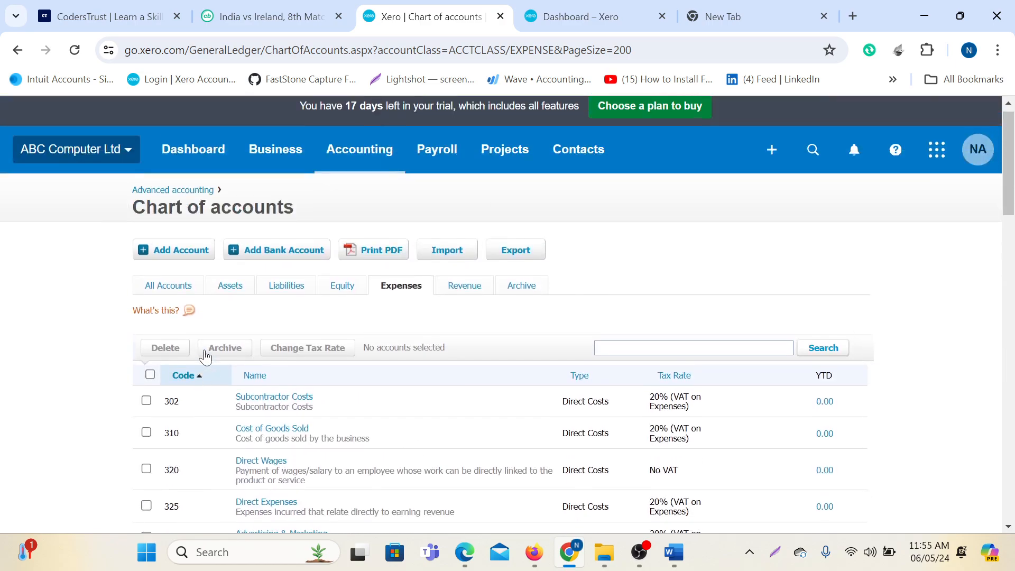
Start a new Overhead account with code 470, replacing the already-taken code 469.
{"action": "left_click", "coordinate": [184, 258]}
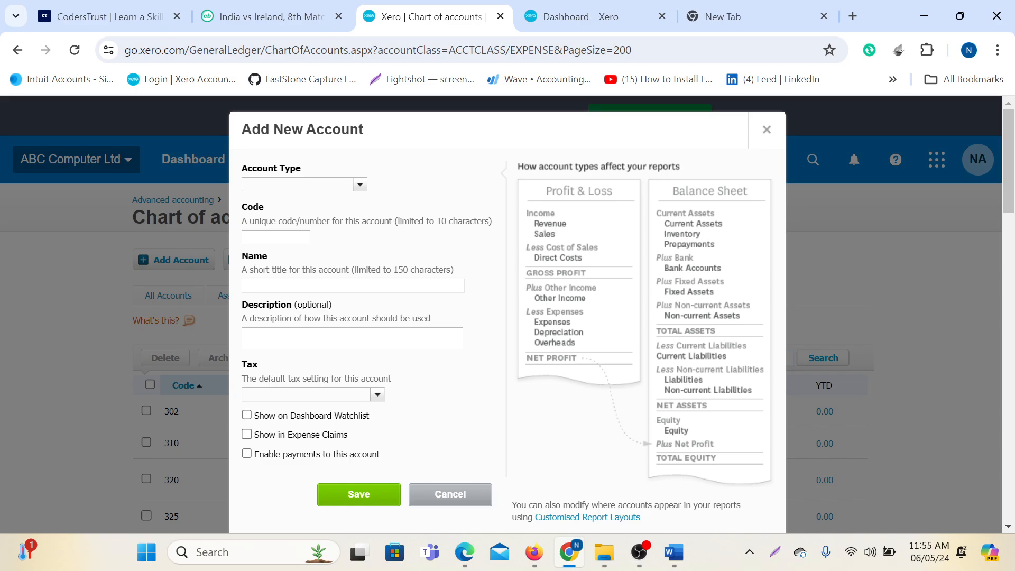
{"action": "type", "text": "o"}
{"action": "left_click", "coordinate": [290, 206]}
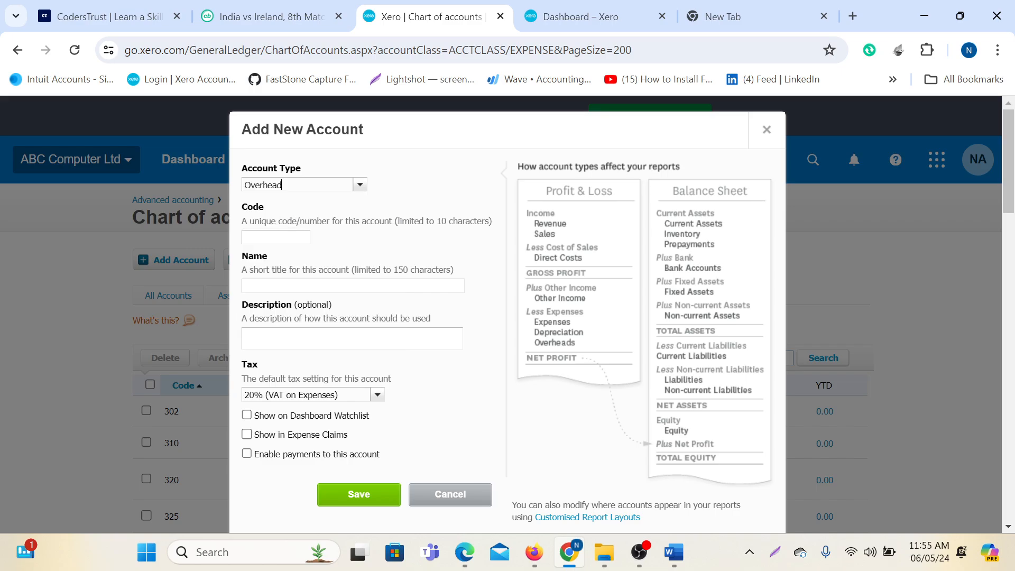
{"action": "key", "text": "Tab"}
{"action": "left_click", "coordinate": [316, 288]}
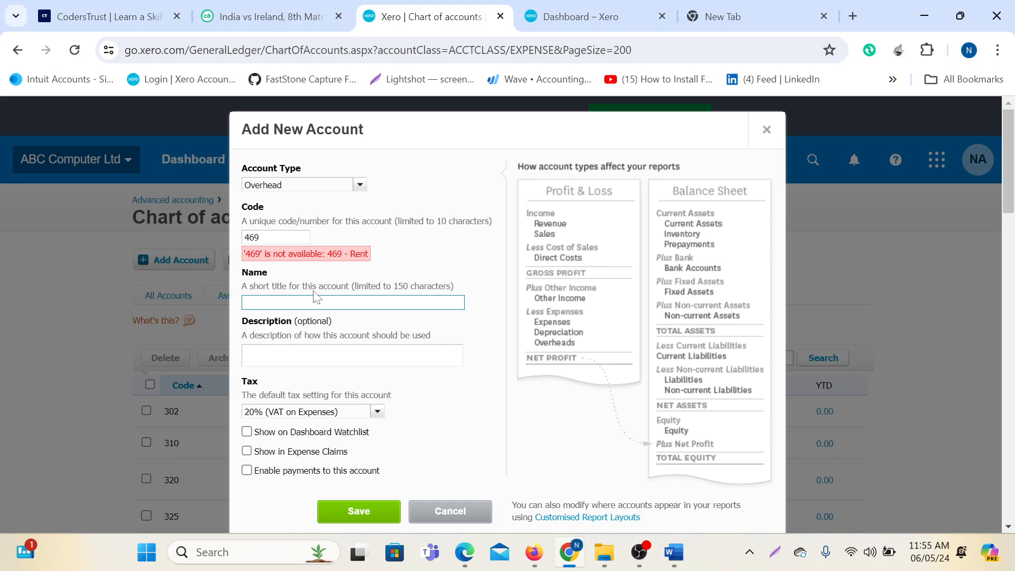
{"action": "left_click", "coordinate": [262, 237]}
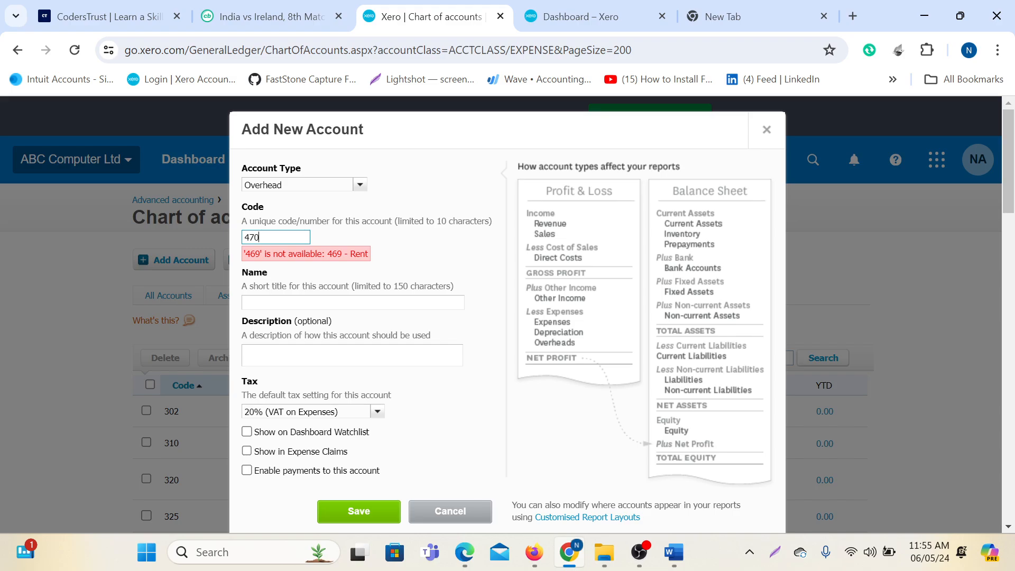
{"action": "key", "text": "Tab"}
Name and describe it 'Training and Development', show it on the watchlist, and save.
{"action": "type", "text": "Training and Development"}
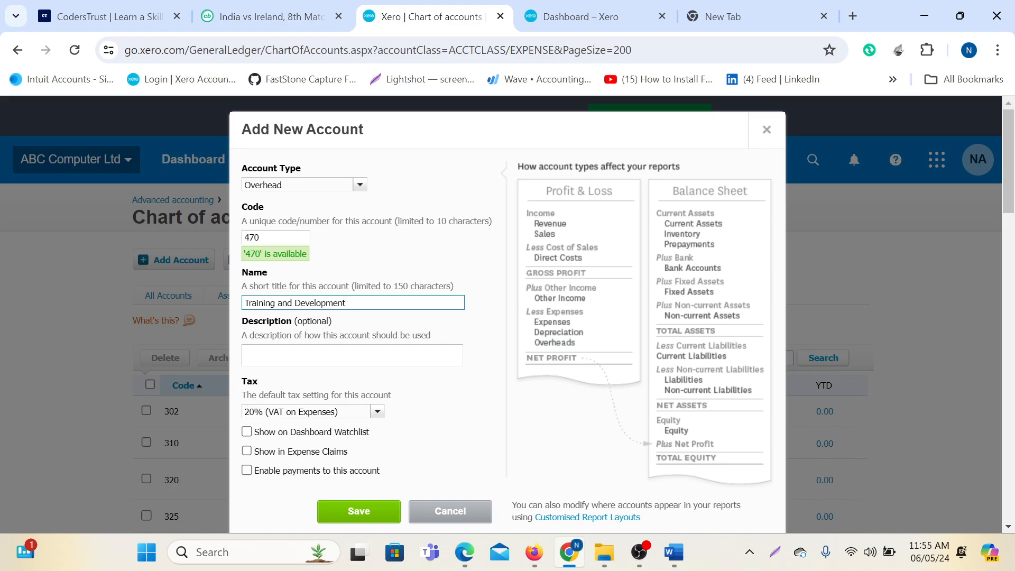
{"action": "left_click", "coordinate": [338, 355]}
{"action": "type", "text": "Training and Development"}
{"action": "scroll", "coordinate": [507, 314], "scroll_direction": "down", "scroll_amount": 3}
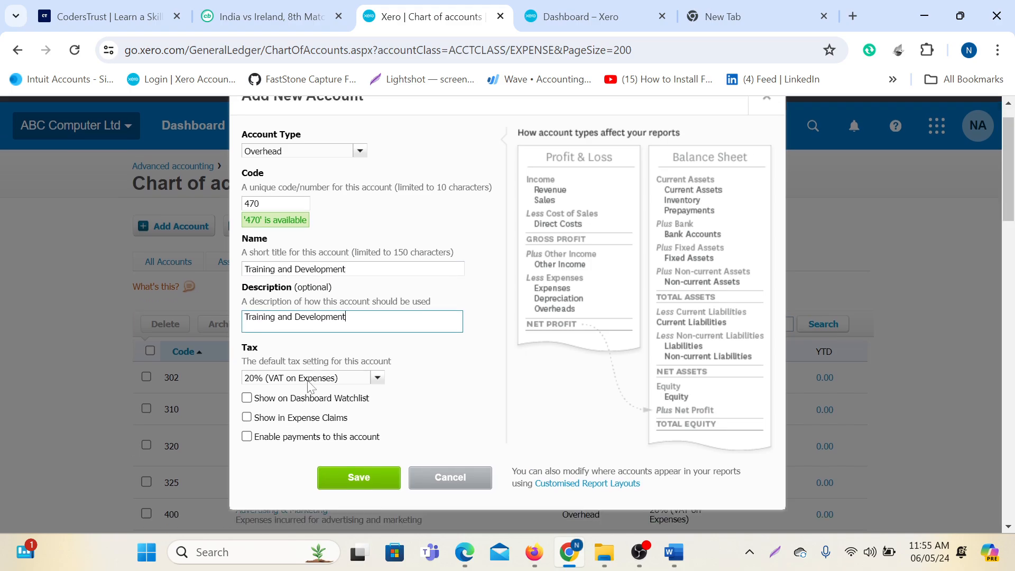
{"action": "left_click", "coordinate": [247, 274]}
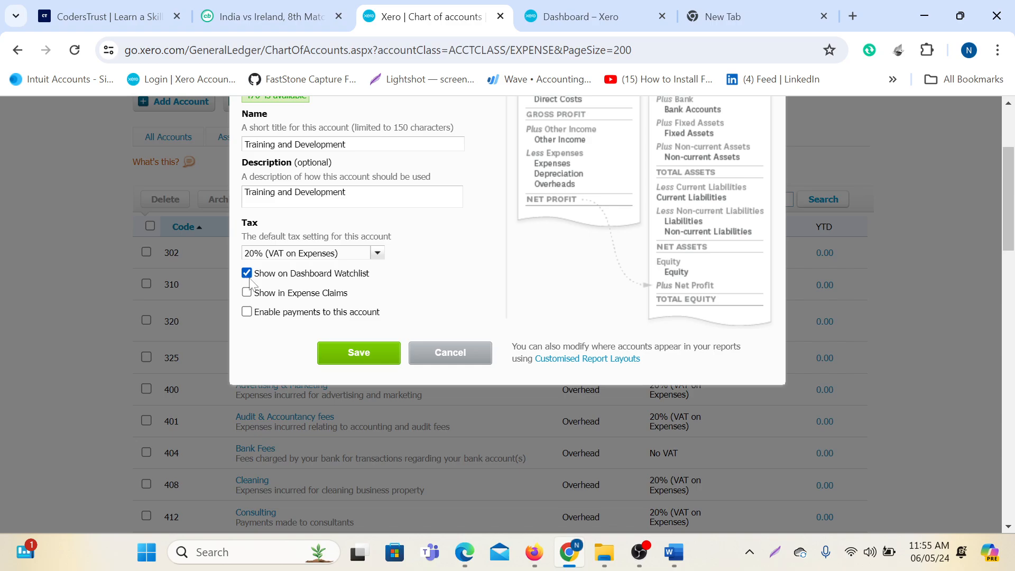
{"action": "left_click", "coordinate": [353, 354]}
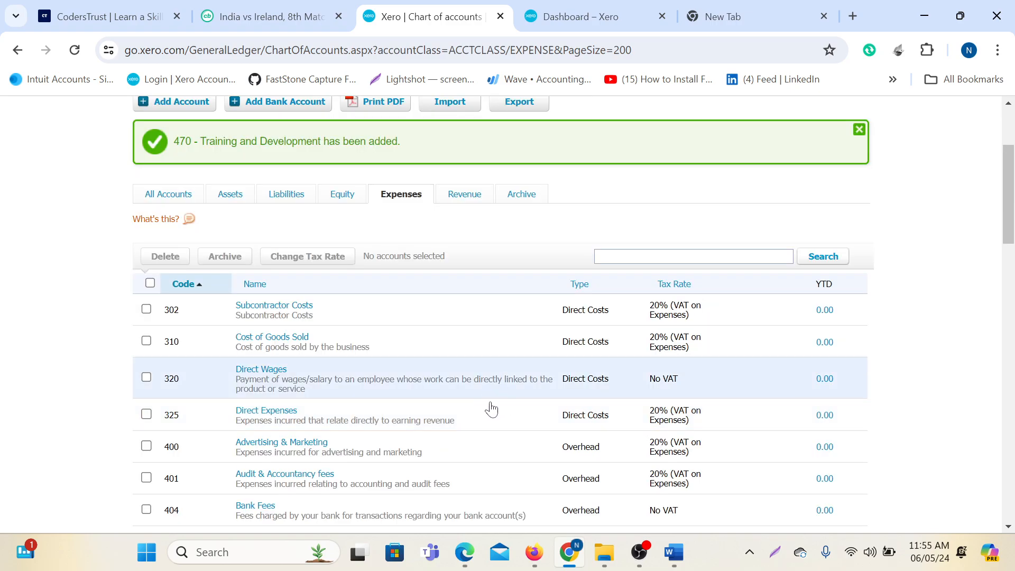
{"action": "scroll", "coordinate": [490, 408], "scroll_direction": "down", "scroll_amount": 15}
{"action": "scroll", "coordinate": [310, 431], "scroll_direction": "up", "scroll_amount": 3}
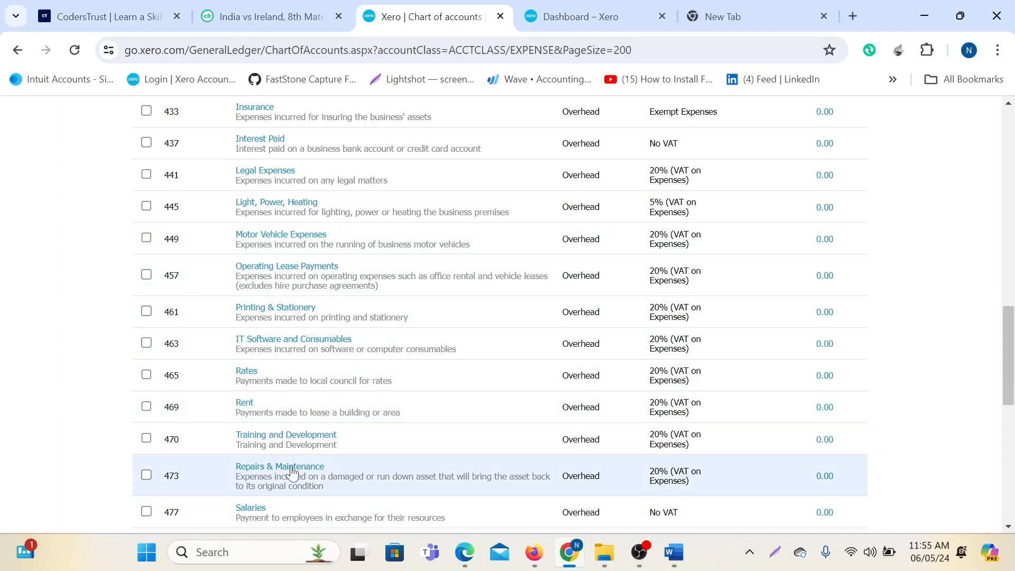
{"action": "mouse_move", "coordinate": [674, 551]}
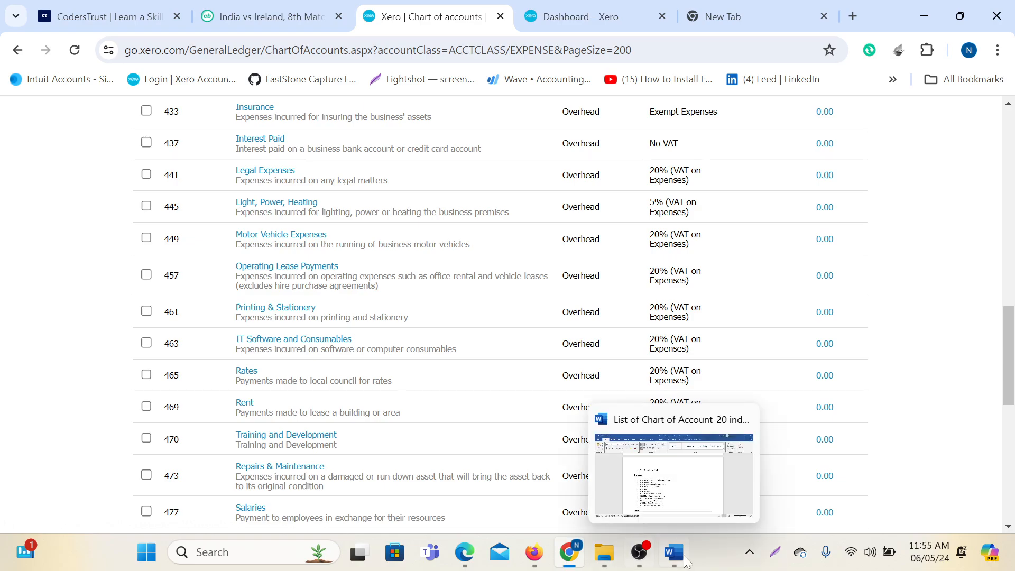
{"action": "left_click", "coordinate": [688, 476]}
{"action": "scroll", "coordinate": [500, 317], "scroll_direction": "down", "scroll_amount": 4}
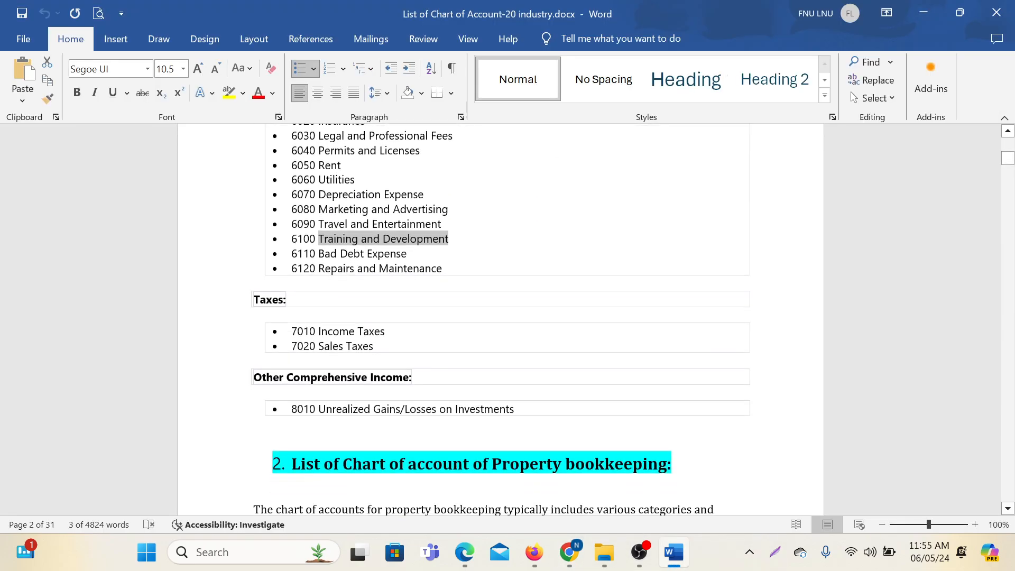
{"action": "scroll", "coordinate": [484, 369], "scroll_direction": "up", "scroll_amount": 15}
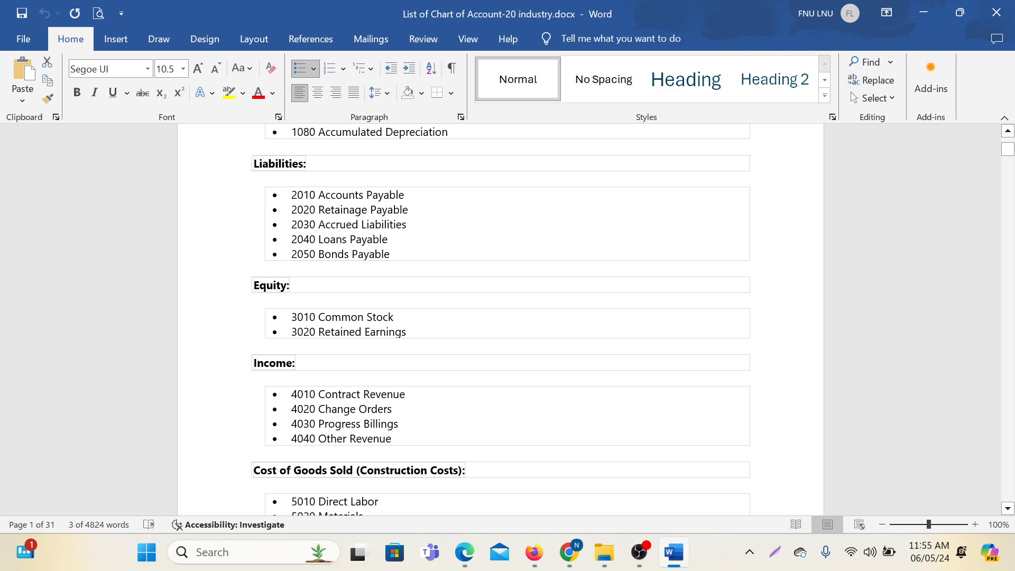
{"action": "scroll", "coordinate": [500, 317], "scroll_direction": "up", "scroll_amount": 6}
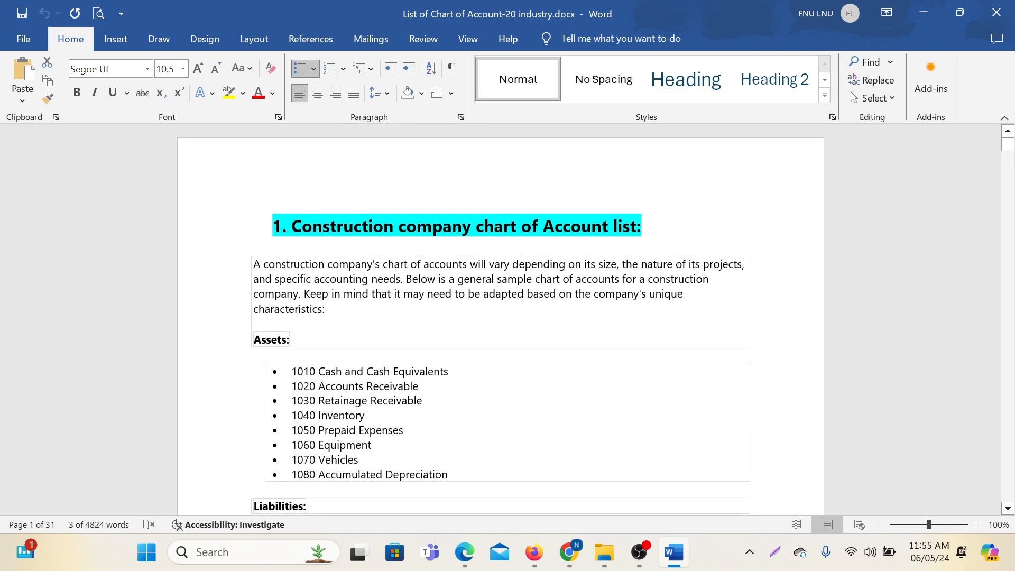
{"action": "left_click_drag", "start_coordinate": [293, 226], "coordinate": [649, 227]}
{"action": "scroll", "coordinate": [500, 317], "scroll_direction": "down", "scroll_amount": 3}
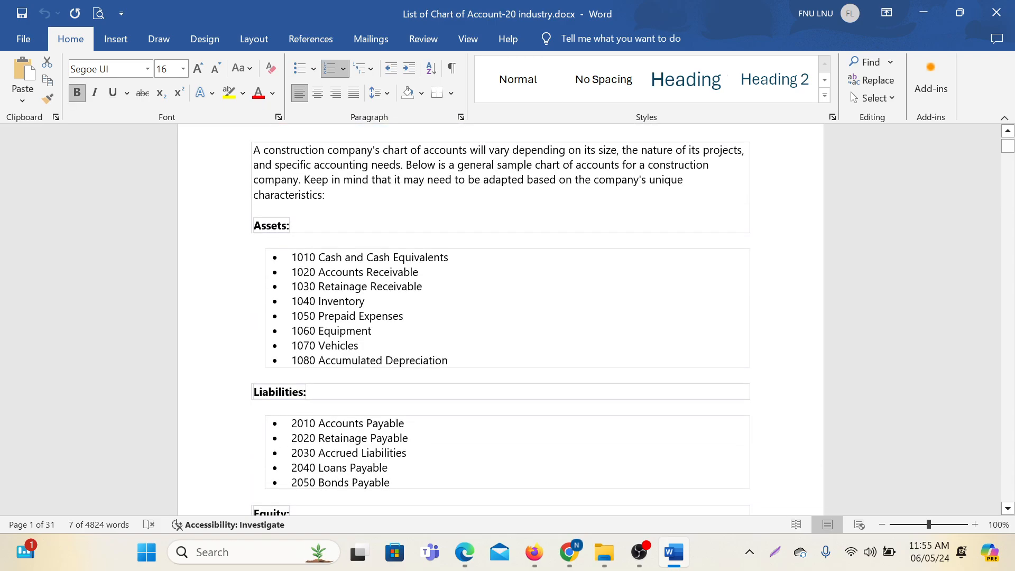
{"action": "scroll", "coordinate": [500, 317], "scroll_direction": "down", "scroll_amount": 2}
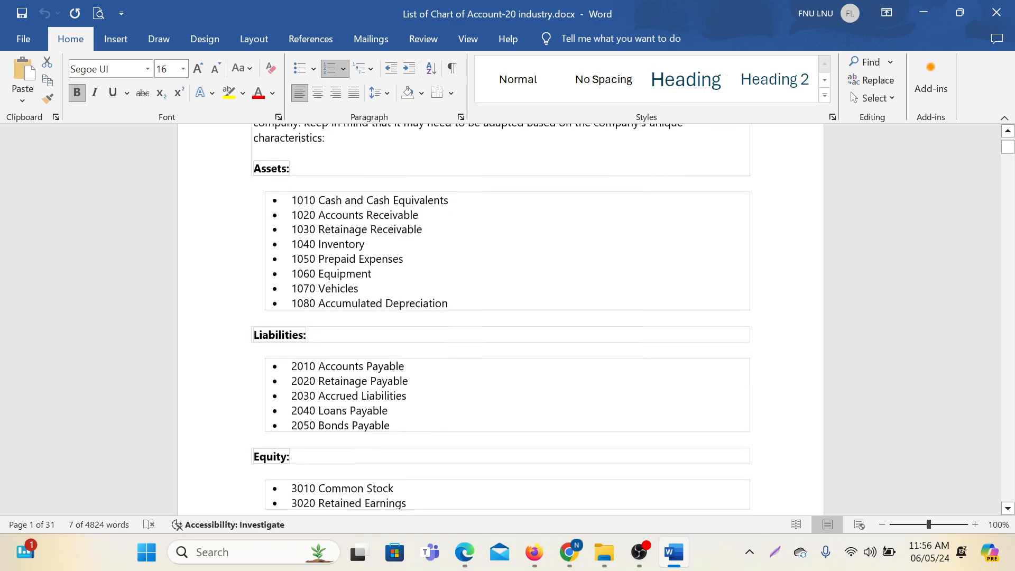
{"action": "scroll", "coordinate": [500, 318], "scroll_direction": "up", "scroll_amount": 1}
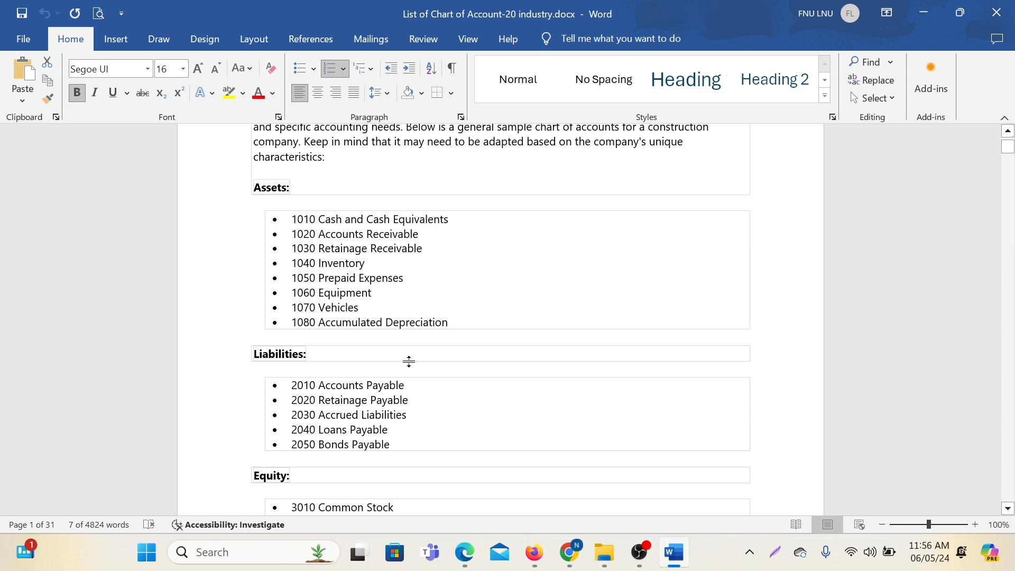
{"action": "scroll", "coordinate": [410, 361], "scroll_direction": "down", "scroll_amount": 2}
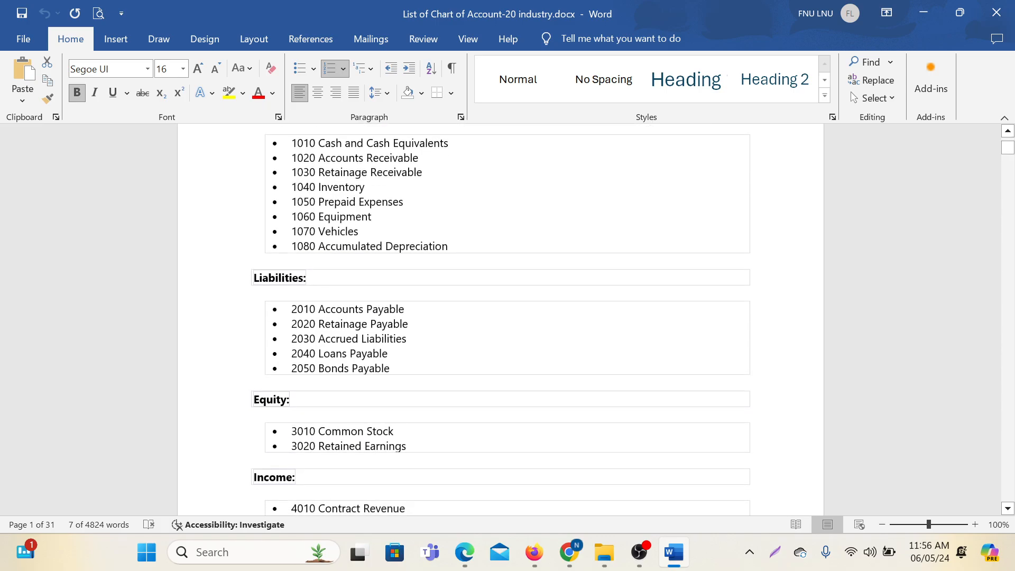
{"action": "scroll", "coordinate": [507, 383], "scroll_direction": "up", "scroll_amount": 7}
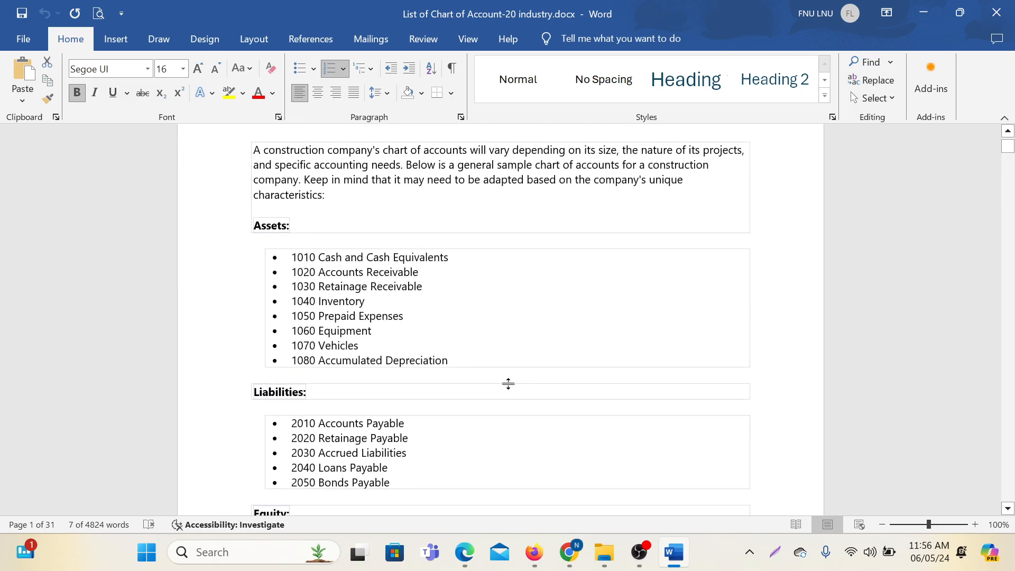
{"action": "mouse_move", "coordinate": [568, 552]}
{"action": "left_click", "coordinate": [563, 449]}
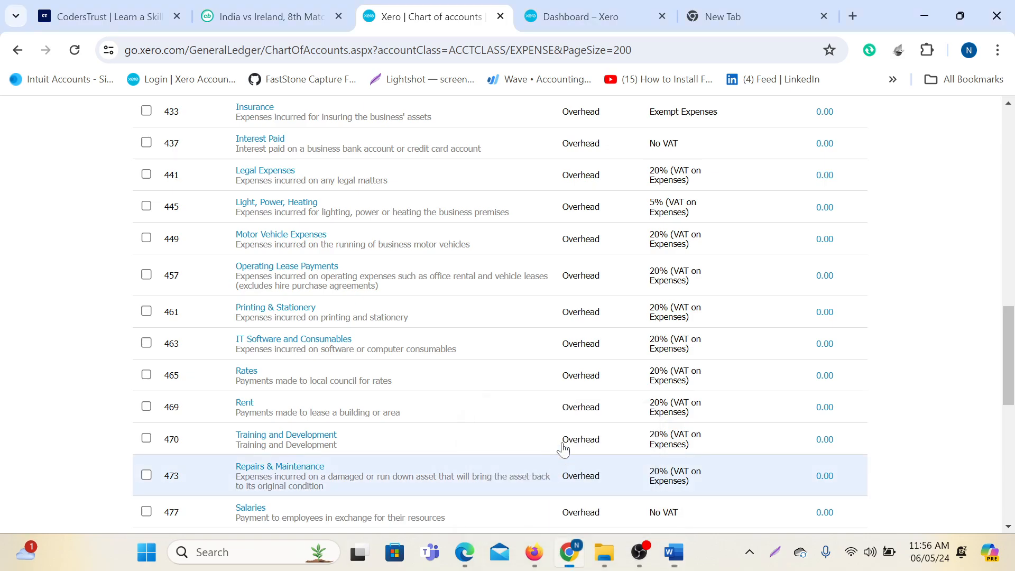
View the Revenue accounts, then bring forward the Word 'List of Chart of Account-20 industry' document.
{"action": "scroll", "coordinate": [370, 407], "scroll_direction": "up", "scroll_amount": 3}
{"action": "scroll", "coordinate": [370, 407], "scroll_direction": "up", "scroll_amount": 10}
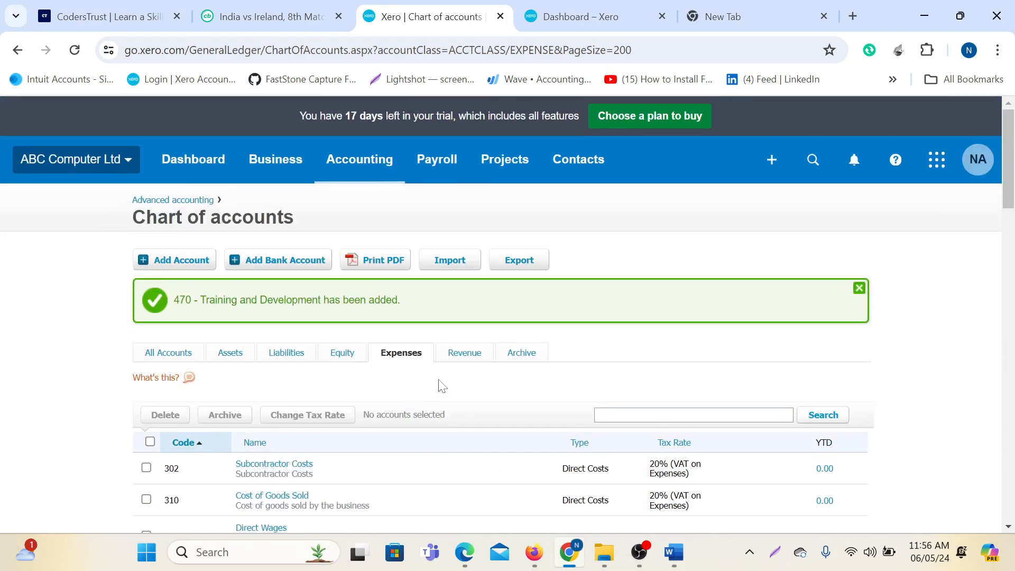
{"action": "left_click", "coordinate": [466, 353]}
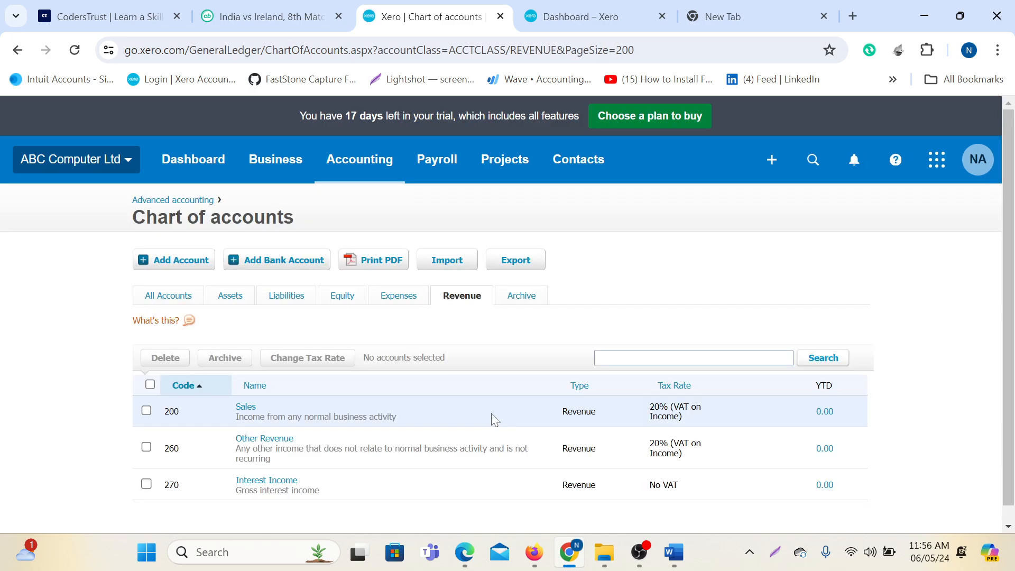
{"action": "scroll", "coordinate": [491, 413], "scroll_direction": "down", "scroll_amount": 1}
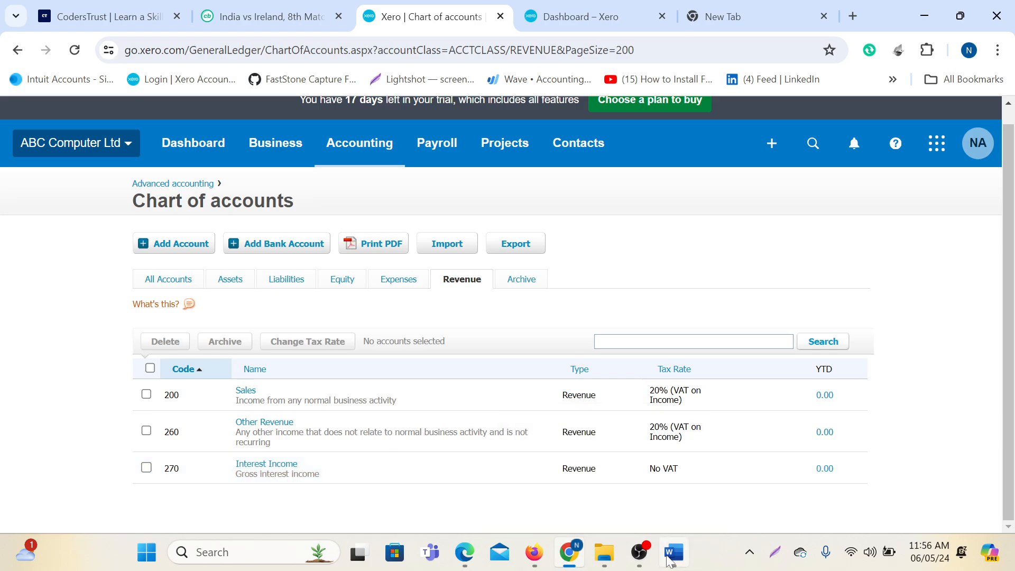
{"action": "mouse_move", "coordinate": [674, 552]}
{"action": "left_click", "coordinate": [689, 496]}
Select 'Contract Revenue' (item 4010) in Word's Income section and return to Xero.
{"action": "scroll", "coordinate": [500, 317], "scroll_direction": "down", "scroll_amount": 7}
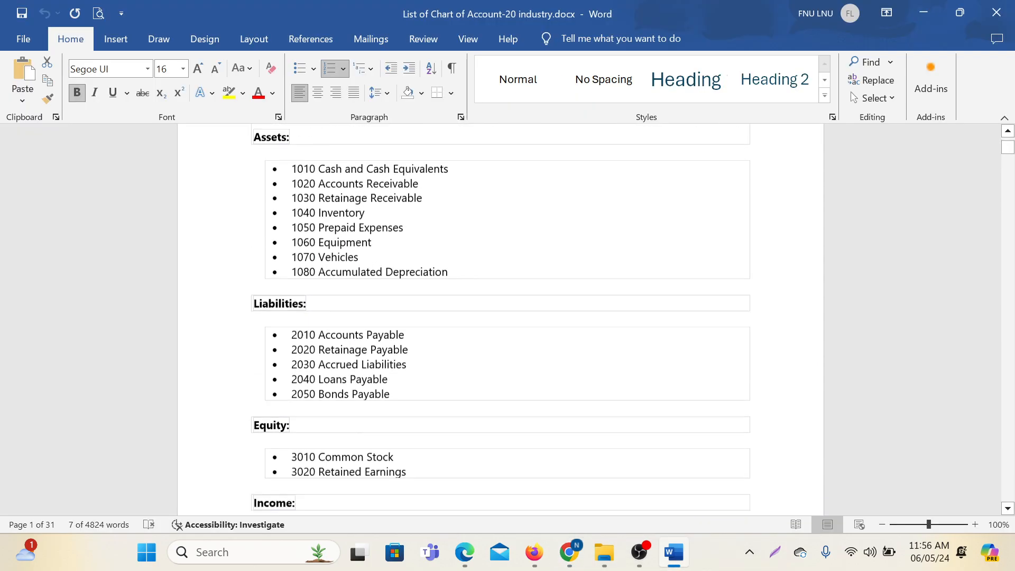
{"action": "scroll", "coordinate": [500, 317], "scroll_direction": "down", "scroll_amount": 2}
{"action": "scroll", "coordinate": [500, 317], "scroll_direction": "up", "scroll_amount": 1}
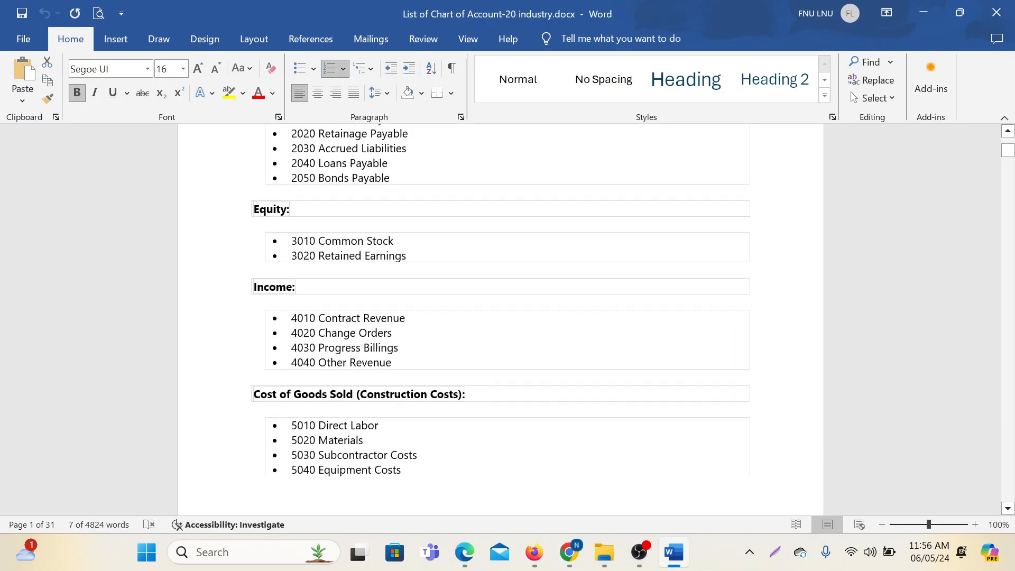
{"action": "left_click_drag", "start_coordinate": [318, 318], "coordinate": [405, 318]}
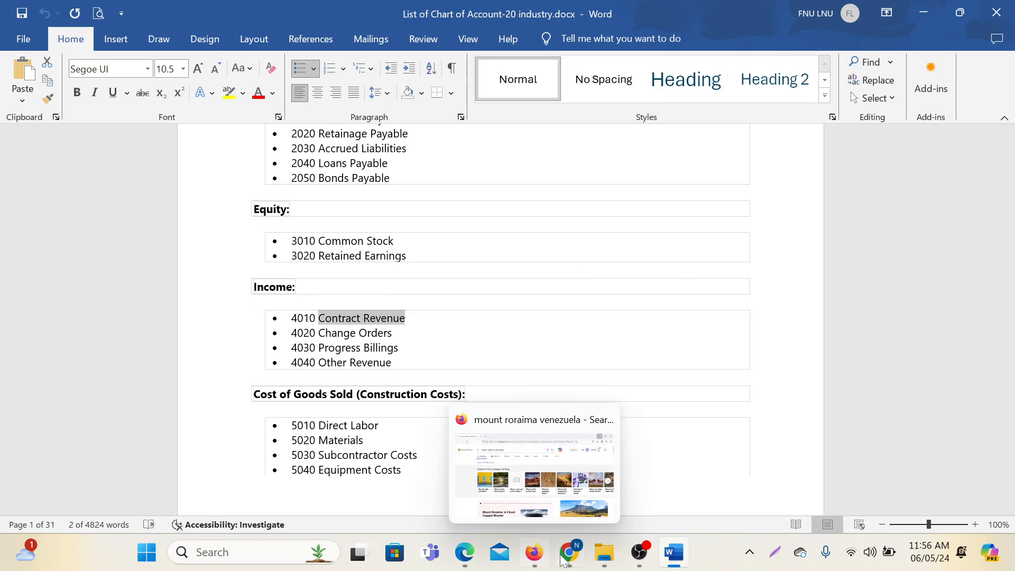
{"action": "left_click", "coordinate": [544, 444]}
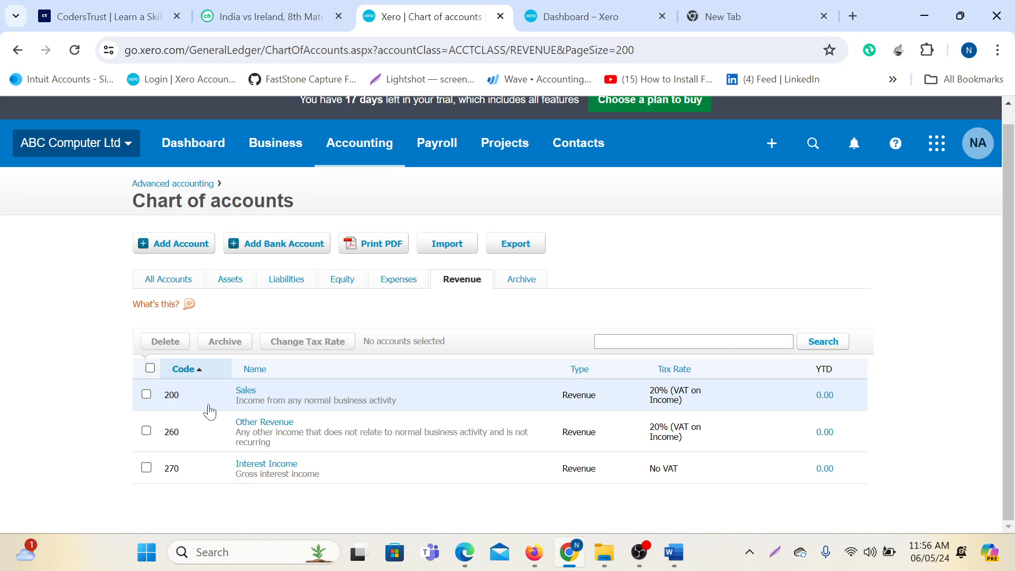
Start a new account, correcting its type from Expense to Revenue.
{"action": "left_click", "coordinate": [182, 244]}
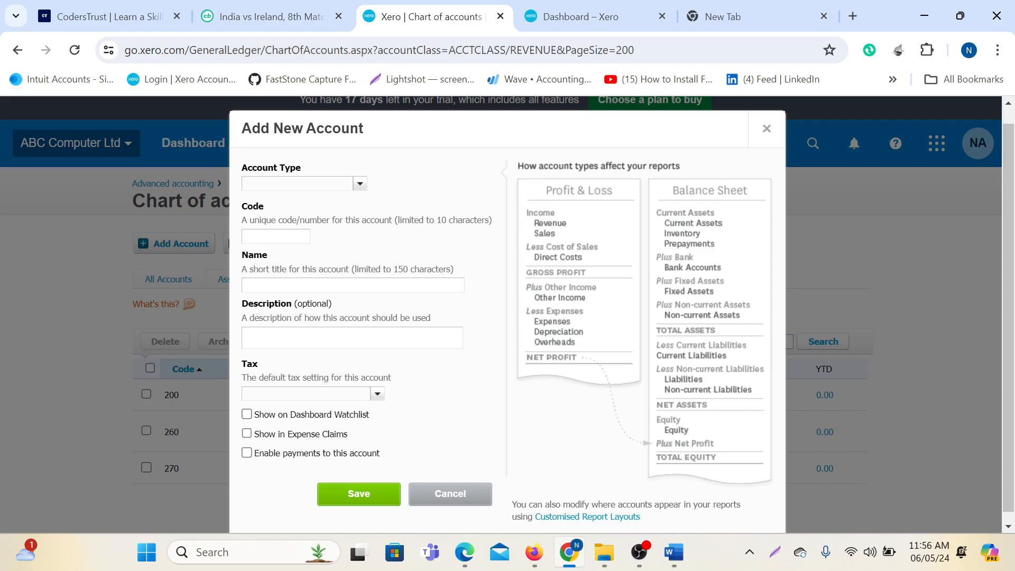
{"action": "type", "text": "e"}
{"action": "left_click", "coordinate": [307, 236]}
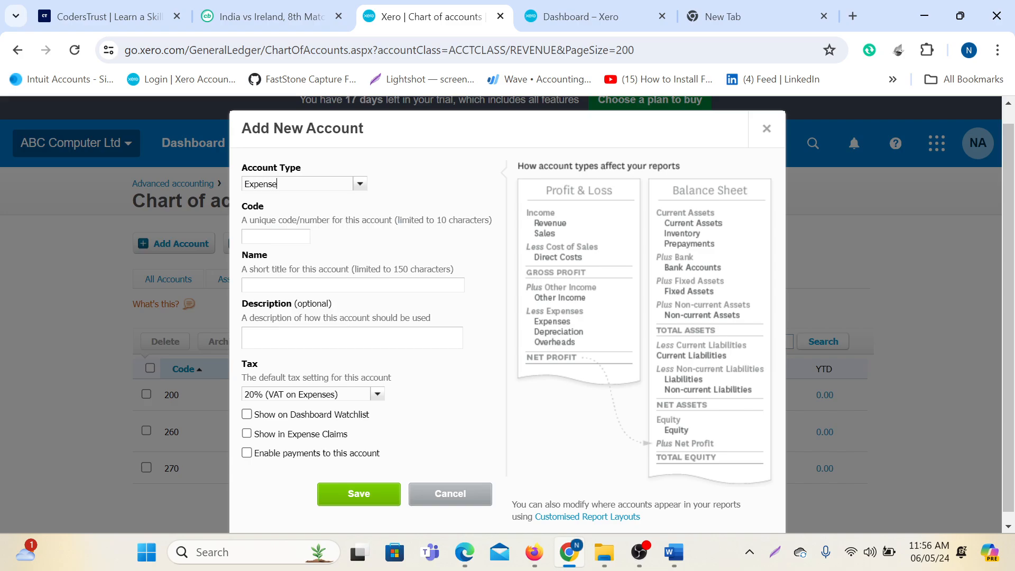
{"action": "left_click", "coordinate": [307, 236]}
{"action": "left_click_drag", "start_coordinate": [292, 184], "coordinate": [217, 198]}
{"action": "type", "text": "re"}
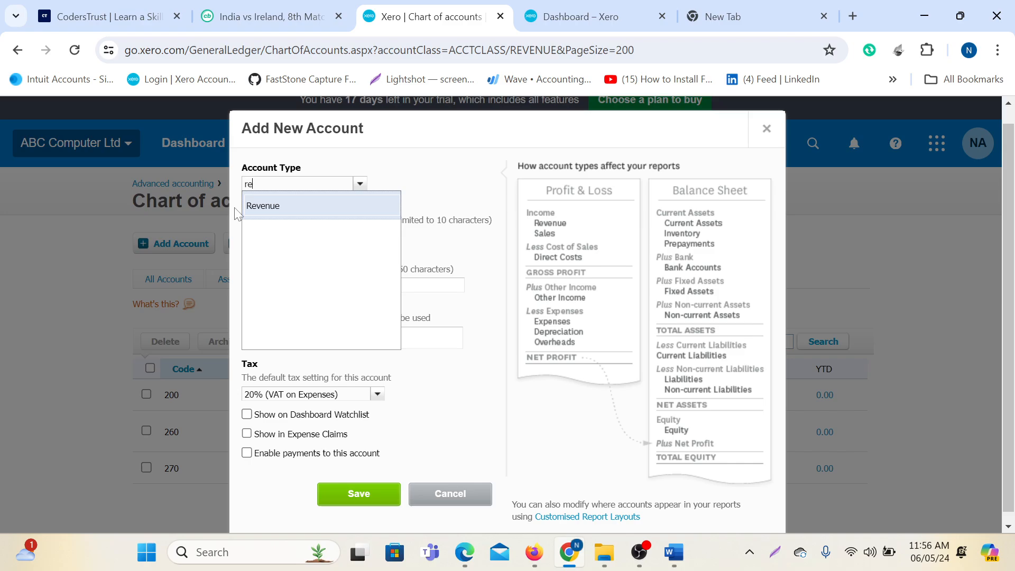
{"action": "type", "text": "v"}
{"action": "left_click", "coordinate": [273, 212]}
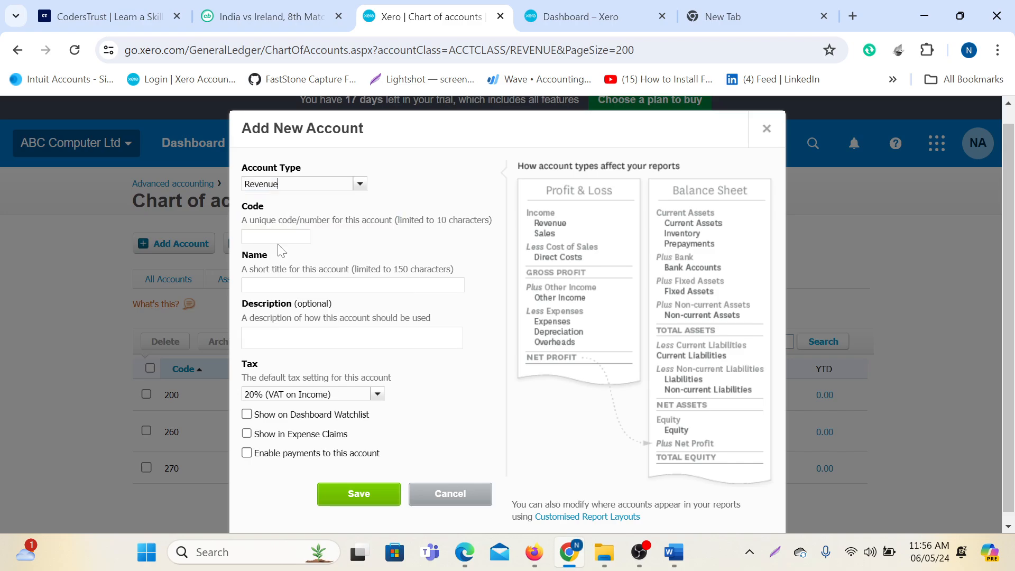
{"action": "left_click", "coordinate": [275, 236]}
Give it code 210, name and description 'Contract Revenue', watchlist on, and save.
{"action": "key", "text": "Tab"}
{"action": "type", "text": "Contract Revenue"}
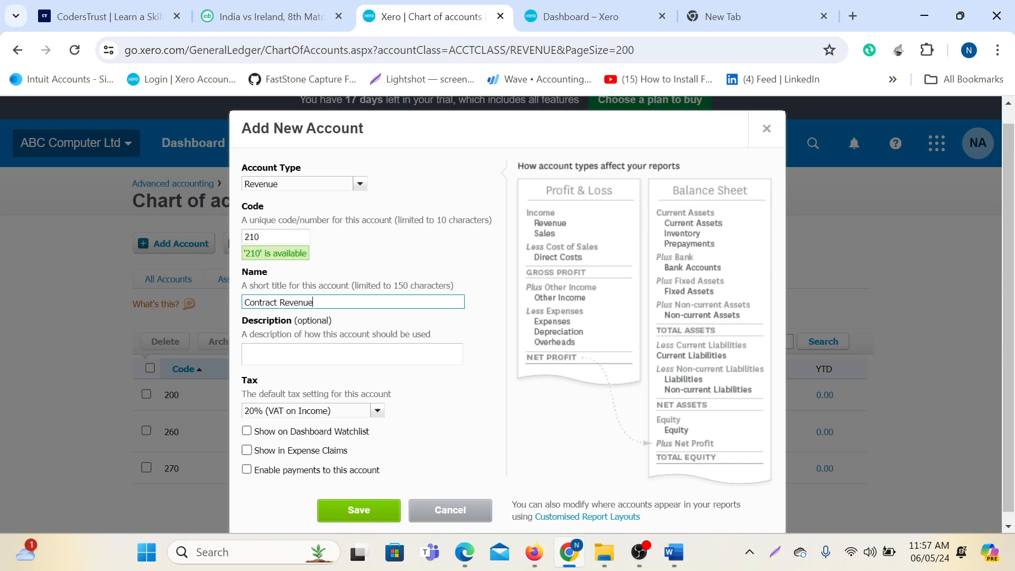
{"action": "key", "text": "Tab"}
{"action": "type", "text": "Contract Revenue"}
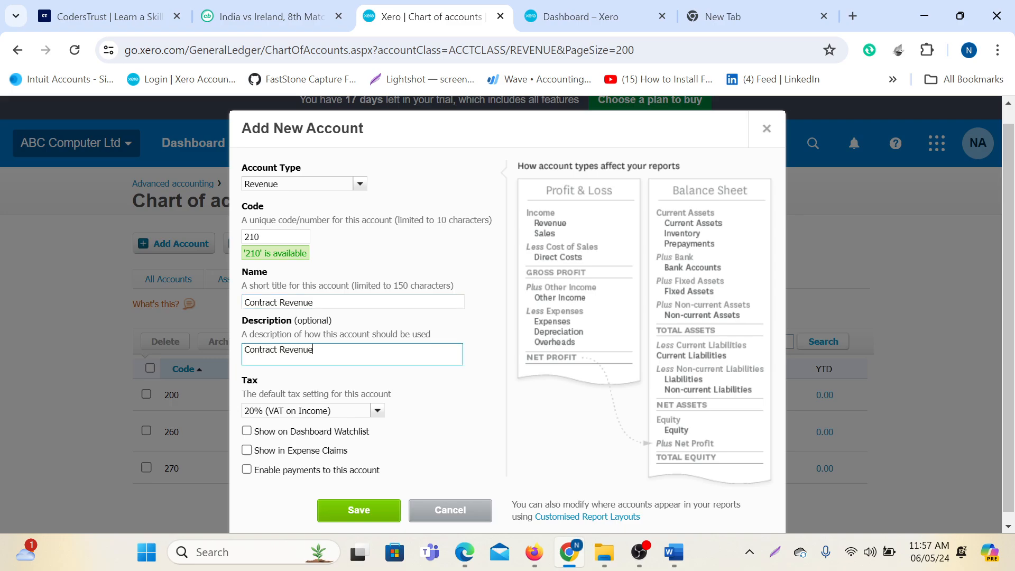
{"action": "left_click", "coordinate": [247, 430]}
{"action": "left_click", "coordinate": [359, 511]}
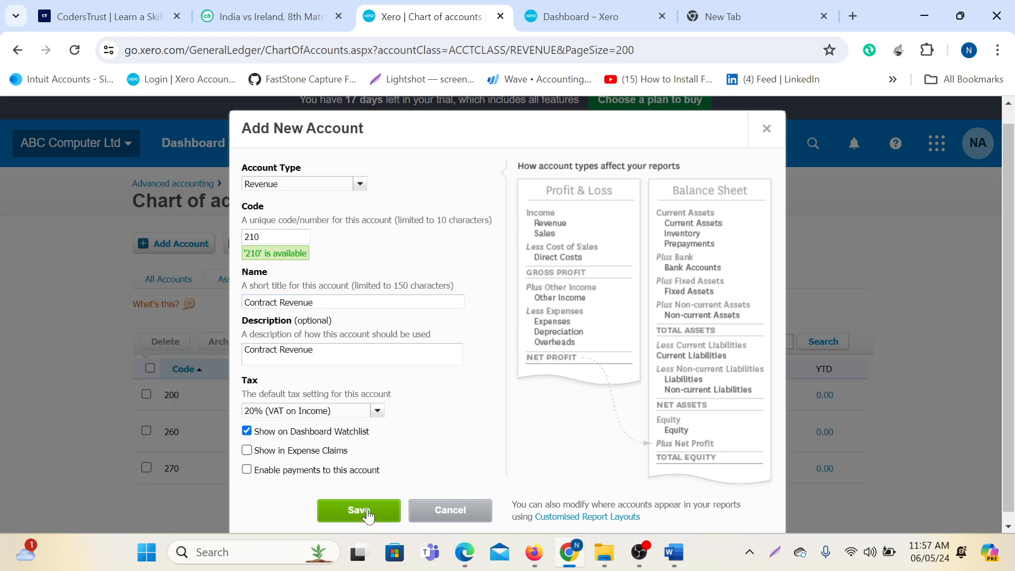
{"action": "scroll", "coordinate": [567, 391], "scroll_direction": "down", "scroll_amount": 2}
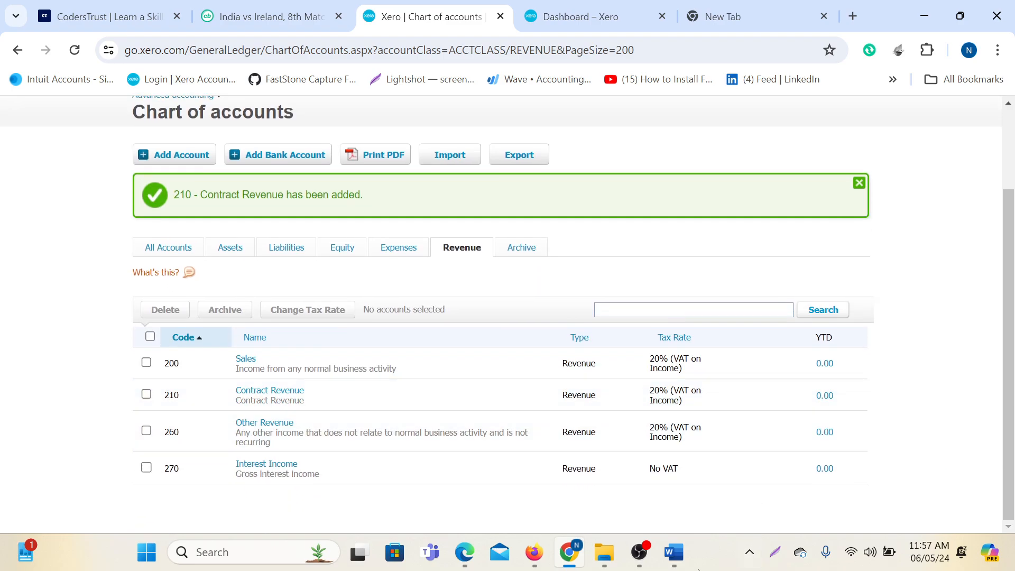
Cancel an unneeded Add Account form and list All Accounts, confirming 210 Contract Revenue appears.
{"action": "left_click", "coordinate": [639, 553]}
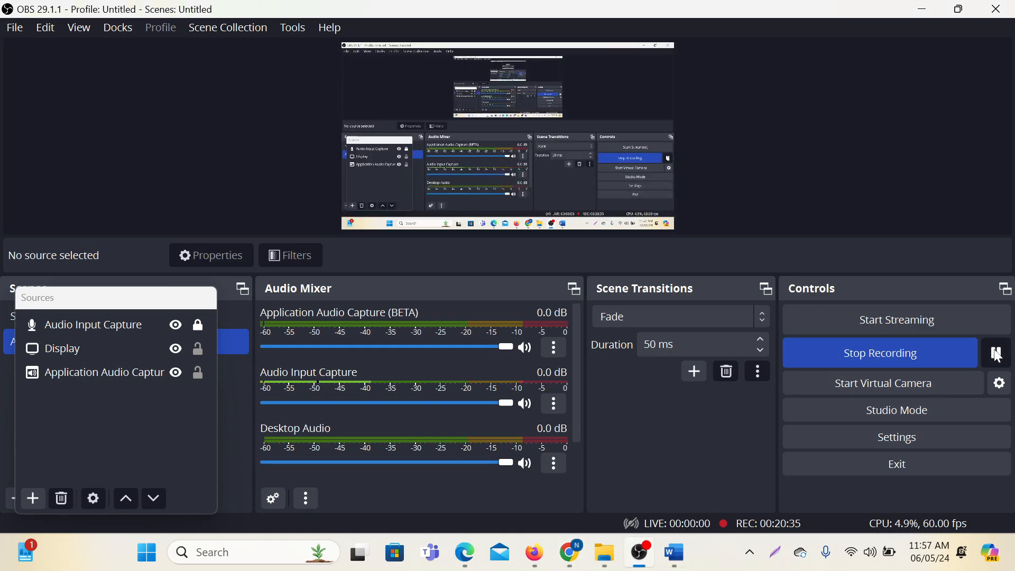
{"action": "left_click", "coordinate": [573, 555]}
{"action": "scroll", "coordinate": [582, 376], "scroll_direction": "up", "scroll_amount": 2}
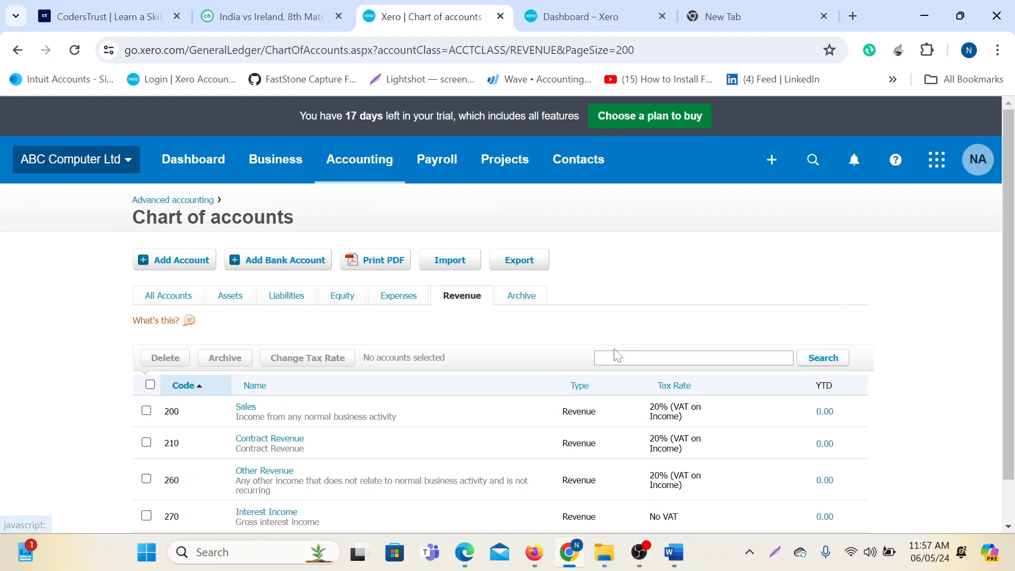
{"action": "left_click", "coordinate": [180, 267]}
{"action": "left_click", "coordinate": [761, 118]}
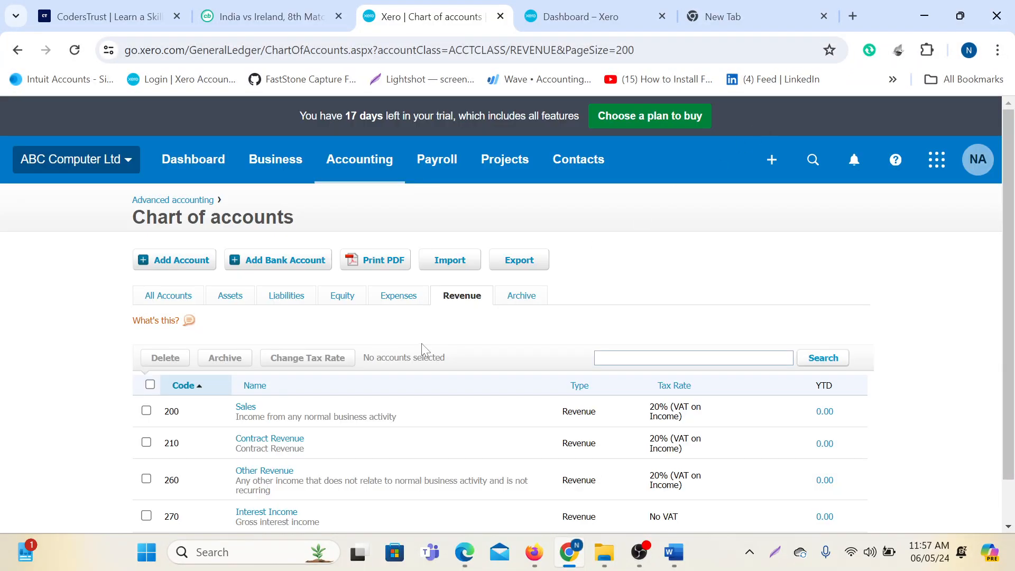
{"action": "scroll", "coordinate": [526, 401], "scroll_direction": "down", "scroll_amount": 1}
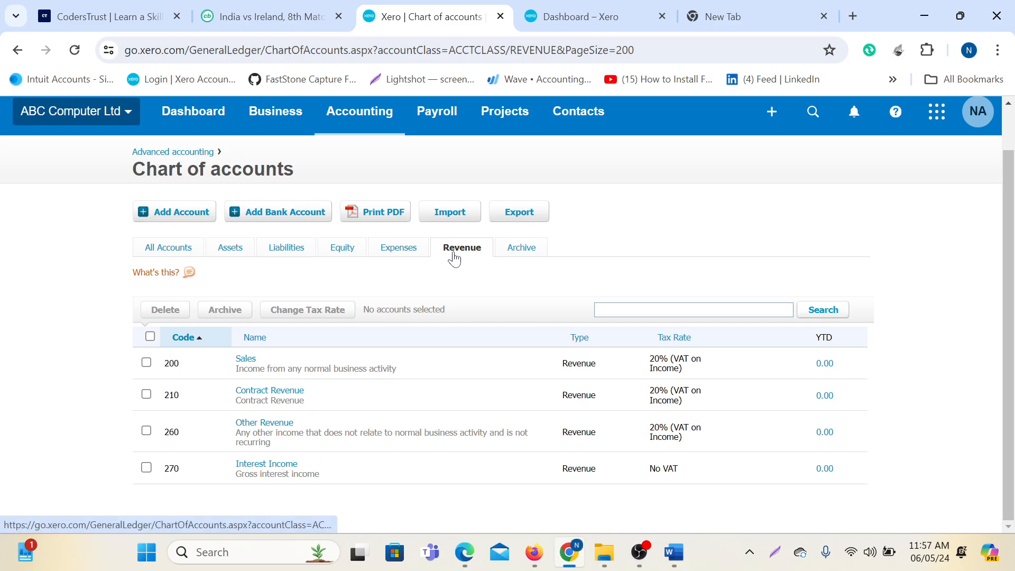
{"action": "left_click", "coordinate": [180, 253]}
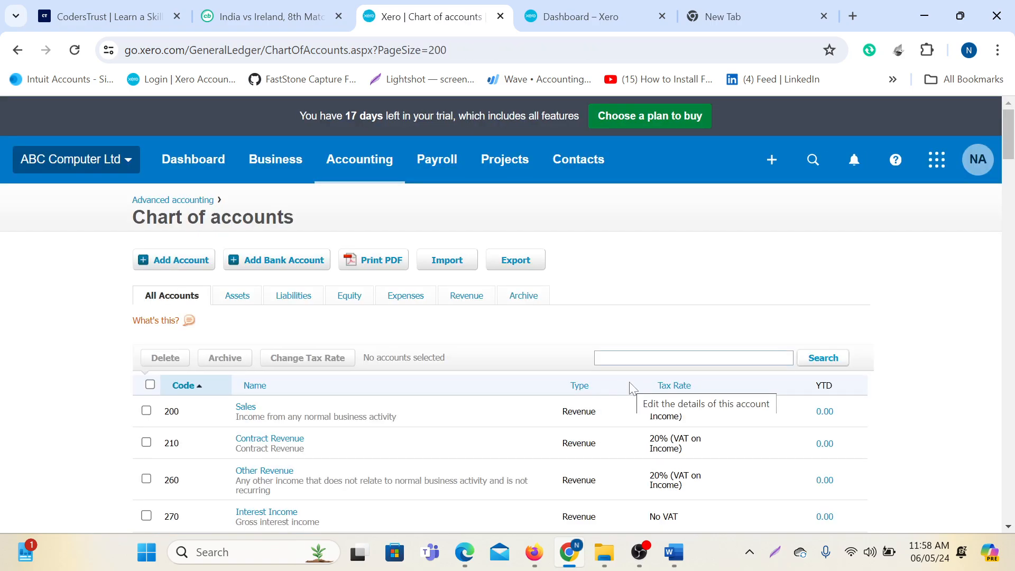
{"action": "scroll", "coordinate": [610, 373], "scroll_direction": "down", "scroll_amount": 20}
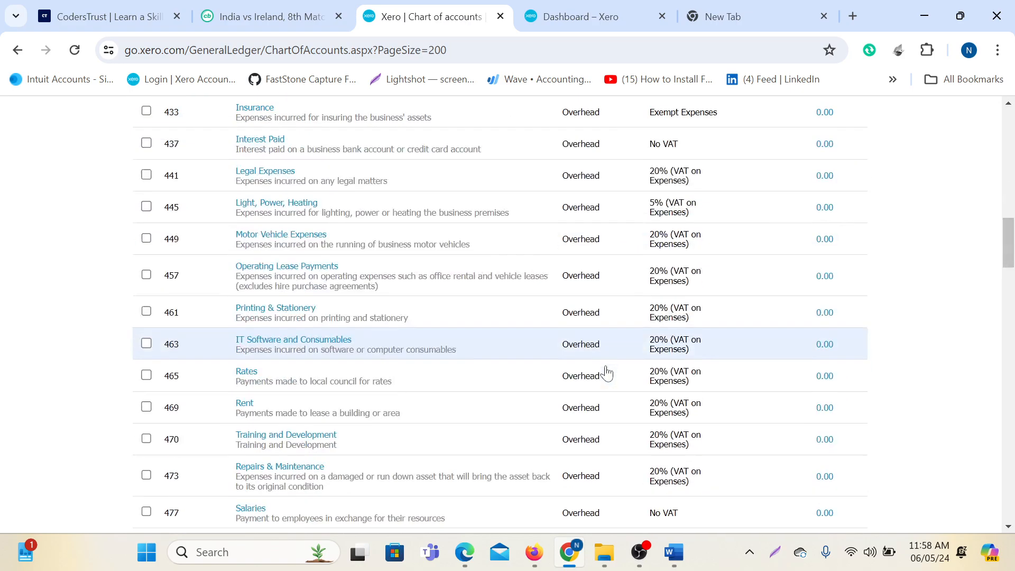
{"action": "scroll", "coordinate": [607, 373], "scroll_direction": "up", "scroll_amount": 20}
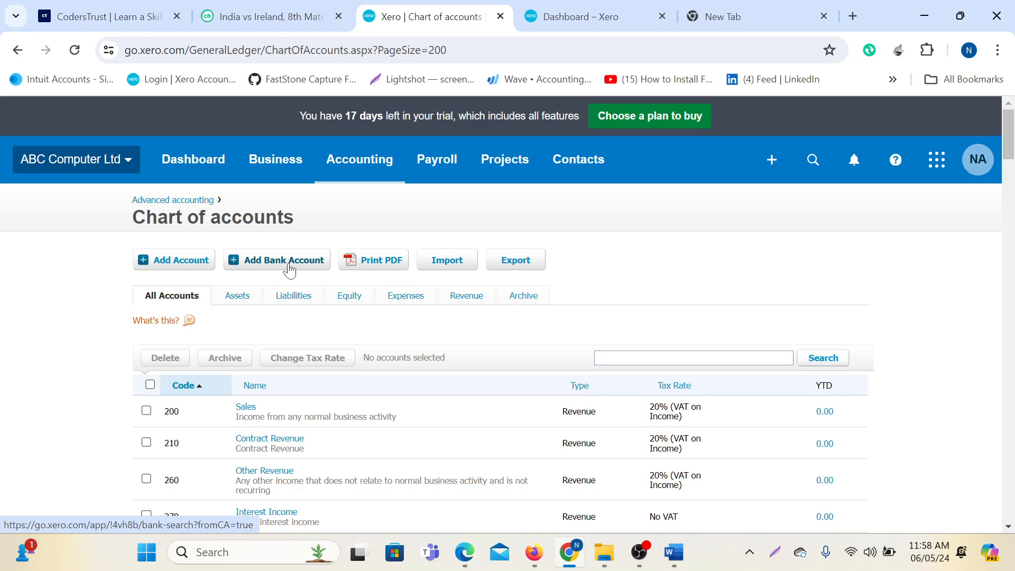
Open Add Bank Accounts and browse the Popular banks in United Kingdom list.
{"action": "left_click", "coordinate": [253, 267]}
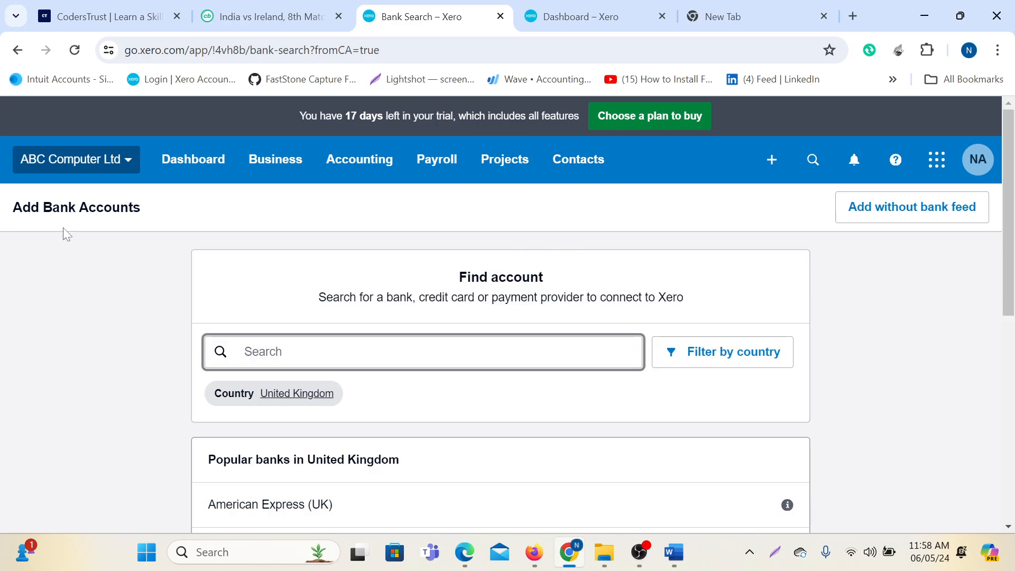
{"action": "scroll", "coordinate": [597, 396], "scroll_direction": "down", "scroll_amount": 4}
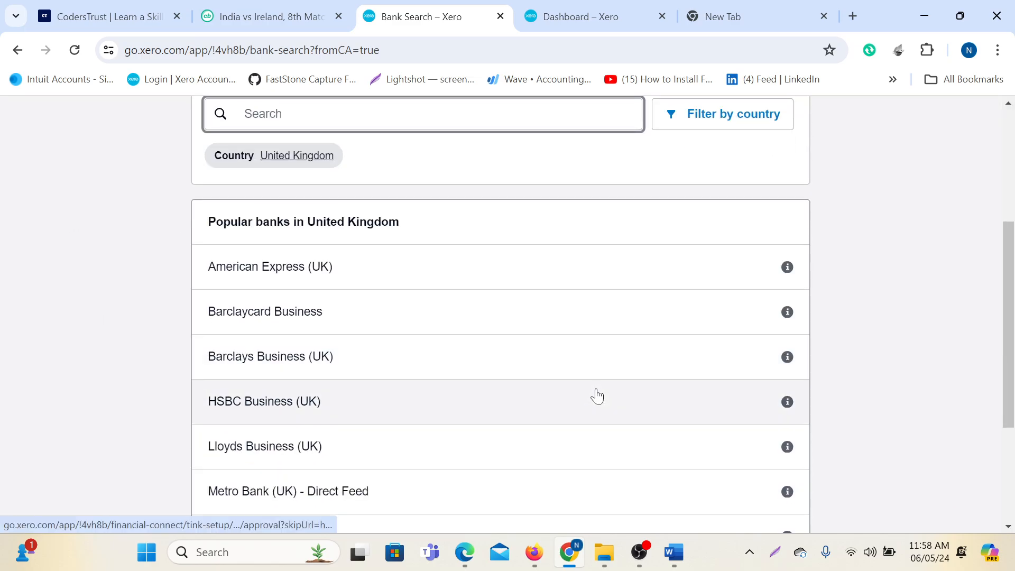
{"action": "scroll", "coordinate": [596, 390], "scroll_direction": "up", "scroll_amount": 3}
{"action": "scroll", "coordinate": [462, 383], "scroll_direction": "down", "scroll_amount": 1}
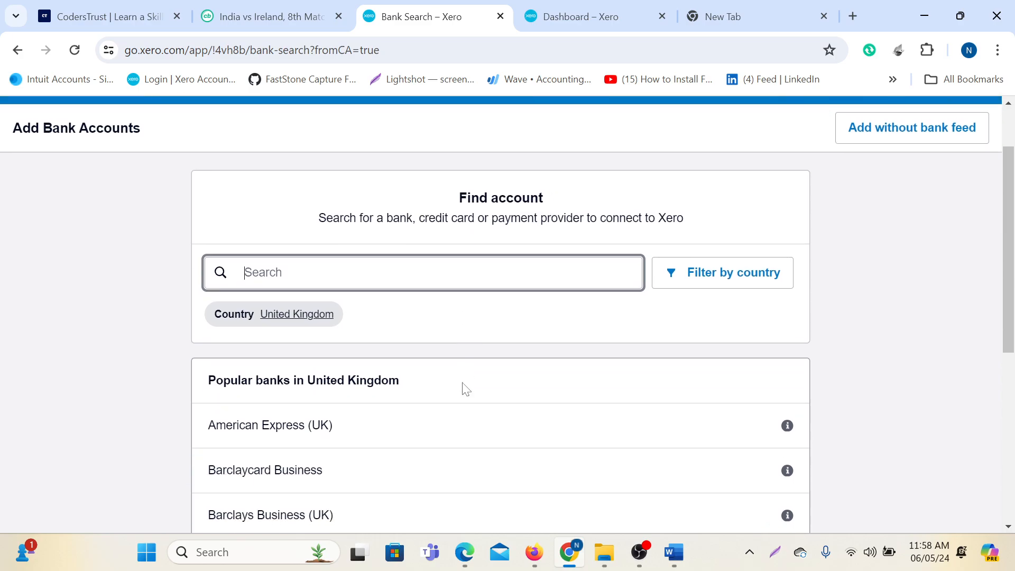
{"action": "scroll", "coordinate": [268, 333], "scroll_direction": "down", "scroll_amount": 1}
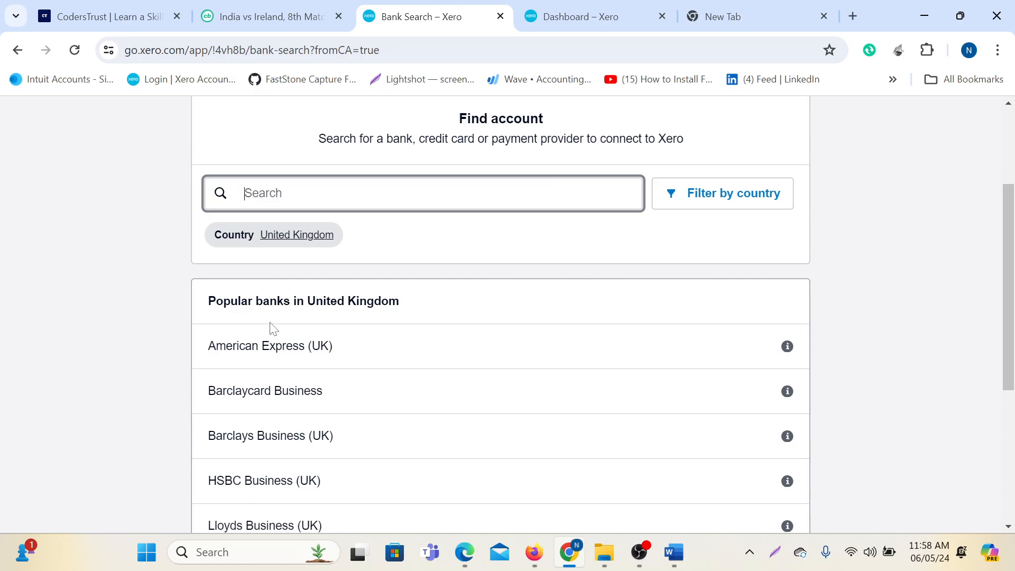
{"action": "scroll", "coordinate": [362, 320], "scroll_direction": "down", "scroll_amount": 2}
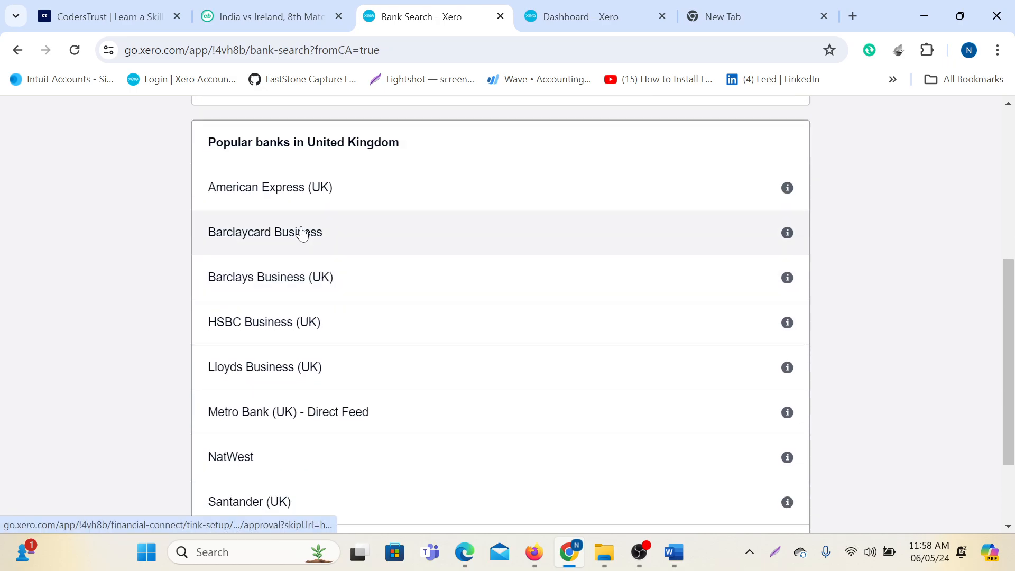
{"action": "scroll", "coordinate": [299, 211], "scroll_direction": "down", "scroll_amount": 2}
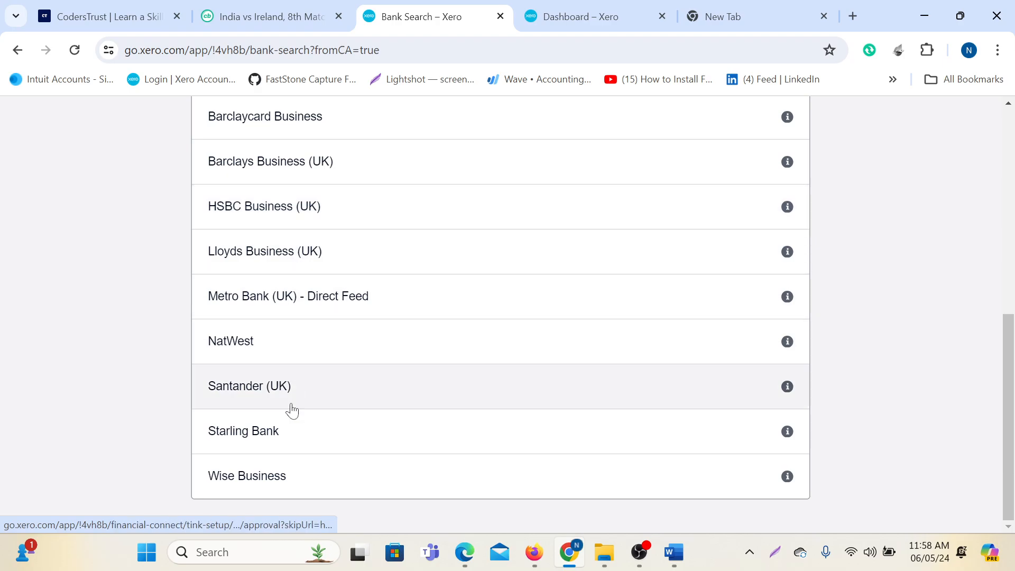
{"action": "scroll", "coordinate": [353, 435], "scroll_direction": "up", "scroll_amount": 1}
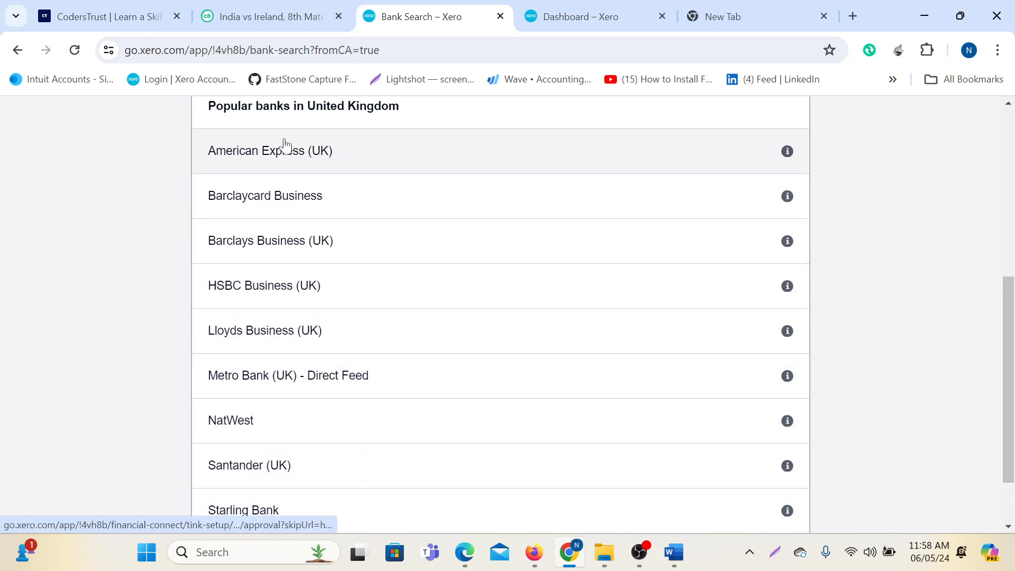
{"action": "scroll", "coordinate": [382, 443], "scroll_direction": "up", "scroll_amount": 2}
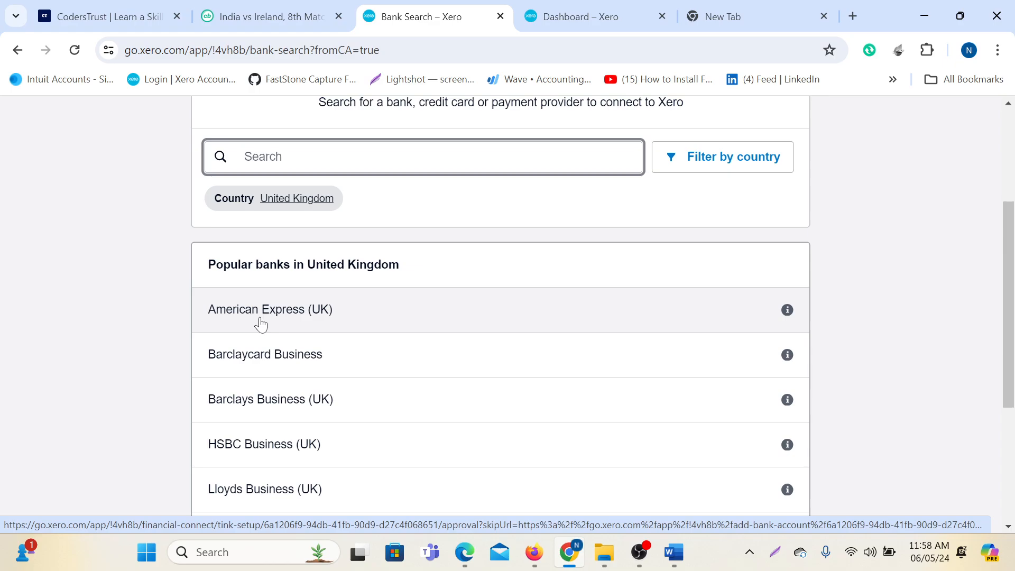
{"action": "scroll", "coordinate": [261, 324], "scroll_direction": "up", "scroll_amount": 3}
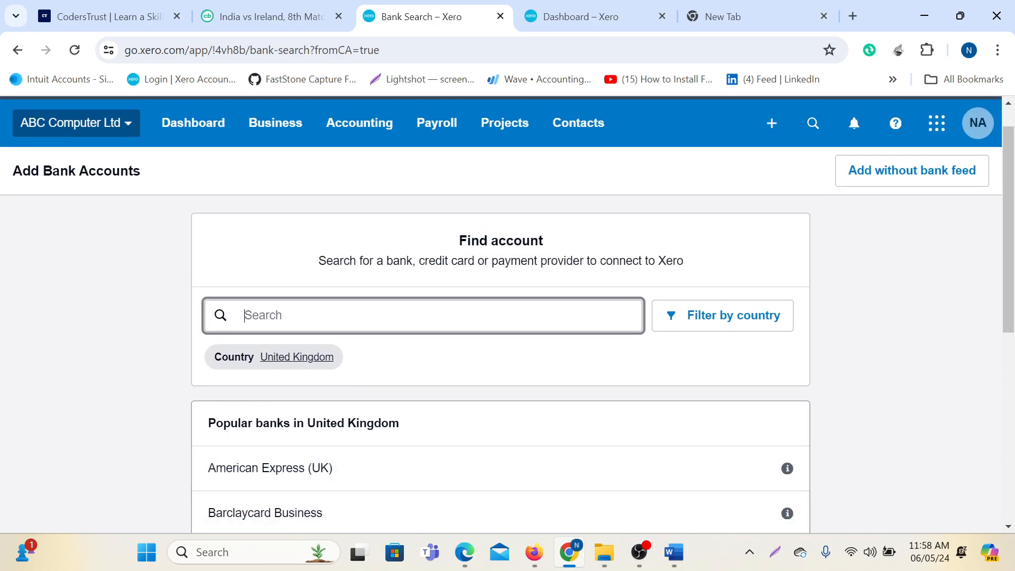
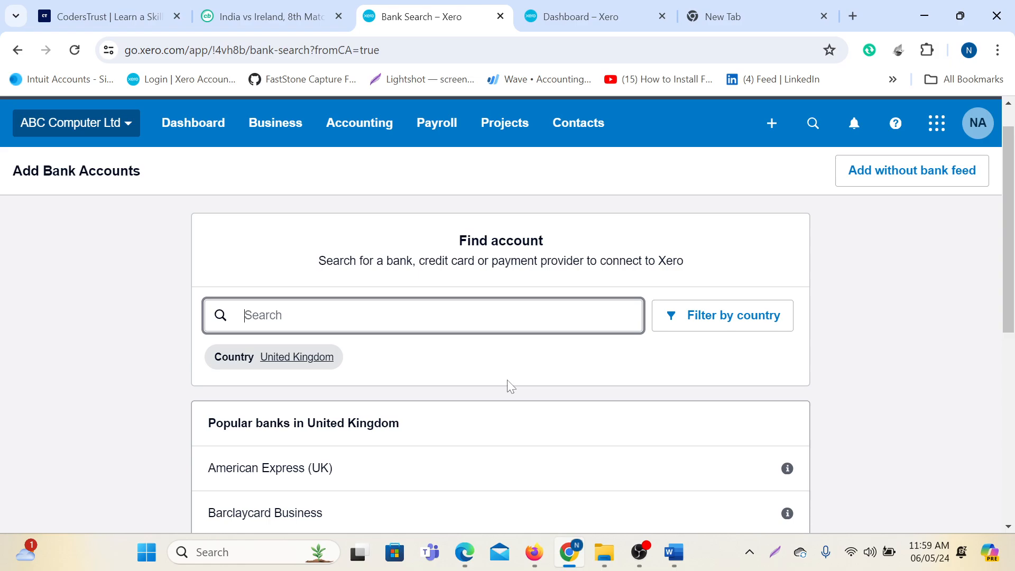
Annotate a screenshot, boxing the bank search field and the add-without-bank-feed option in red.
{"action": "key", "text": "Print"}
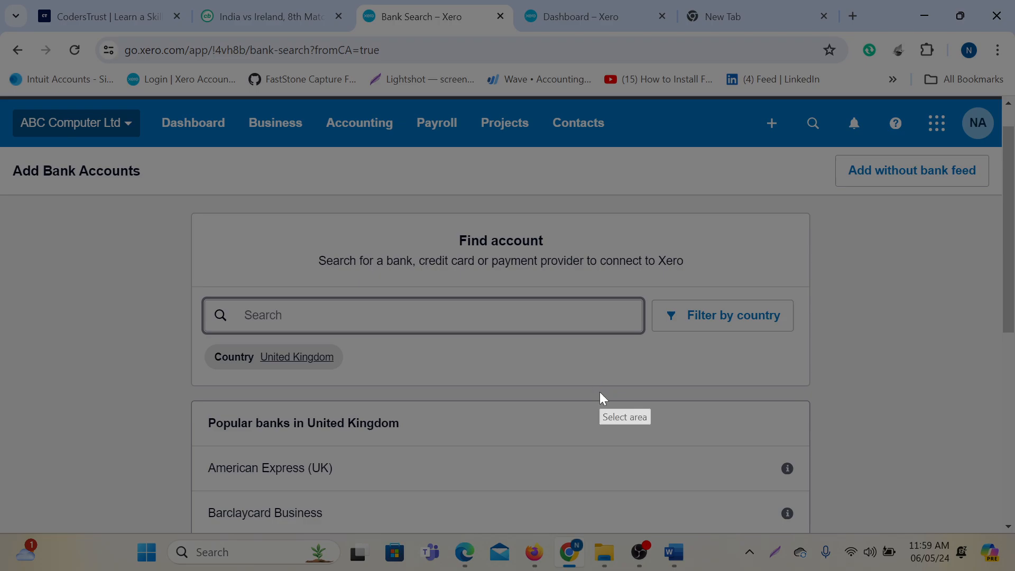
{"action": "left_click_drag", "start_coordinate": [1, 0], "coordinate": [1013, 570]}
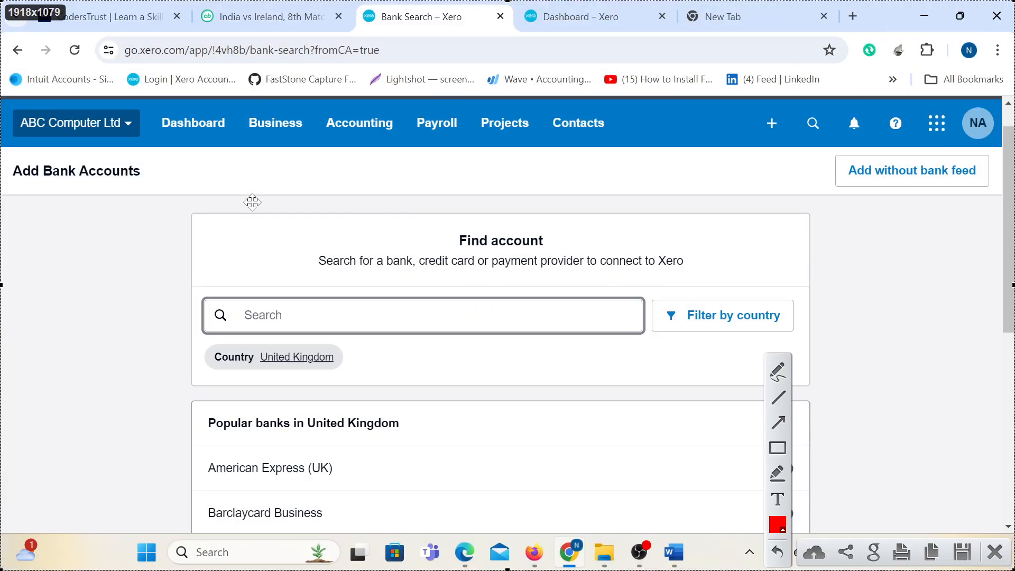
{"action": "left_click", "coordinate": [781, 449]}
{"action": "left_click_drag", "start_coordinate": [193, 293], "coordinate": [422, 335]}
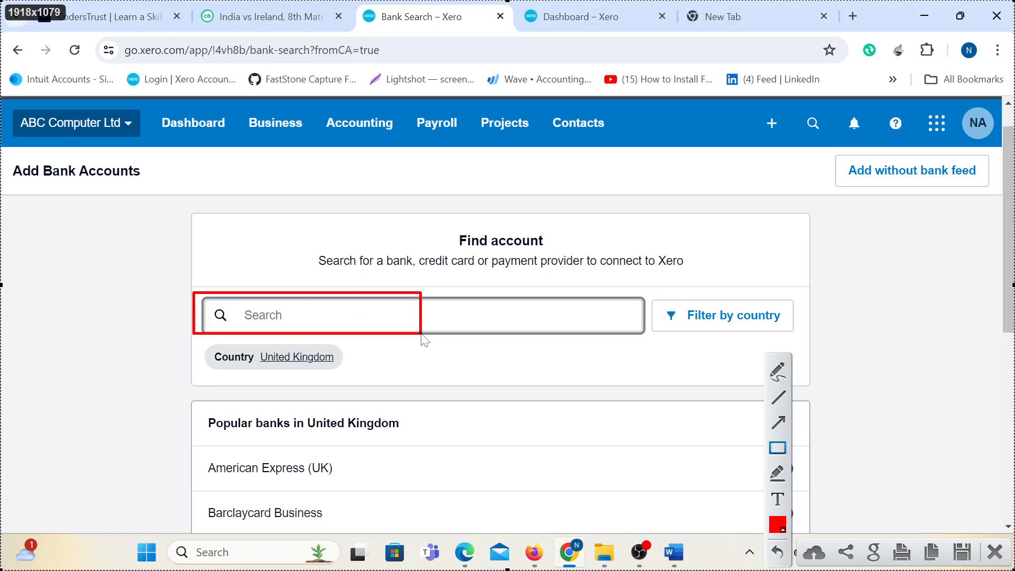
{"action": "mouse_move", "coordinate": [831, 152]}
{"action": "left_mouse_down"}
{"action": "mouse_move", "coordinate": [915, 192]}
{"action": "mouse_move", "coordinate": [999, 196]}
{"action": "left_mouse_up"}
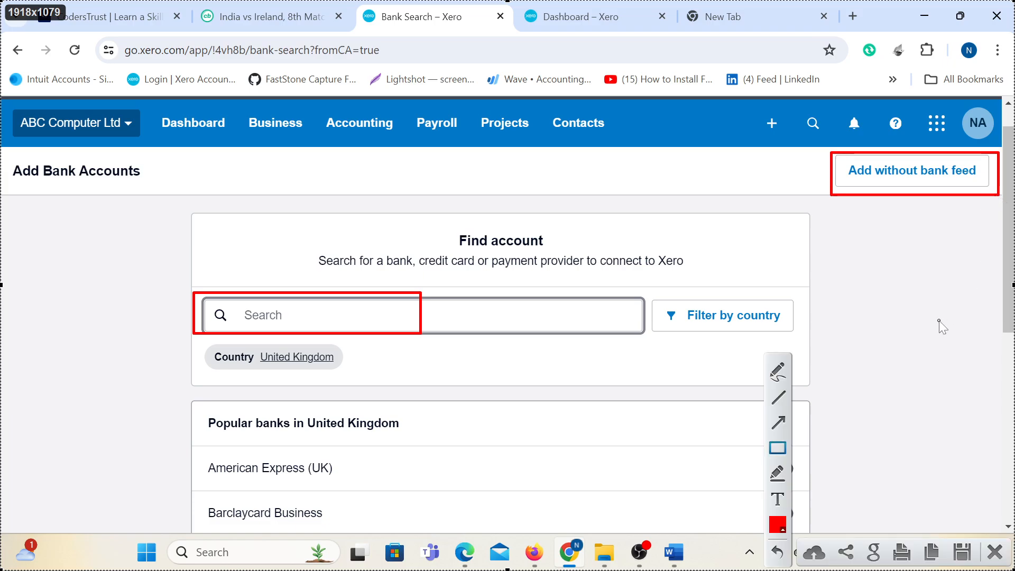
{"action": "left_click", "coordinate": [995, 553]}
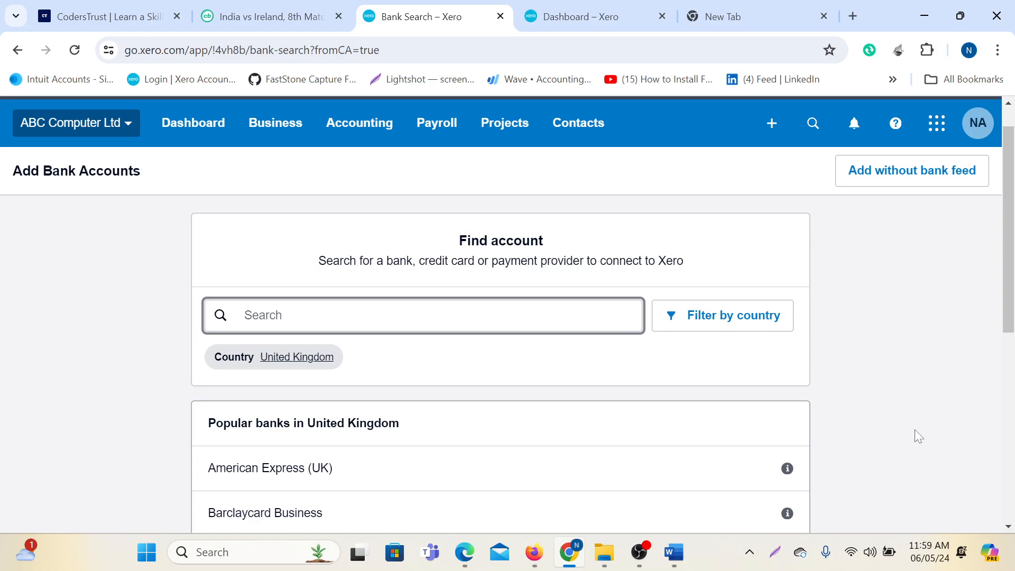
Choose Add without bank feed, continue to the Account details form, and screenshot it.
{"action": "left_click", "coordinate": [915, 179]}
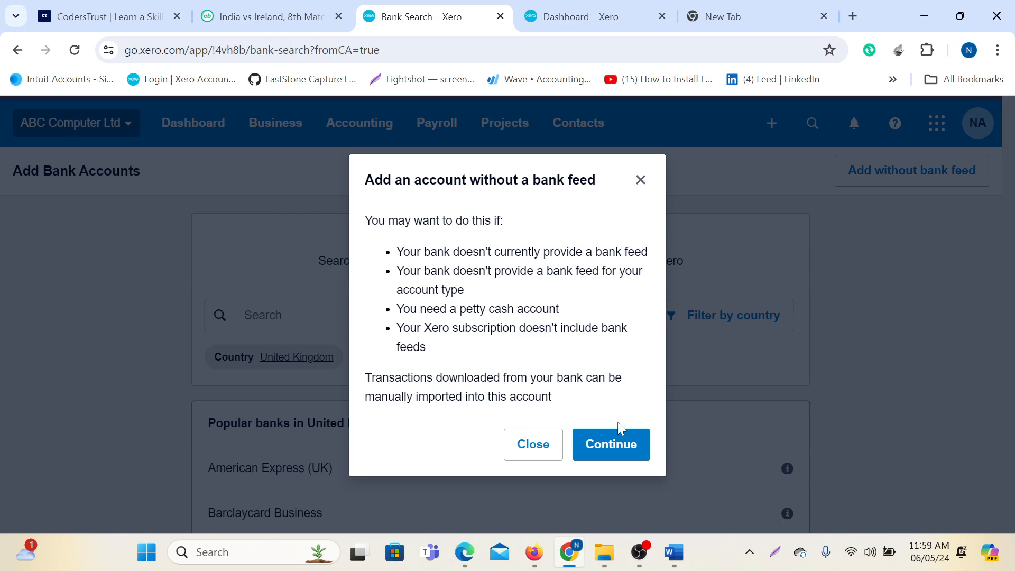
{"action": "left_click", "coordinate": [608, 444]}
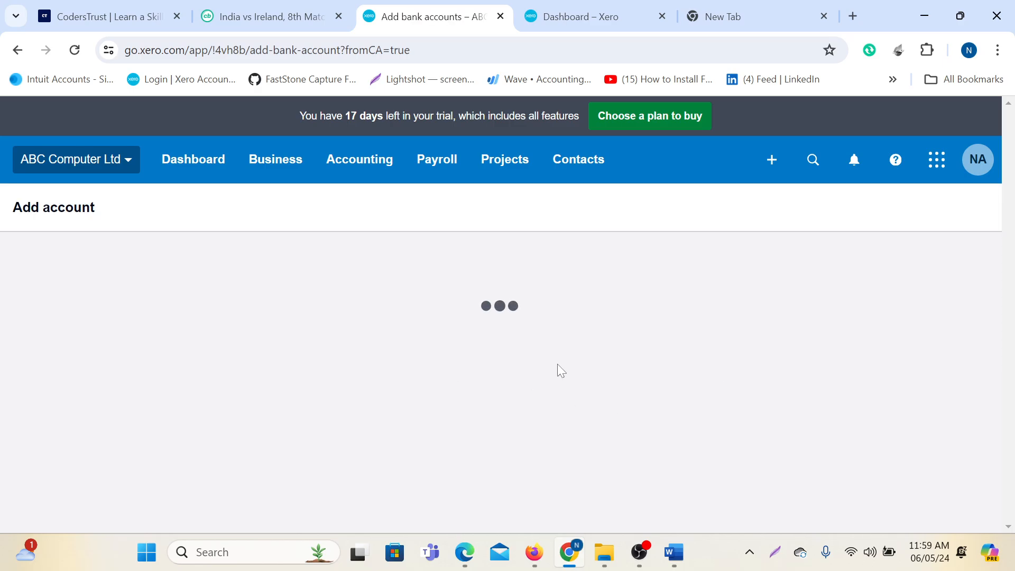
{"action": "scroll", "coordinate": [582, 351], "scroll_direction": "down", "scroll_amount": 6}
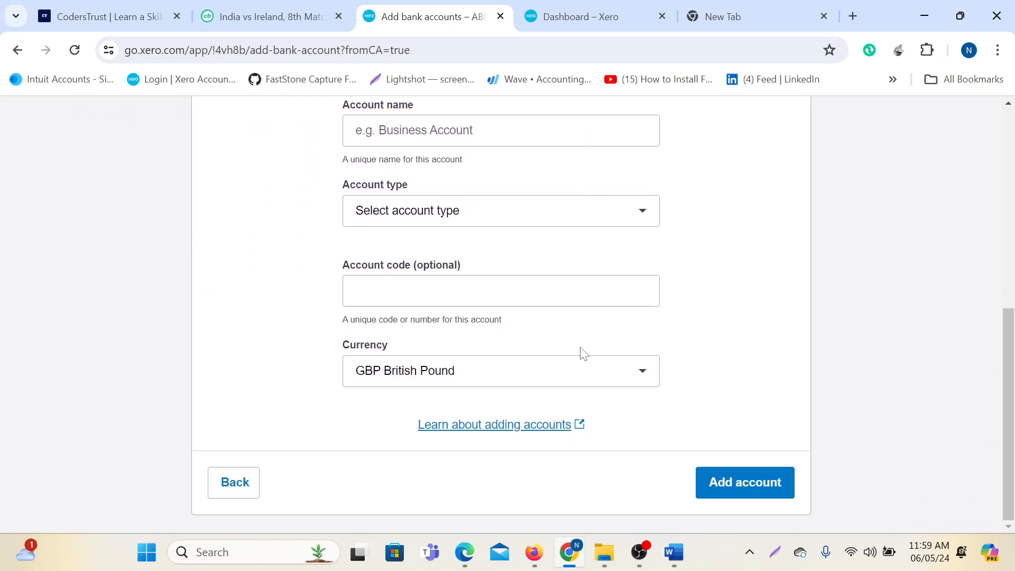
{"action": "scroll", "coordinate": [433, 327], "scroll_direction": "down", "scroll_amount": 4}
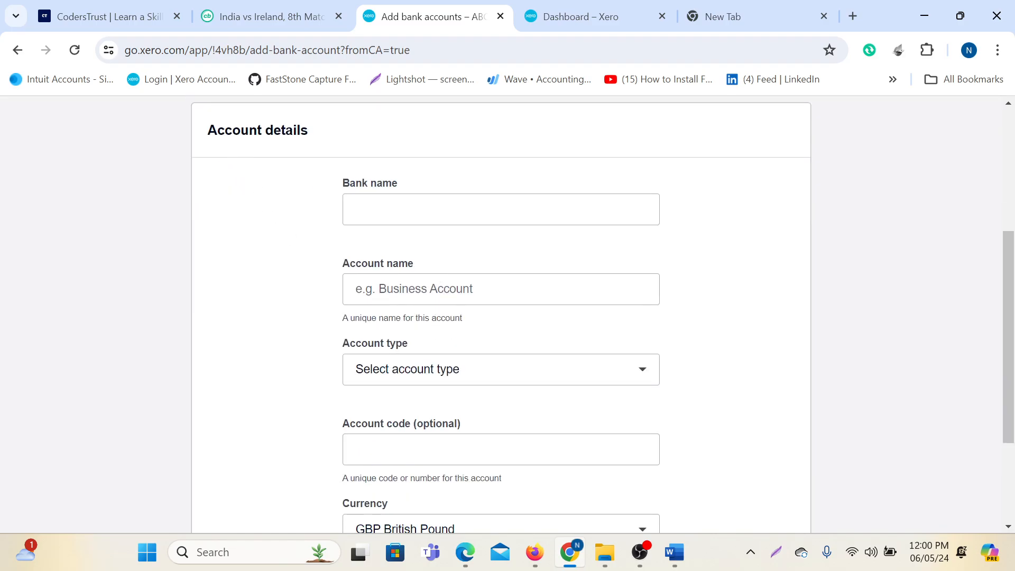
{"action": "scroll", "coordinate": [709, 311], "scroll_direction": "down", "scroll_amount": 1}
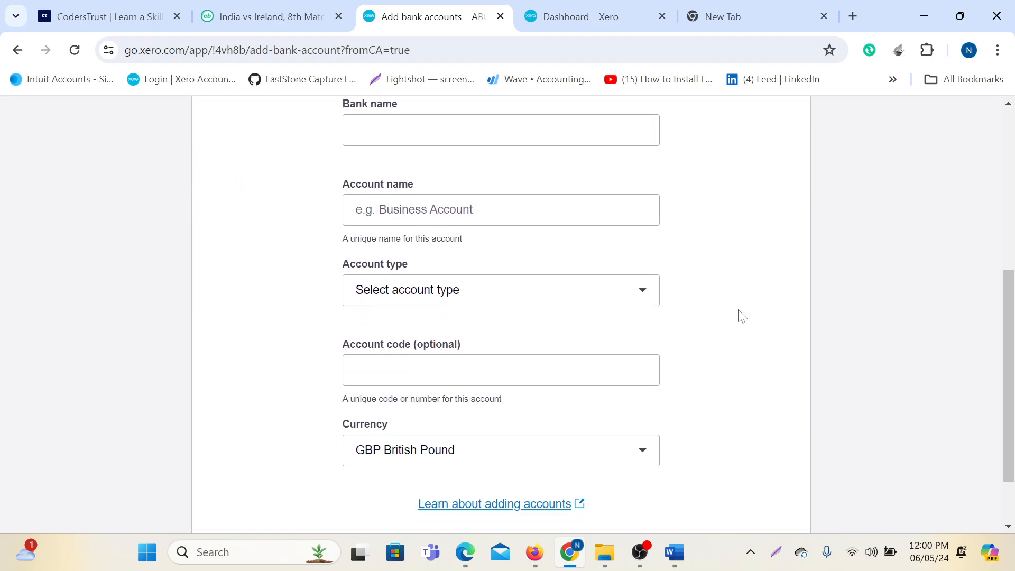
{"action": "left_click_drag", "start_coordinate": [1013, 343], "coordinate": [1009, 317]}
{"action": "key", "text": "Print"}
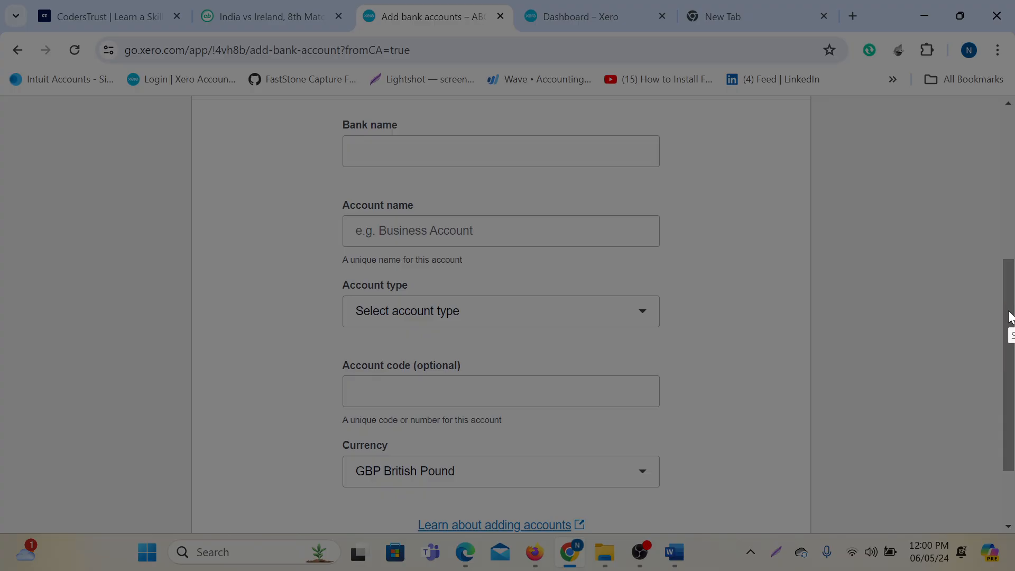
{"action": "left_click_drag", "start_coordinate": [0, 0], "coordinate": [1014, 562]}
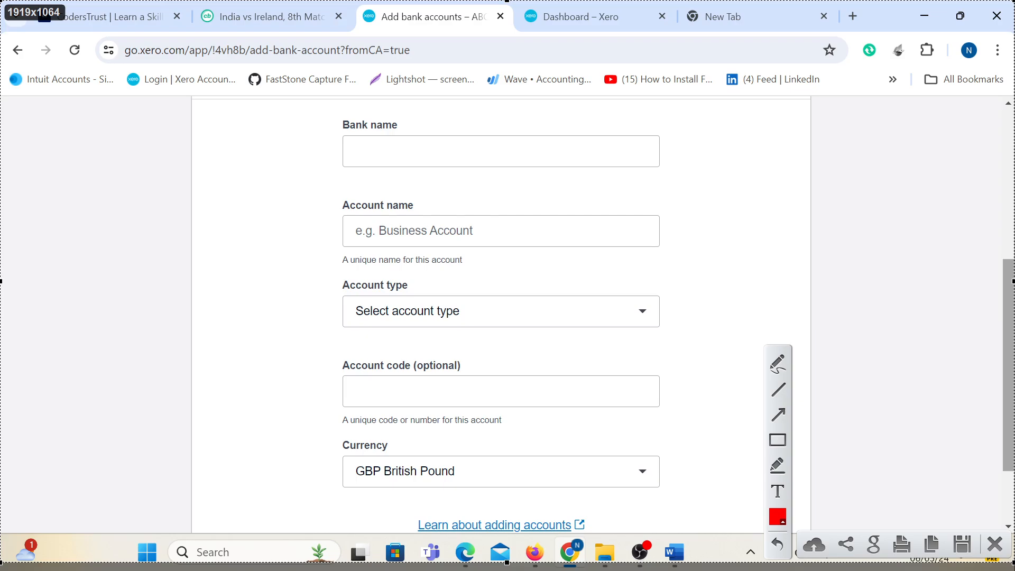
{"action": "left_click", "coordinate": [778, 440]}
{"action": "left_click_drag", "start_coordinate": [328, 109], "coordinate": [421, 139]}
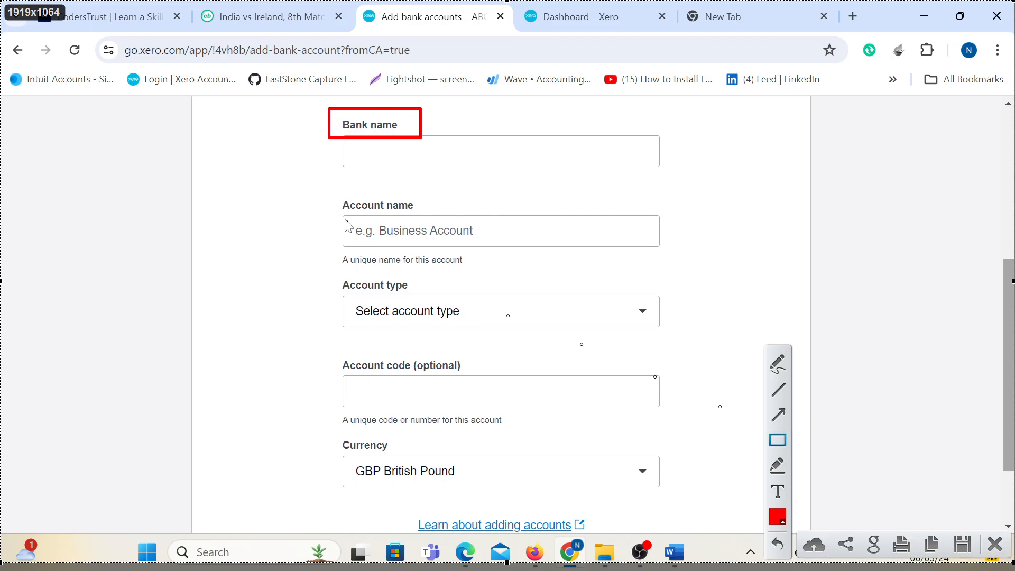
{"action": "left_click_drag", "start_coordinate": [328, 193], "coordinate": [426, 218]}
{"action": "left_click_drag", "start_coordinate": [332, 271], "coordinate": [423, 300]}
{"action": "mouse_move", "coordinate": [329, 352]}
{"action": "left_mouse_down"}
{"action": "mouse_move", "coordinate": [438, 379]}
{"action": "mouse_move", "coordinate": [480, 375]}
{"action": "left_mouse_up"}
{"action": "left_click_drag", "start_coordinate": [324, 430], "coordinate": [408, 461]}
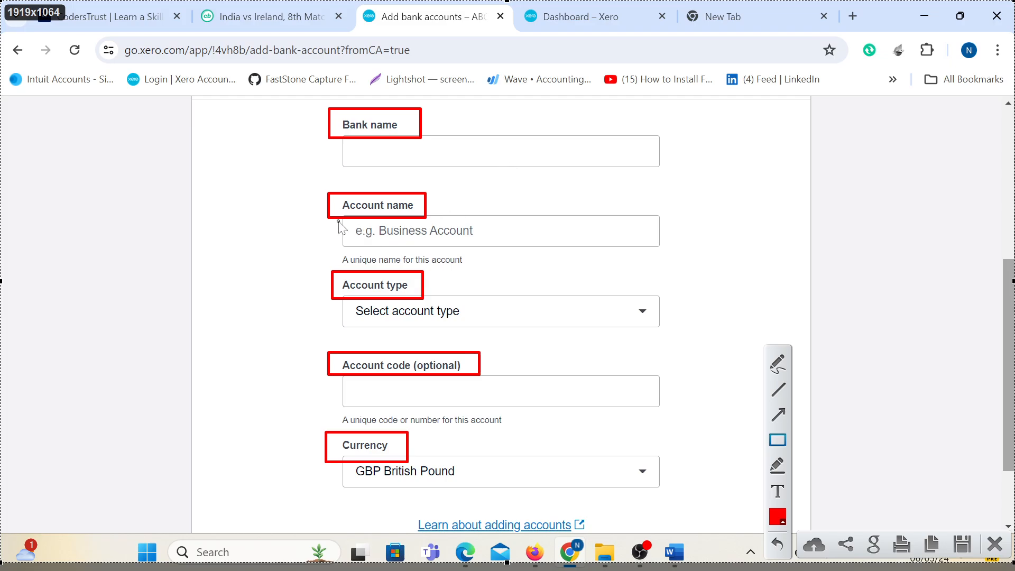
{"action": "mouse_move", "coordinate": [336, 218]}
{"action": "left_mouse_down"}
{"action": "mouse_move", "coordinate": [405, 238]}
{"action": "mouse_move", "coordinate": [645, 247]}
{"action": "left_mouse_up"}
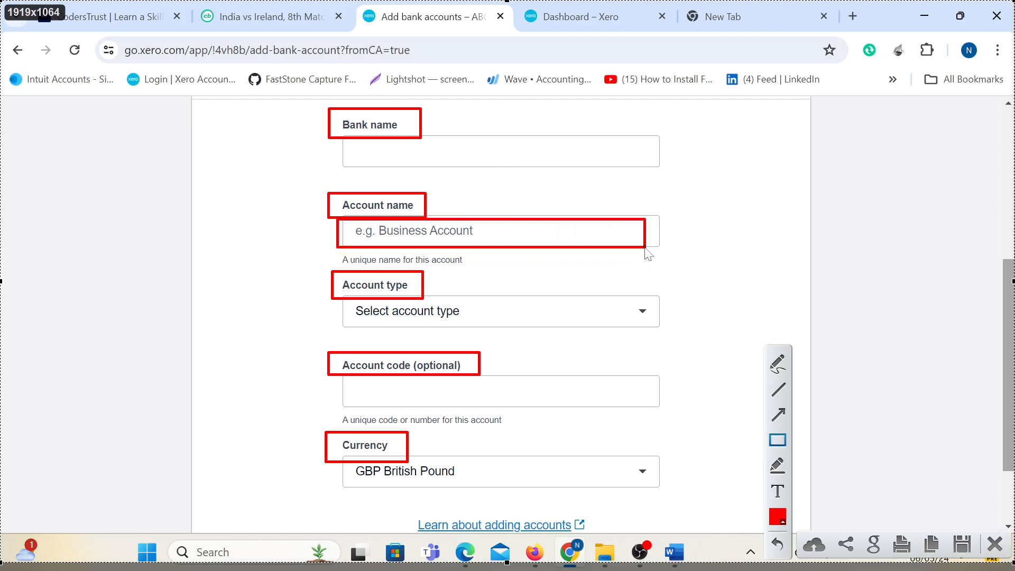
{"action": "left_click_drag", "start_coordinate": [337, 297], "coordinate": [663, 333]}
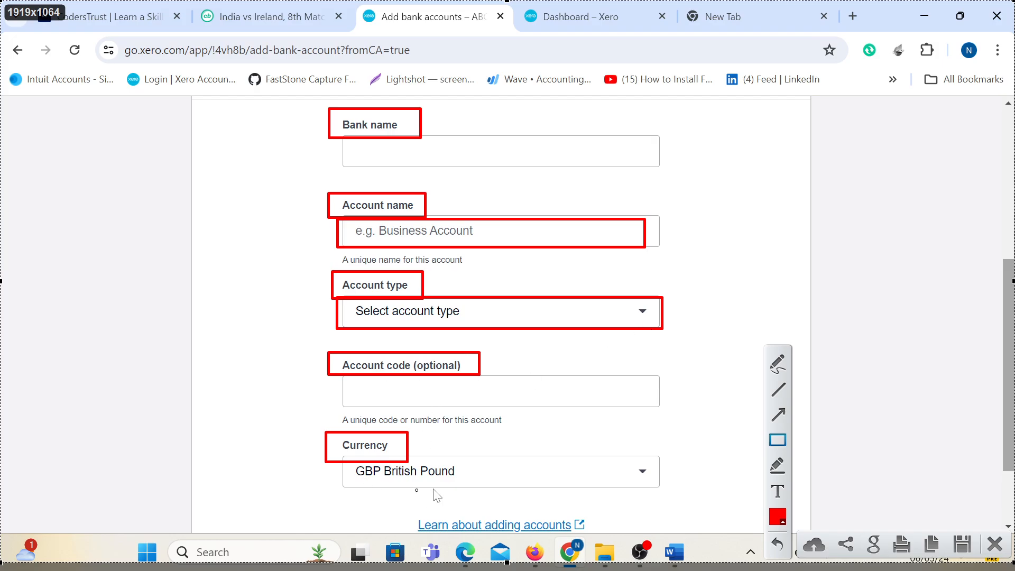
{"action": "left_click_drag", "start_coordinate": [627, 456], "coordinate": [646, 470]}
{"action": "left_click_drag", "start_coordinate": [662, 478], "coordinate": [662, 478]}
{"action": "left_click", "coordinate": [994, 544]}
Check the statement PDF and enter 'Bank of America' as the bank name.
{"action": "scroll", "coordinate": [492, 517], "scroll_direction": "up", "scroll_amount": 5}
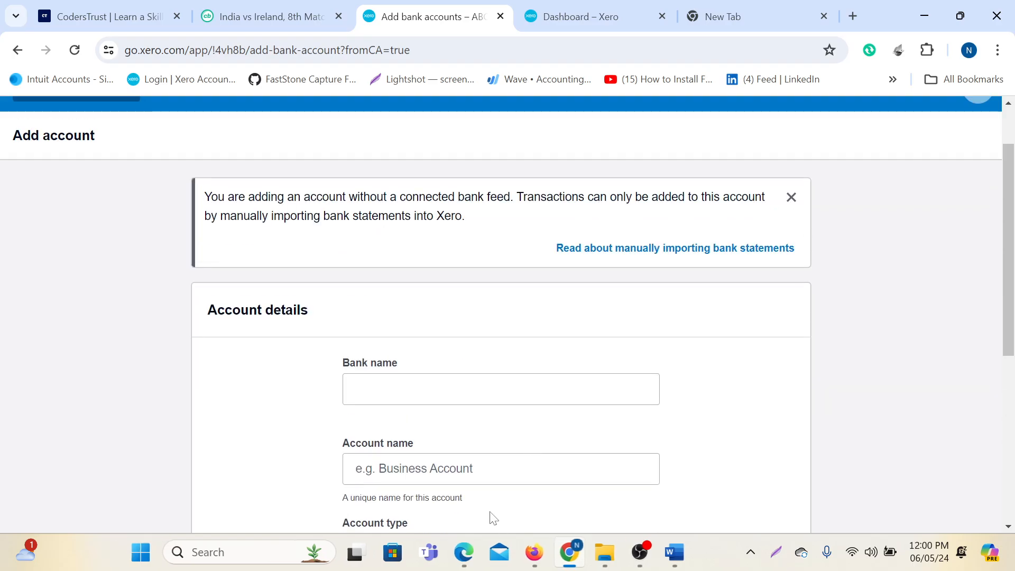
{"action": "left_click", "coordinate": [464, 552]}
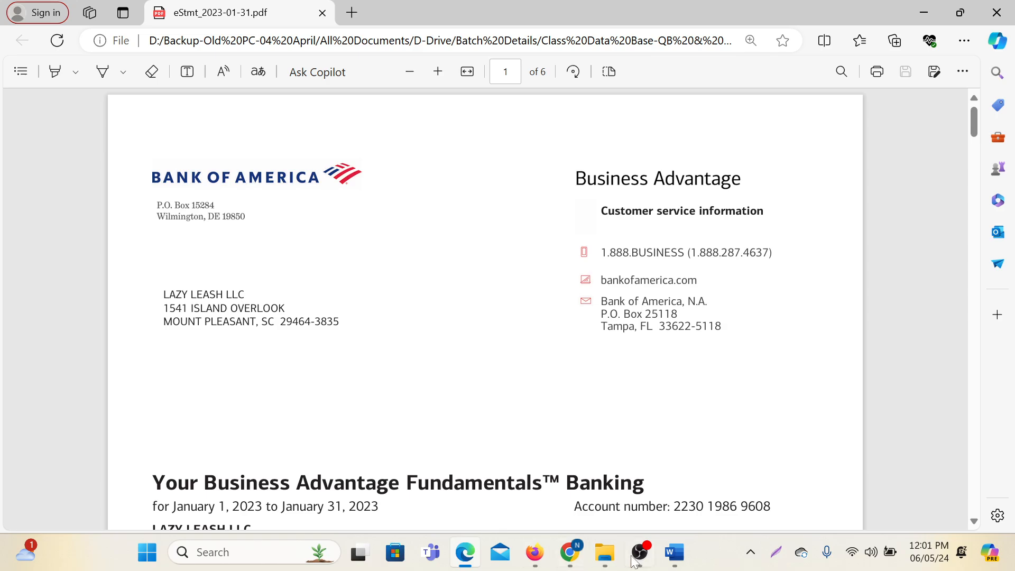
{"action": "left_click", "coordinate": [566, 465]}
{"action": "left_click", "coordinate": [501, 389]}
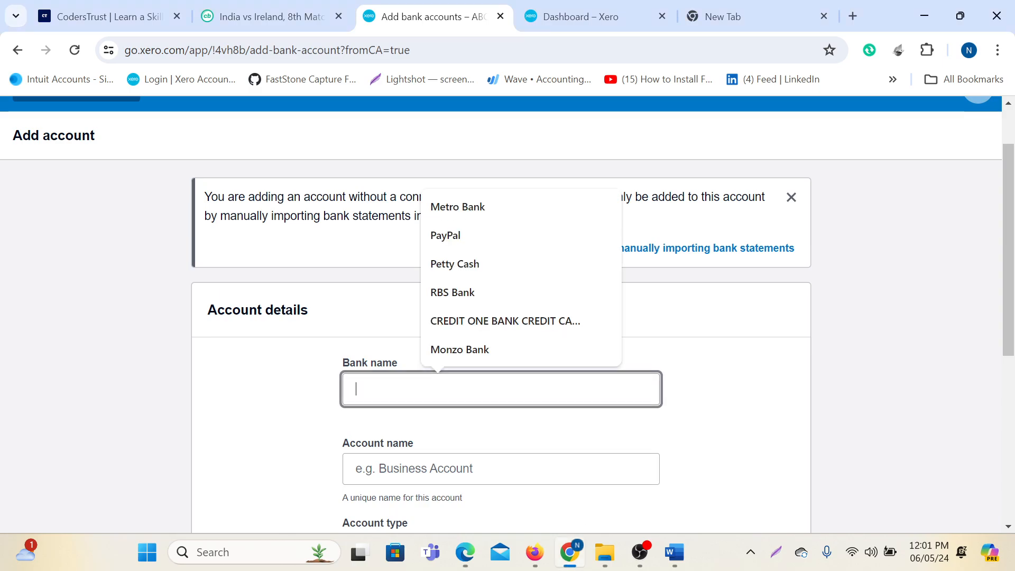
{"action": "type", "text": "Ban"}
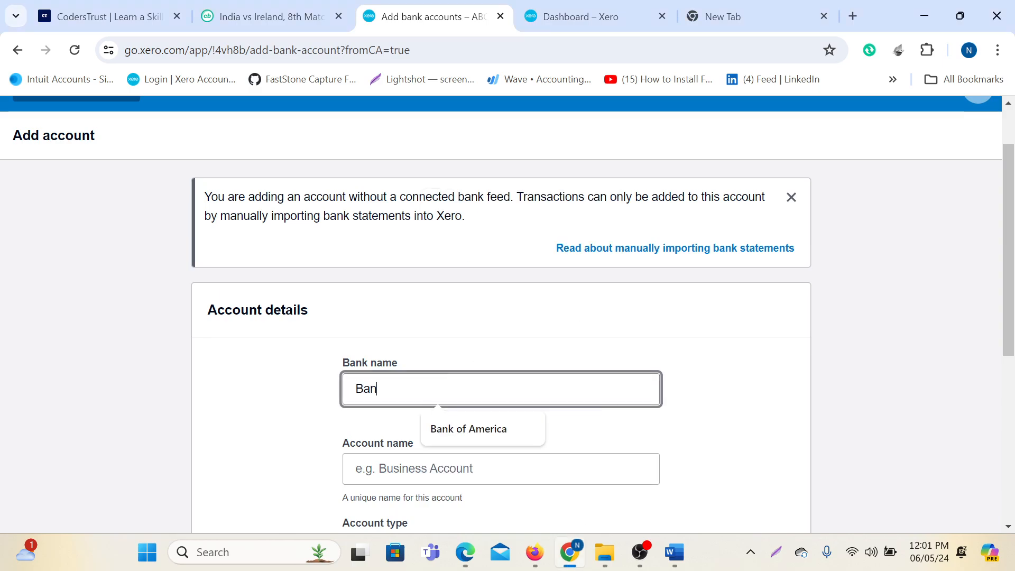
{"action": "type", "text": "k of America"}
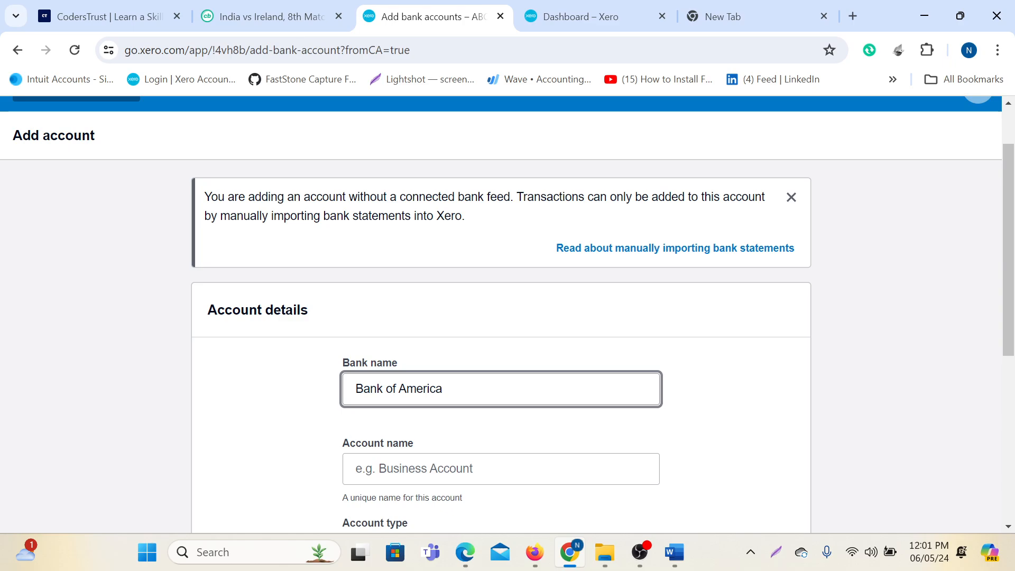
Enter 'ABC Computer ltd-Checking' as the account name.
{"action": "scroll", "coordinate": [525, 376], "scroll_direction": "down", "scroll_amount": 1}
{"action": "left_click", "coordinate": [526, 386]}
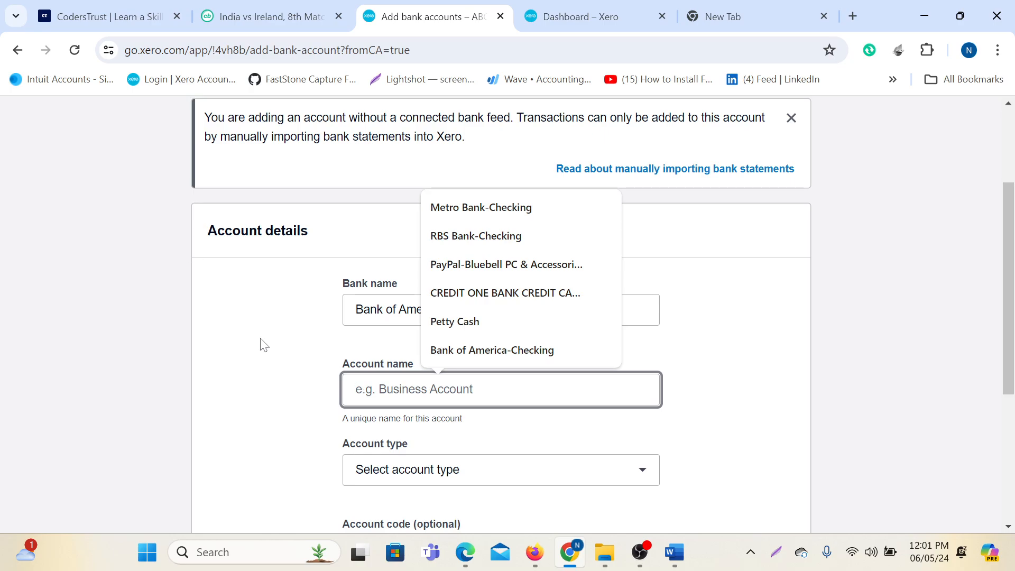
{"action": "type", "text": "A"}
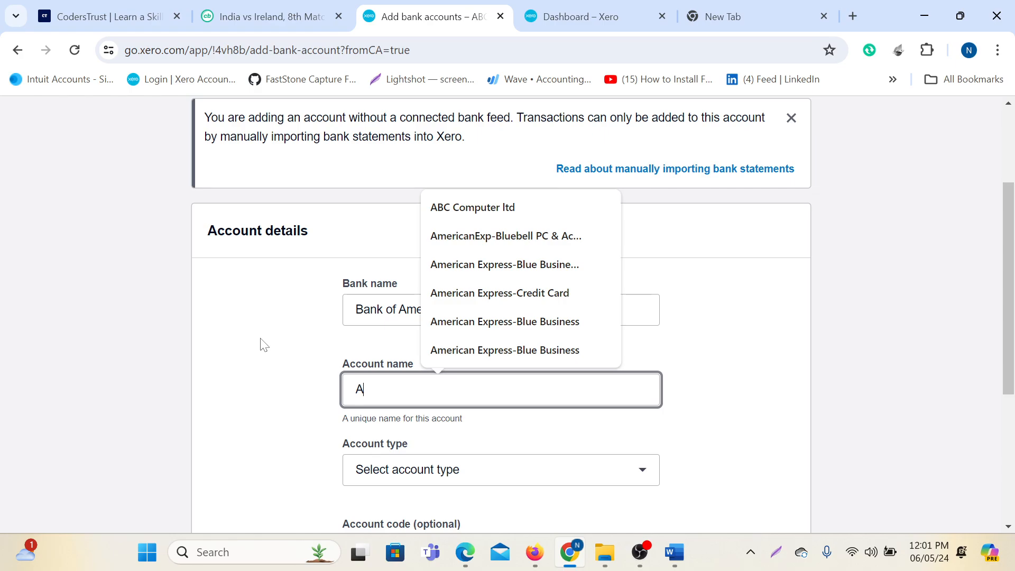
{"action": "type", "text": "BC"}
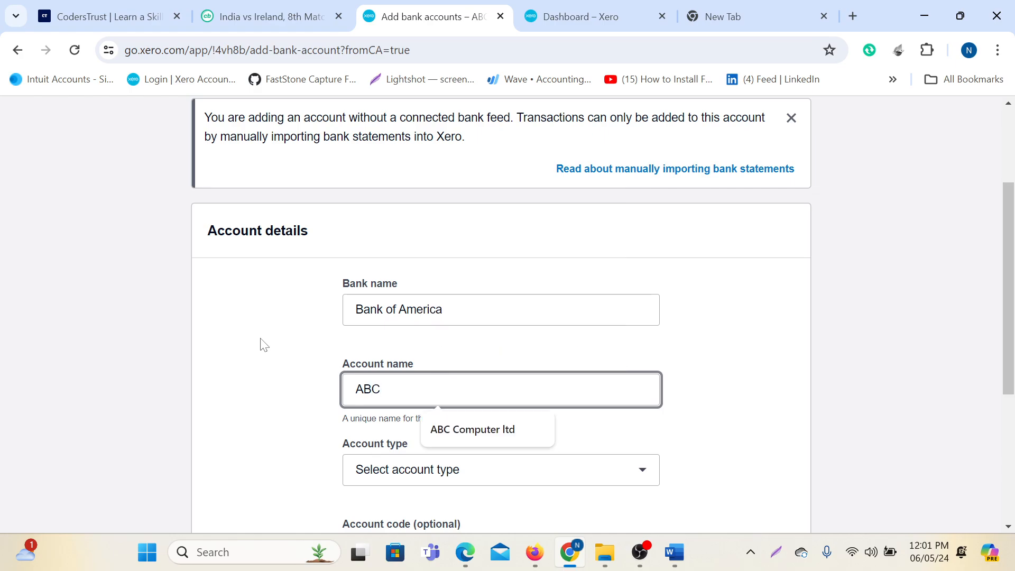
{"action": "left_click", "coordinate": [497, 430]}
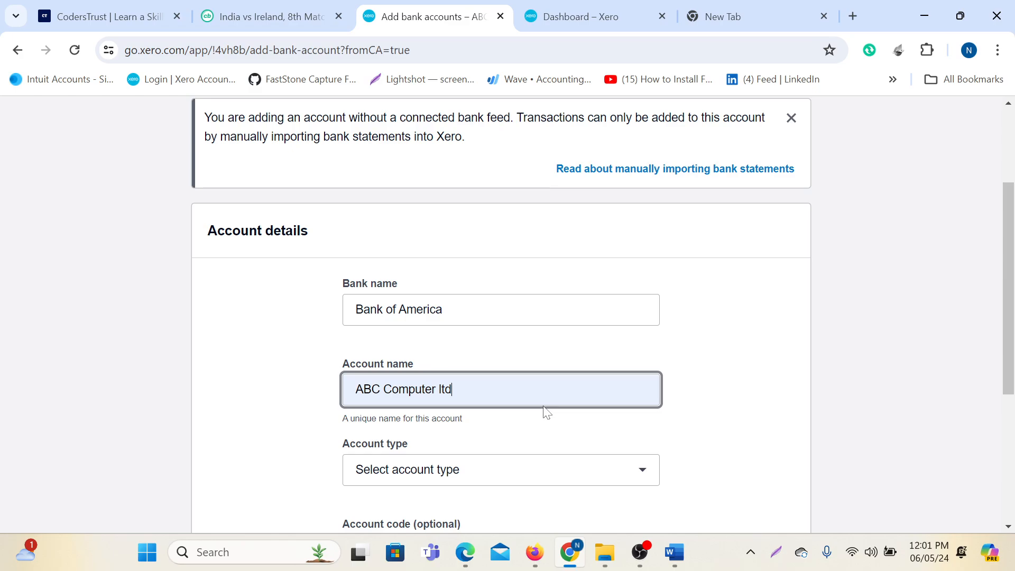
{"action": "type", "text": "-Checking"}
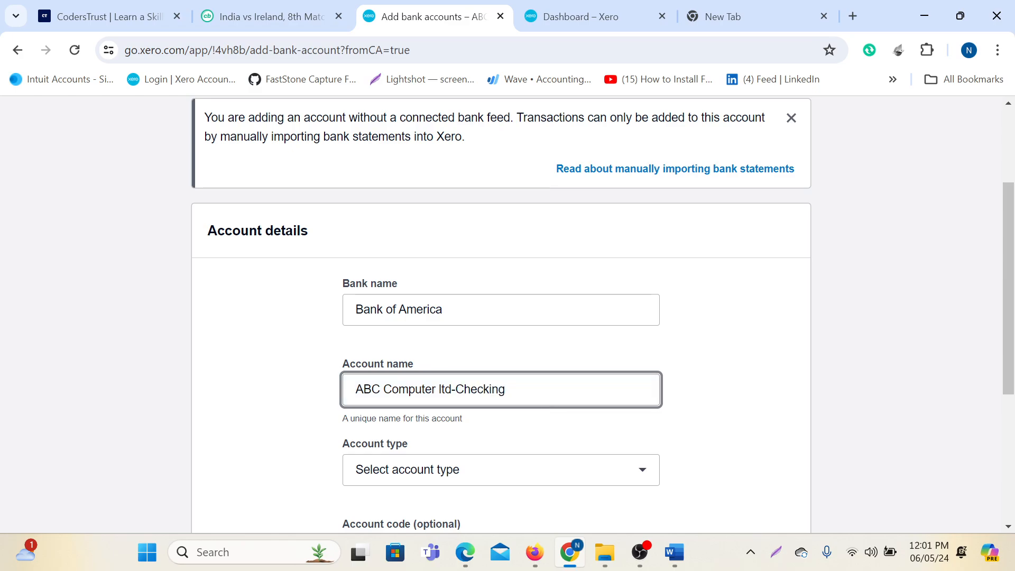
{"action": "scroll", "coordinate": [539, 413], "scroll_direction": "down", "scroll_amount": 3}
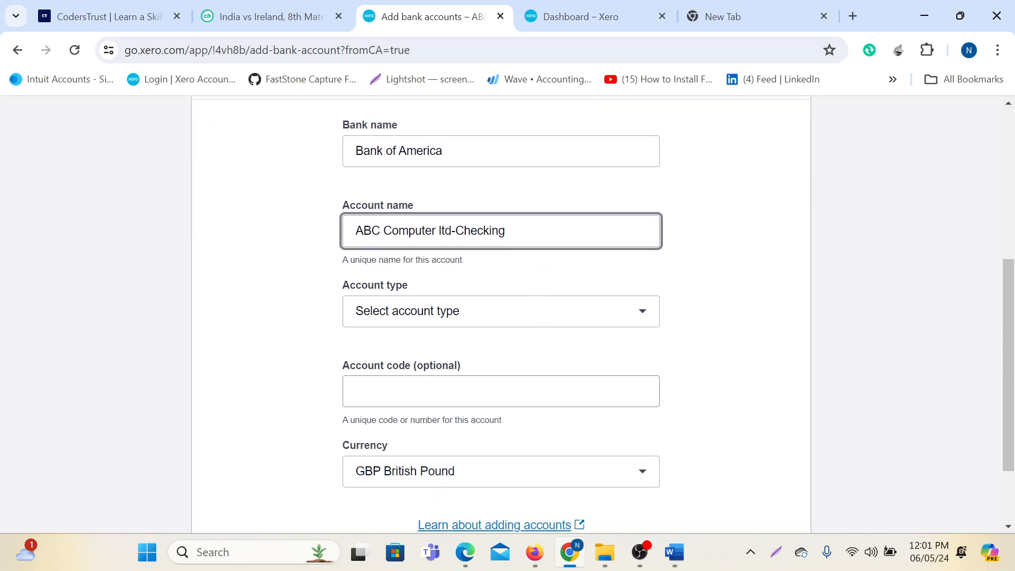
{"action": "left_click", "coordinate": [428, 326]}
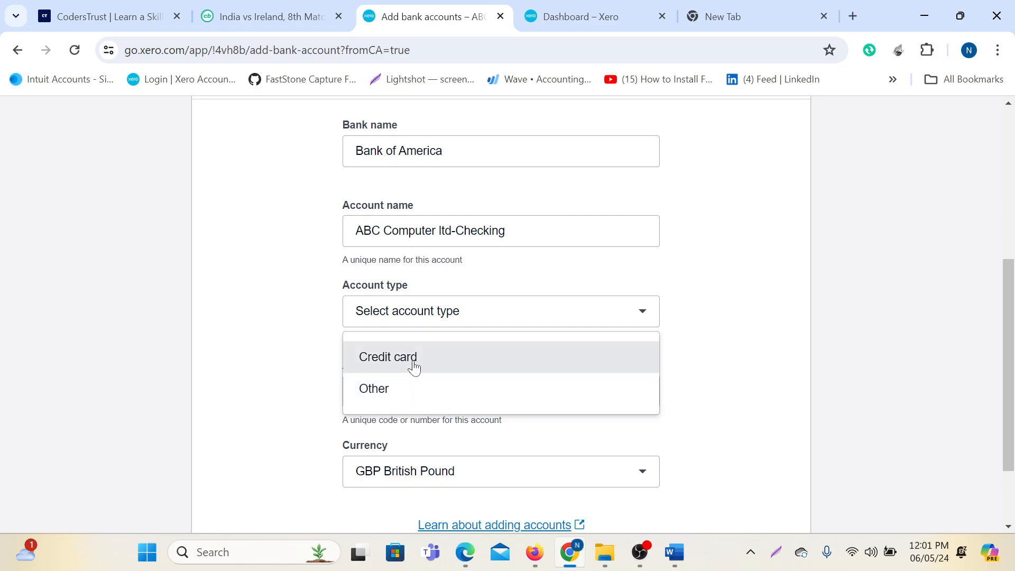
{"action": "left_click", "coordinate": [377, 397]}
{"action": "key", "text": "Print"}
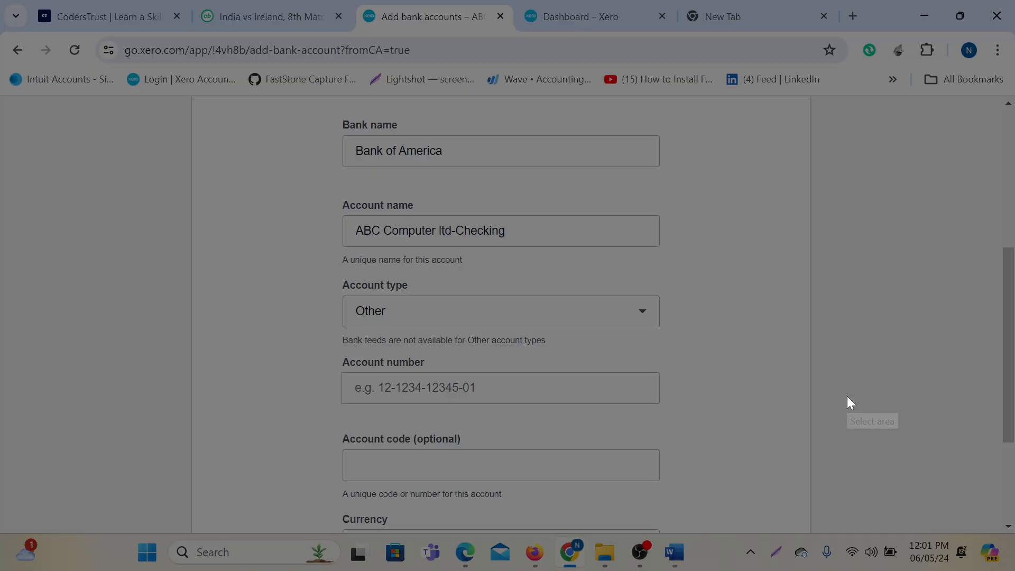
{"action": "mouse_move", "coordinate": [9, 1]}
{"action": "left_mouse_down"}
{"action": "mouse_move", "coordinate": [1014, 523]}
{"action": "mouse_move", "coordinate": [1012, 569]}
{"action": "left_mouse_up"}
{"action": "left_click", "coordinate": [777, 448]}
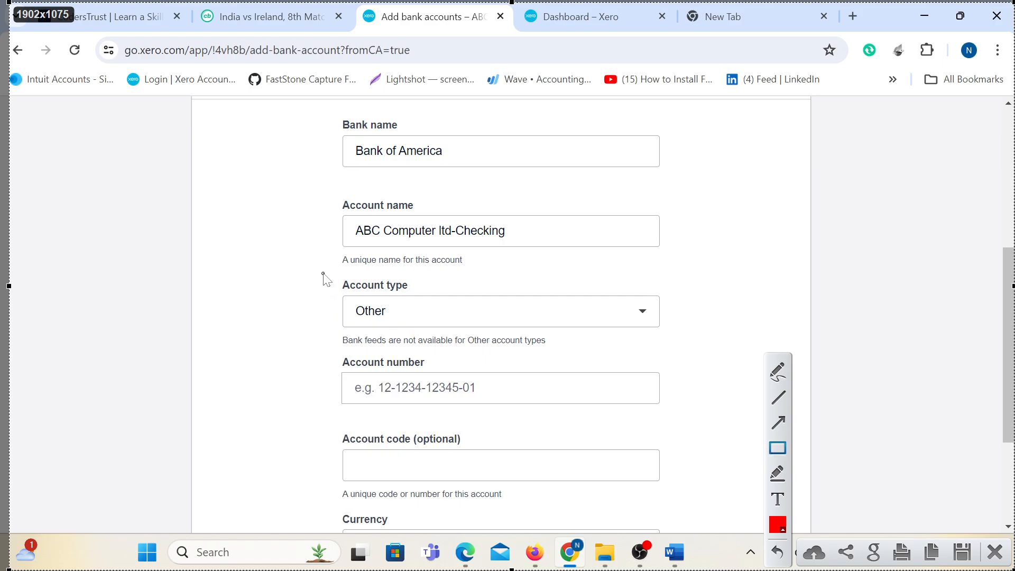
{"action": "left_click_drag", "start_coordinate": [323, 272], "coordinate": [420, 295]}
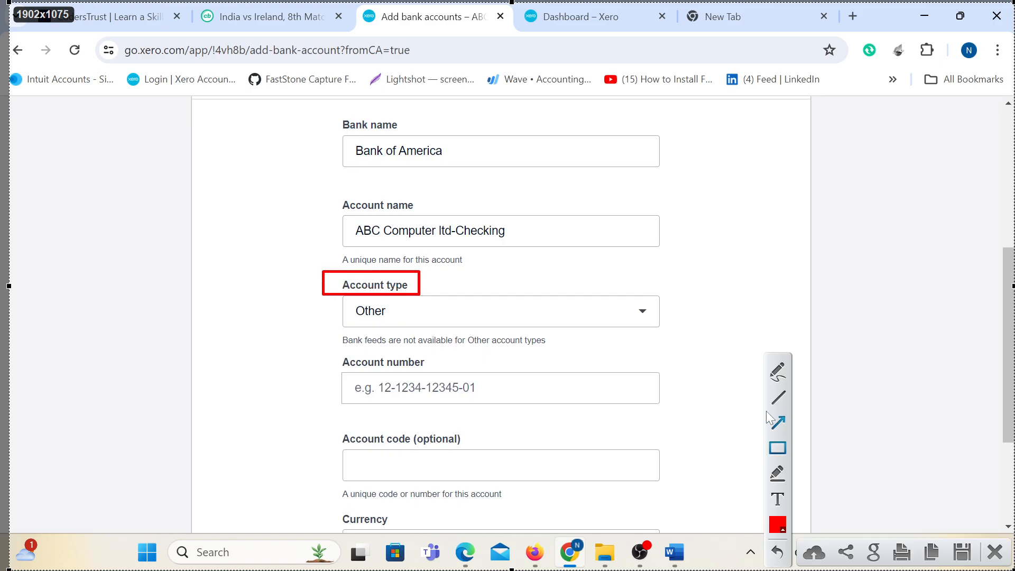
{"action": "left_click_drag", "start_coordinate": [334, 298], "coordinate": [421, 330]}
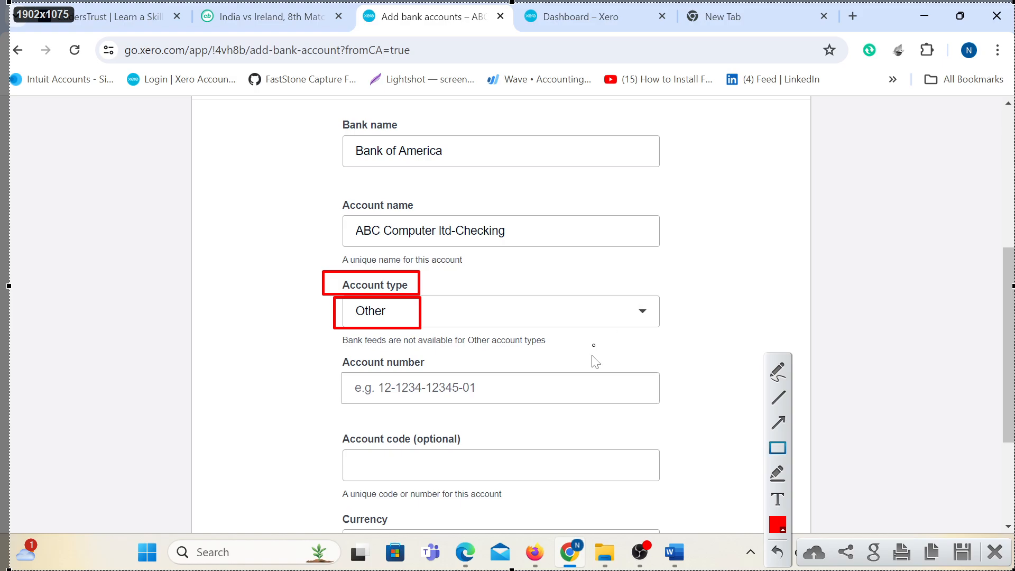
{"action": "mouse_move", "coordinate": [344, 369]}
{"action": "left_mouse_down"}
{"action": "mouse_move", "coordinate": [500, 416]}
{"action": "mouse_move", "coordinate": [551, 416]}
{"action": "left_mouse_up"}
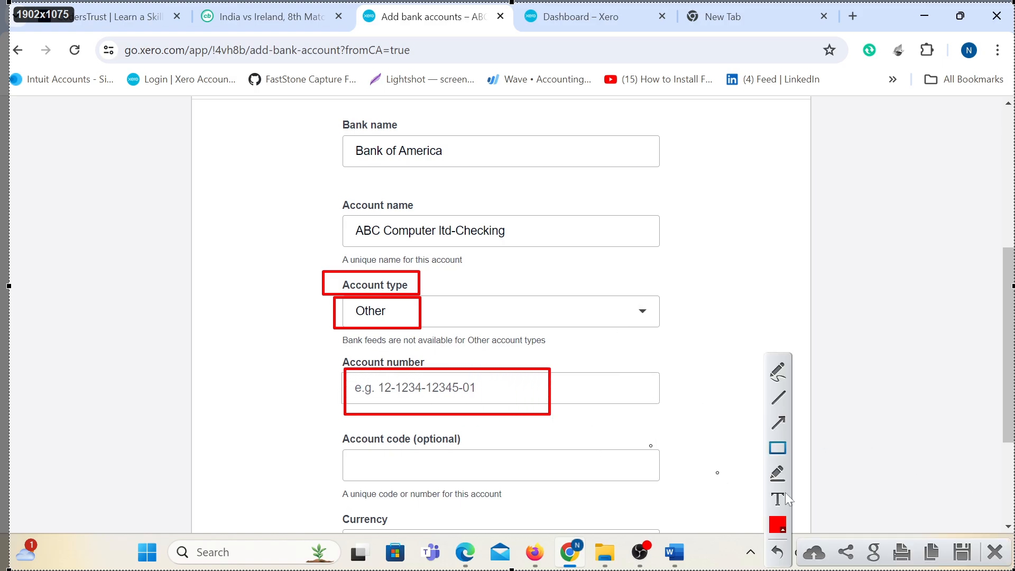
{"action": "left_click", "coordinate": [994, 551]}
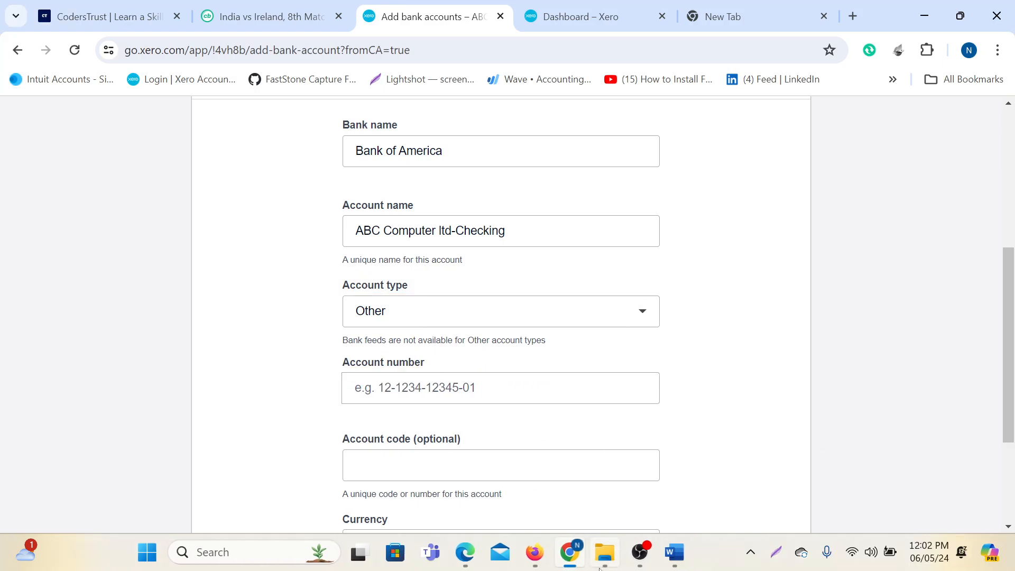
Bring up the Bank of America statement in Edge and select its account number.
{"action": "left_click", "coordinate": [535, 554]}
{"action": "left_click", "coordinate": [563, 561]}
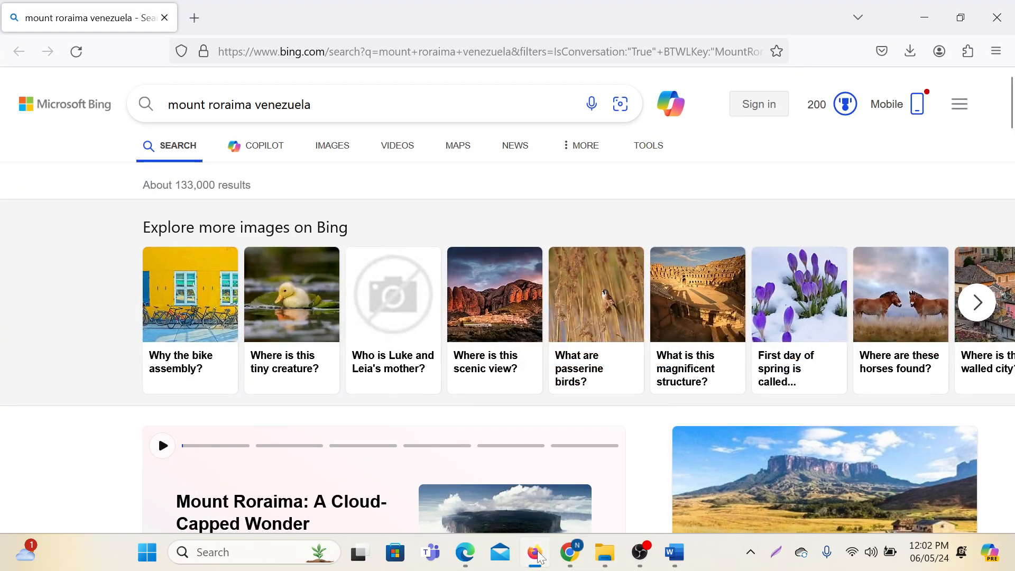
{"action": "left_click", "coordinate": [466, 555]}
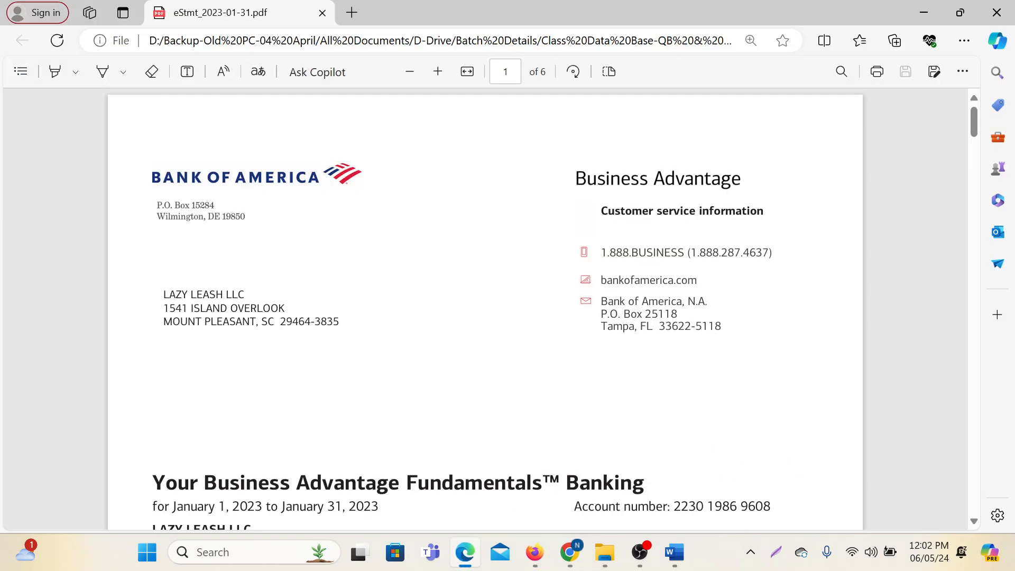
{"action": "left_click_drag", "start_coordinate": [673, 506], "coordinate": [770, 506]}
{"action": "key", "text": "ctrl+c"}
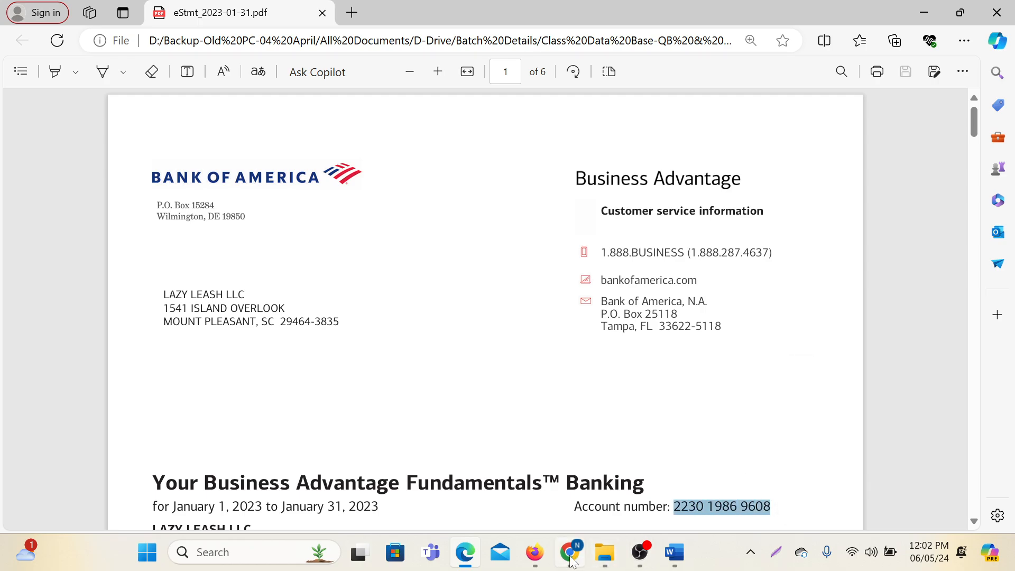
{"action": "mouse_move", "coordinate": [570, 552]}
{"action": "left_click", "coordinate": [529, 497]}
{"action": "left_click", "coordinate": [407, 389]}
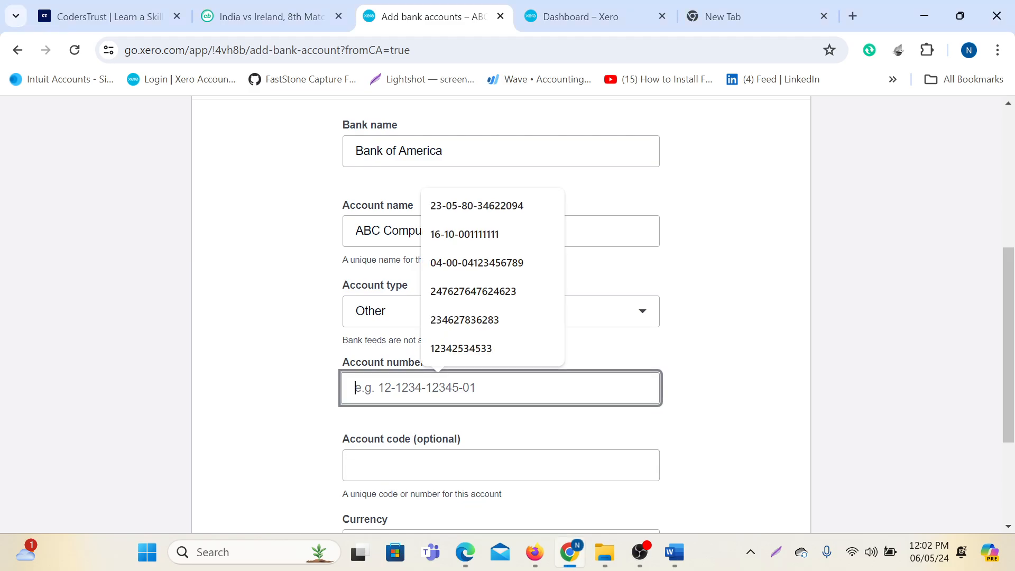
{"action": "key", "text": "ctrl+v"}
{"action": "scroll", "coordinate": [759, 380], "scroll_direction": "down", "scroll_amount": 3}
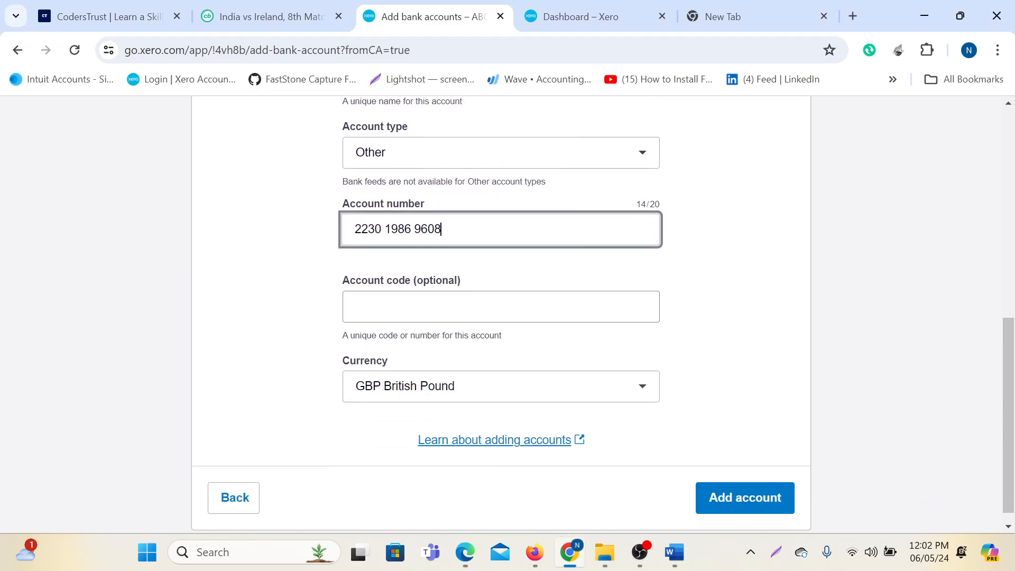
{"action": "key", "text": "Tab"}
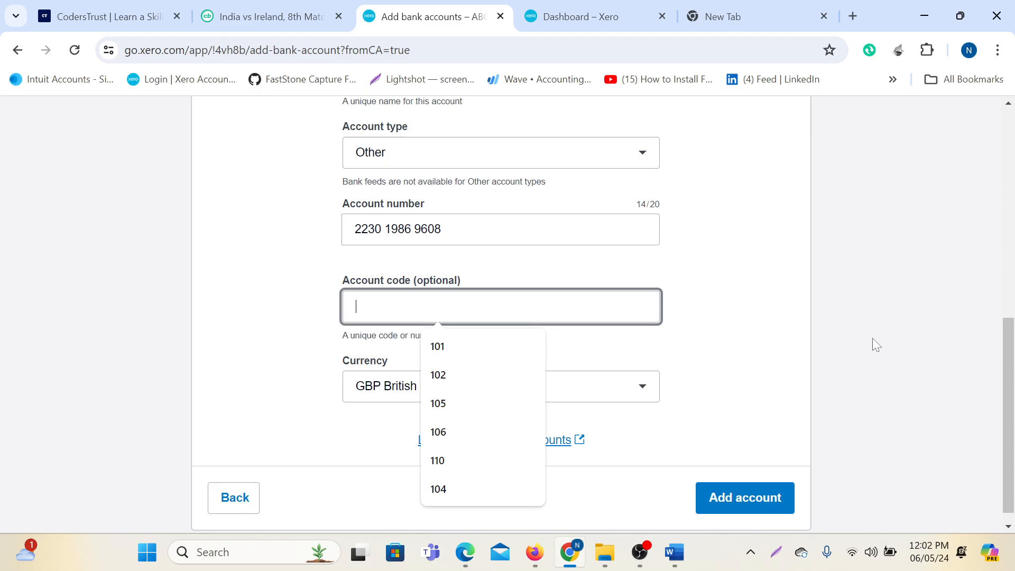
{"action": "left_click", "coordinate": [581, 16]}
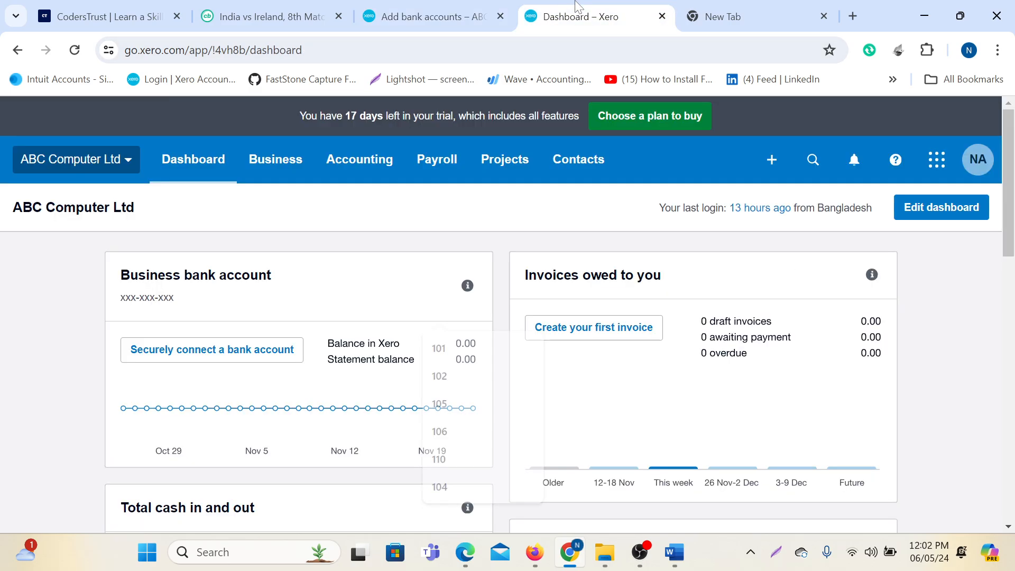
Open Accounting > Chart of accounts and scroll through every account code, from 200 Sales down and back.
{"action": "left_click", "coordinate": [377, 161]}
{"action": "scroll", "coordinate": [371, 385], "scroll_direction": "down", "scroll_amount": 3}
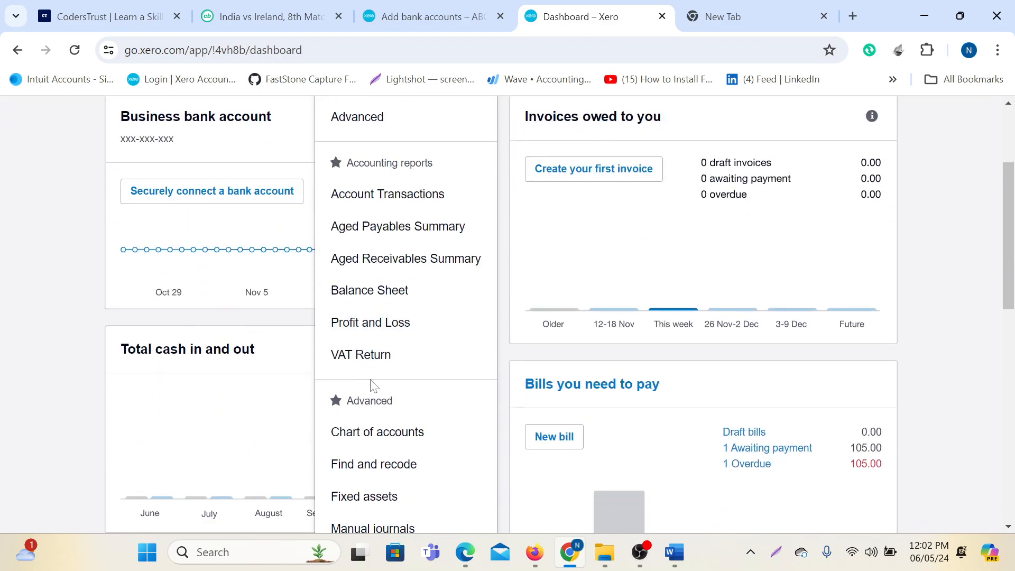
{"action": "left_click", "coordinate": [373, 432]}
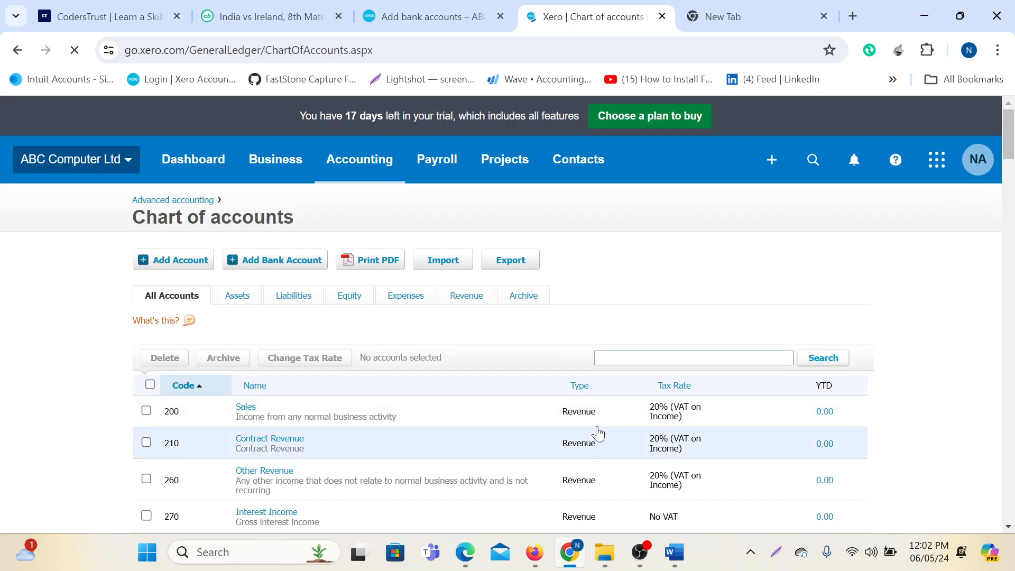
{"action": "scroll", "coordinate": [598, 433], "scroll_direction": "down", "scroll_amount": 3}
{"action": "scroll", "coordinate": [421, 435], "scroll_direction": "up", "scroll_amount": 2}
{"action": "scroll", "coordinate": [158, 344], "scroll_direction": "down", "scroll_amount": 10}
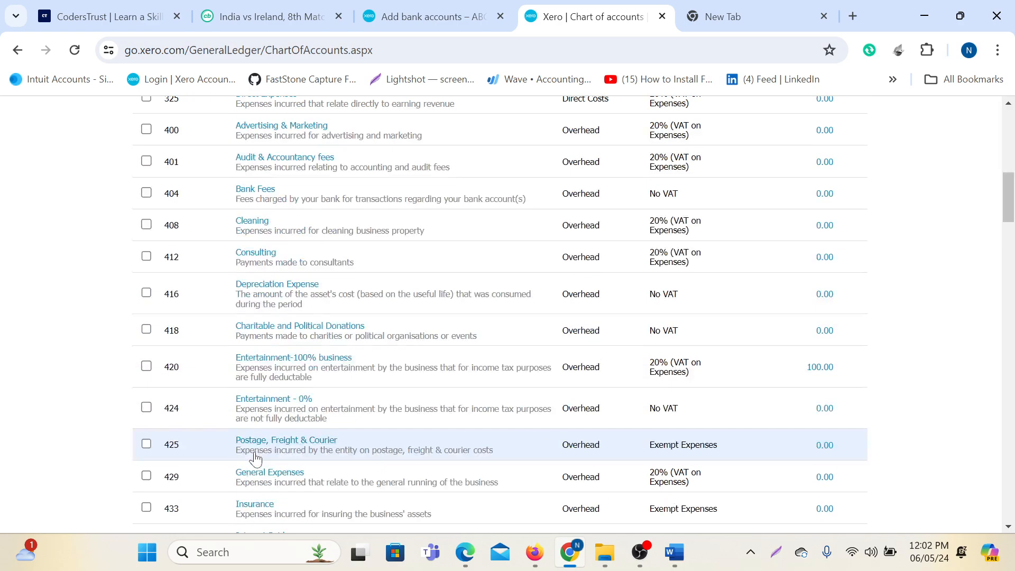
{"action": "scroll", "coordinate": [255, 459], "scroll_direction": "down", "scroll_amount": 20}
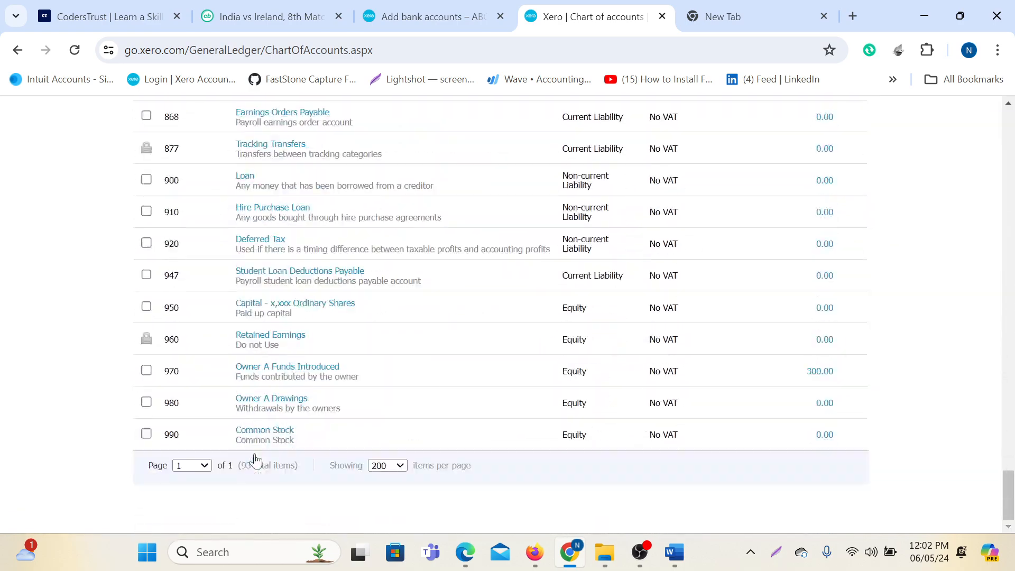
{"action": "scroll", "coordinate": [516, 404], "scroll_direction": "up", "scroll_amount": 20}
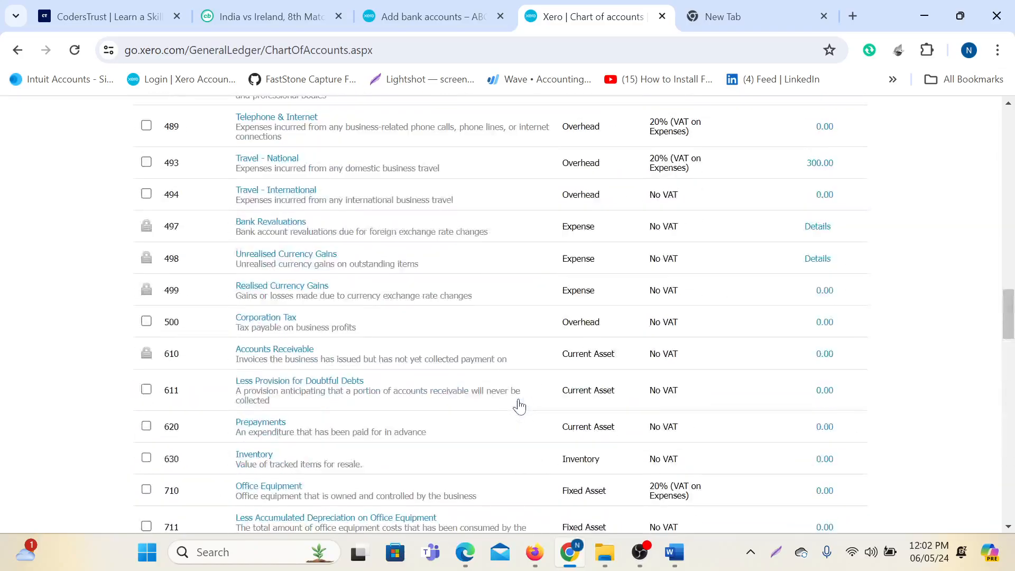
{"action": "scroll", "coordinate": [519, 406], "scroll_direction": "up", "scroll_amount": 7}
{"action": "scroll", "coordinate": [519, 406], "scroll_direction": "down", "scroll_amount": 7}
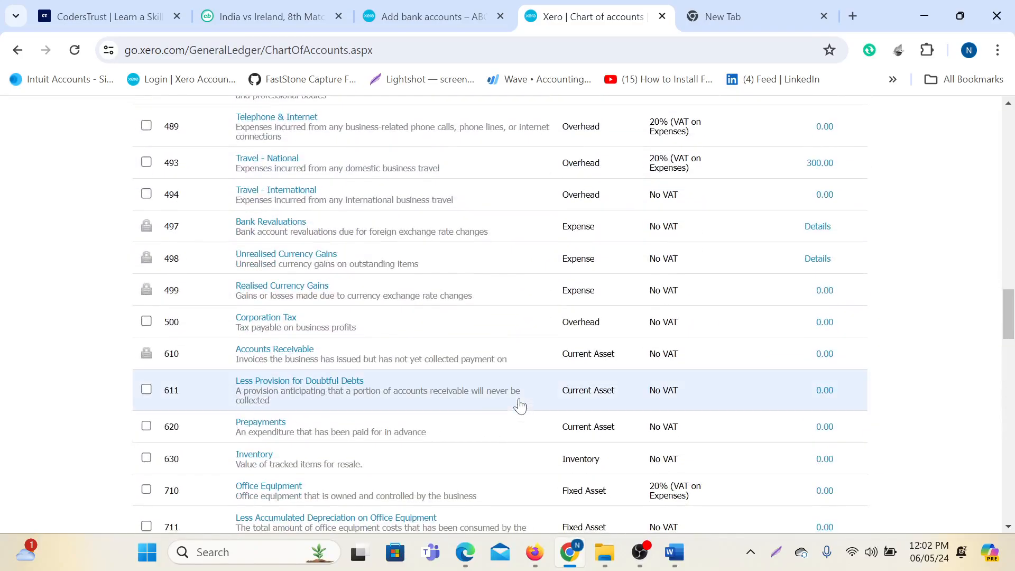
{"action": "scroll", "coordinate": [521, 406], "scroll_direction": "down", "scroll_amount": 3}
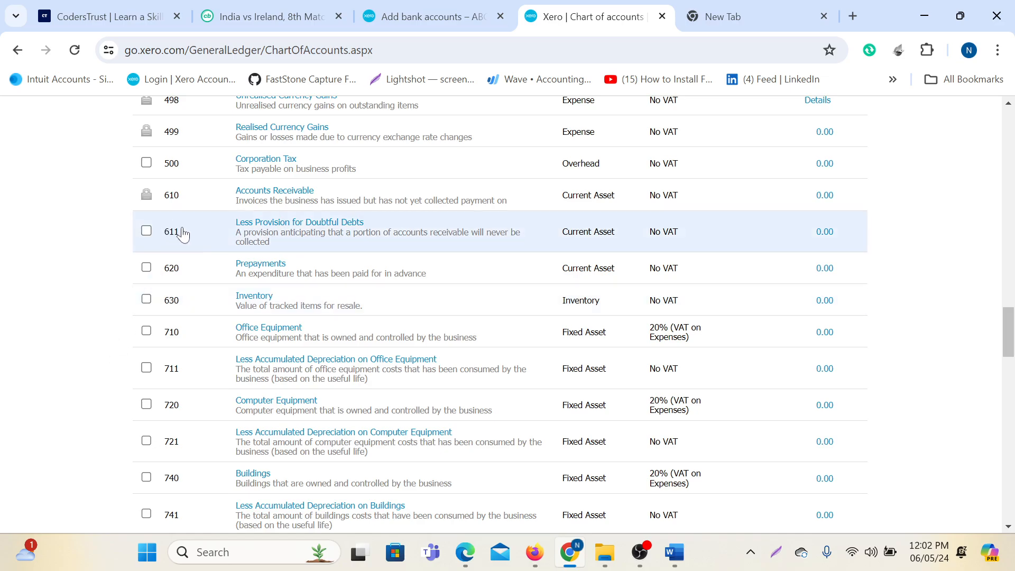
{"action": "scroll", "coordinate": [193, 269], "scroll_direction": "up", "scroll_amount": 2}
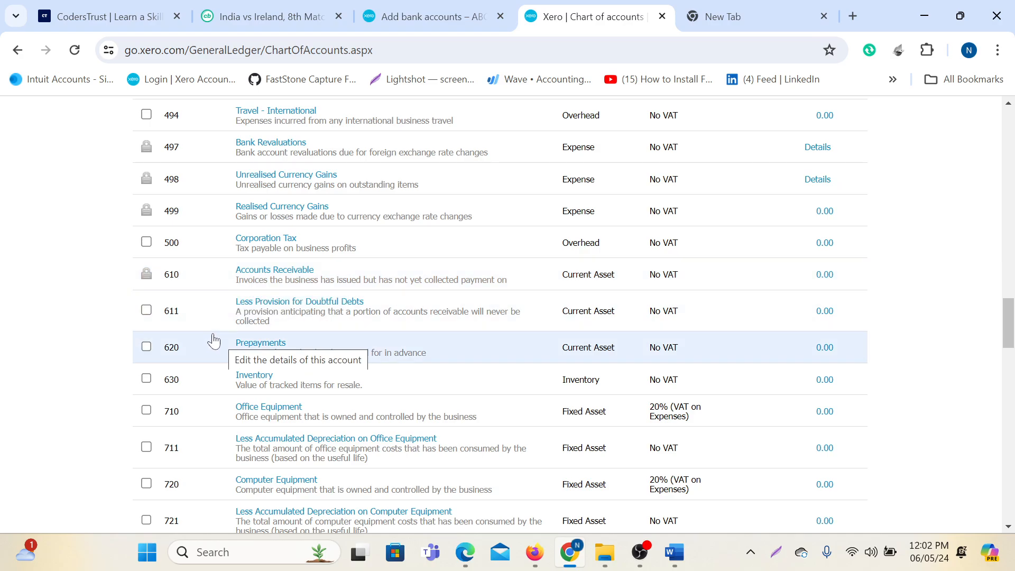
{"action": "scroll", "coordinate": [210, 342], "scroll_direction": "up", "scroll_amount": 12}
{"action": "scroll", "coordinate": [208, 344], "scroll_direction": "up", "scroll_amount": 15}
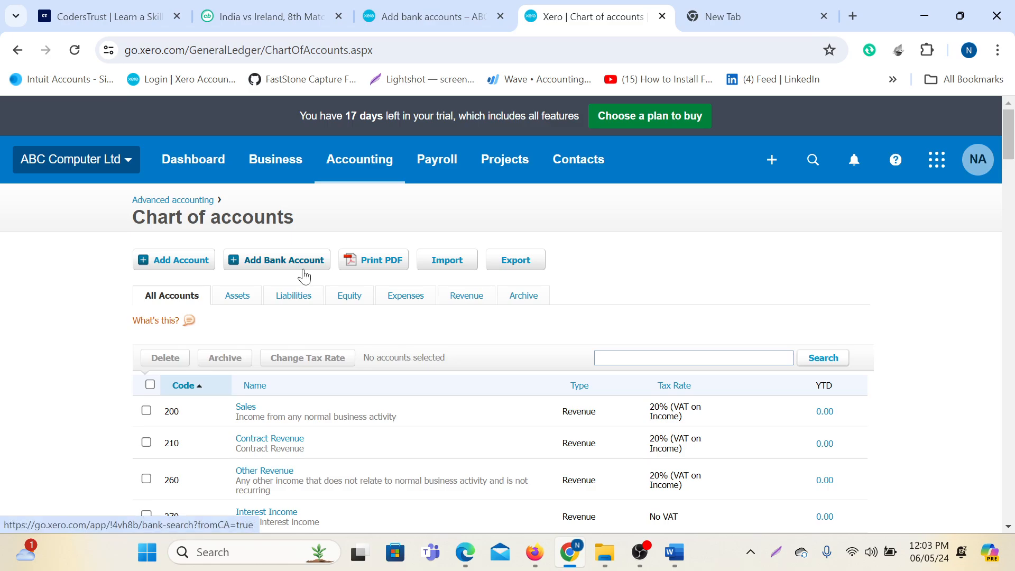
{"action": "left_click", "coordinate": [455, 22]}
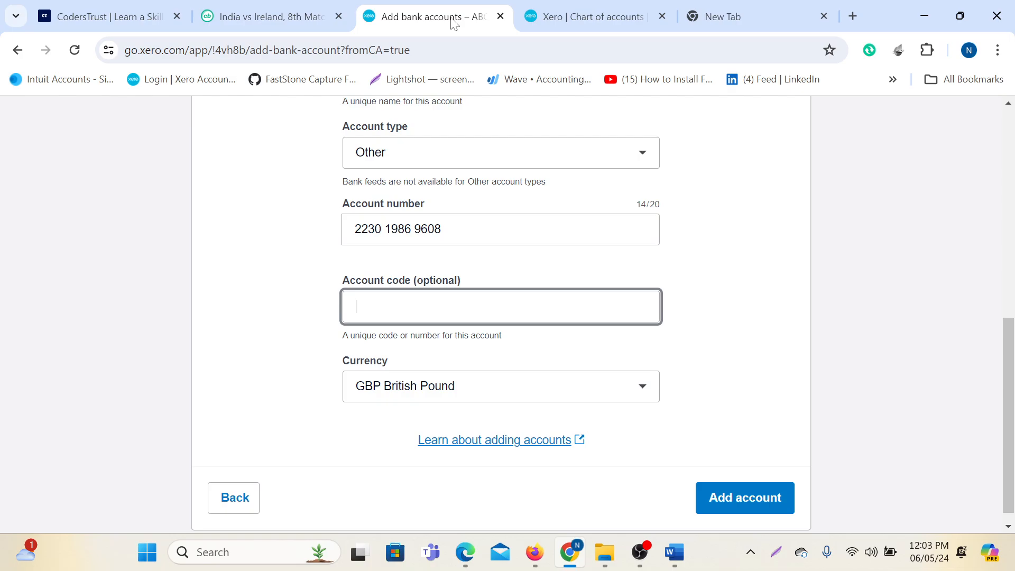
{"action": "left_click", "coordinate": [571, 16]}
{"action": "scroll", "coordinate": [181, 324], "scroll_direction": "down", "scroll_amount": 3}
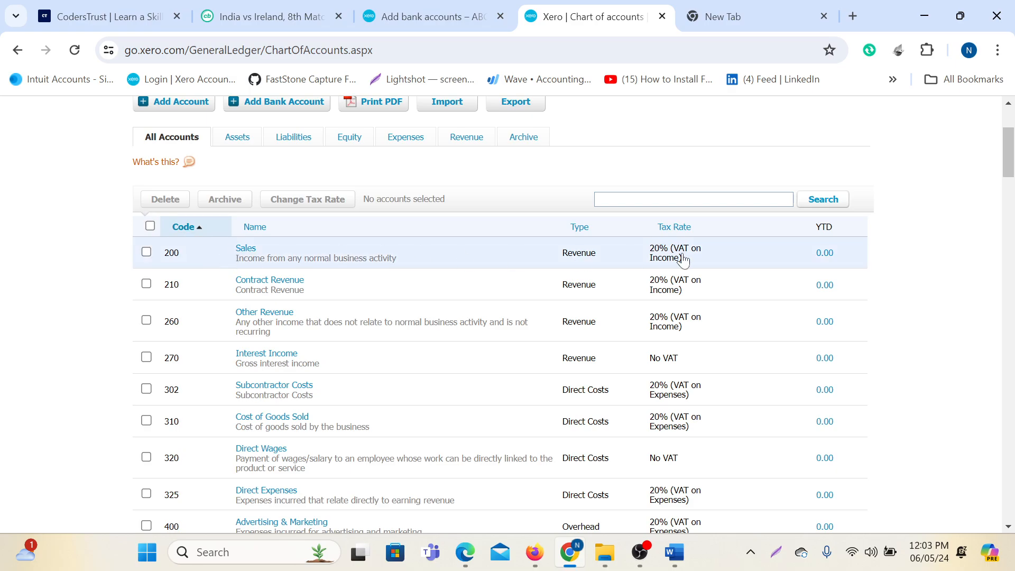
{"action": "scroll", "coordinate": [357, 421], "scroll_direction": "down", "scroll_amount": 20}
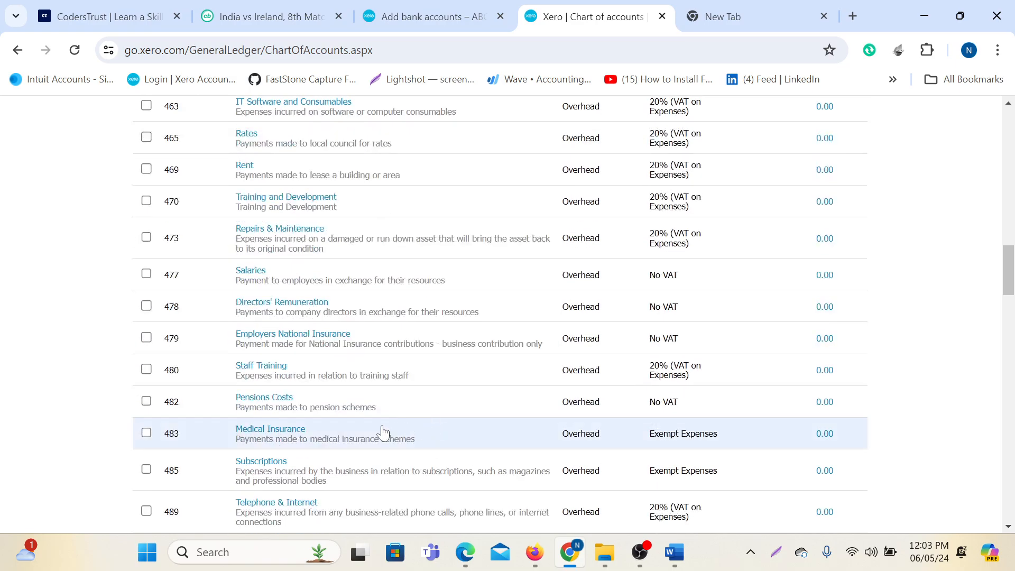
{"action": "scroll", "coordinate": [417, 421], "scroll_direction": "up", "scroll_amount": 6}
{"action": "scroll", "coordinate": [417, 419], "scroll_direction": "up", "scroll_amount": 20}
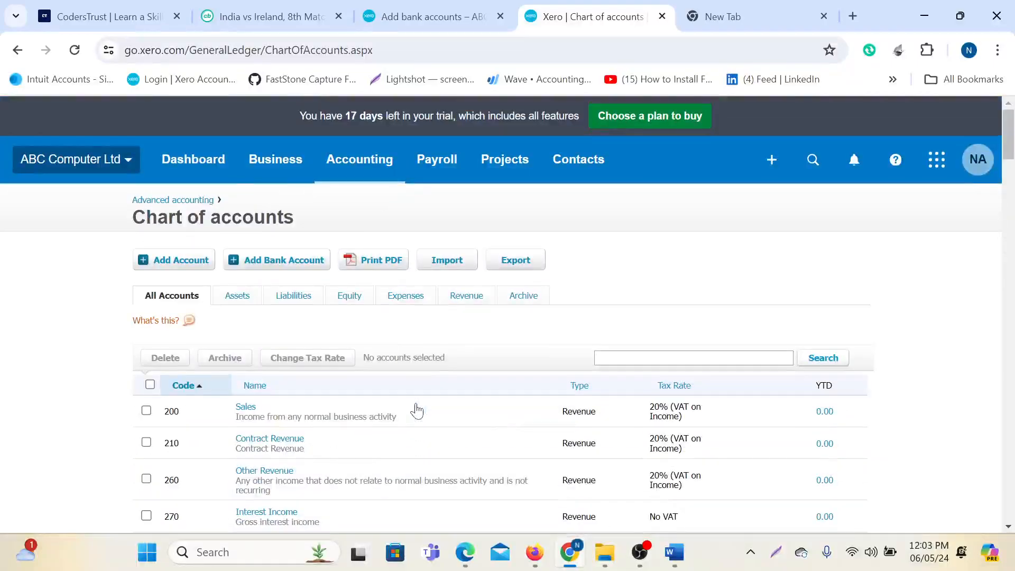
{"action": "scroll", "coordinate": [394, 407], "scroll_direction": "down", "scroll_amount": 1}
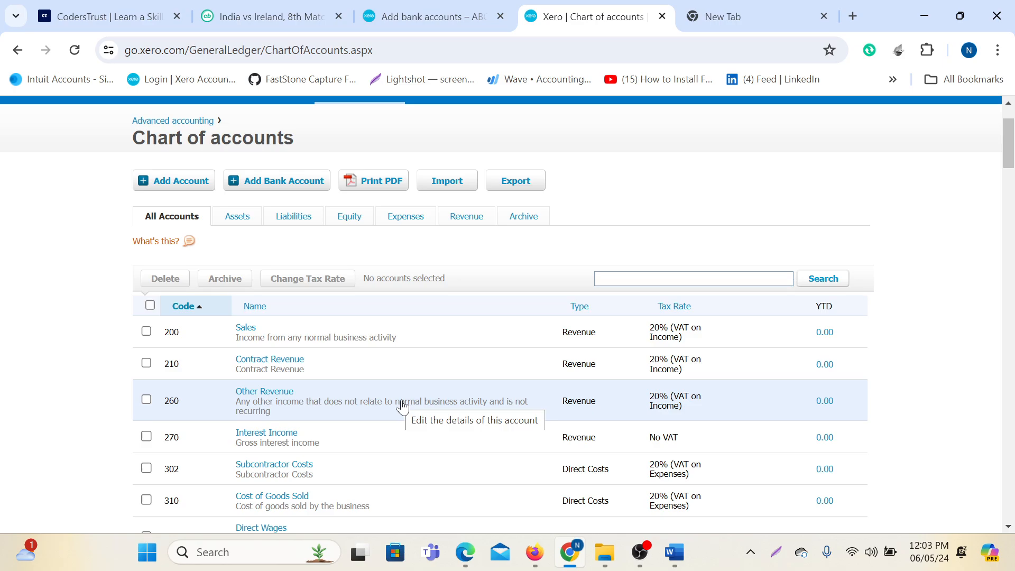
{"action": "scroll", "coordinate": [399, 402], "scroll_direction": "up", "scroll_amount": 3}
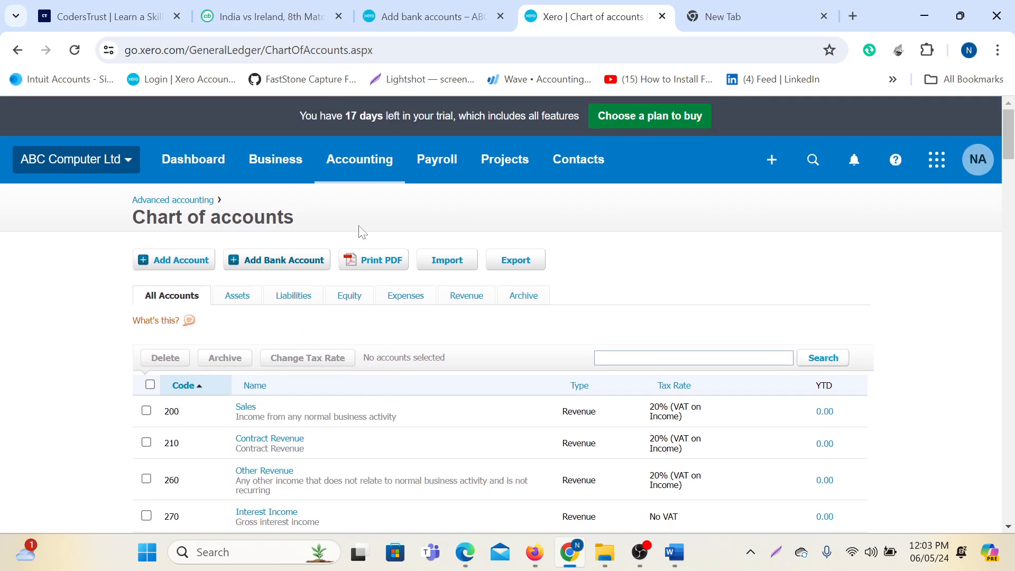
Give the new bank account code 101, keep GBP British Pound currency, and add it.
{"action": "left_click", "coordinate": [428, 16]}
{"action": "type", "text": "101"}
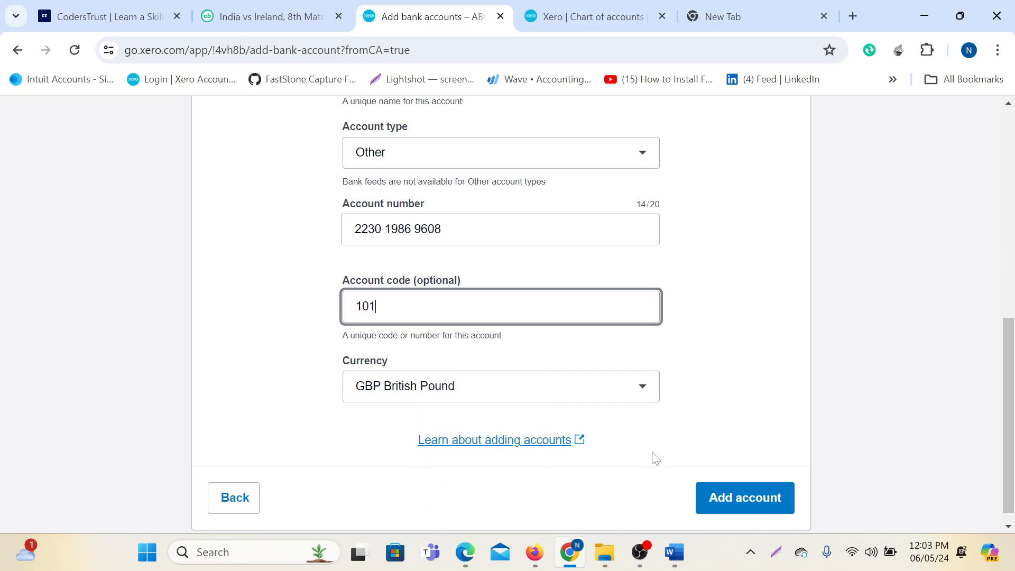
{"action": "left_click", "coordinate": [642, 389]}
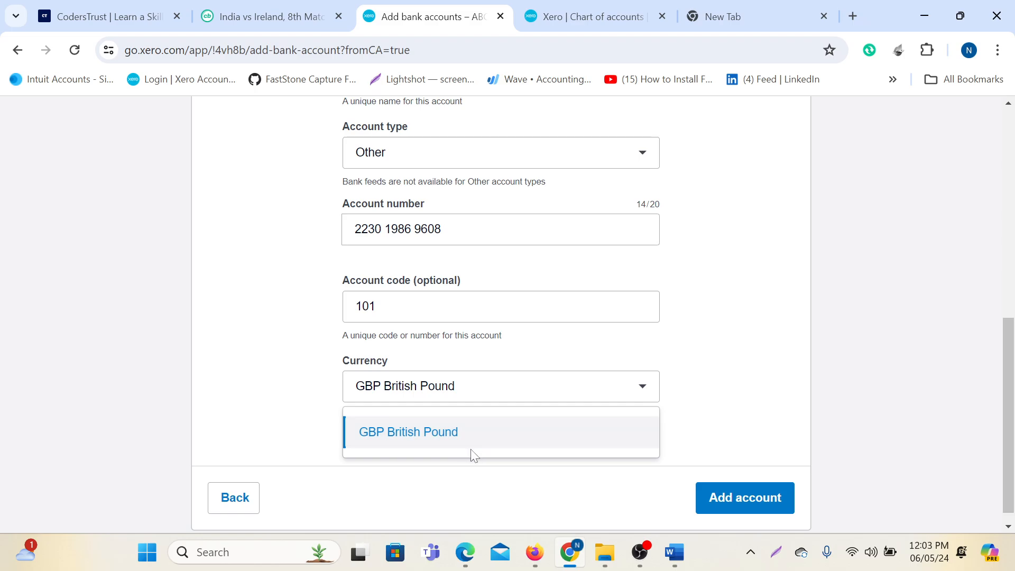
{"action": "left_click", "coordinate": [767, 396]}
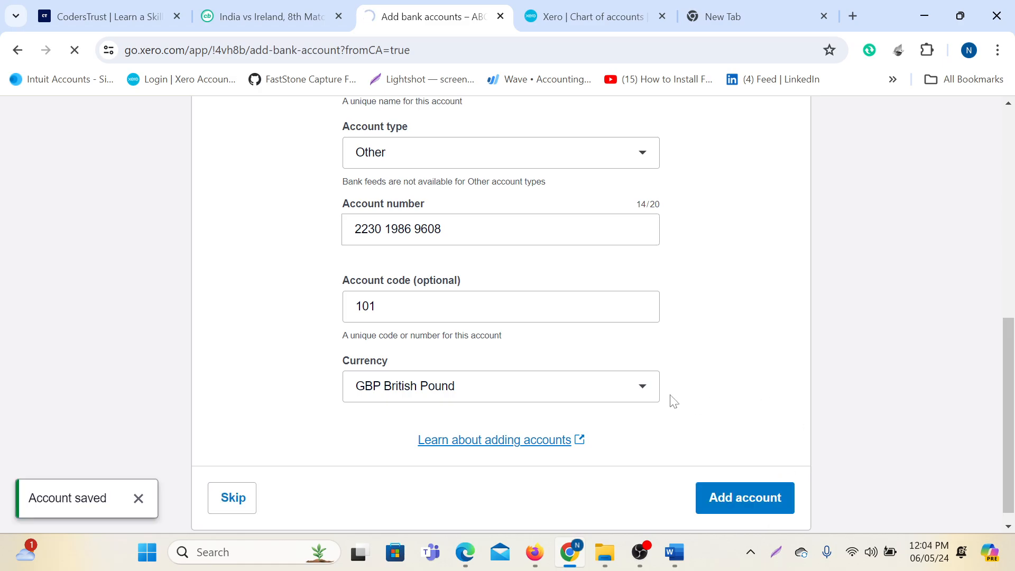
{"action": "scroll", "coordinate": [419, 384], "scroll_direction": "down", "scroll_amount": 3}
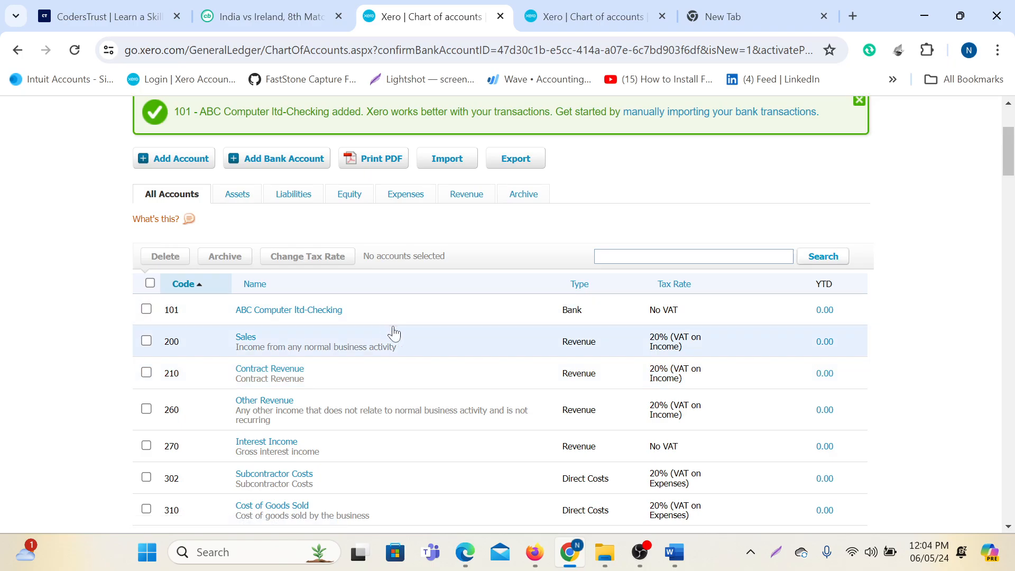
Open bank account 101's Edit Bank Account Details and look over its name, sort code and number fields.
{"action": "left_click", "coordinate": [292, 312]}
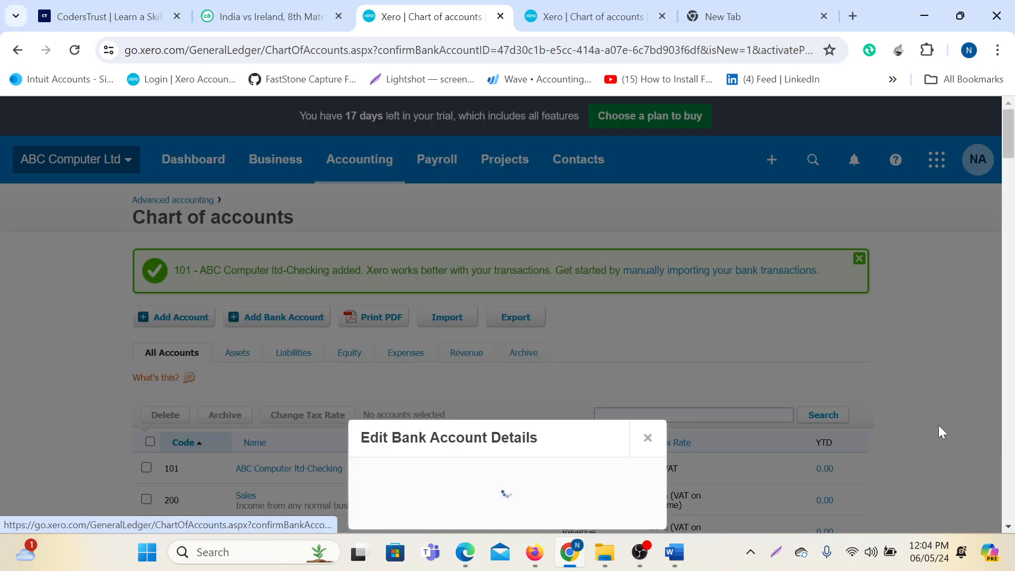
{"action": "scroll", "coordinate": [555, 372], "scroll_direction": "down", "scroll_amount": 3}
{"action": "scroll", "coordinate": [530, 393], "scroll_direction": "up", "scroll_amount": 3}
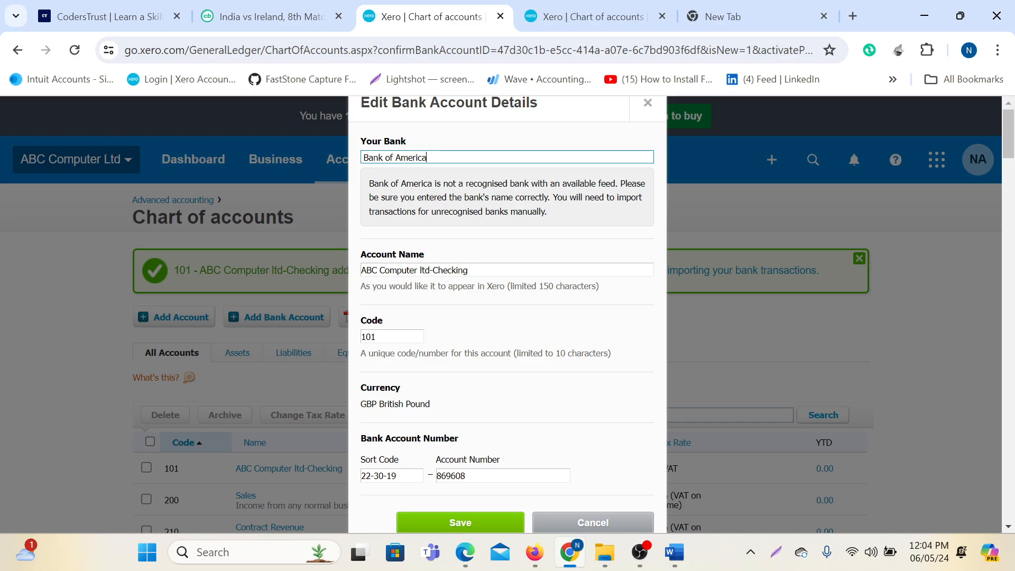
{"action": "left_click", "coordinate": [430, 271]}
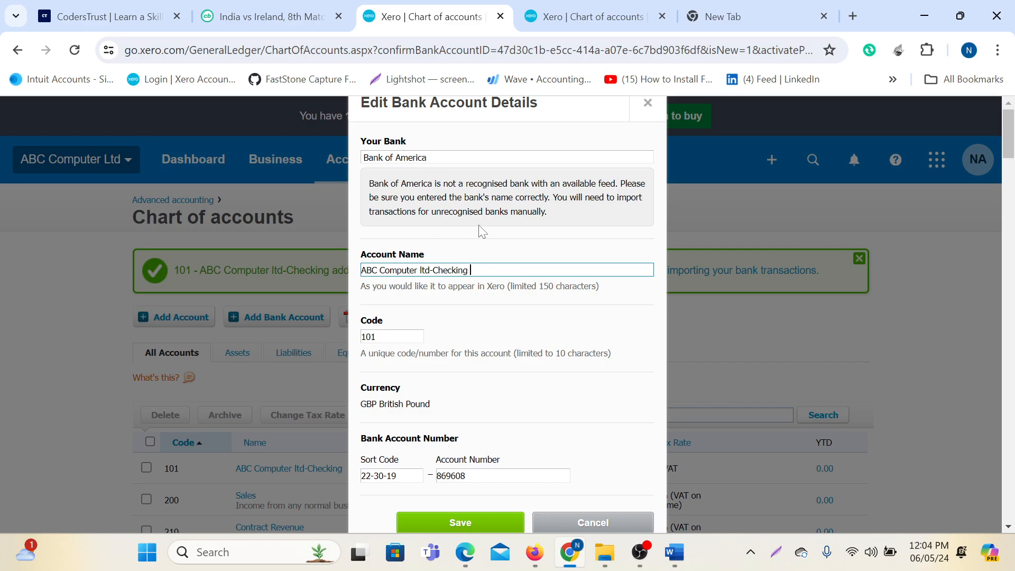
{"action": "scroll", "coordinate": [528, 426], "scroll_direction": "down", "scroll_amount": 6}
{"action": "scroll", "coordinate": [527, 342], "scroll_direction": "up", "scroll_amount": 3}
{"action": "left_click", "coordinate": [397, 317]}
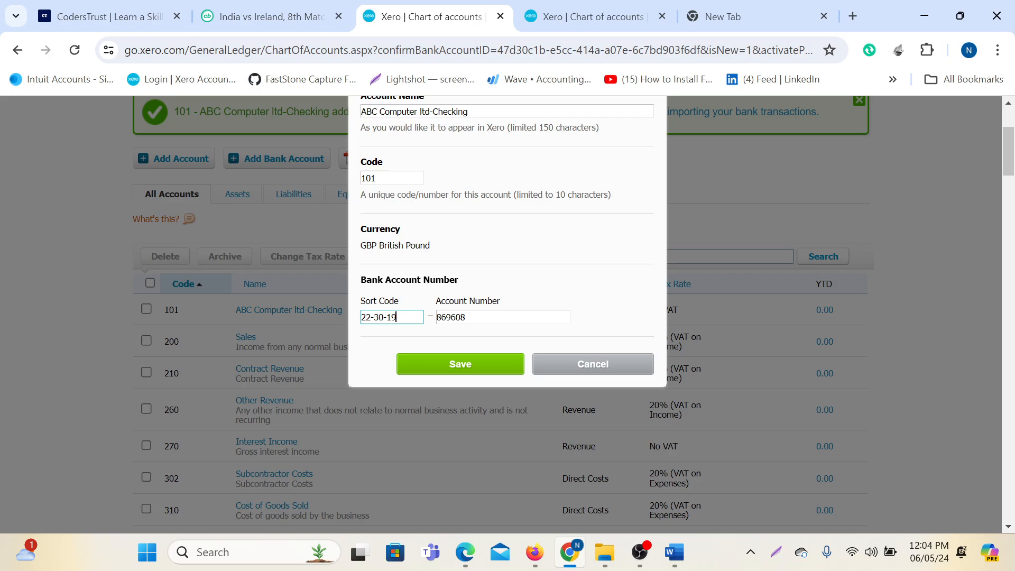
{"action": "left_click", "coordinate": [467, 317]}
{"action": "scroll", "coordinate": [439, 261], "scroll_direction": "up", "scroll_amount": 3}
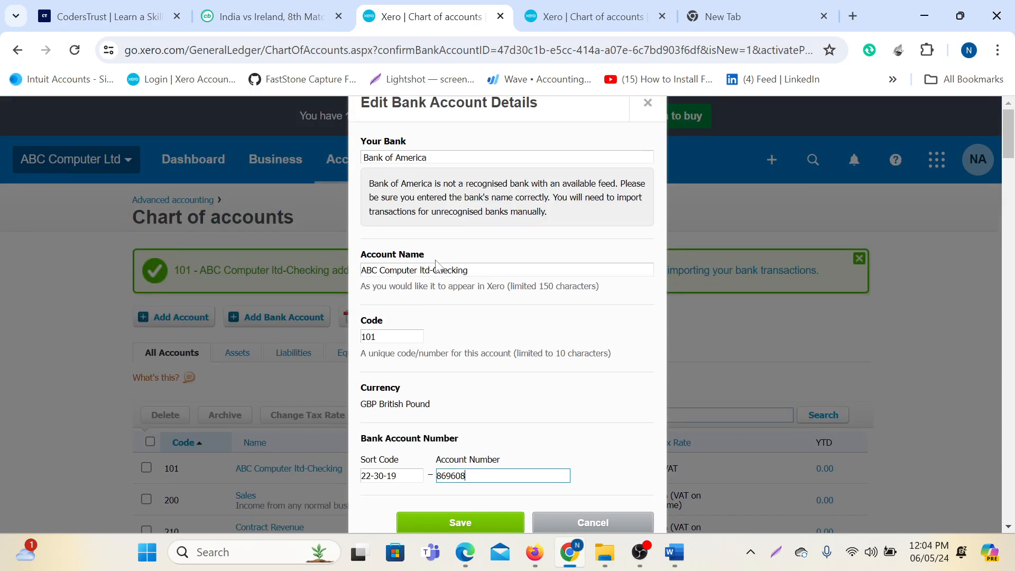
{"action": "scroll", "coordinate": [483, 243], "scroll_direction": "down", "scroll_amount": 6}
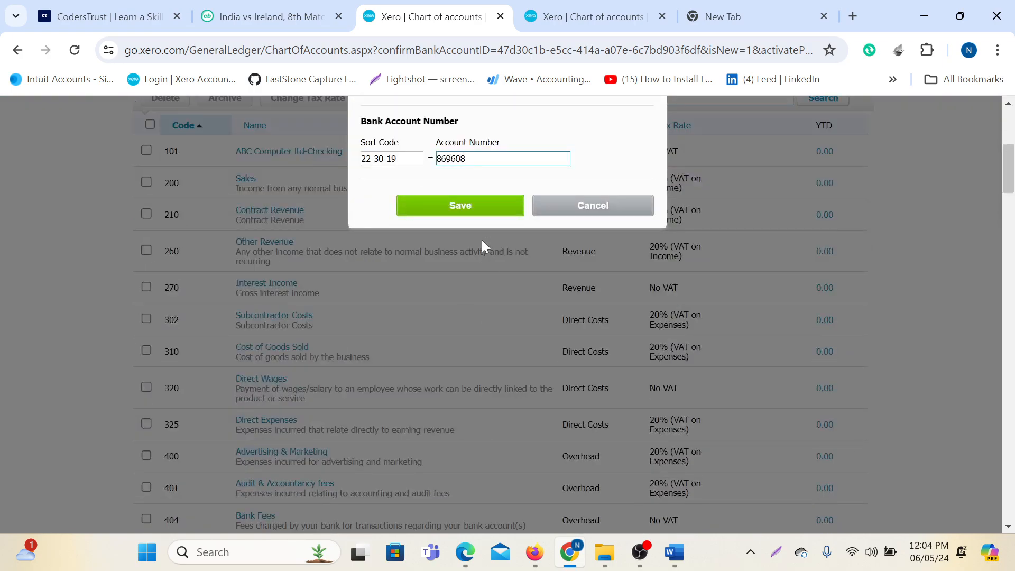
{"action": "scroll", "coordinate": [548, 332], "scroll_direction": "up", "scroll_amount": 3}
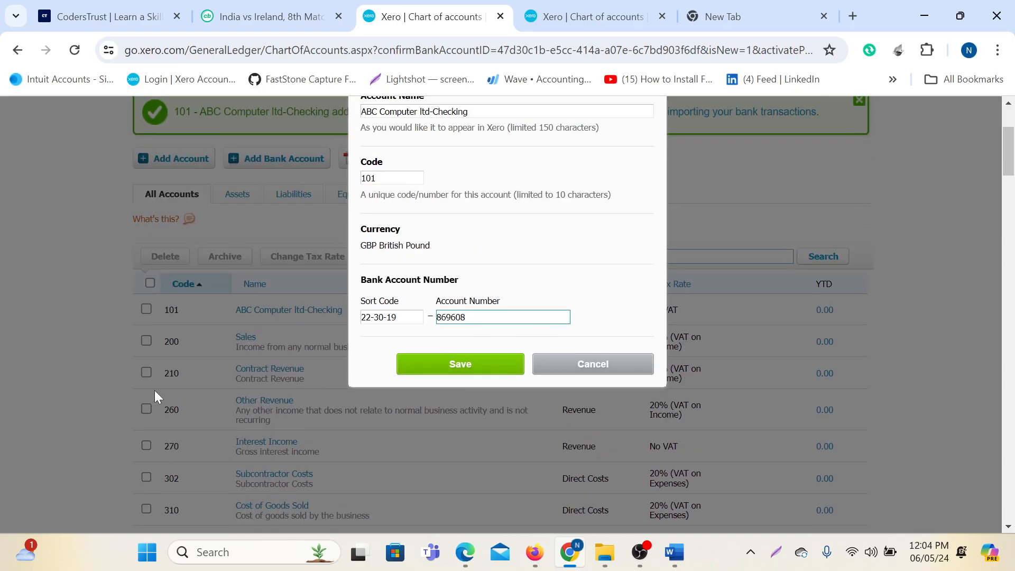
{"action": "scroll", "coordinate": [396, 343], "scroll_direction": "up", "scroll_amount": 3}
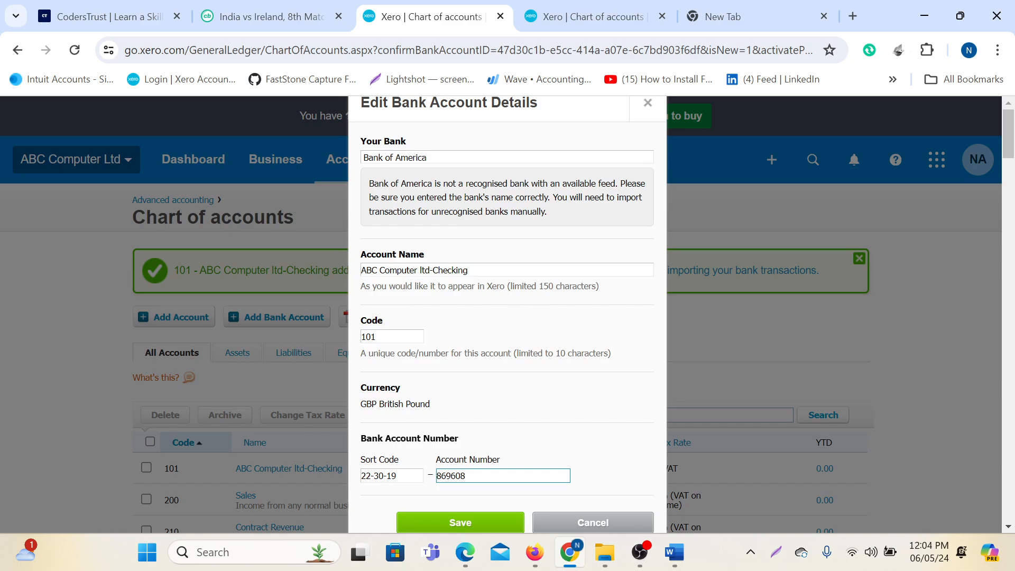
Copy 'Bank of America' from the Your Bank field.
{"action": "left_click_drag", "start_coordinate": [430, 158], "coordinate": [362, 158]}
{"action": "right_click", "coordinate": [393, 149]}
{"action": "left_click", "coordinate": [434, 146]}
{"action": "left_click", "coordinate": [431, 158]}
{"action": "triple_click", "coordinate": [415, 158]}
{"action": "right_click", "coordinate": [415, 161]}
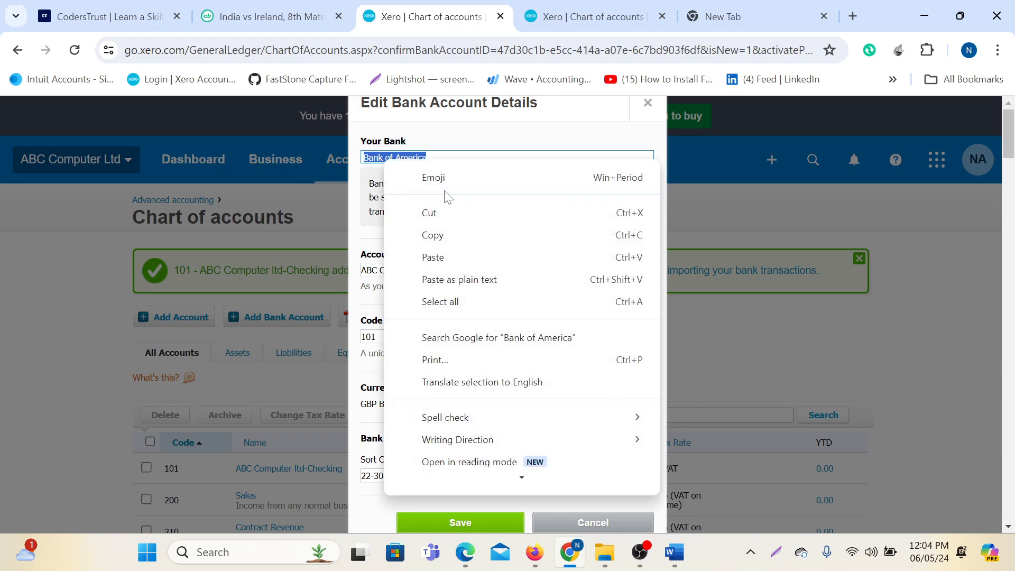
{"action": "left_click", "coordinate": [439, 234]}
Replace 'Computer ltd' with 'Bank of America-' in the account name, save, and dismiss the notice.
{"action": "left_click_drag", "start_coordinate": [379, 270], "coordinate": [423, 271]}
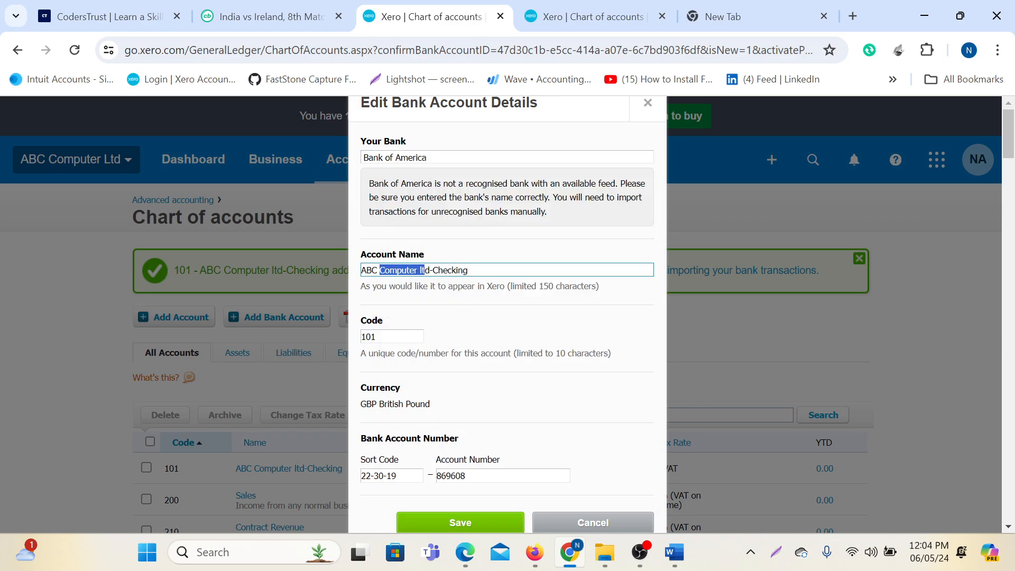
{"action": "right_click", "coordinate": [431, 270]}
{"action": "left_click", "coordinate": [474, 375]}
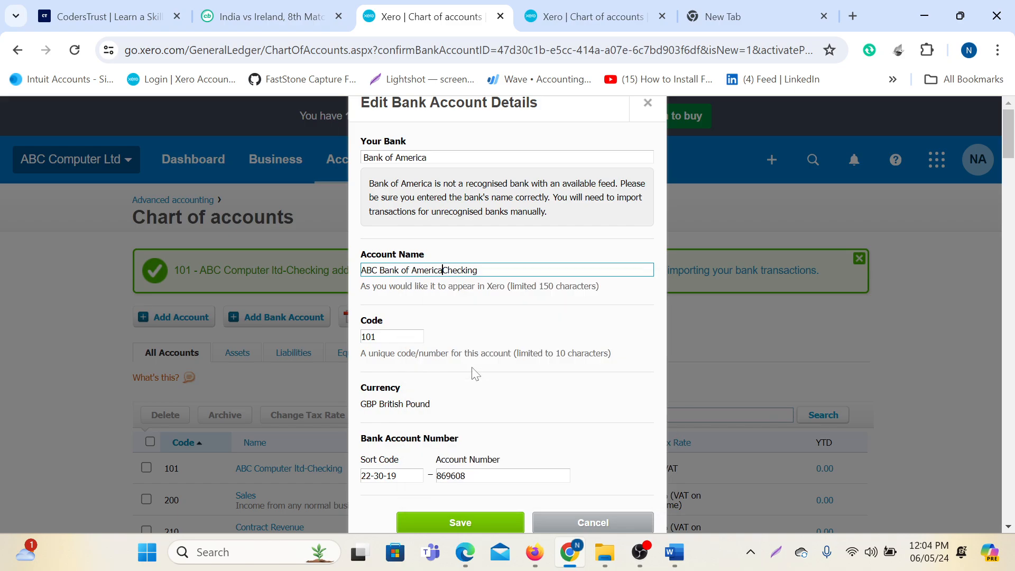
{"action": "type", "text": "-"}
{"action": "left_click", "coordinate": [460, 523]}
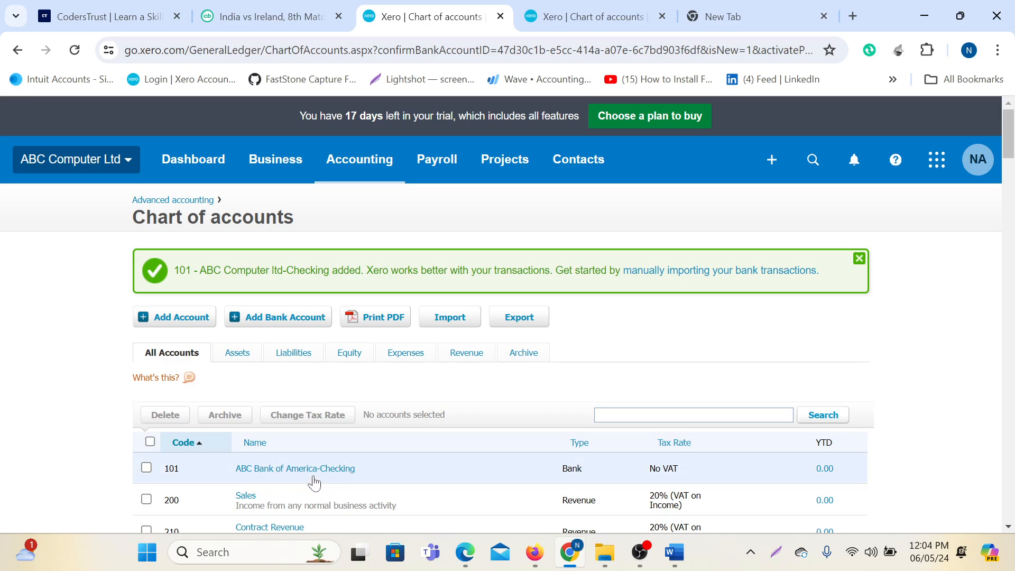
{"action": "scroll", "coordinate": [431, 461], "scroll_direction": "down", "scroll_amount": 3}
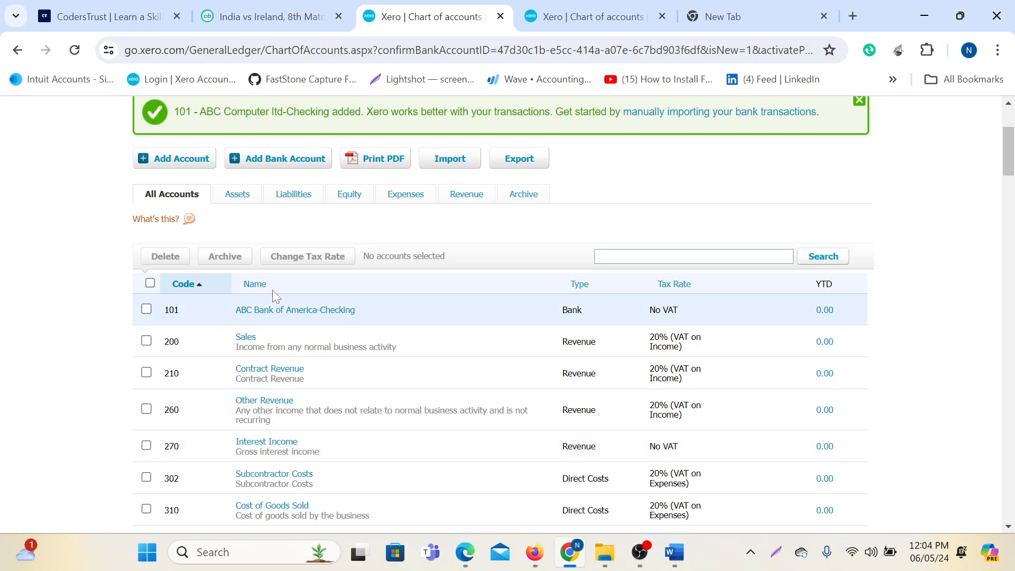
{"action": "scroll", "coordinate": [400, 399], "scroll_direction": "up", "scroll_amount": 3}
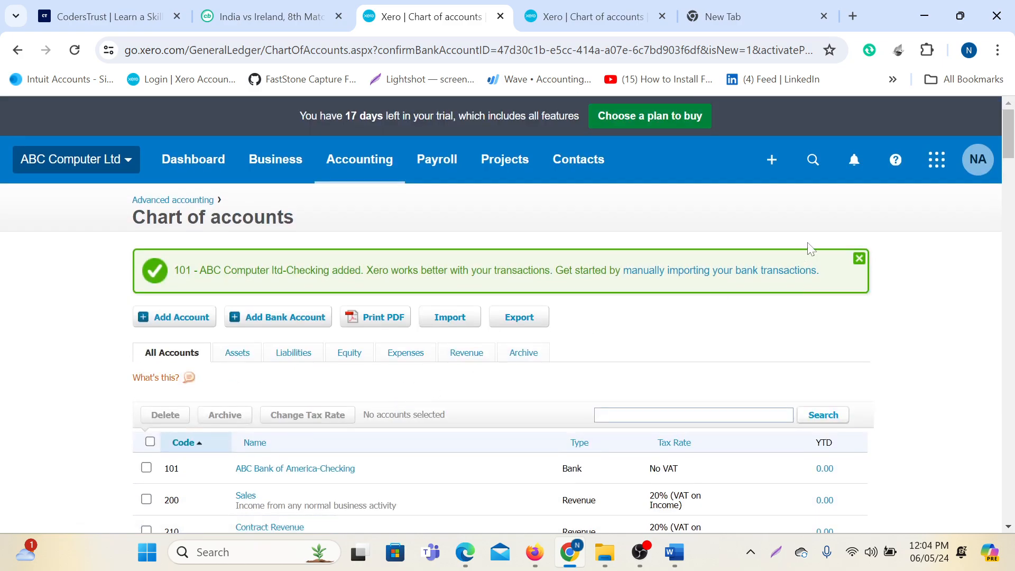
{"action": "left_click", "coordinate": [859, 259]}
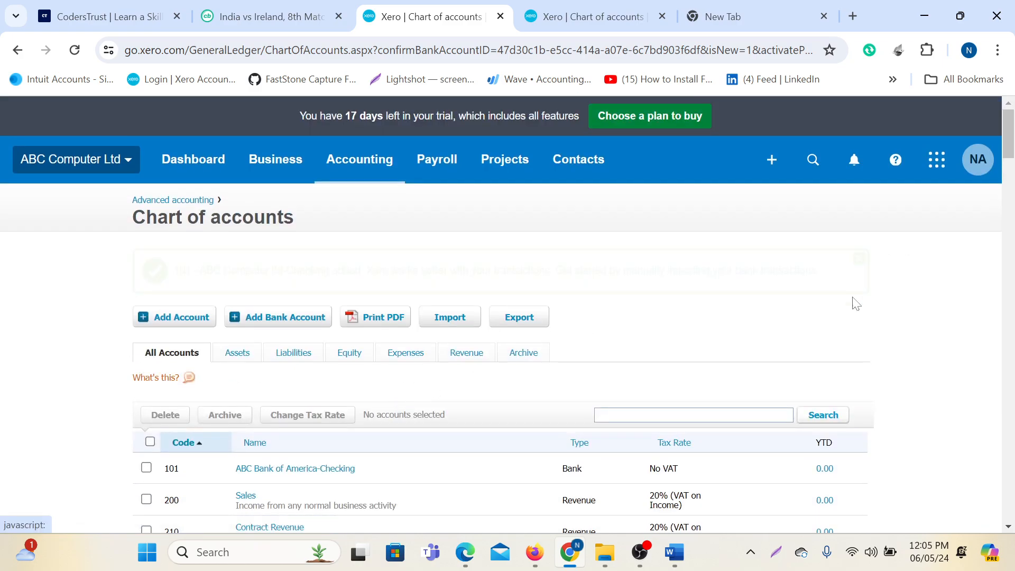
Bring up File Explorer and go up to New Volume (D:).
{"action": "left_click", "coordinate": [605, 552]}
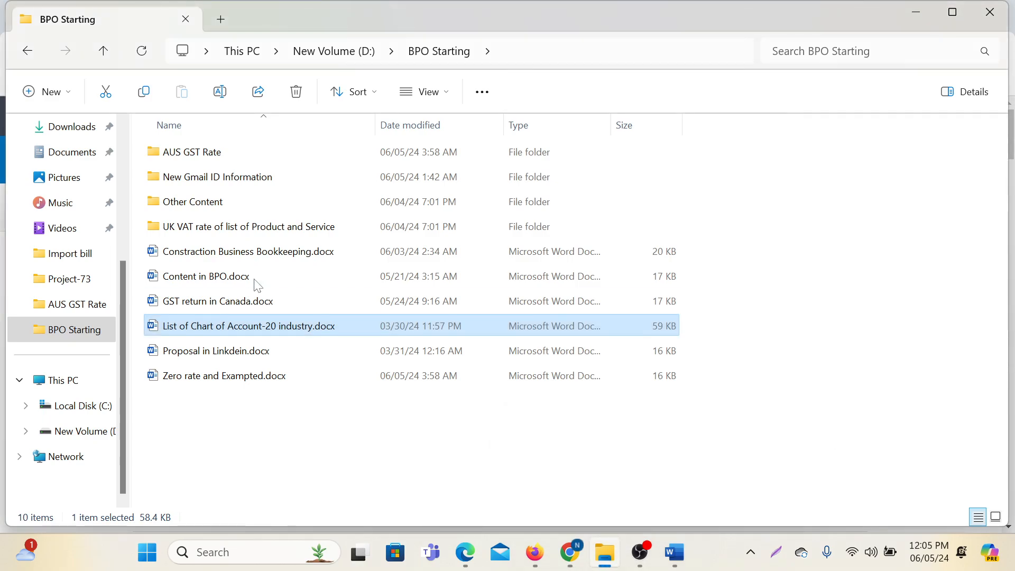
{"action": "left_click", "coordinate": [74, 328]}
{"action": "left_click", "coordinate": [103, 50]}
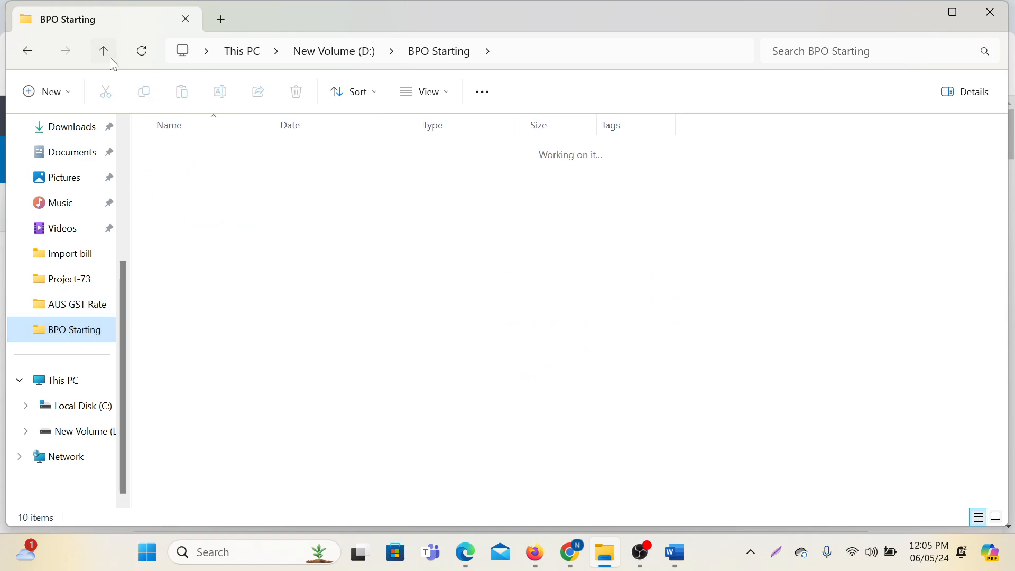
{"action": "left_click", "coordinate": [976, 331]}
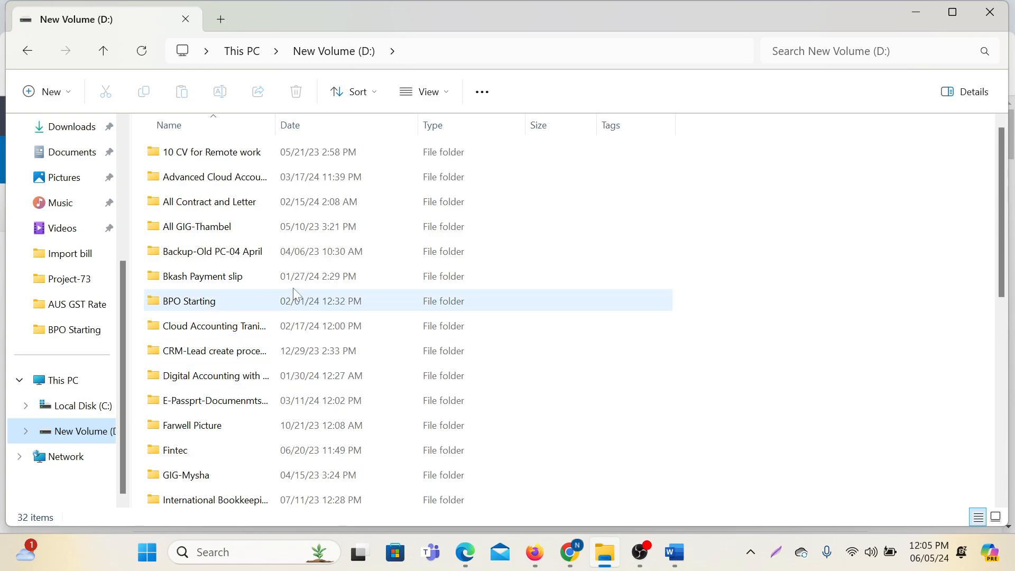
Drill down through Backup-Old PC-04 April to Credit Card Statement > Capital One-2022 and open Jan-2022.pdf.
{"action": "double_click", "coordinate": [214, 255]}
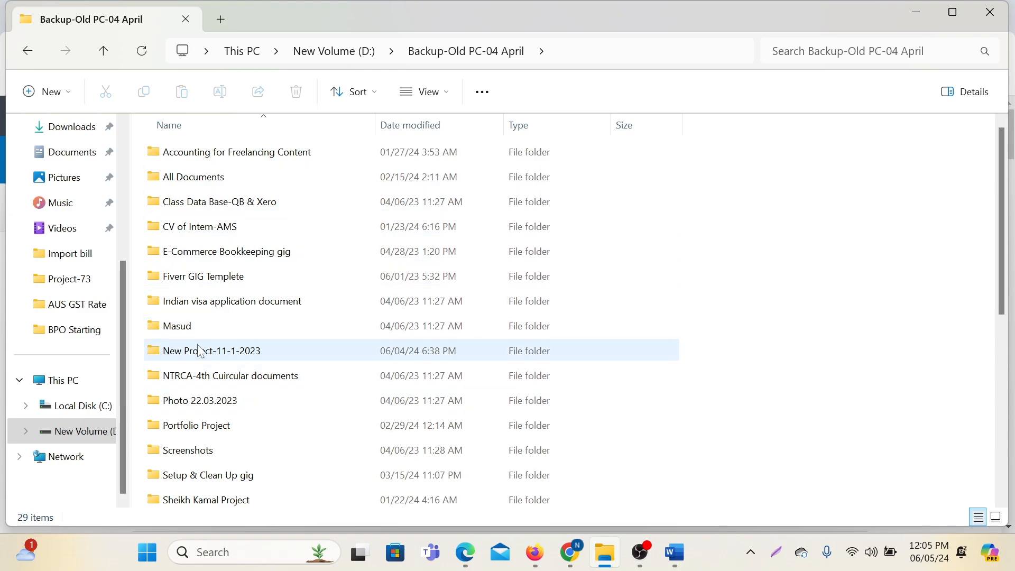
{"action": "double_click", "coordinate": [175, 177]}
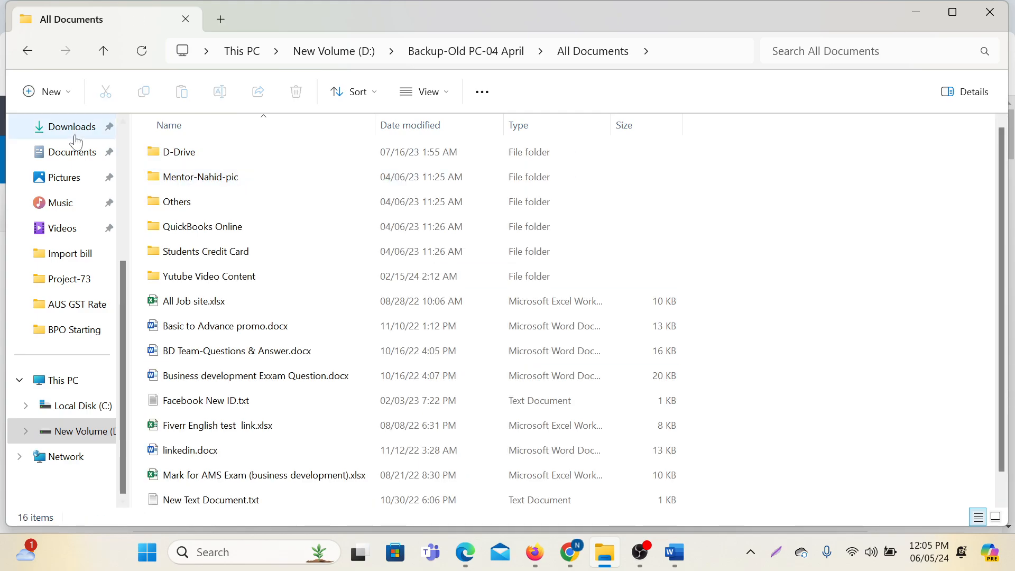
{"action": "double_click", "coordinate": [185, 153]}
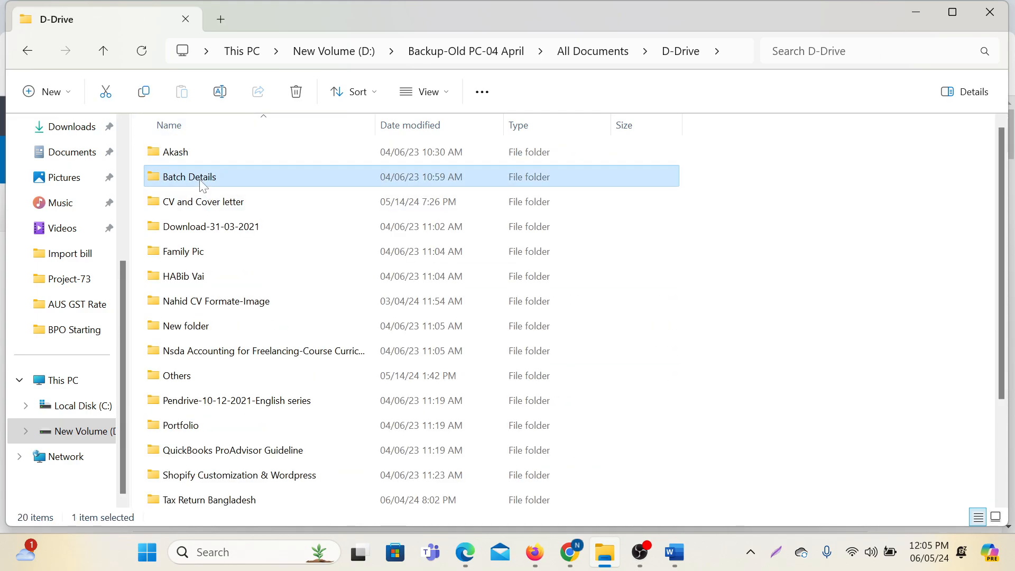
{"action": "double_click", "coordinate": [192, 181]}
{"action": "double_click", "coordinate": [190, 180]}
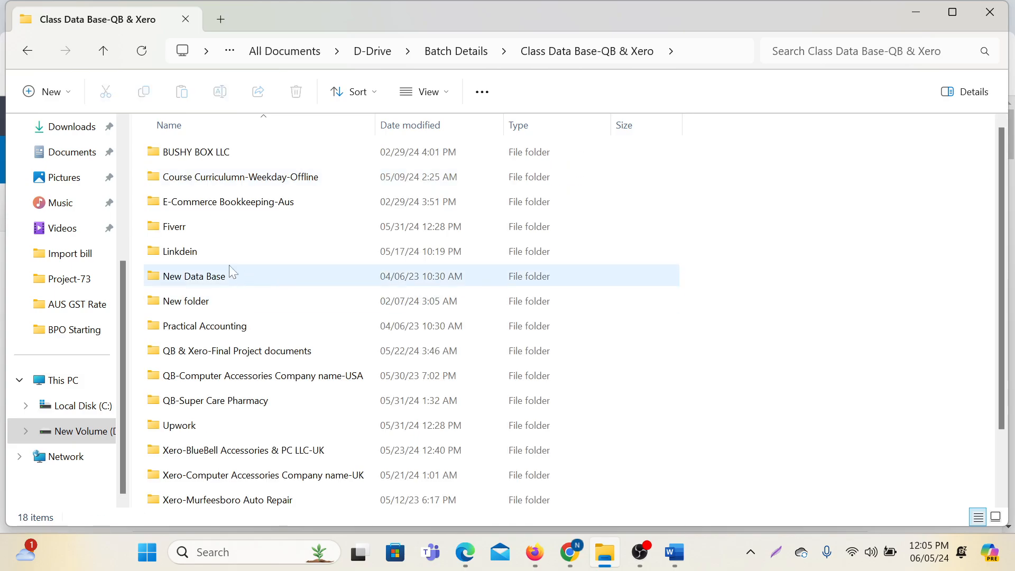
{"action": "double_click", "coordinate": [214, 406]}
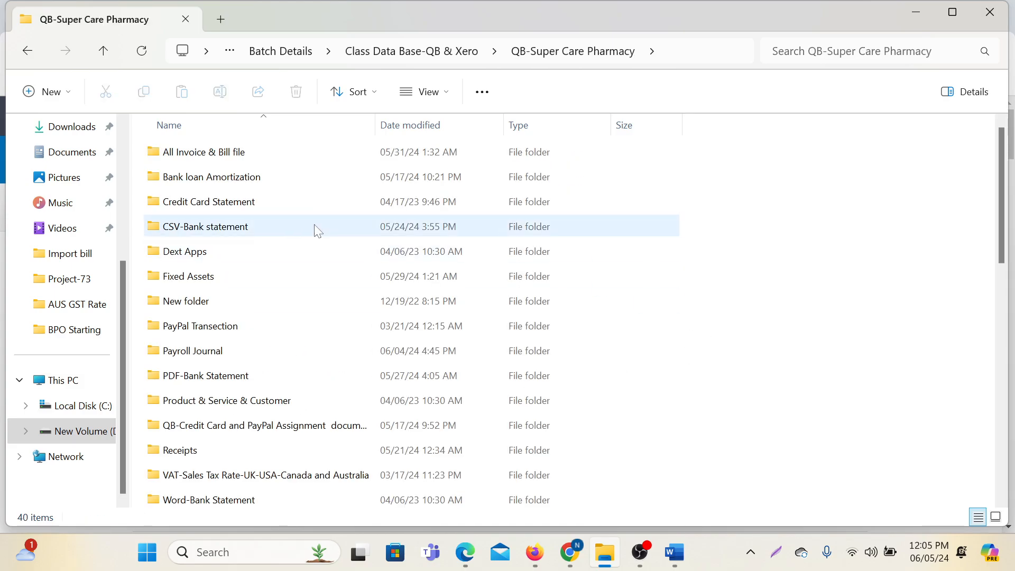
{"action": "double_click", "coordinate": [204, 211]}
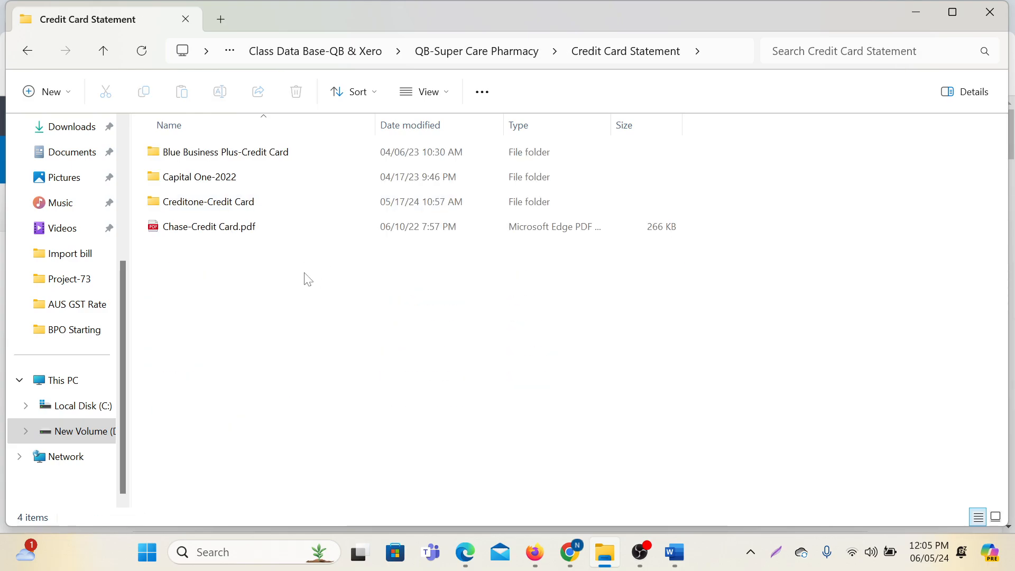
{"action": "double_click", "coordinate": [208, 183]}
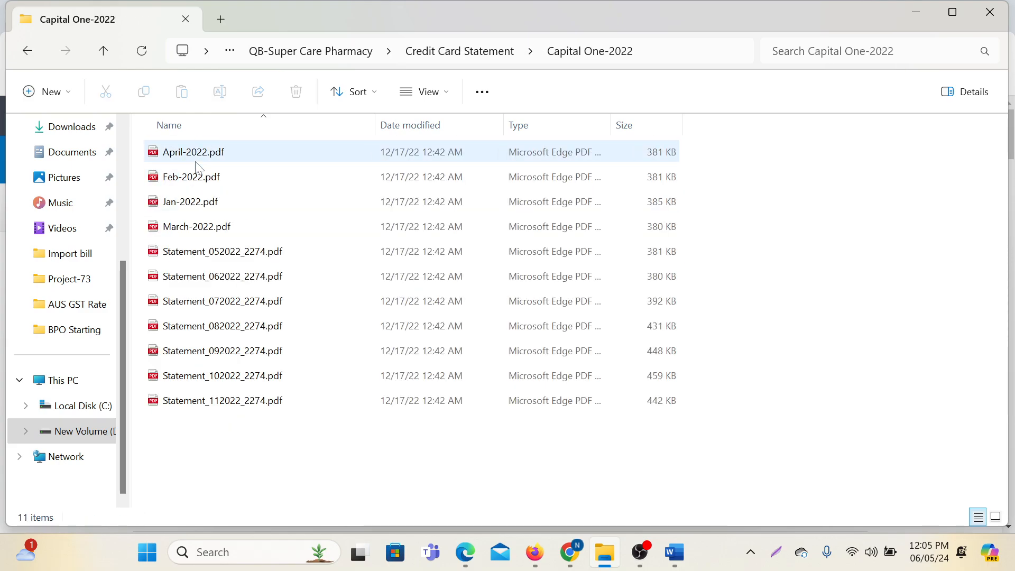
{"action": "double_click", "coordinate": [202, 204]}
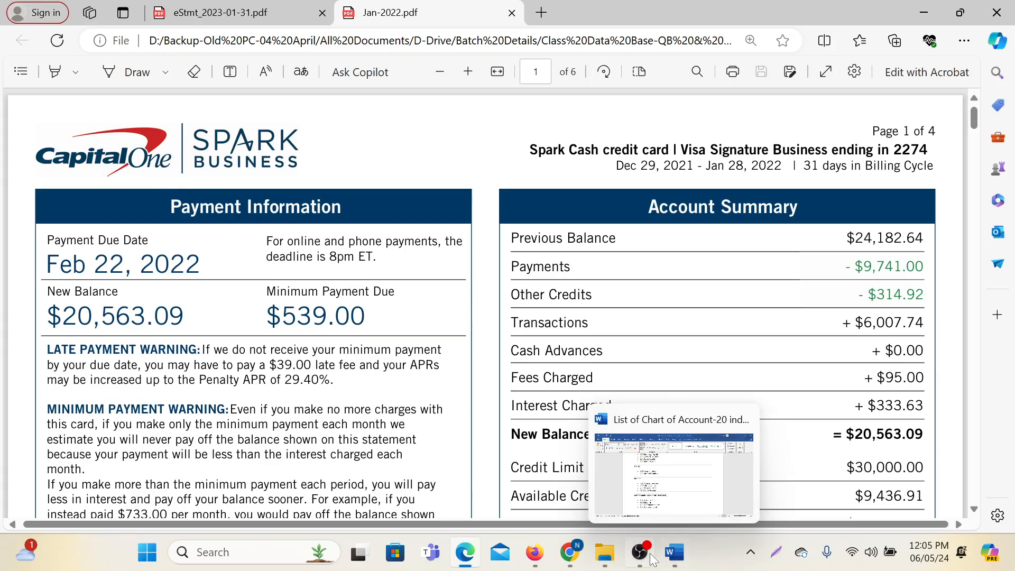
Leave the Jan-2022 Capital One statement and return to Xero's chart of accounts in Chrome.
{"action": "left_click", "coordinate": [567, 453]}
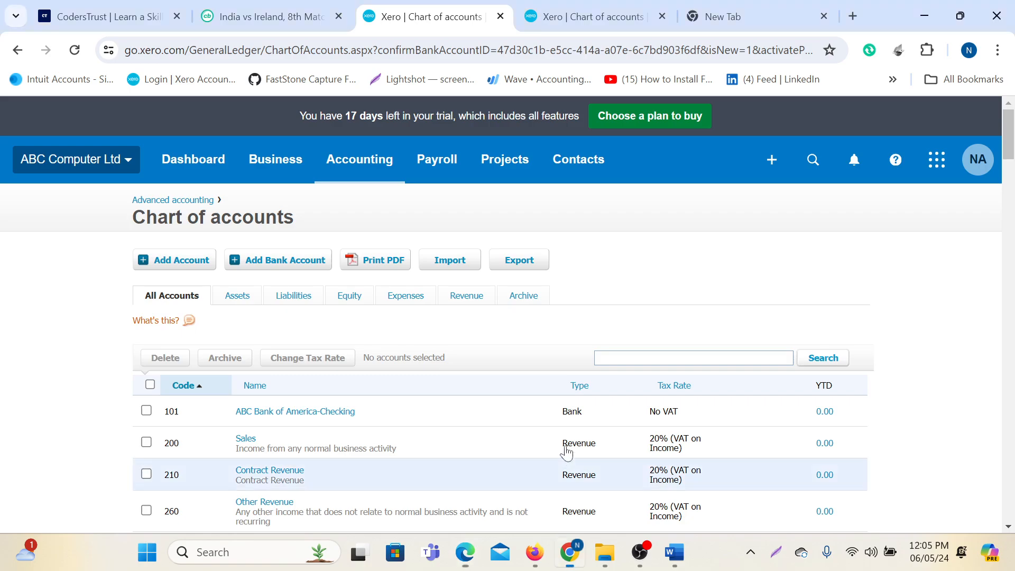
Start a new bank account without a bank feed and enter Capital One as the bank name.
{"action": "left_click", "coordinate": [286, 271]}
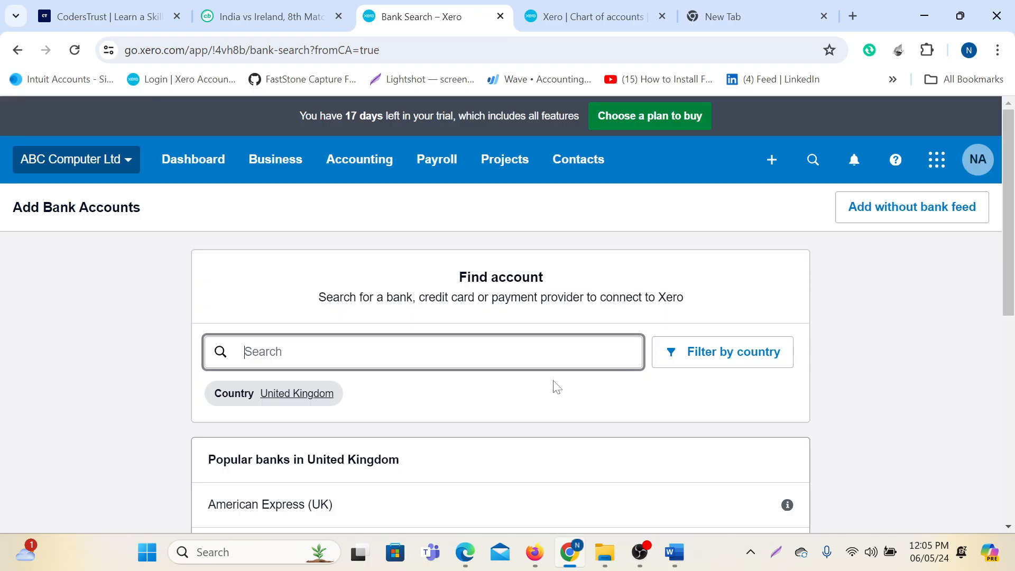
{"action": "left_click", "coordinate": [900, 216]}
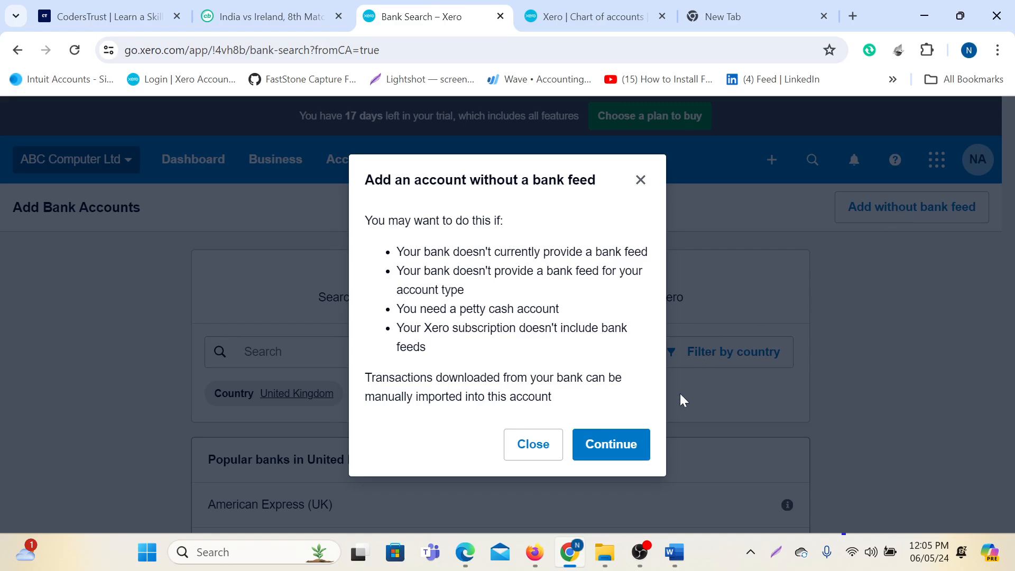
{"action": "left_click", "coordinate": [612, 446]}
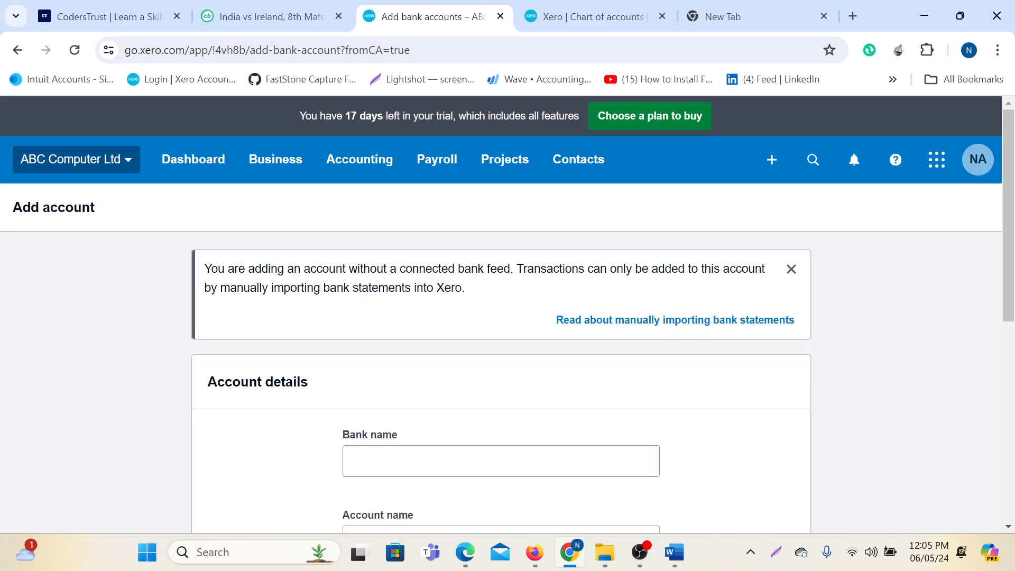
{"action": "left_click", "coordinate": [409, 461]}
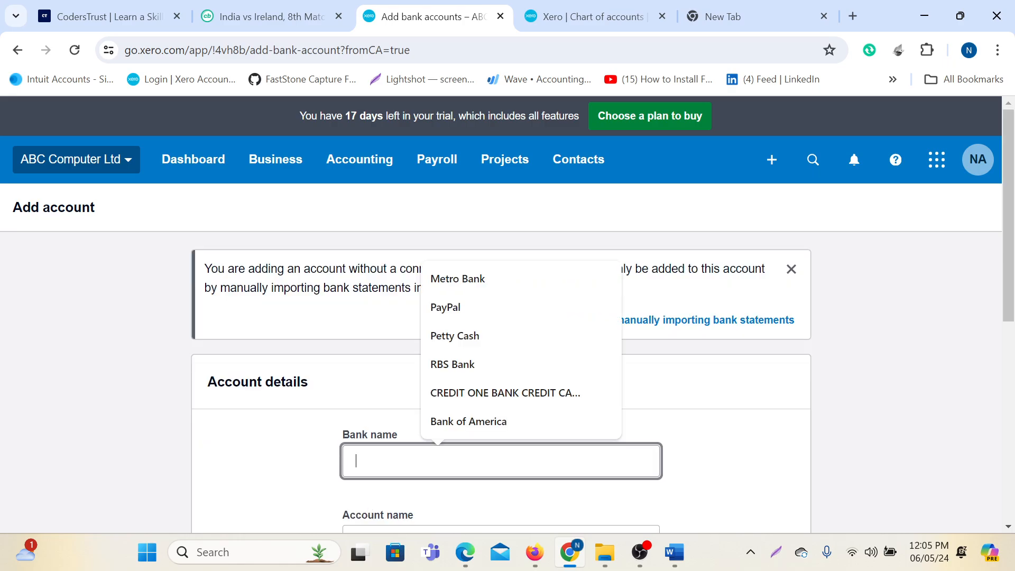
{"action": "type", "text": "Capital One"}
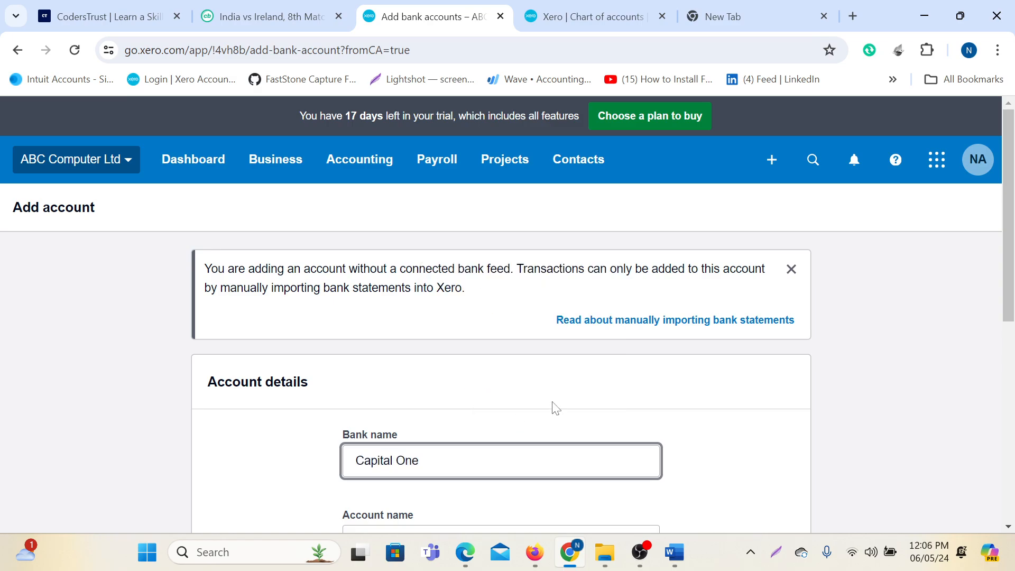
Name the account ABC-Capital One and set its account type to Credit card.
{"action": "scroll", "coordinate": [553, 407], "scroll_direction": "down", "scroll_amount": 5}
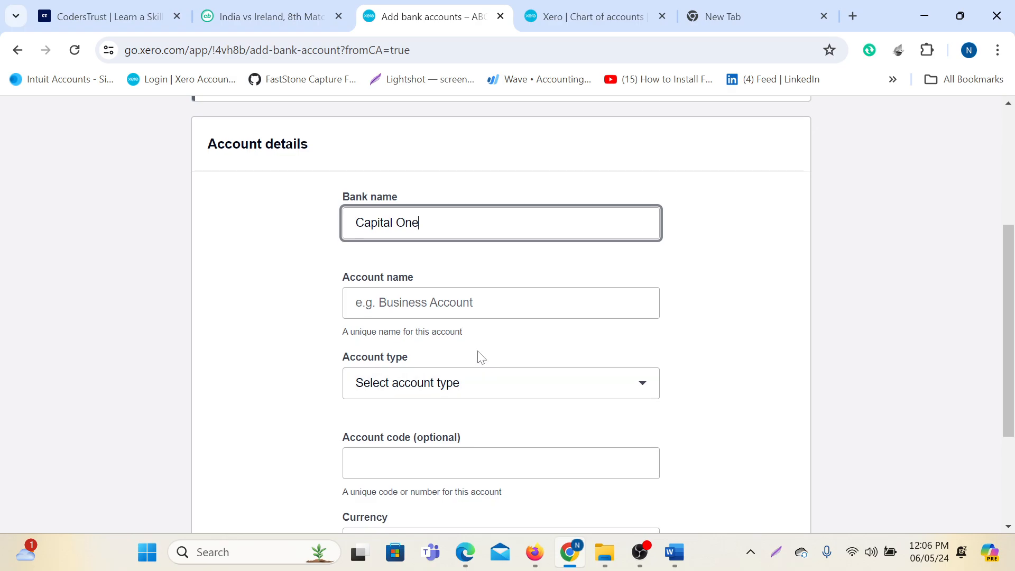
{"action": "left_click", "coordinate": [431, 304]}
{"action": "type", "text": "AN"}
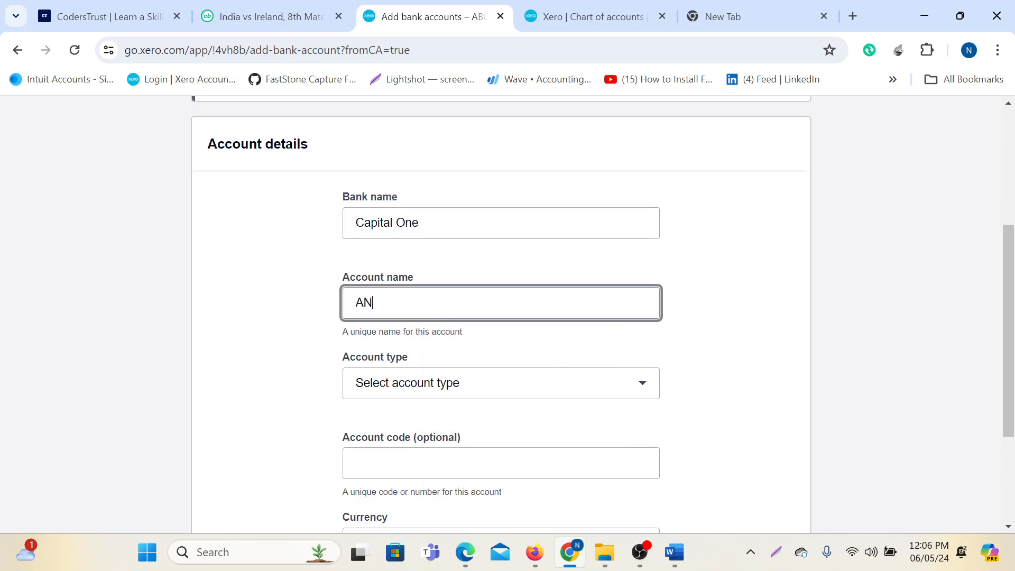
{"action": "key", "text": "BackSpace"}
{"action": "type", "text": "BC-Capital One"}
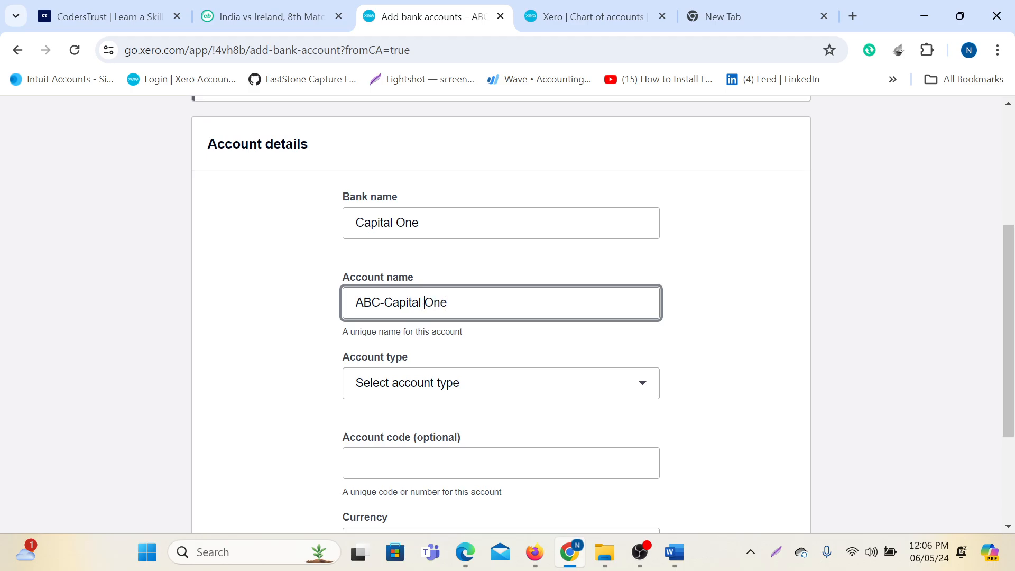
{"action": "left_click", "coordinate": [447, 385]}
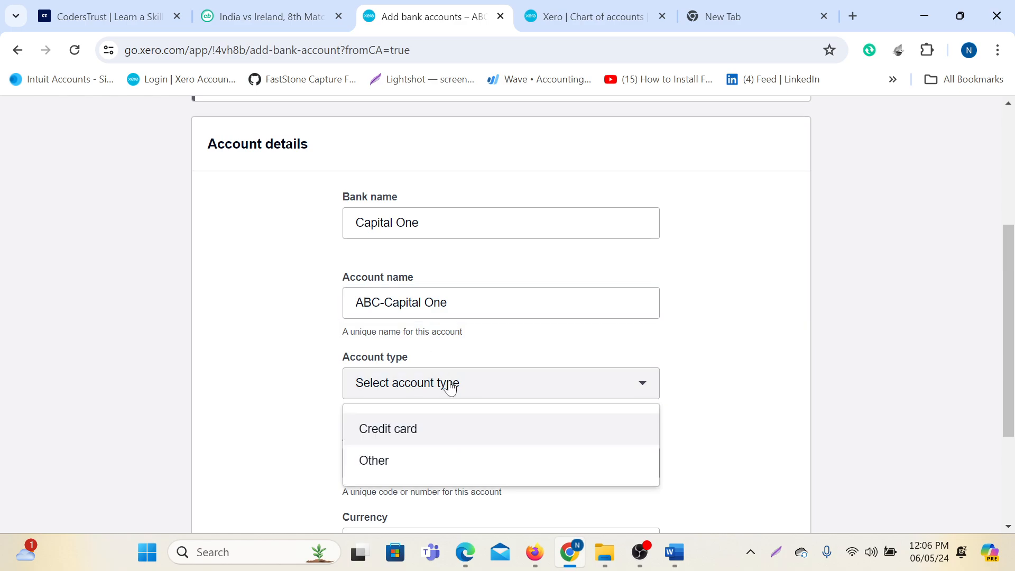
{"action": "left_click", "coordinate": [417, 431]}
{"action": "scroll", "coordinate": [487, 376], "scroll_direction": "down", "scroll_amount": 3}
{"action": "left_click", "coordinate": [418, 309]}
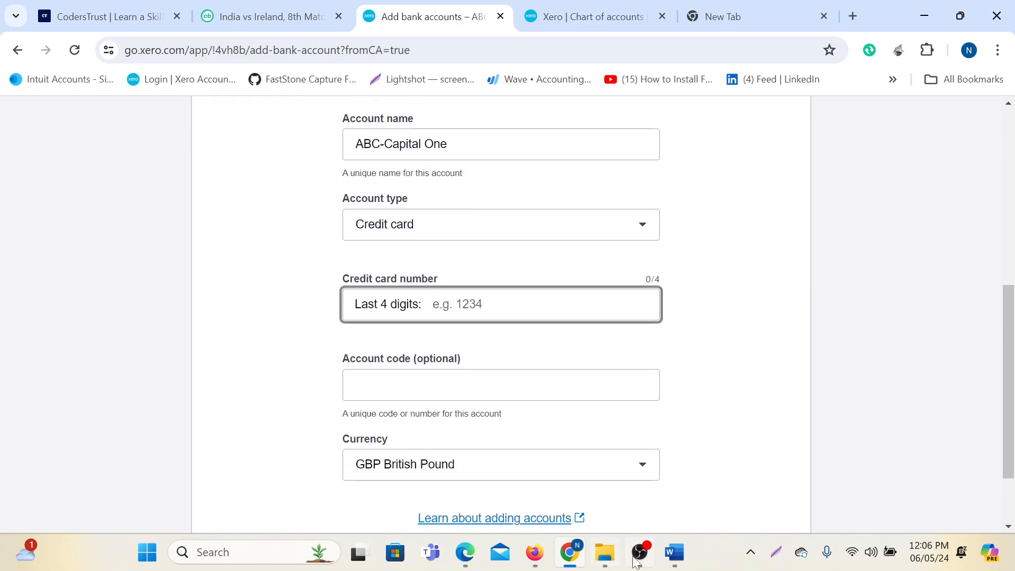
{"action": "left_click", "coordinate": [465, 552]}
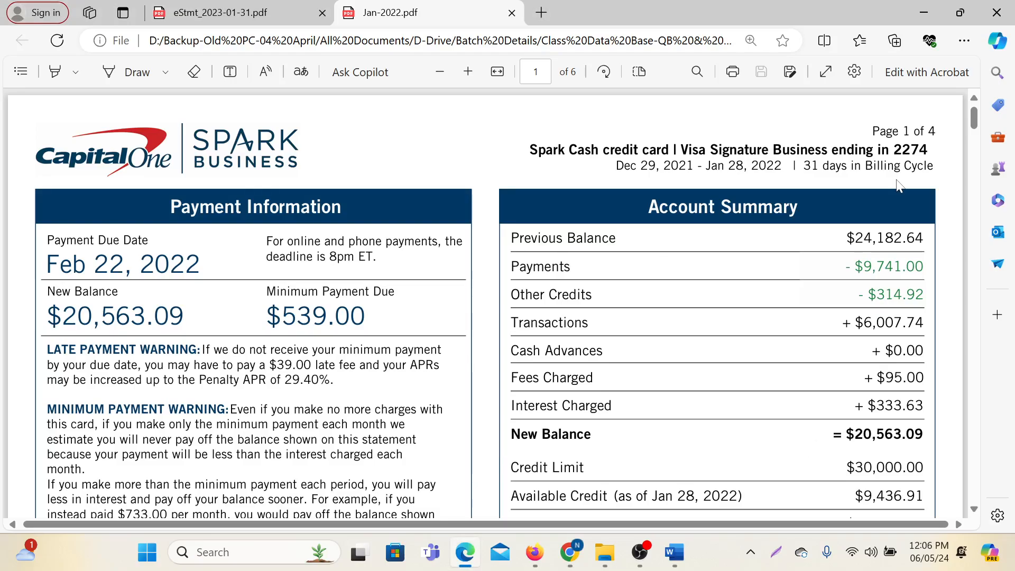
Find the card's last four digits in the statement heading and enter them as Xero's credit card number.
{"action": "left_click_drag", "start_coordinate": [692, 150], "coordinate": [887, 152]}
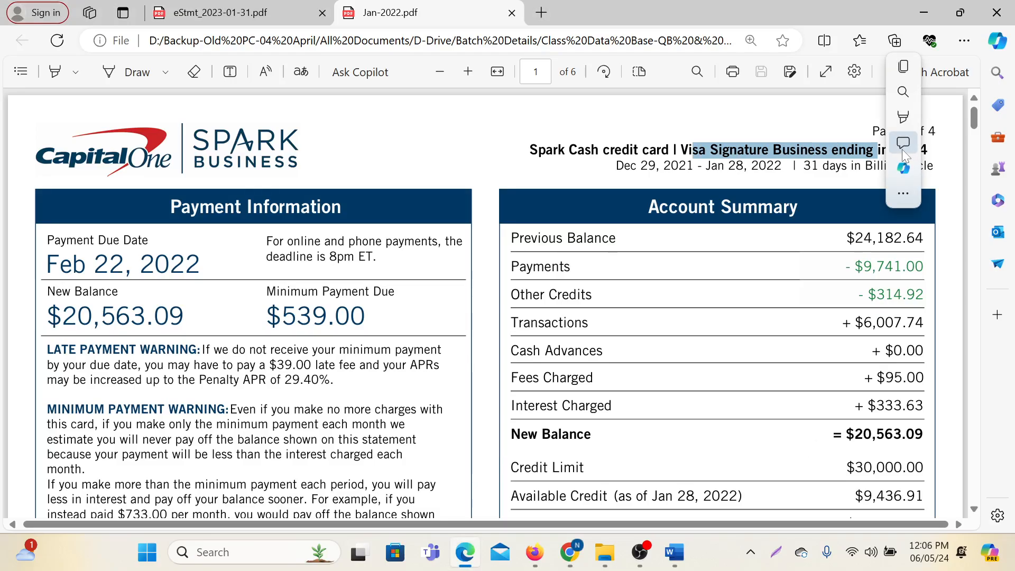
{"action": "left_click", "coordinate": [812, 269]}
{"action": "double_click", "coordinate": [909, 150]}
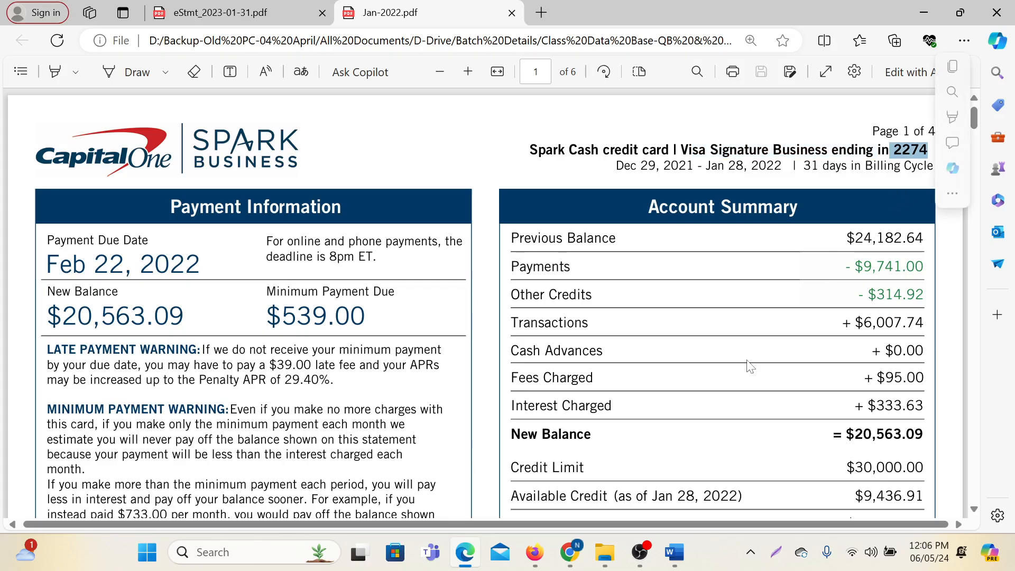
{"action": "mouse_move", "coordinate": [537, 558]}
{"action": "mouse_move", "coordinate": [570, 552]}
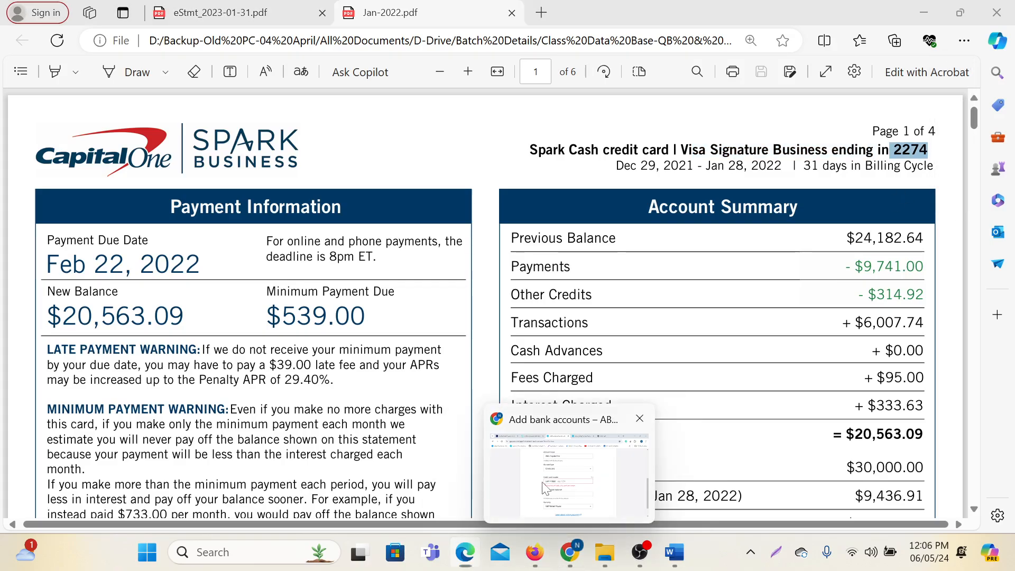
{"action": "left_click", "coordinate": [542, 482]}
{"action": "type", "text": "2274"}
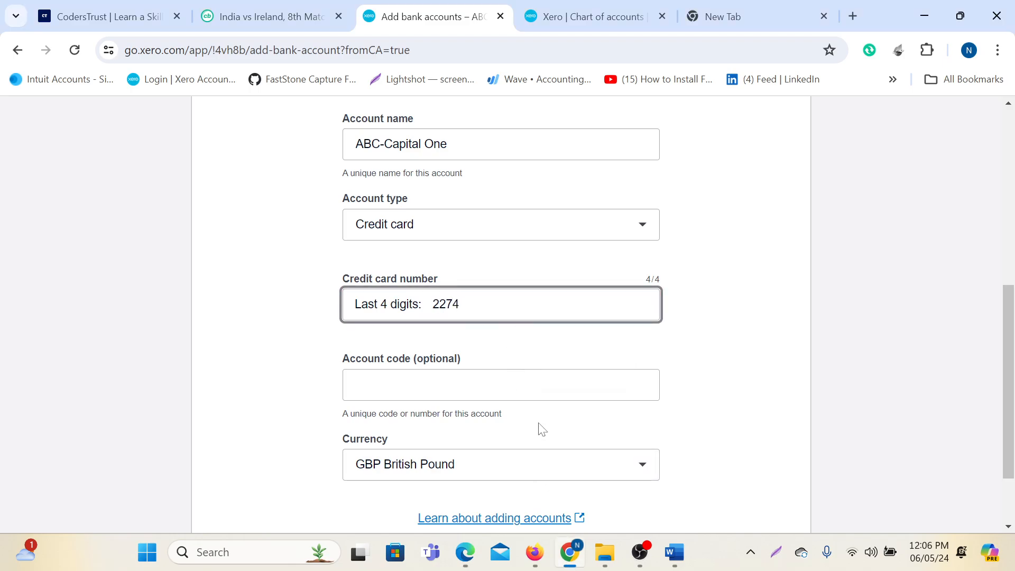
Give the credit card account code 105 and save it as 105 ABC-Capital One.
{"action": "left_click", "coordinate": [434, 392]}
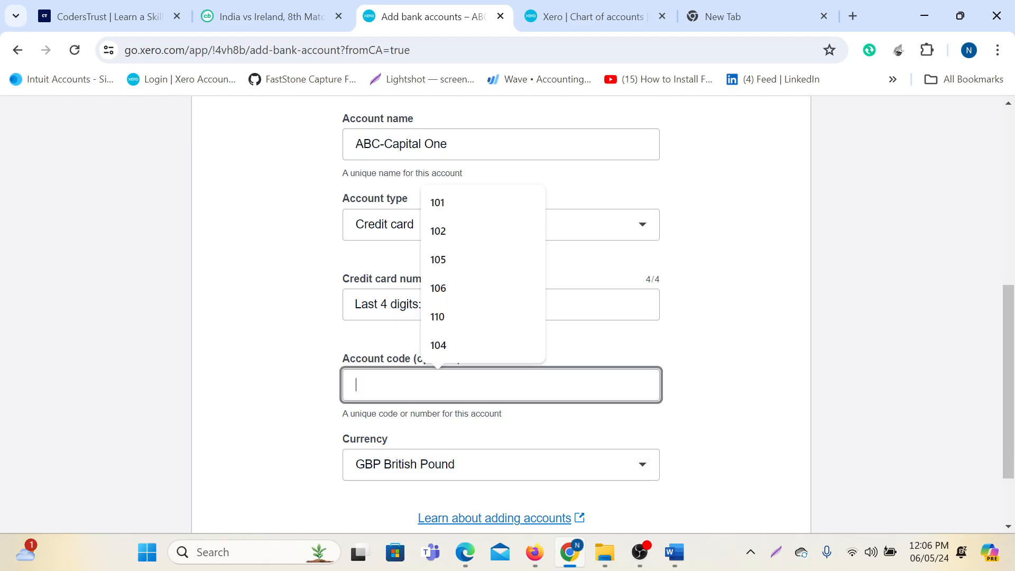
{"action": "type", "text": "105"}
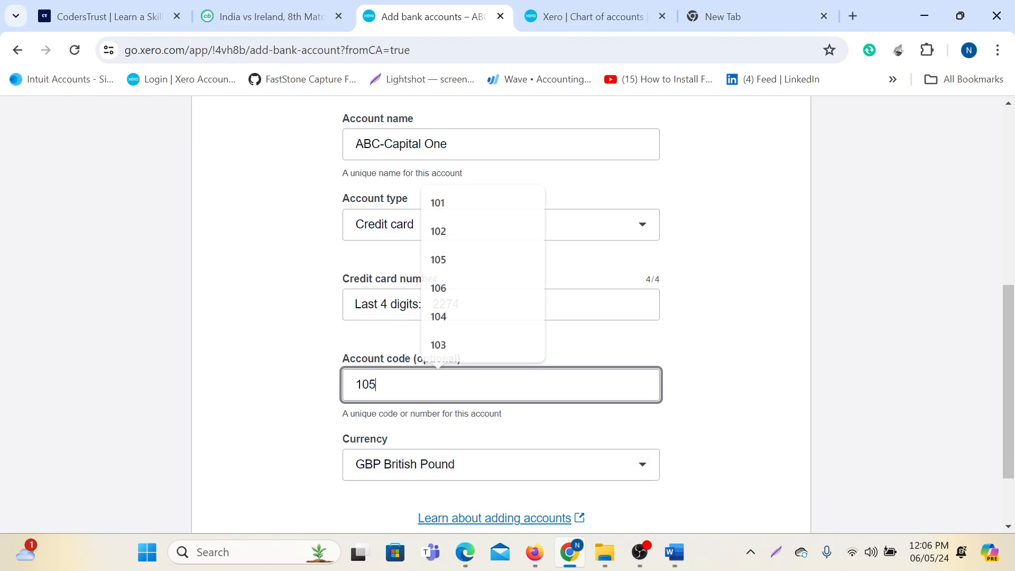
{"action": "scroll", "coordinate": [462, 392], "scroll_direction": "down", "scroll_amount": 2}
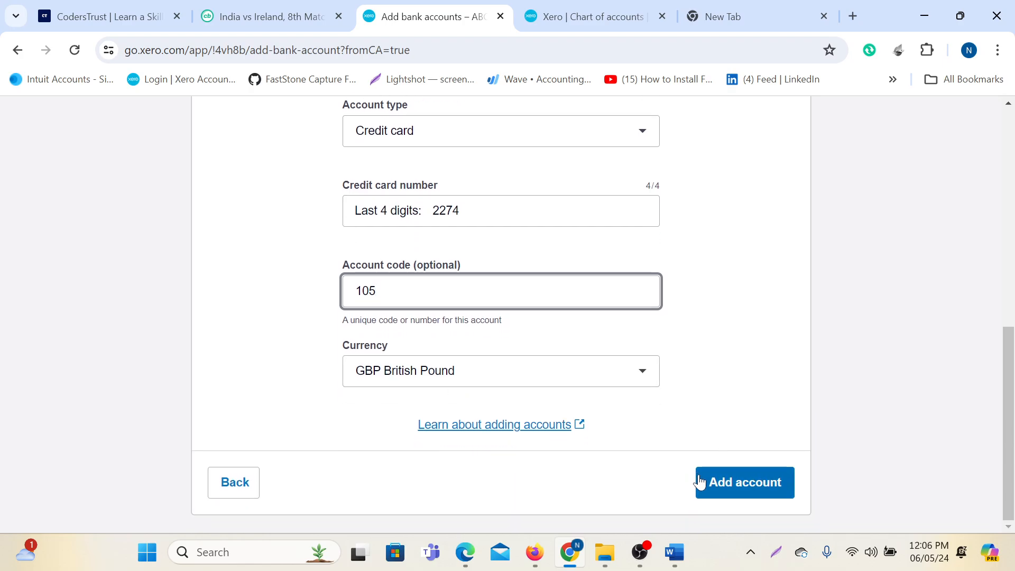
{"action": "left_click", "coordinate": [753, 485]}
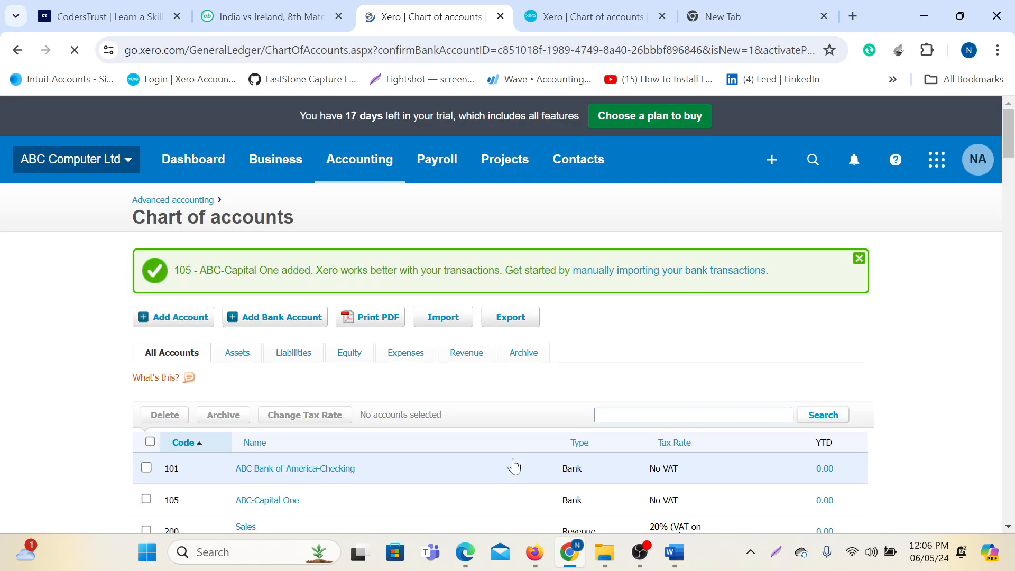
Scroll the chart of accounts to check 105 ABC-Capital One, then close the green account-added notice.
{"action": "scroll", "coordinate": [511, 464], "scroll_direction": "down", "scroll_amount": 5}
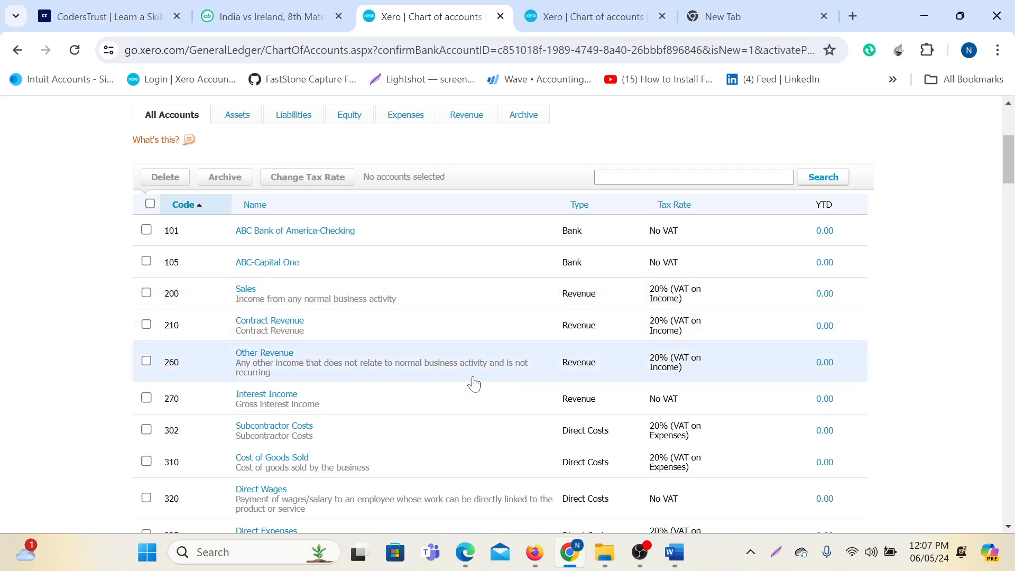
{"action": "scroll", "coordinate": [492, 423], "scroll_direction": "down", "scroll_amount": 4}
{"action": "scroll", "coordinate": [507, 410], "scroll_direction": "up", "scroll_amount": 4}
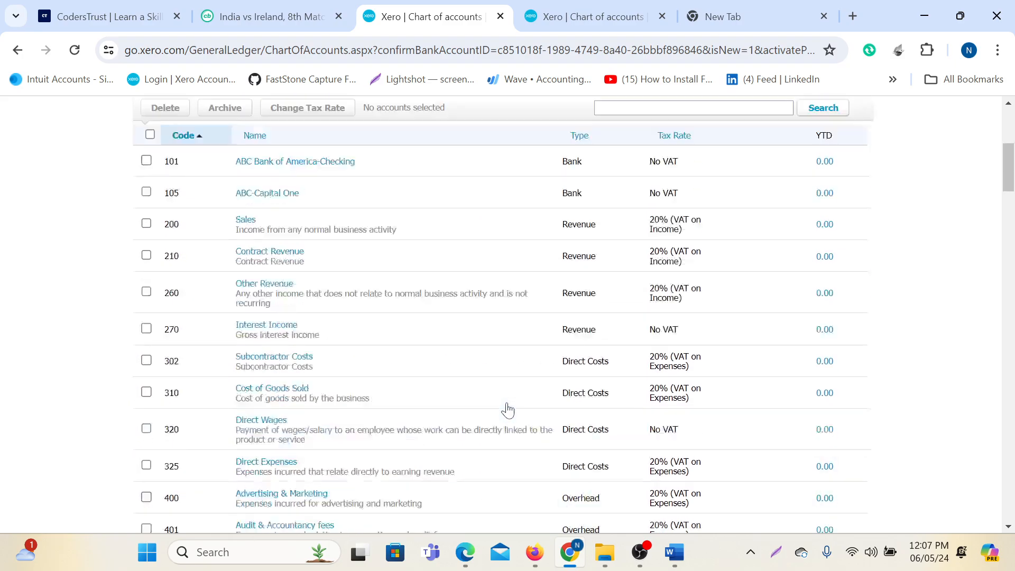
{"action": "scroll", "coordinate": [507, 410], "scroll_direction": "down", "scroll_amount": 9}
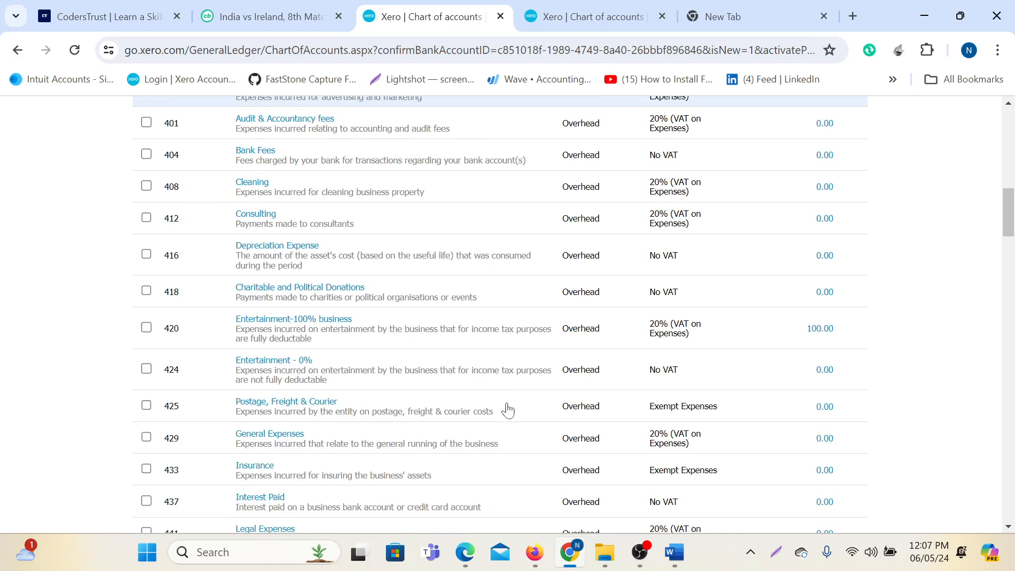
{"action": "scroll", "coordinate": [502, 408], "scroll_direction": "up", "scroll_amount": 10}
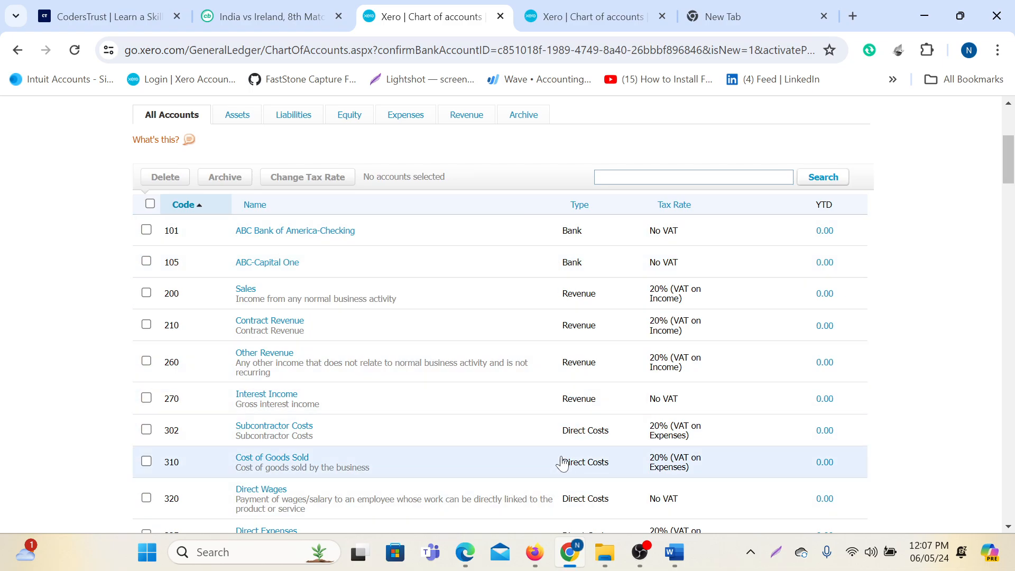
{"action": "scroll", "coordinate": [529, 413], "scroll_direction": "up", "scroll_amount": 5}
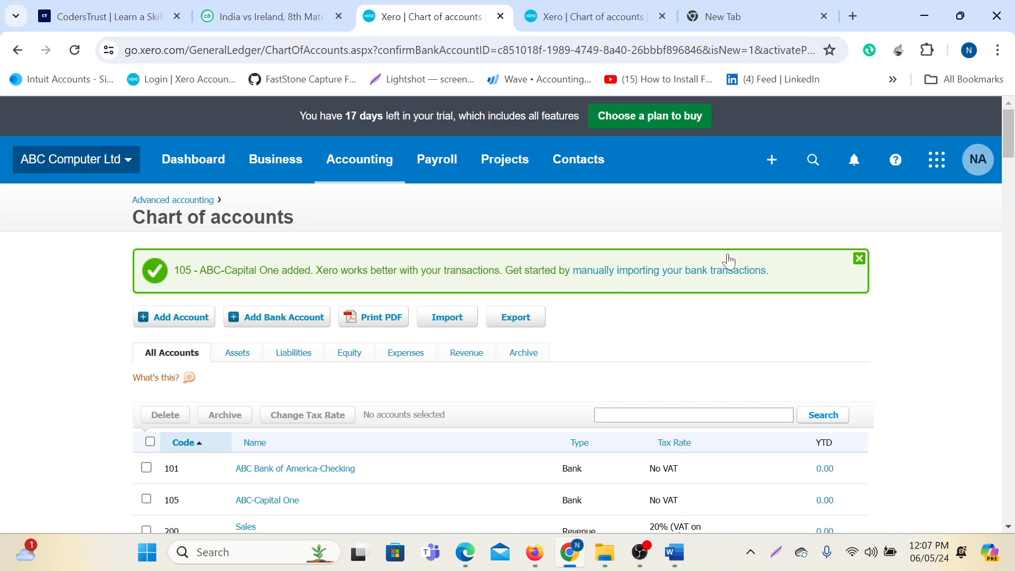
{"action": "left_click", "coordinate": [858, 256]}
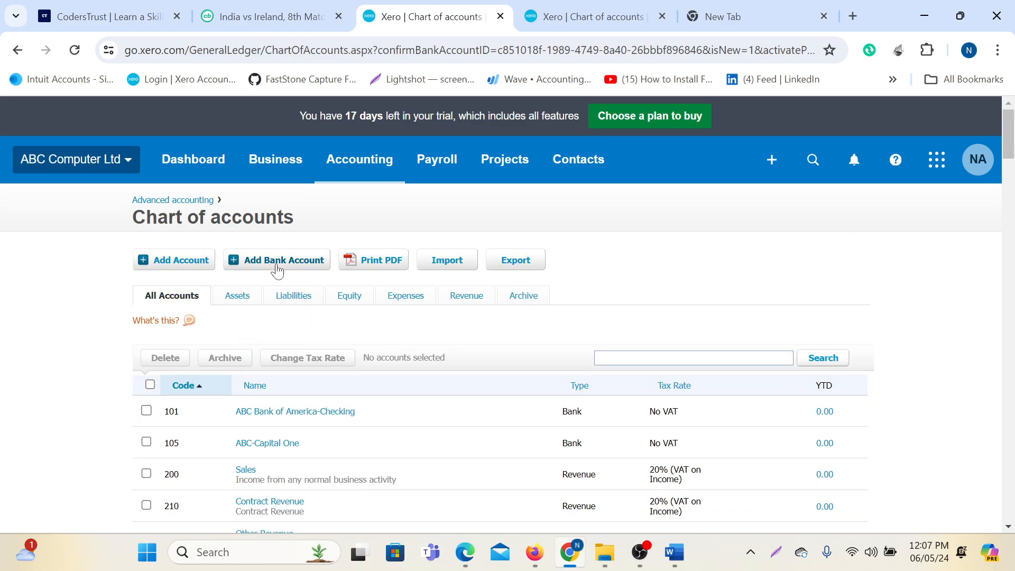
Start a new bank account without a bank feed, choosing Cash in Hand as the bank.
{"action": "left_click", "coordinate": [274, 265]}
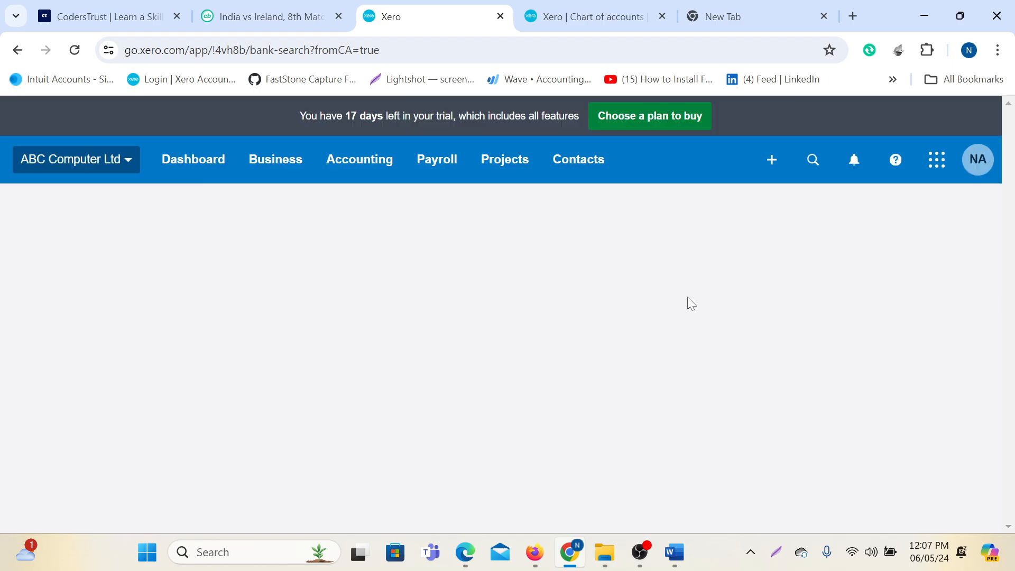
{"action": "left_click", "coordinate": [903, 211]}
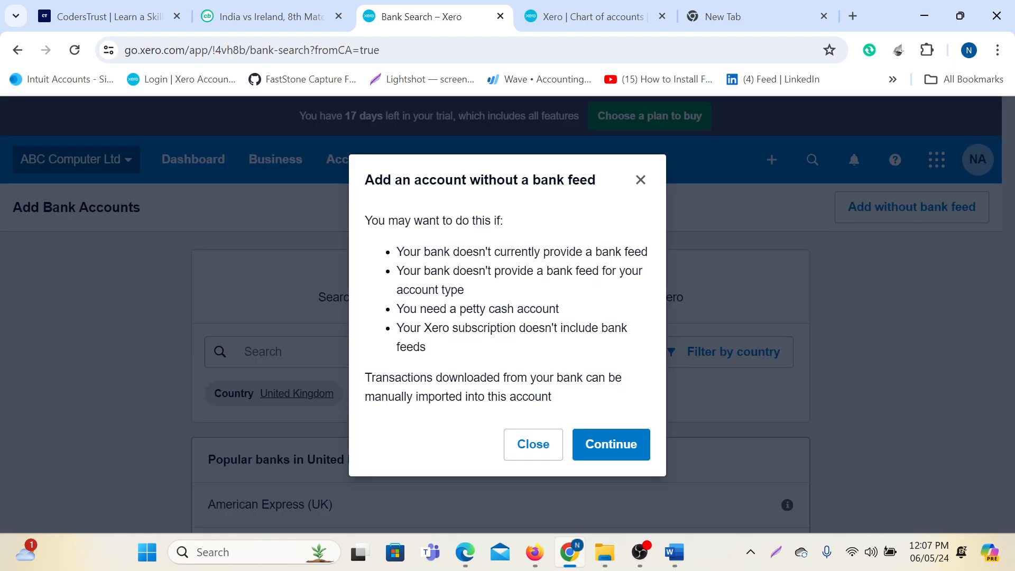
{"action": "left_click", "coordinate": [600, 438]}
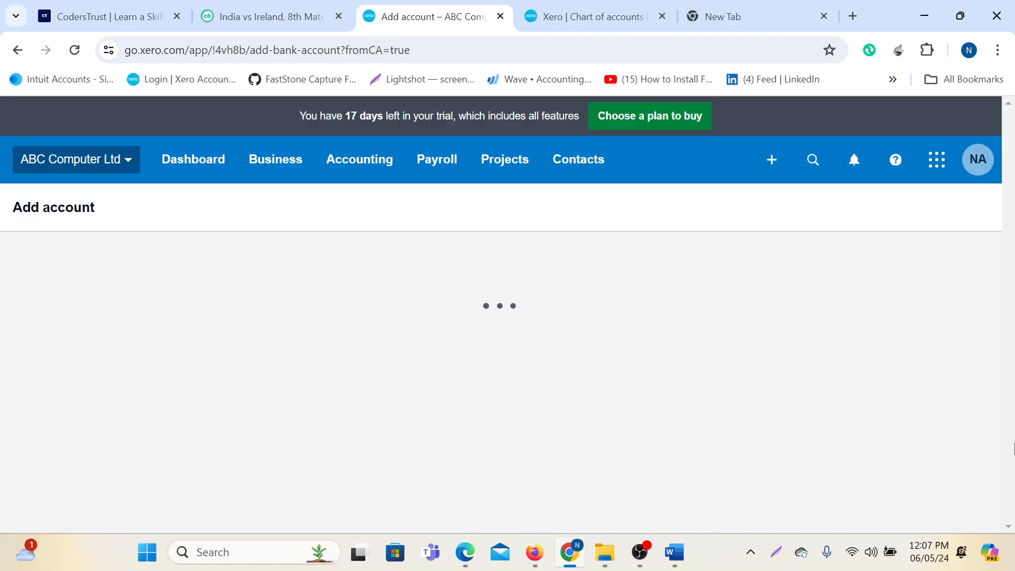
{"action": "left_click", "coordinate": [433, 465]}
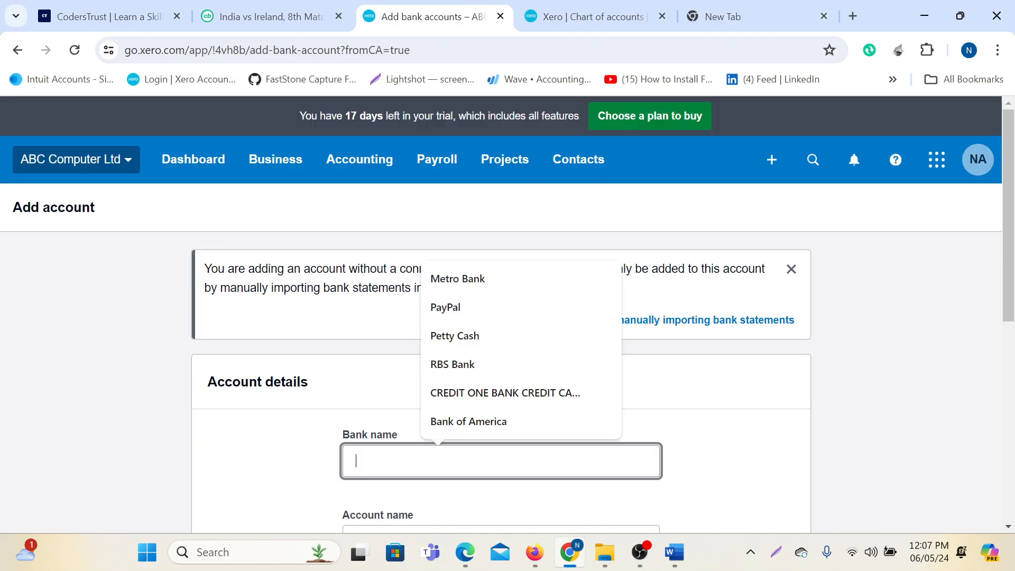
{"action": "type", "text": "Cas"}
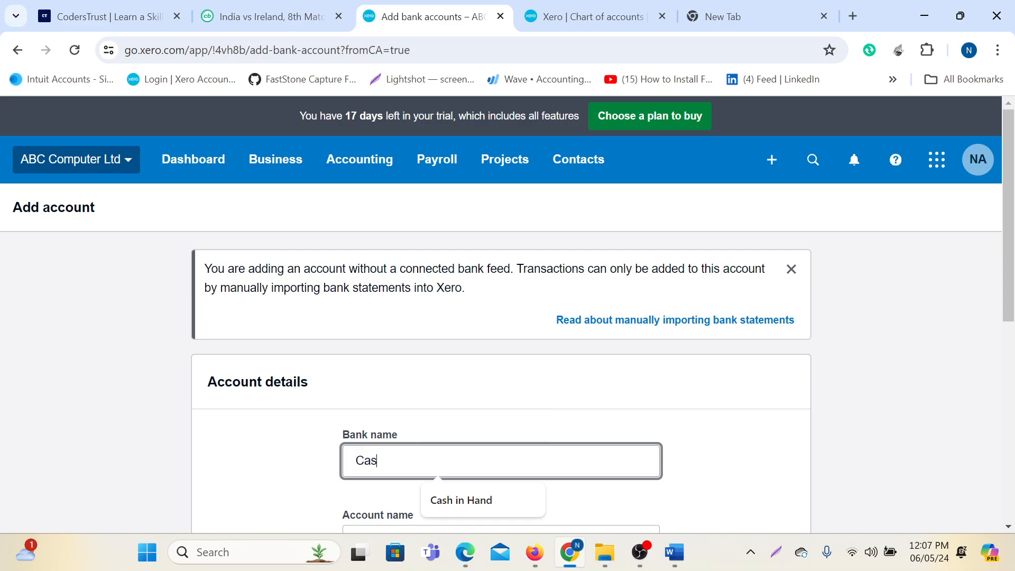
{"action": "left_click", "coordinate": [465, 500]}
{"action": "scroll", "coordinate": [510, 403], "scroll_direction": "down", "scroll_amount": 3}
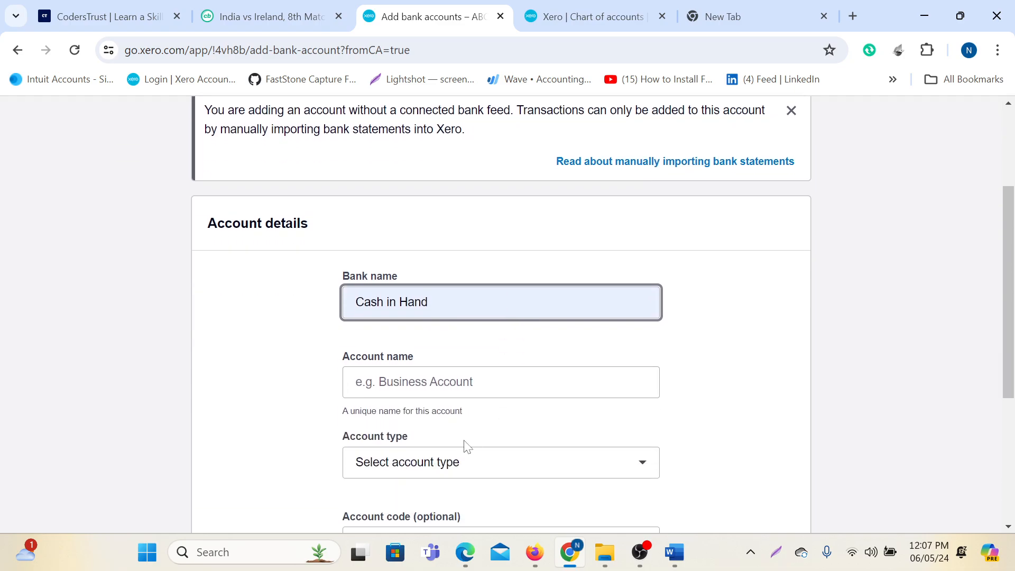
Name the account ABC-Petty Cash and set its account type to Other.
{"action": "left_click", "coordinate": [465, 382]}
{"action": "type", "text": "A"}
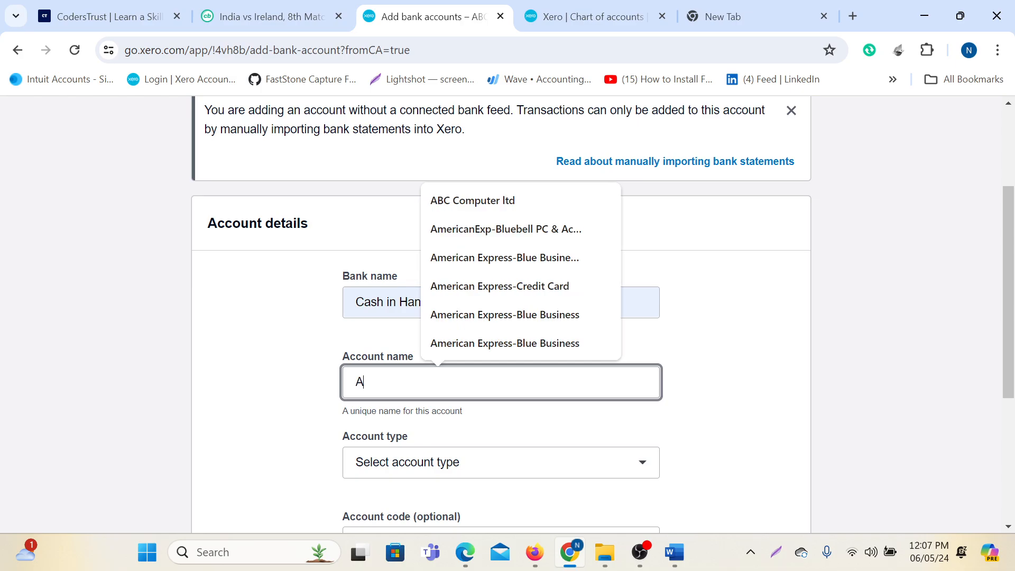
{"action": "type", "text": "BC"}
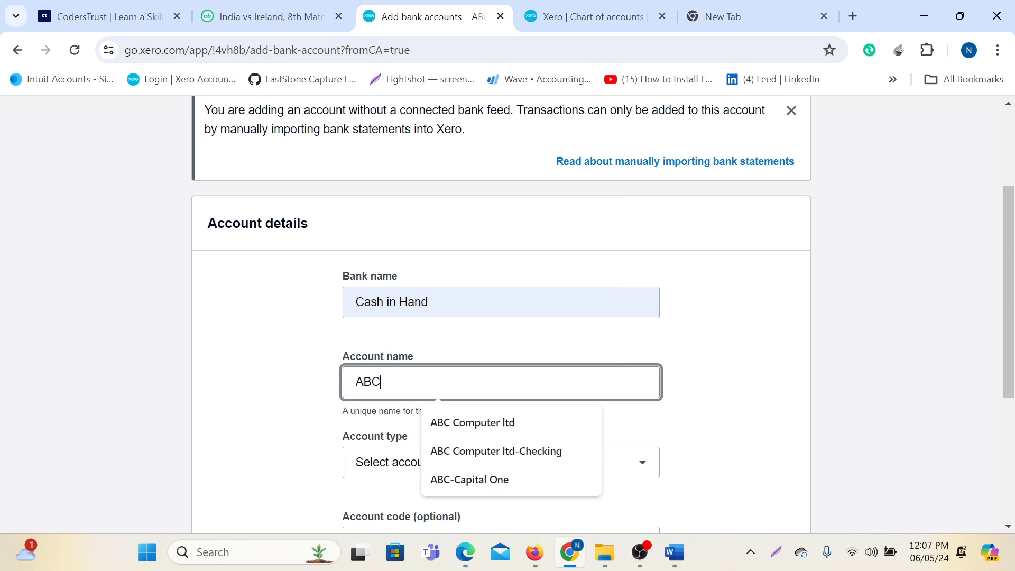
{"action": "type", "text": "-Petty Cash"}
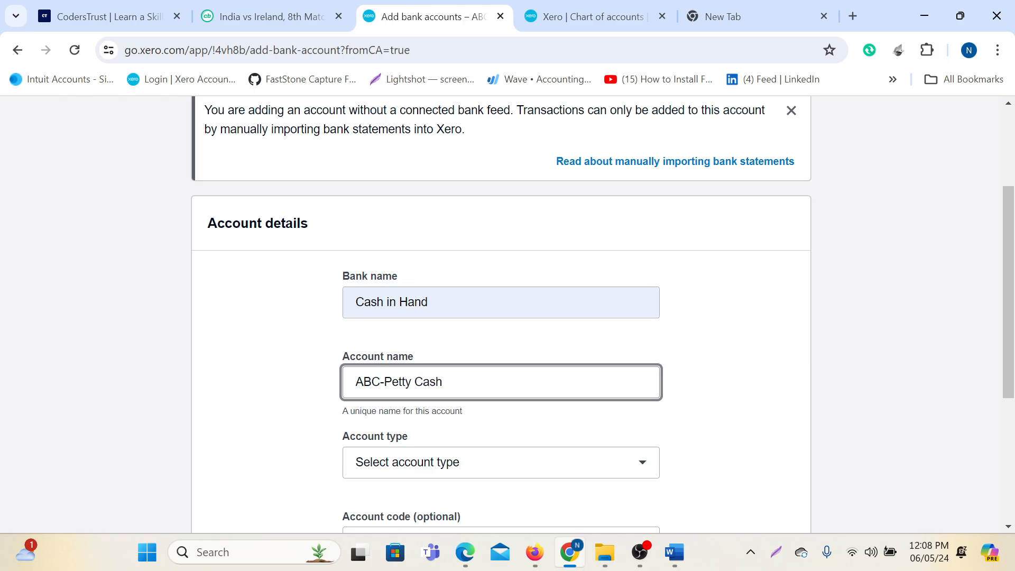
{"action": "scroll", "coordinate": [448, 317], "scroll_direction": "down", "scroll_amount": 3}
{"action": "left_click", "coordinate": [449, 308]}
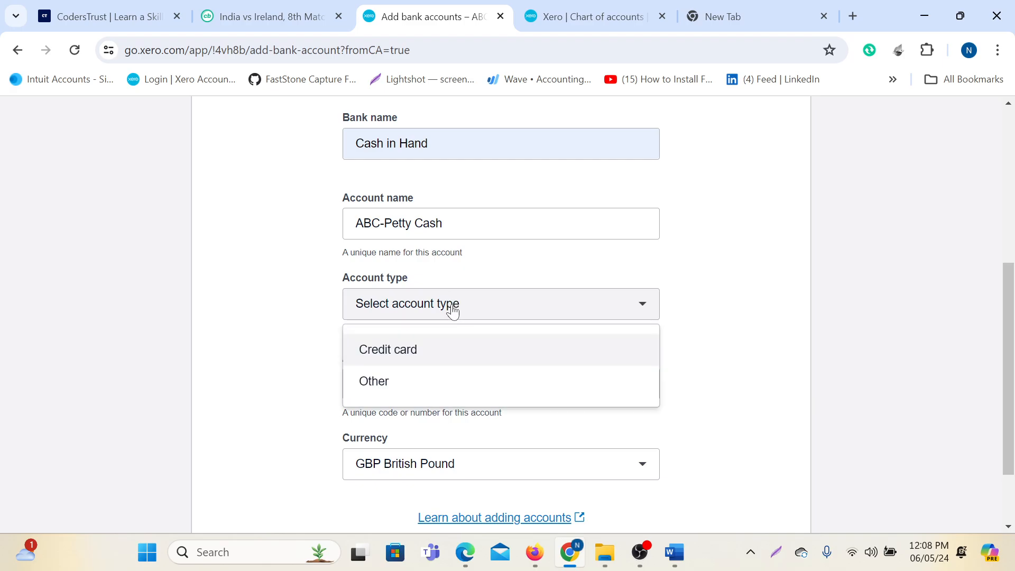
{"action": "left_click", "coordinate": [395, 392]}
Enter account number 123456789 and account code 102, then save the account.
{"action": "left_click", "coordinate": [403, 383]}
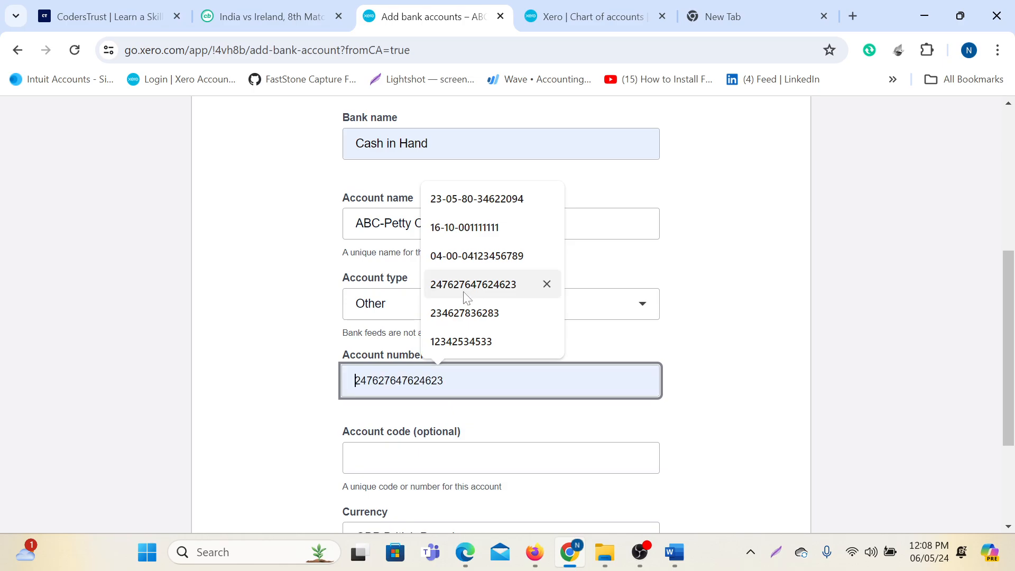
{"action": "type", "text": "1234567"}
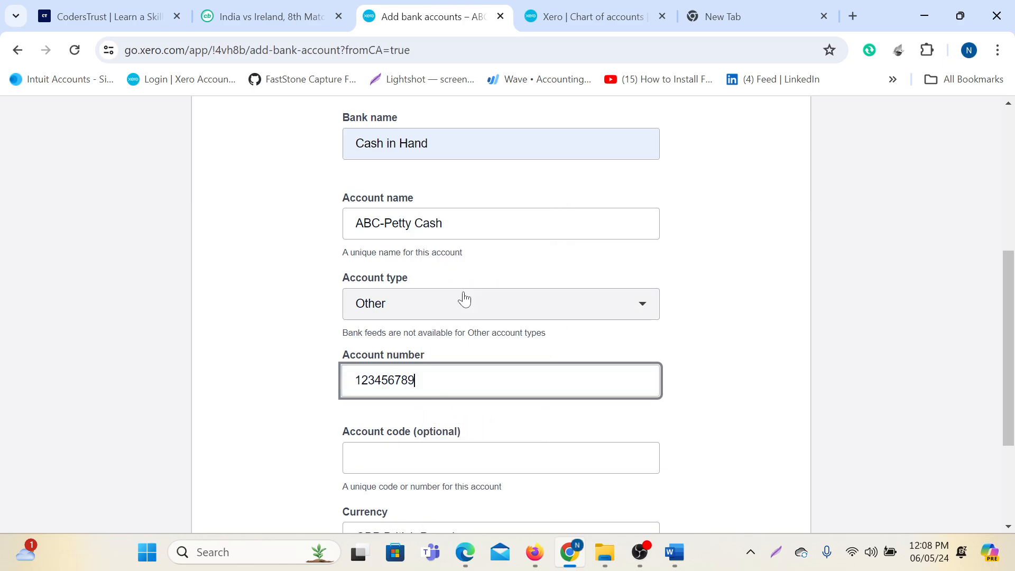
{"action": "type", "text": "89"}
{"action": "key", "text": "Tab"}
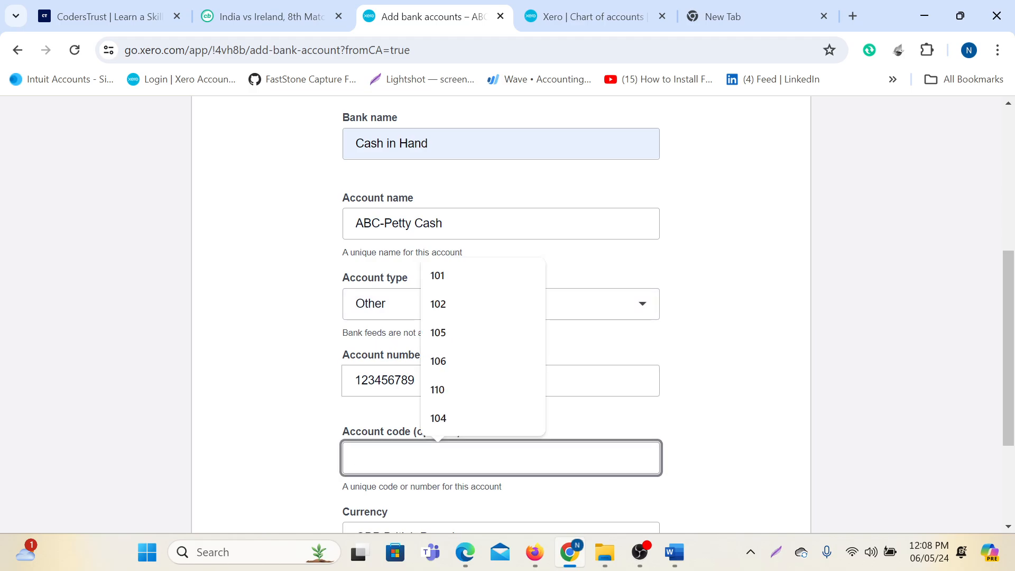
{"action": "type", "text": "101"}
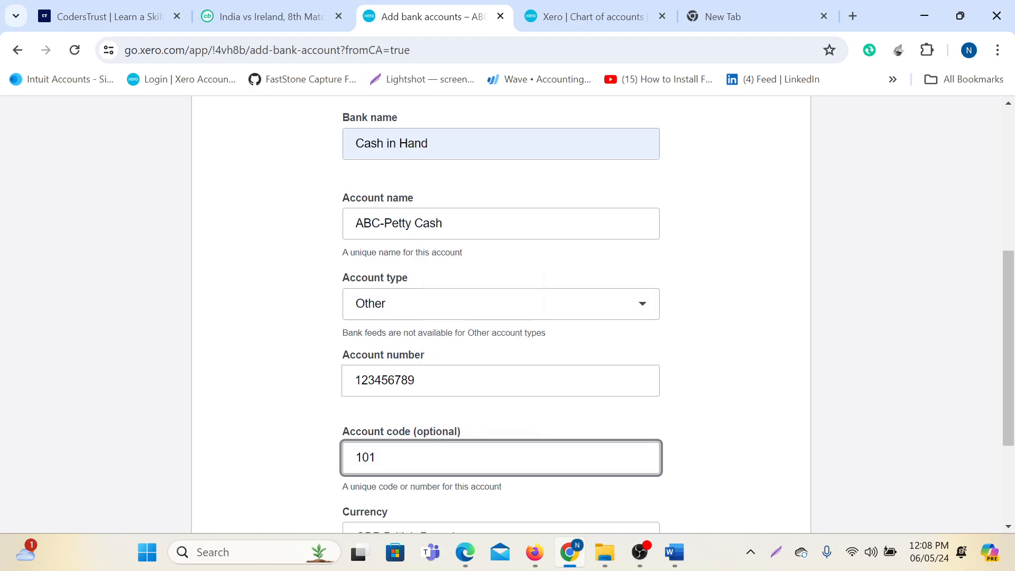
{"action": "key", "text": "BackSpace"}
{"action": "type", "text": "2"}
{"action": "scroll", "coordinate": [465, 389], "scroll_direction": "down", "scroll_amount": 3}
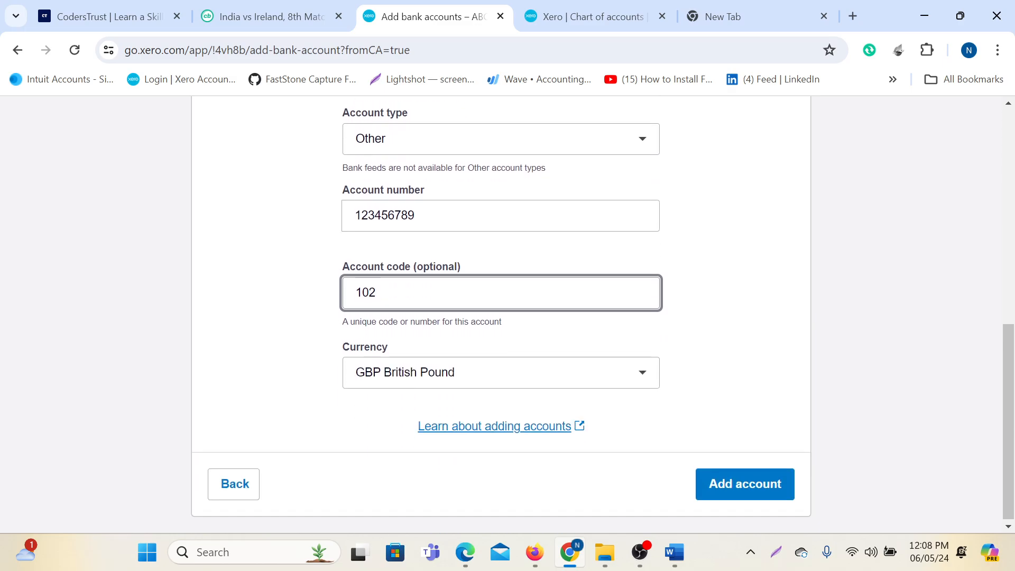
{"action": "left_click", "coordinate": [736, 496]}
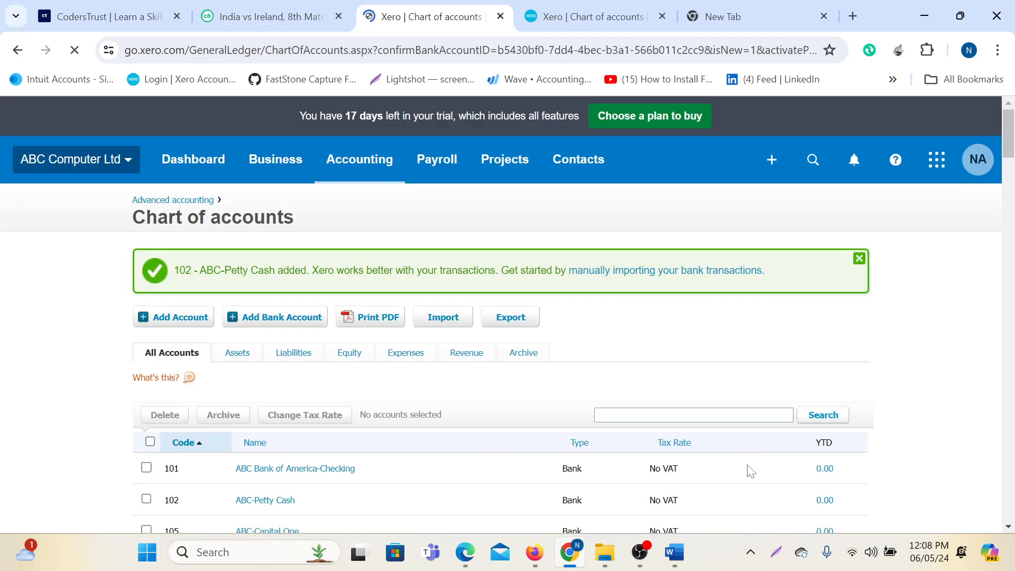
Scroll through the chart of accounts and tick the 480 Staff Training row.
{"action": "scroll", "coordinate": [264, 379], "scroll_direction": "down", "scroll_amount": 3}
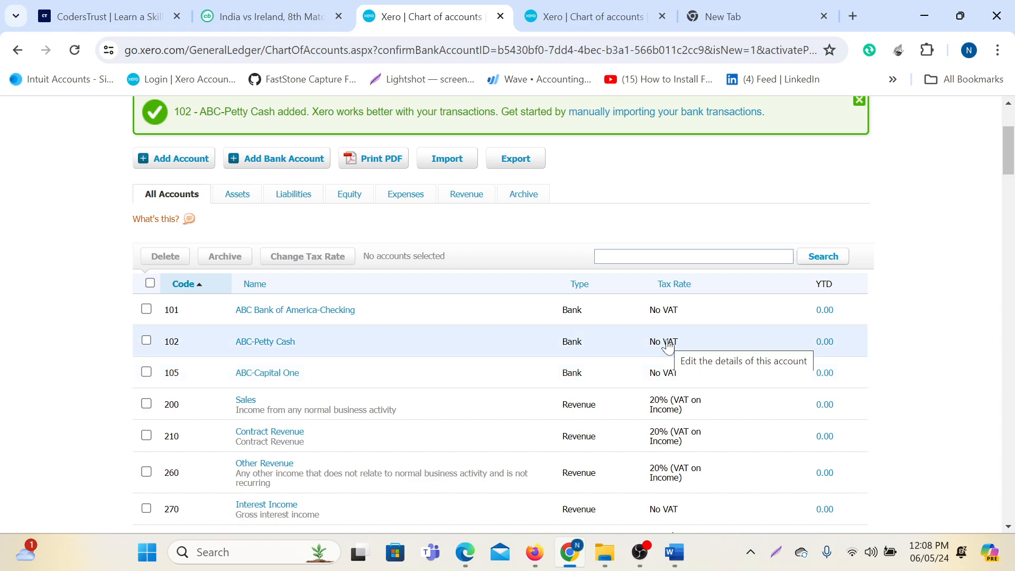
{"action": "scroll", "coordinate": [667, 346], "scroll_direction": "down", "scroll_amount": 8}
{"action": "scroll", "coordinate": [618, 311], "scroll_direction": "up", "scroll_amount": 1}
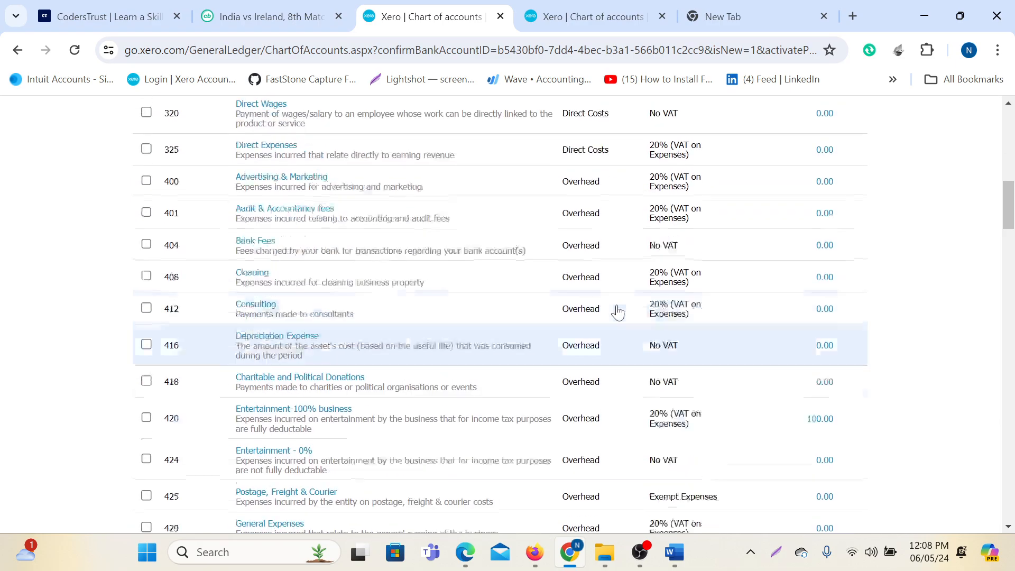
{"action": "scroll", "coordinate": [617, 312], "scroll_direction": "up", "scroll_amount": 5}
{"action": "scroll", "coordinate": [528, 402], "scroll_direction": "up", "scroll_amount": 6}
{"action": "scroll", "coordinate": [495, 379], "scroll_direction": "down", "scroll_amount": 3}
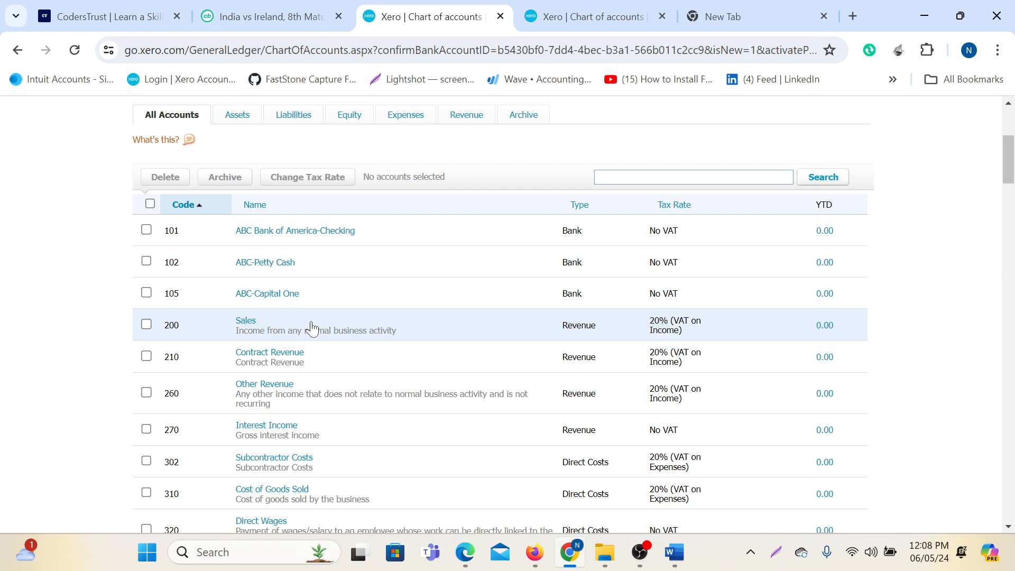
{"action": "scroll", "coordinate": [312, 328], "scroll_direction": "down", "scroll_amount": 10}
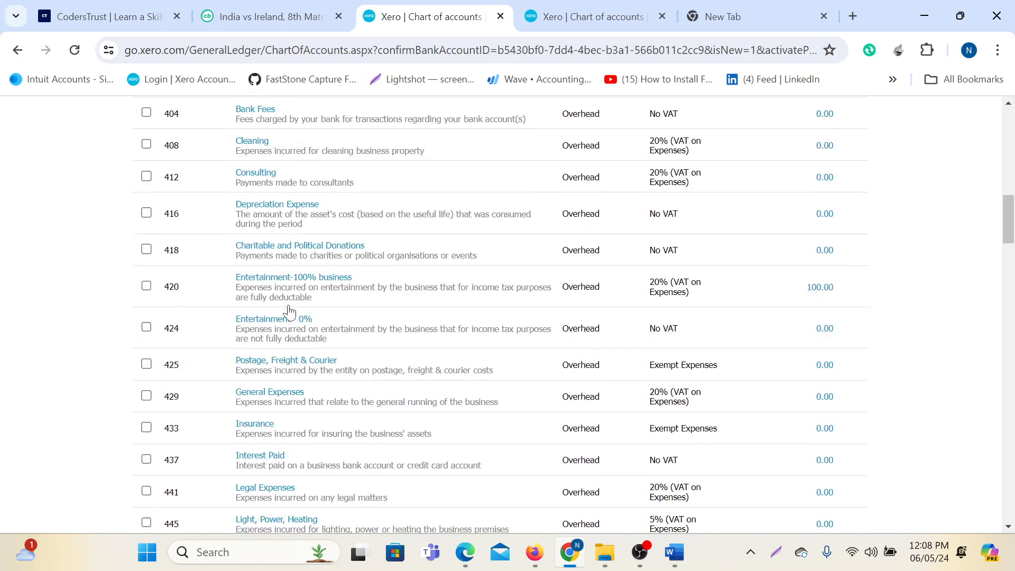
{"action": "scroll", "coordinate": [184, 317], "scroll_direction": "down", "scroll_amount": 15}
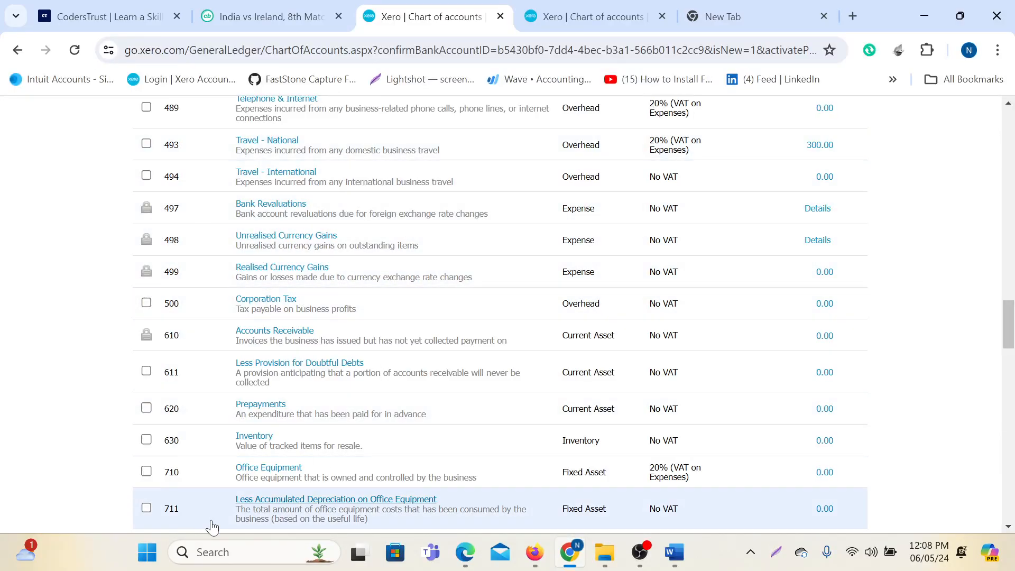
{"action": "scroll", "coordinate": [211, 527], "scroll_direction": "down", "scroll_amount": 5}
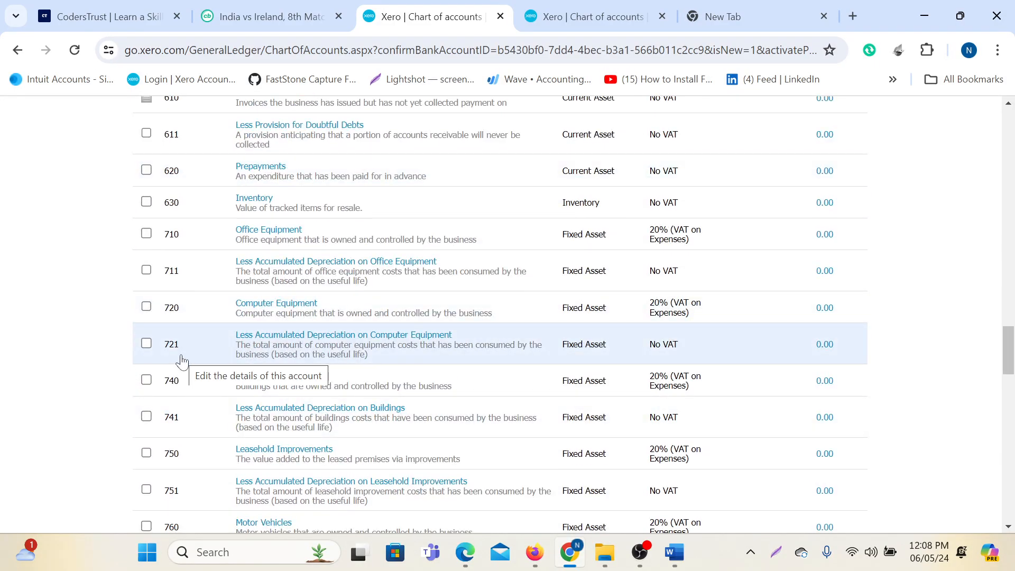
{"action": "scroll", "coordinate": [183, 360], "scroll_direction": "up", "scroll_amount": 2}
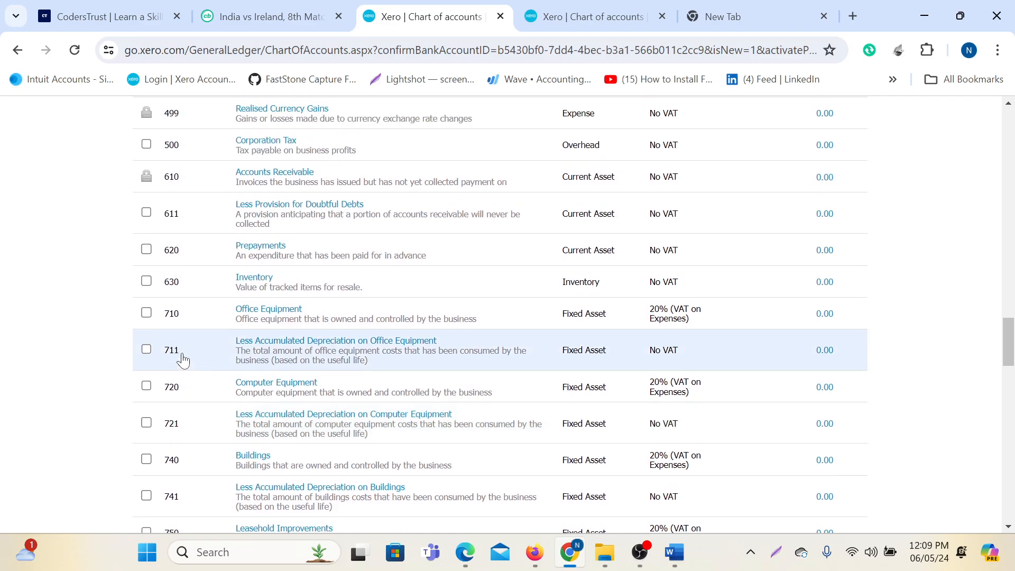
{"action": "scroll", "coordinate": [182, 359], "scroll_direction": "down", "scroll_amount": 2}
{"action": "scroll", "coordinate": [188, 358], "scroll_direction": "up", "scroll_amount": 10}
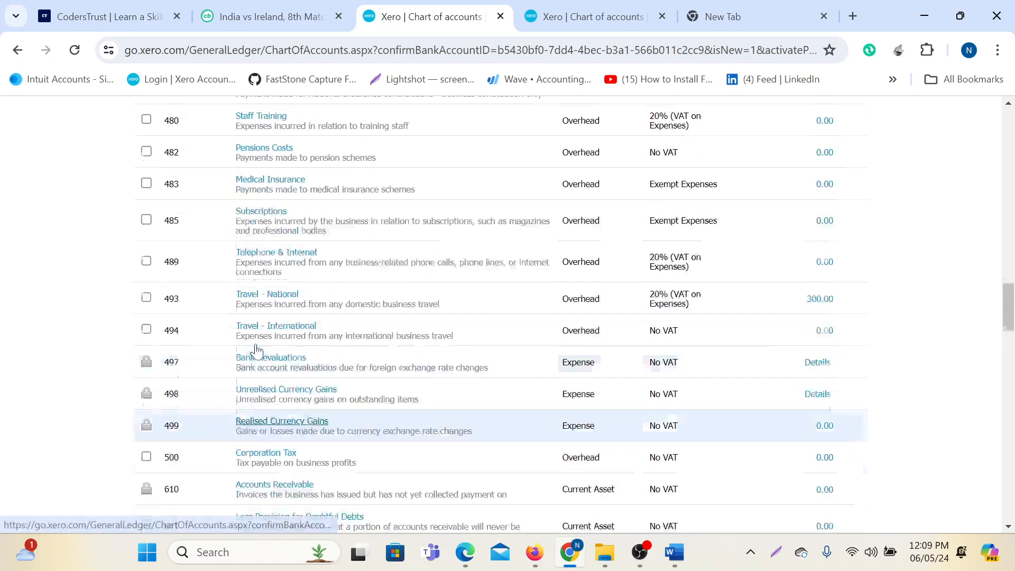
{"action": "scroll", "coordinate": [270, 317], "scroll_direction": "up", "scroll_amount": 2}
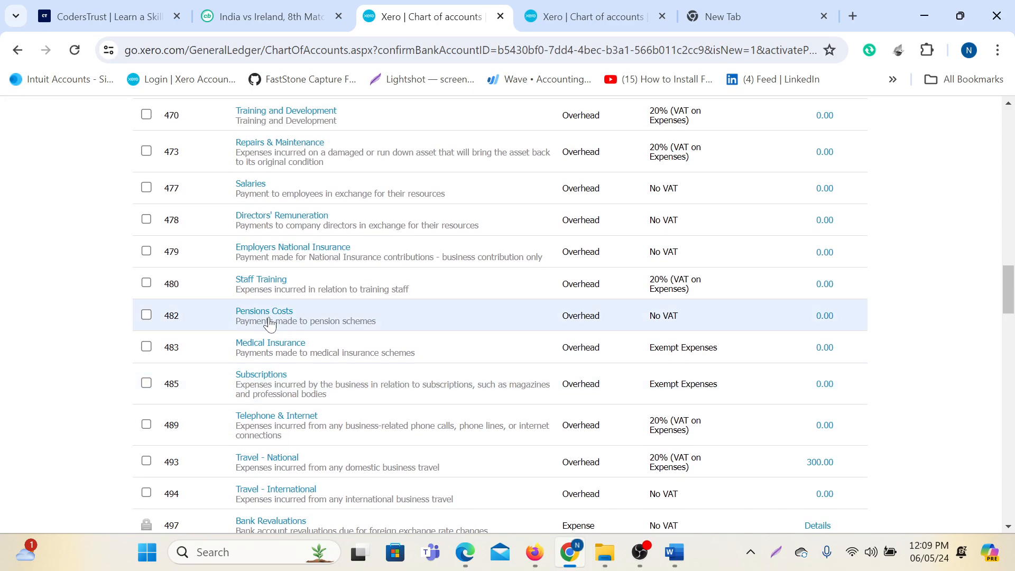
{"action": "left_click", "coordinate": [146, 283]}
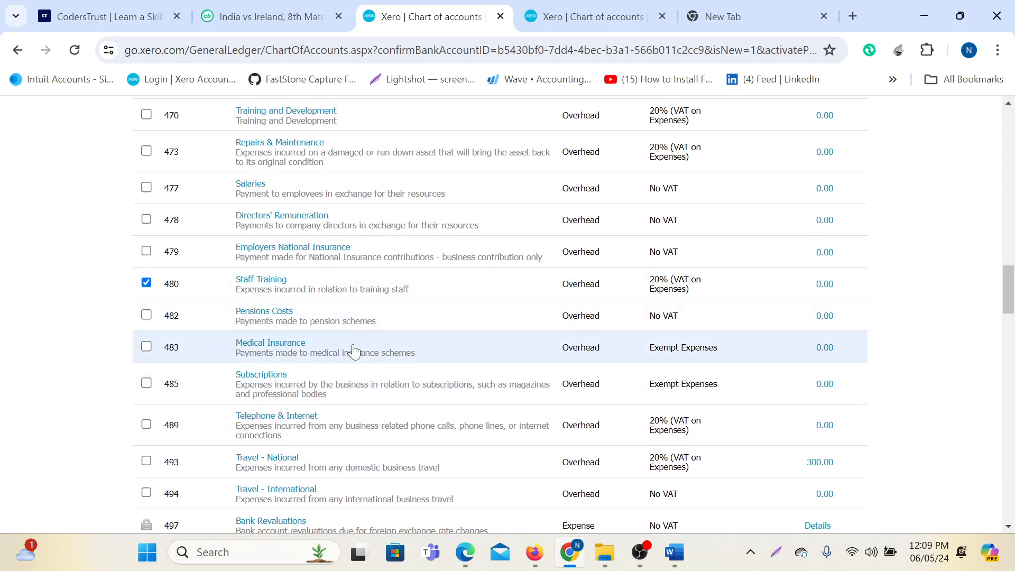
Archive the 480 Staff Training account and confirm.
{"action": "scroll", "coordinate": [324, 356], "scroll_direction": "up", "scroll_amount": 20}
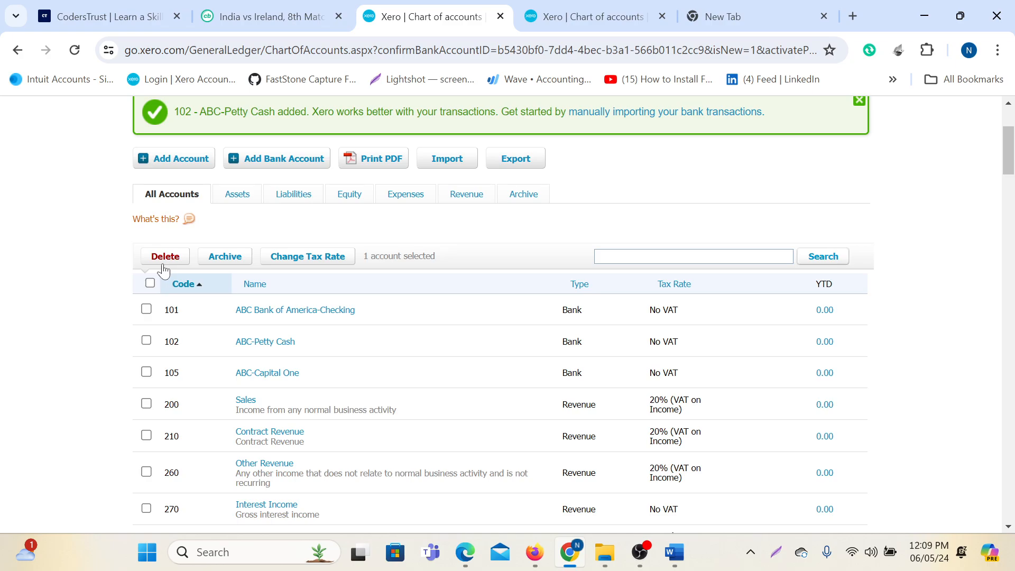
{"action": "left_click", "coordinate": [226, 257]}
{"action": "left_click", "coordinate": [521, 371]}
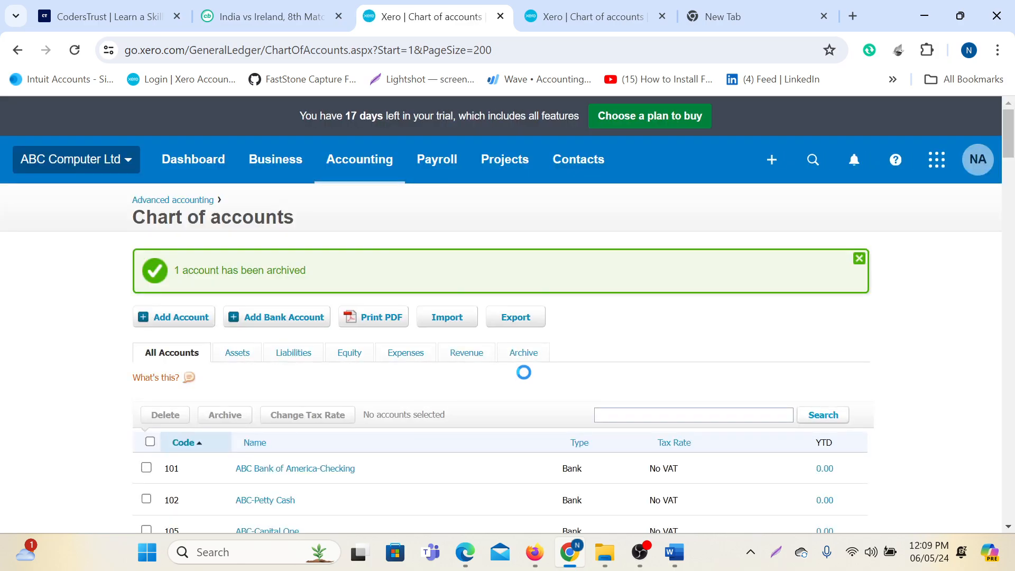
Restore Staff Training from the archived accounts and return to All Accounts.
{"action": "left_click", "coordinate": [524, 353]}
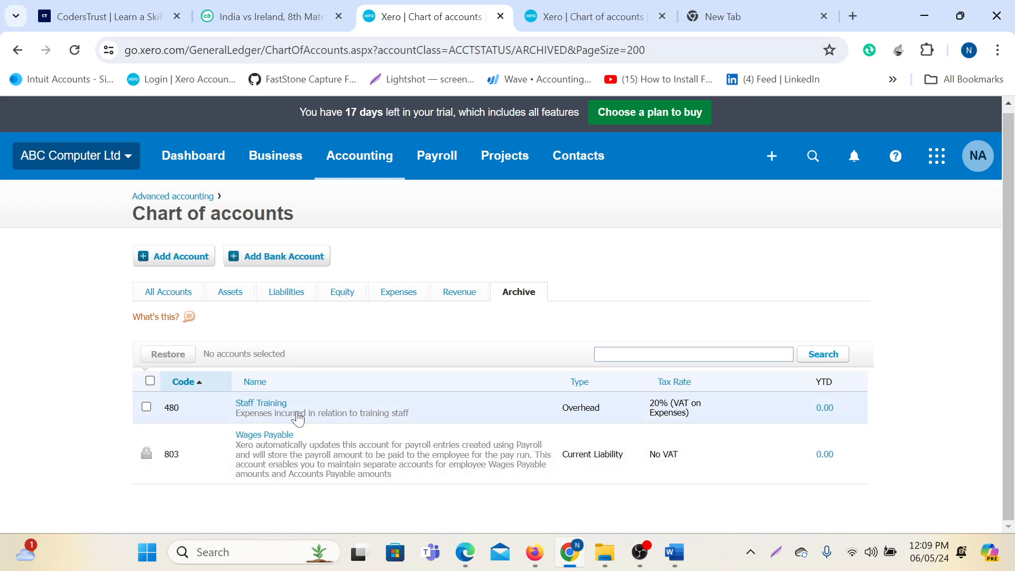
{"action": "left_click", "coordinate": [147, 407]}
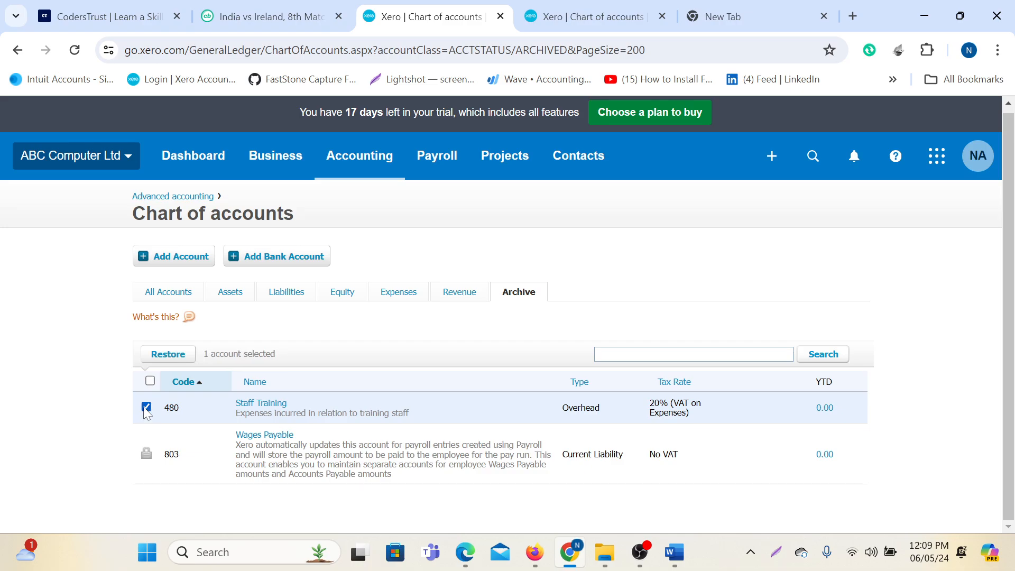
{"action": "left_click", "coordinate": [165, 351]}
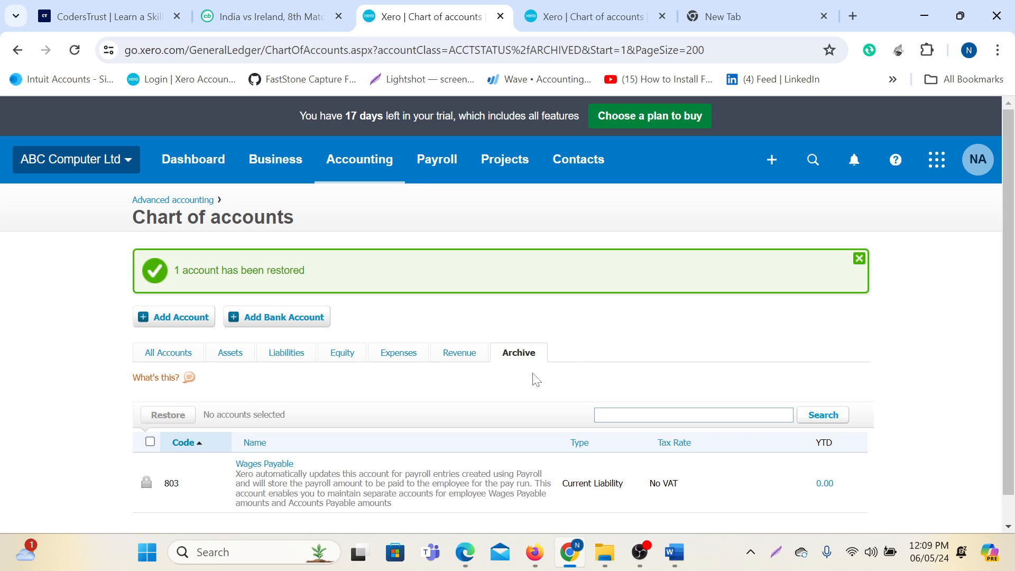
{"action": "left_click", "coordinate": [174, 353]}
{"action": "scroll", "coordinate": [407, 397], "scroll_direction": "down", "scroll_amount": 10}
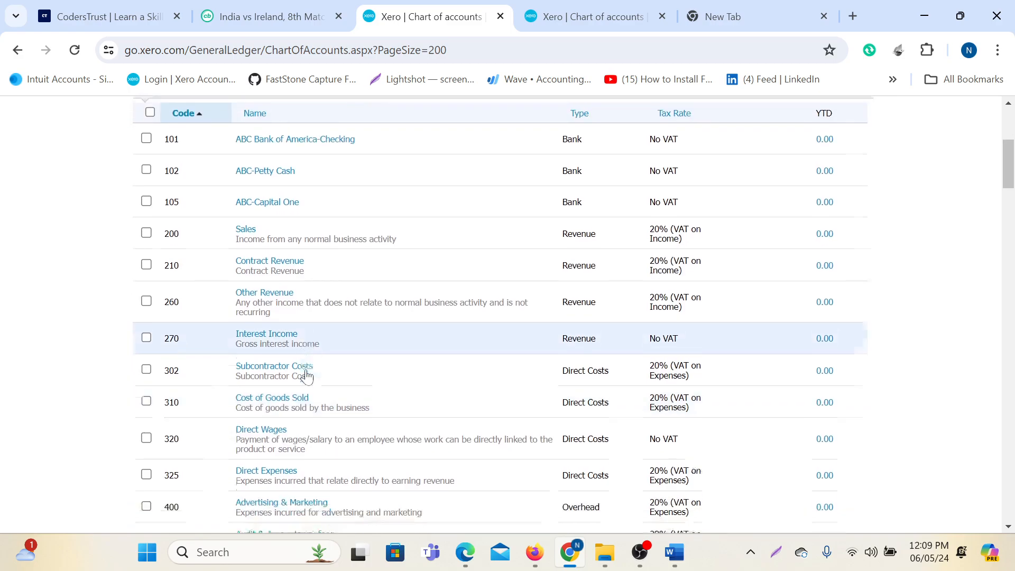
Browse the account list, briefly ticking then unticking the Other Revenue account.
{"action": "scroll", "coordinate": [227, 358], "scroll_direction": "down", "scroll_amount": 3}
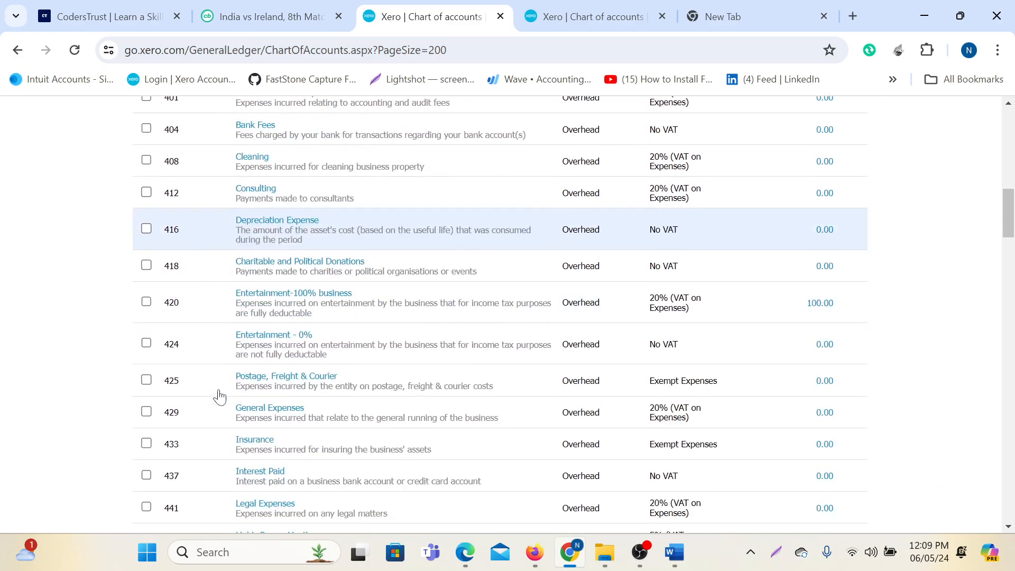
{"action": "scroll", "coordinate": [214, 431], "scroll_direction": "down", "scroll_amount": 11}
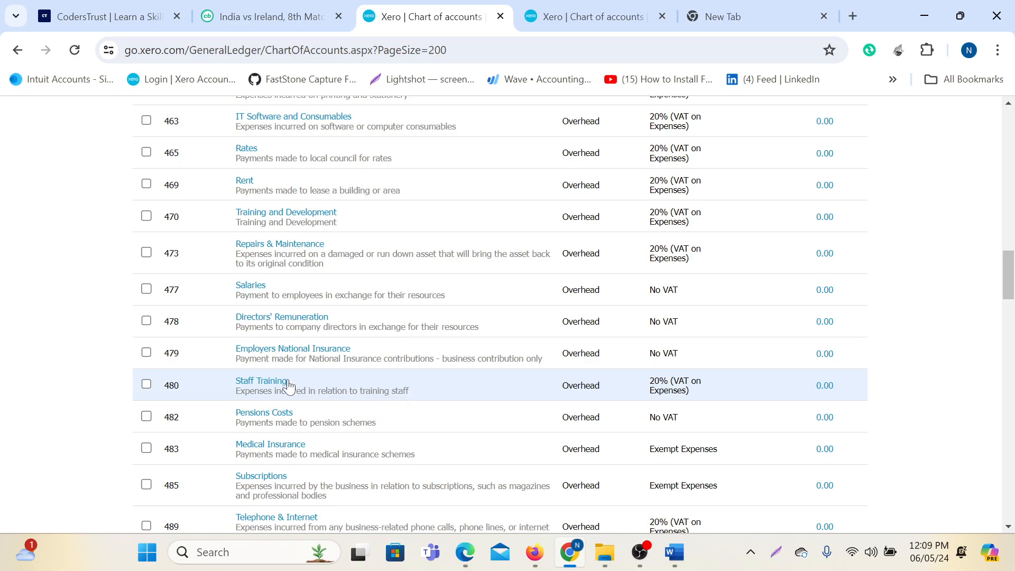
{"action": "scroll", "coordinate": [289, 386], "scroll_direction": "up", "scroll_amount": 20}
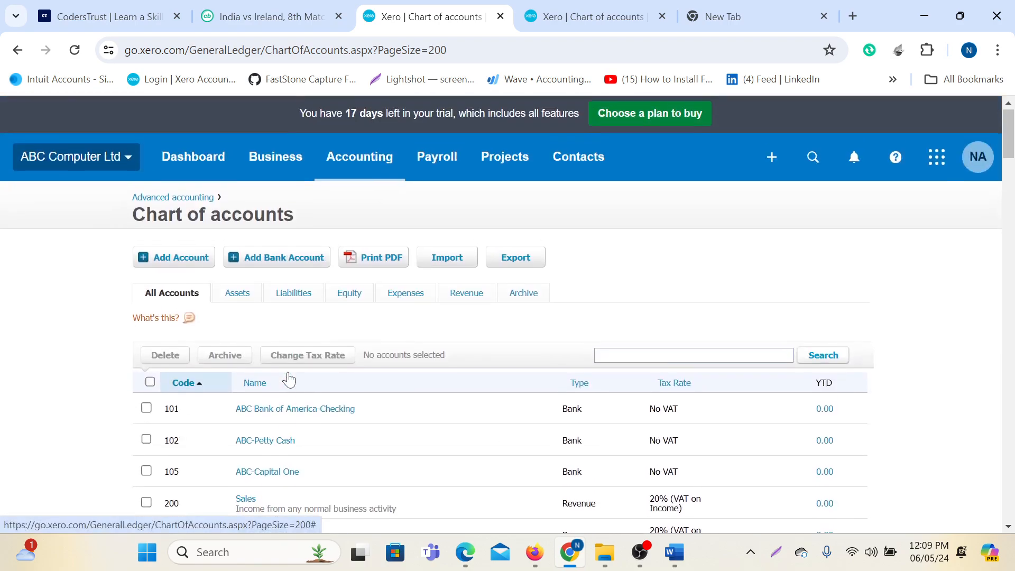
{"action": "scroll", "coordinate": [257, 362], "scroll_direction": "down", "scroll_amount": 1}
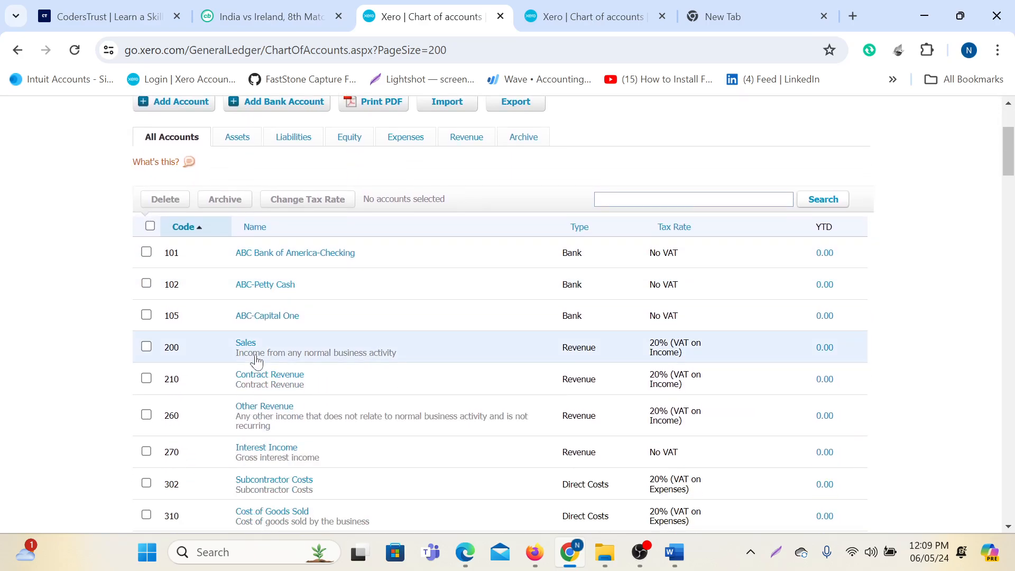
{"action": "left_click", "coordinate": [146, 415]}
{"action": "scroll", "coordinate": [185, 305], "scroll_direction": "up", "scroll_amount": 3}
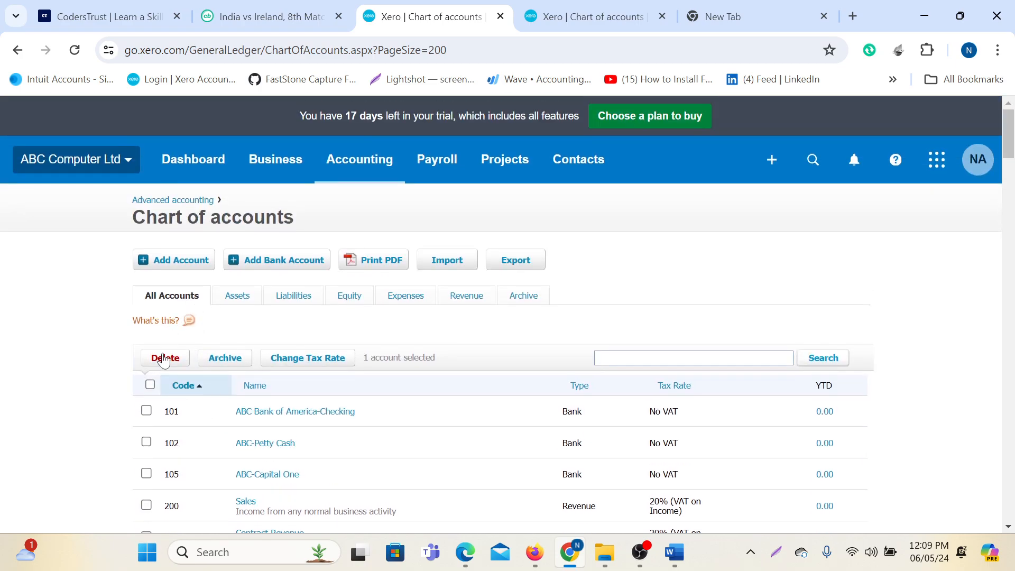
{"action": "scroll", "coordinate": [162, 360], "scroll_direction": "down", "scroll_amount": 4}
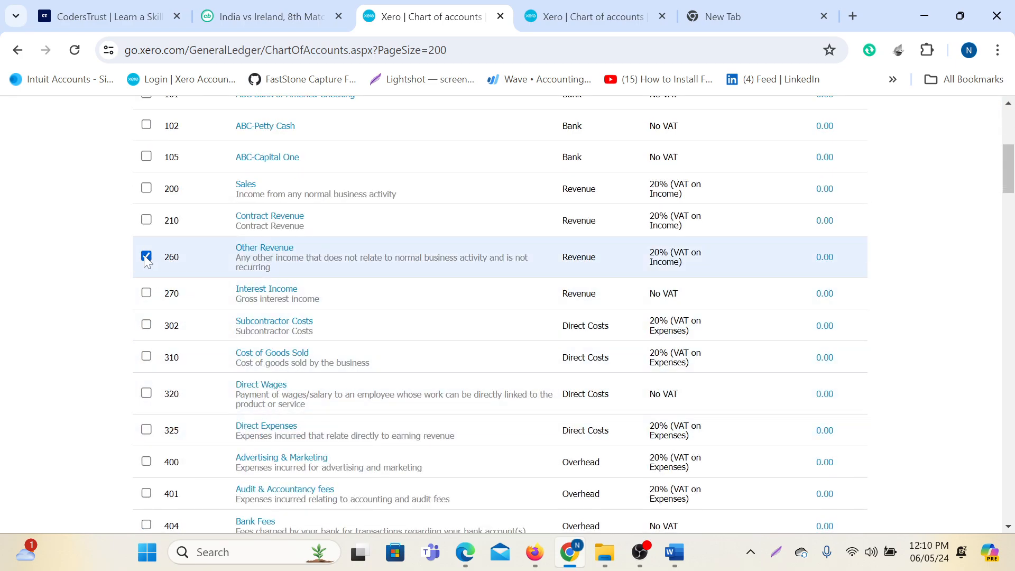
{"action": "left_click", "coordinate": [146, 257]}
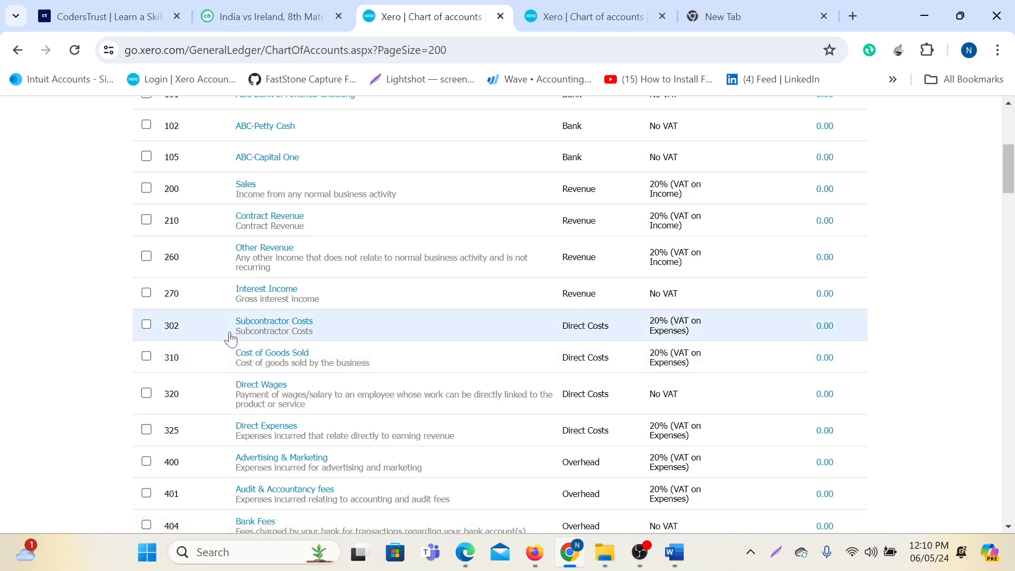
Delete the Subcontractor Costs account and confirm the deletion.
{"action": "left_click", "coordinate": [147, 325]}
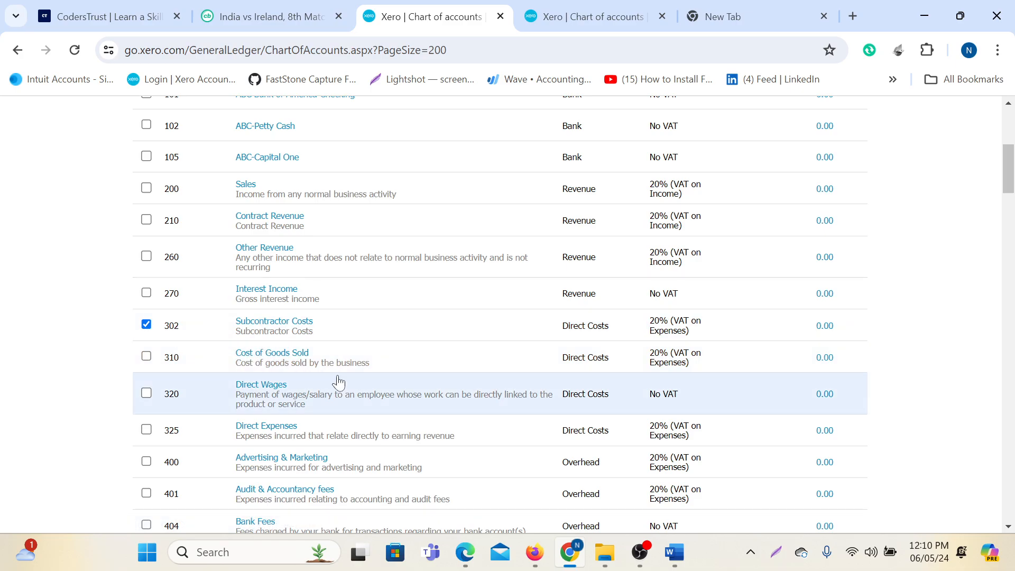
{"action": "scroll", "coordinate": [338, 384], "scroll_direction": "up", "scroll_amount": 5}
{"action": "left_click", "coordinate": [160, 360]}
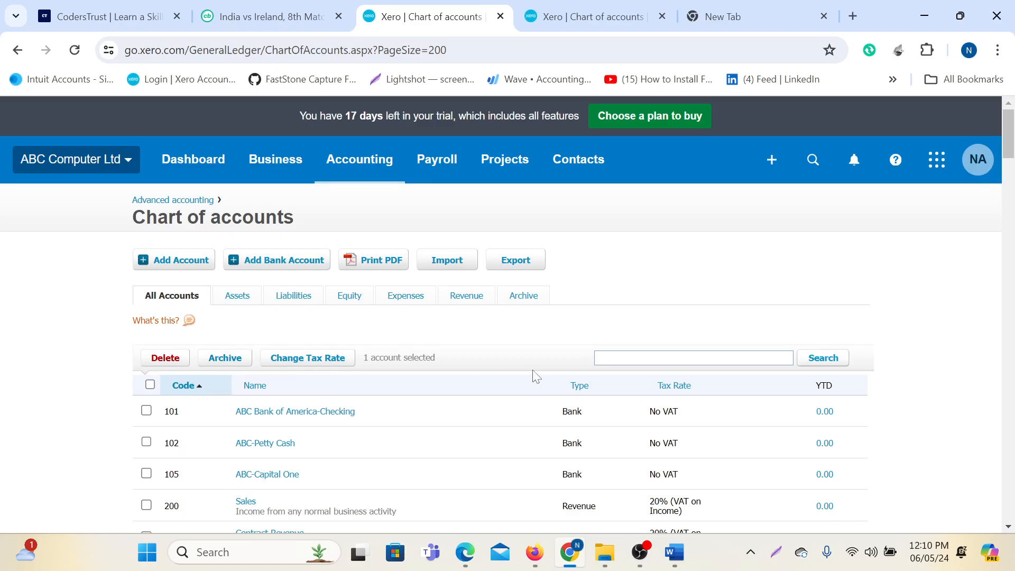
{"action": "left_click", "coordinate": [514, 392]}
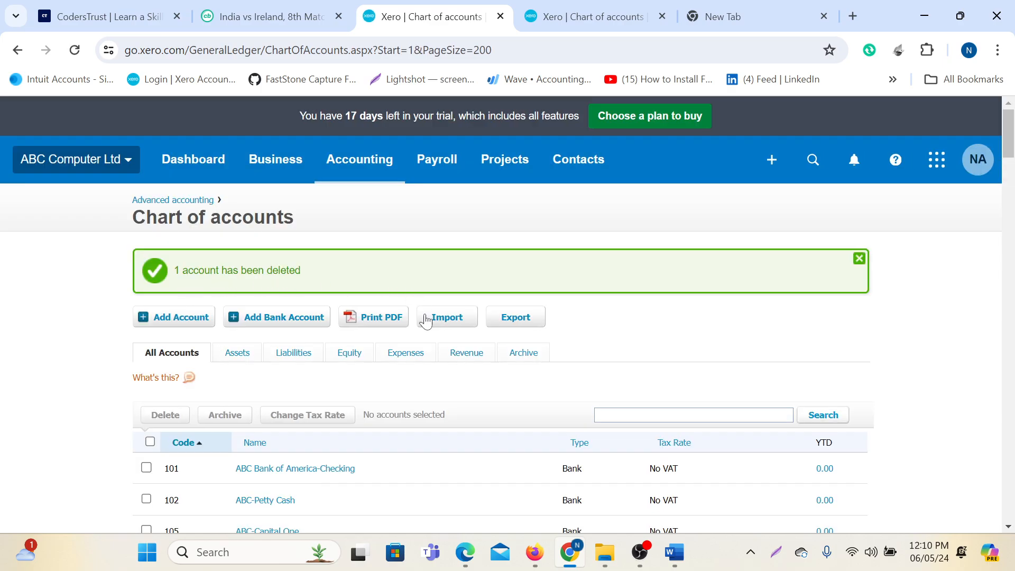
{"action": "scroll", "coordinate": [376, 442], "scroll_direction": "down", "scroll_amount": 5}
{"action": "scroll", "coordinate": [370, 441], "scroll_direction": "down", "scroll_amount": 8}
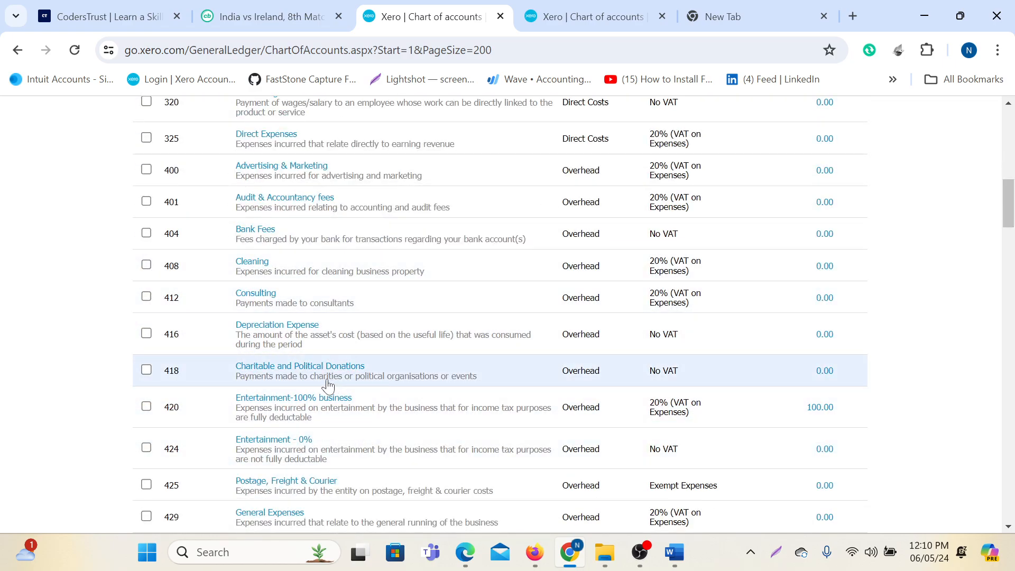
{"action": "scroll", "coordinate": [328, 386], "scroll_direction": "up", "scroll_amount": 12}
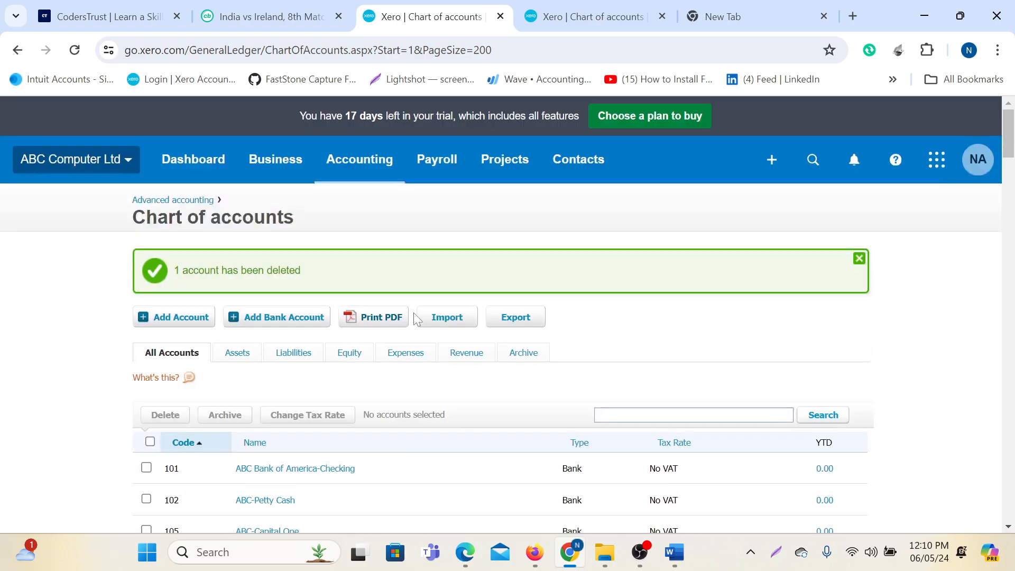
Filter to Equity, then Expense accounts, back to all, and download the chart as PDF.
{"action": "left_click", "coordinate": [349, 358]}
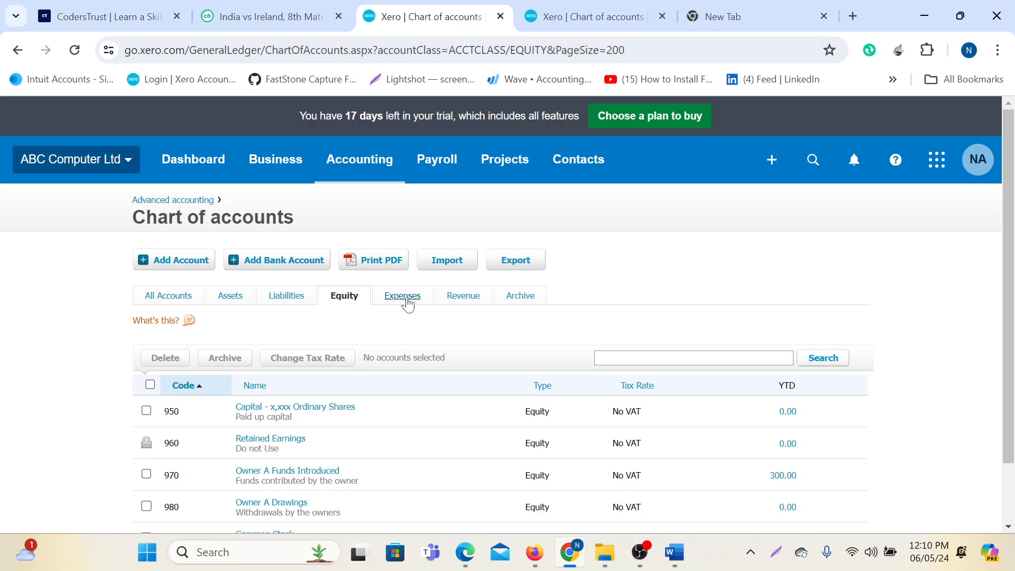
{"action": "left_click", "coordinate": [407, 299]}
{"action": "scroll", "coordinate": [338, 450], "scroll_direction": "down", "scroll_amount": 3}
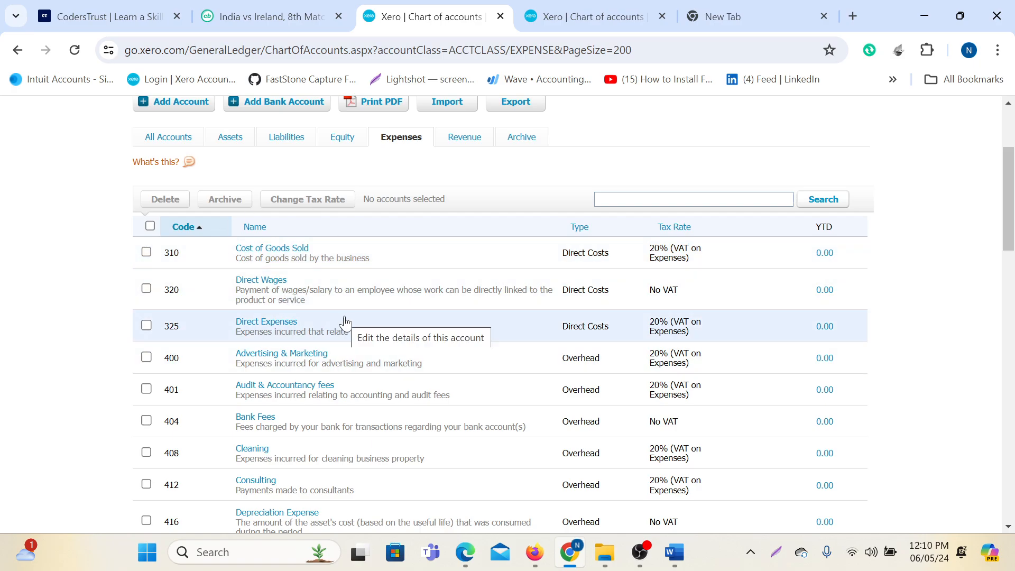
{"action": "scroll", "coordinate": [273, 329], "scroll_direction": "up", "scroll_amount": 3}
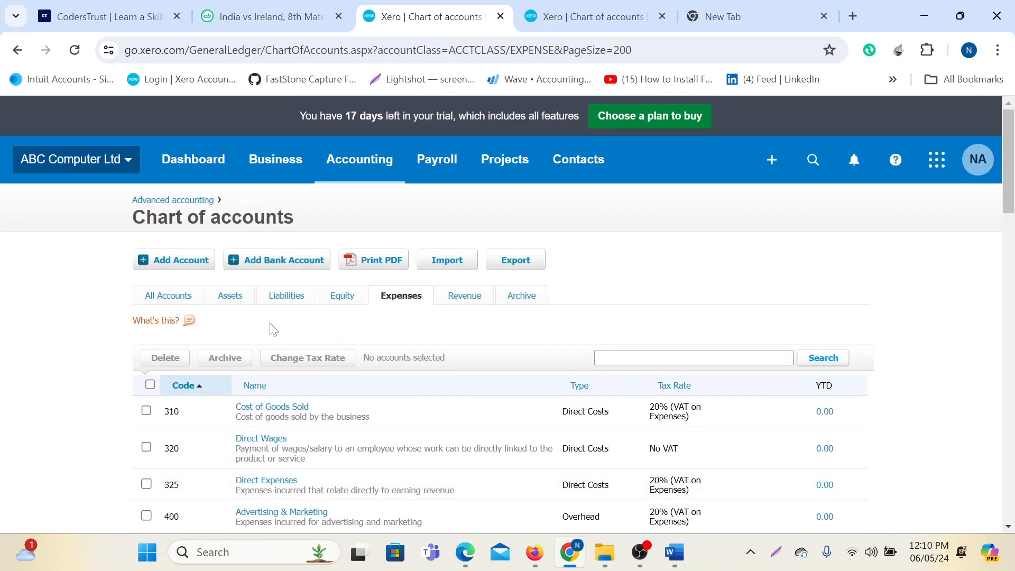
{"action": "left_click", "coordinate": [168, 297]}
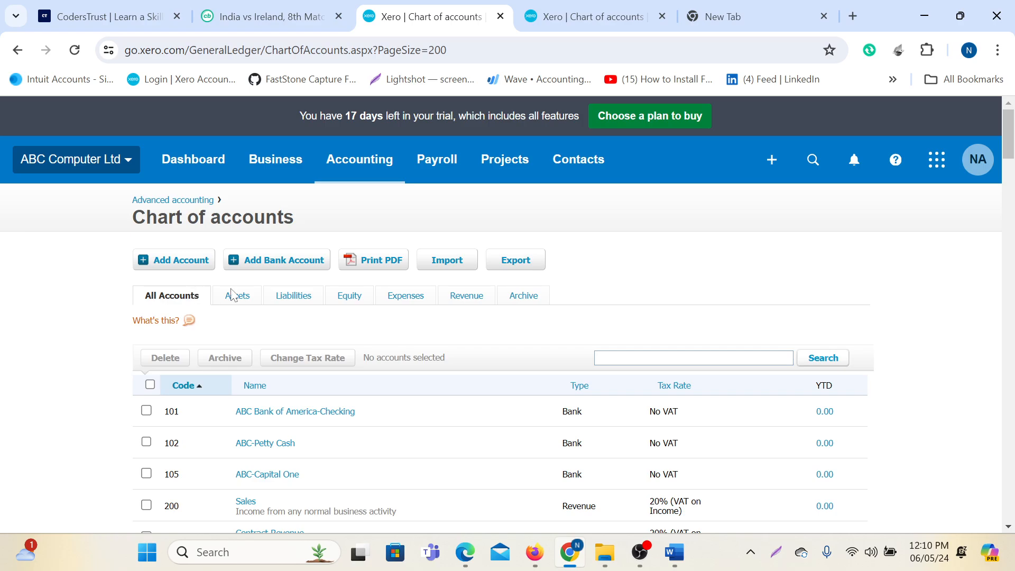
{"action": "left_click", "coordinate": [376, 260]}
Open ABC Computer Ltd - Chart of Accounts.pdf, read all three pages, then go back to Xero.
{"action": "left_click", "coordinate": [769, 91]}
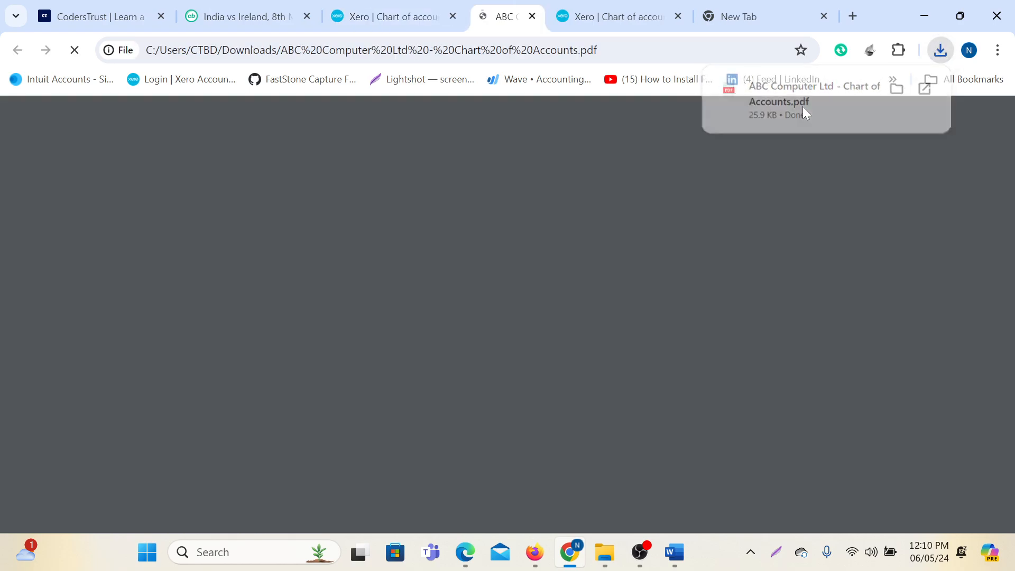
{"action": "scroll", "coordinate": [787, 376], "scroll_direction": "down", "scroll_amount": 20}
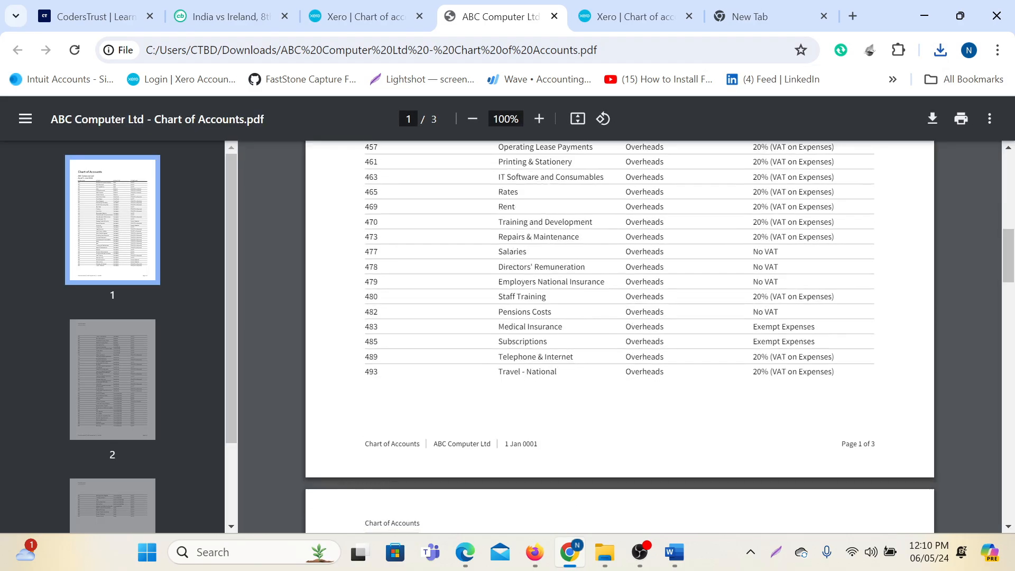
{"action": "scroll", "coordinate": [786, 376], "scroll_direction": "up", "scroll_amount": 20}
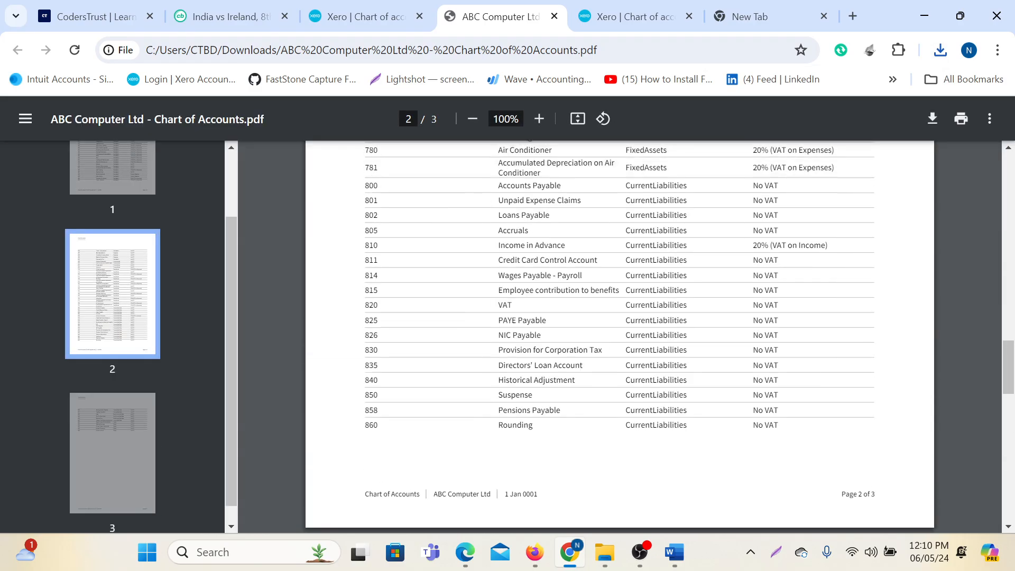
{"action": "scroll", "coordinate": [597, 341], "scroll_direction": "up", "scroll_amount": 10}
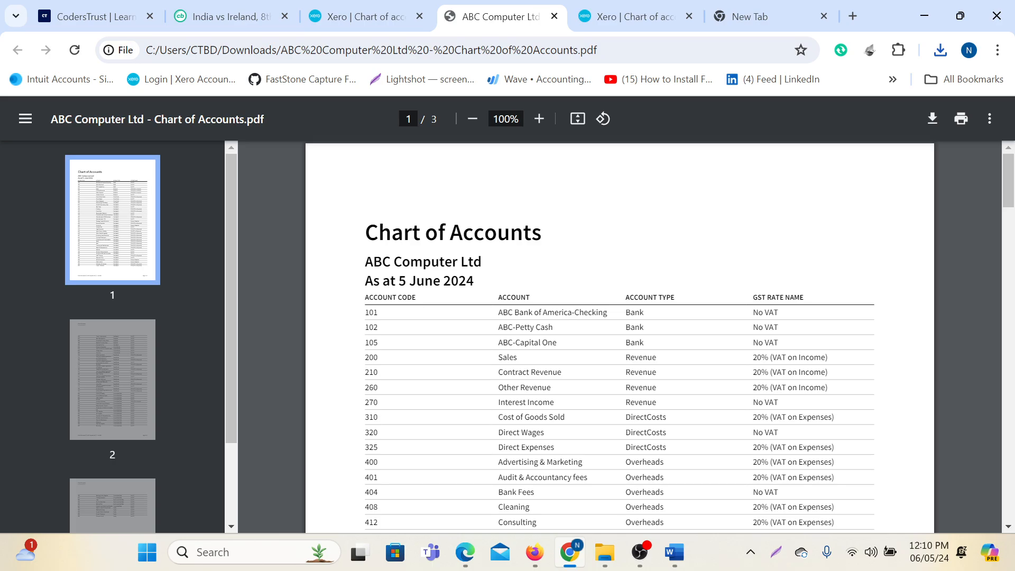
{"action": "scroll", "coordinate": [562, 344], "scroll_direction": "down", "scroll_amount": 3}
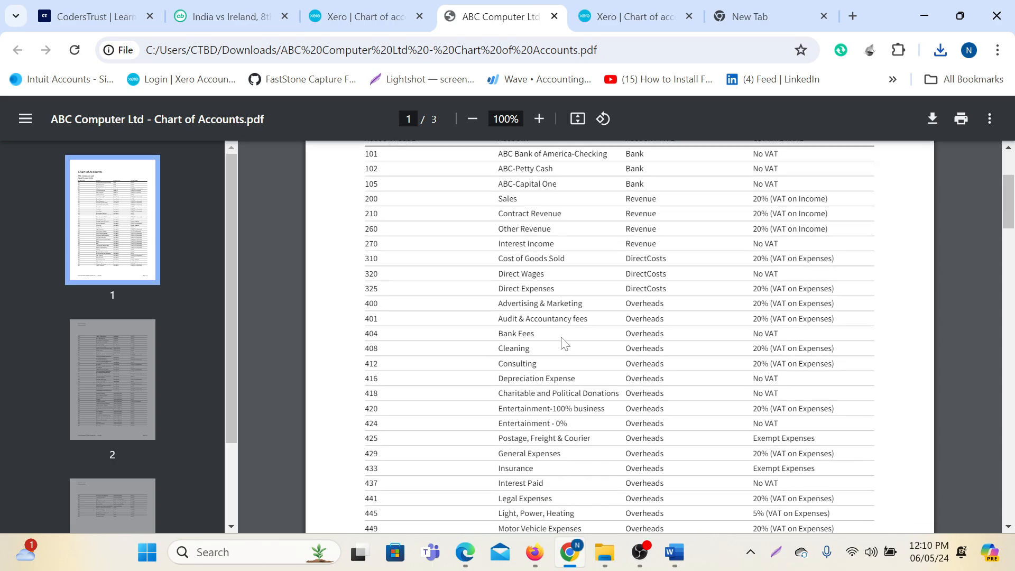
{"action": "scroll", "coordinate": [562, 344], "scroll_direction": "down", "scroll_amount": 10}
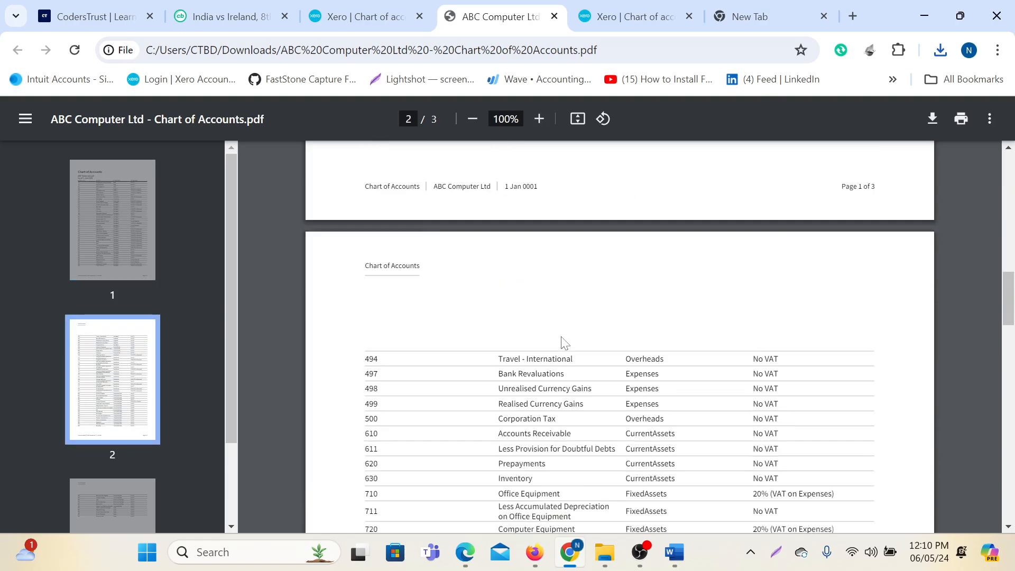
{"action": "scroll", "coordinate": [562, 344], "scroll_direction": "down", "scroll_amount": 7}
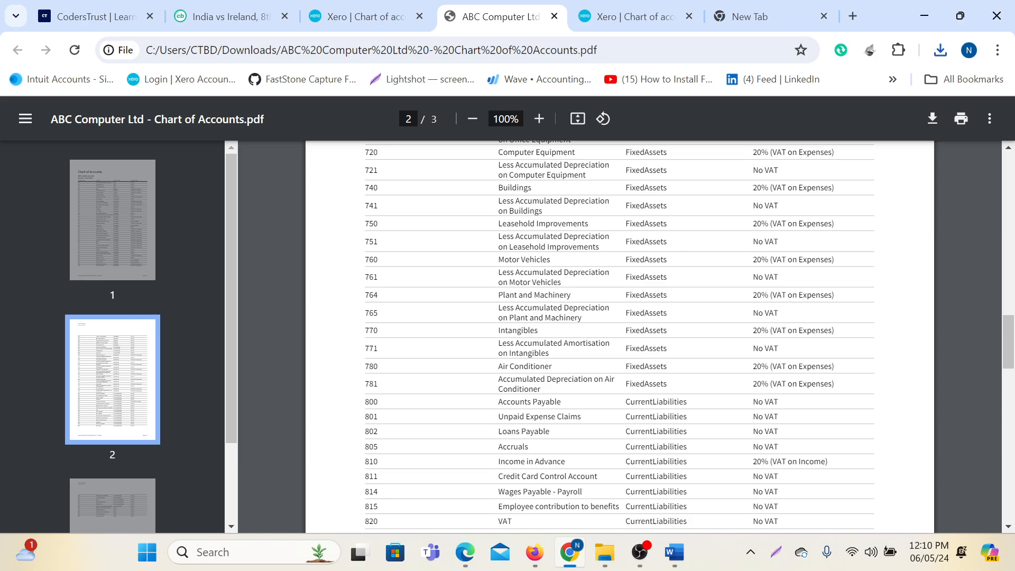
{"action": "scroll", "coordinate": [562, 344], "scroll_direction": "down", "scroll_amount": 10}
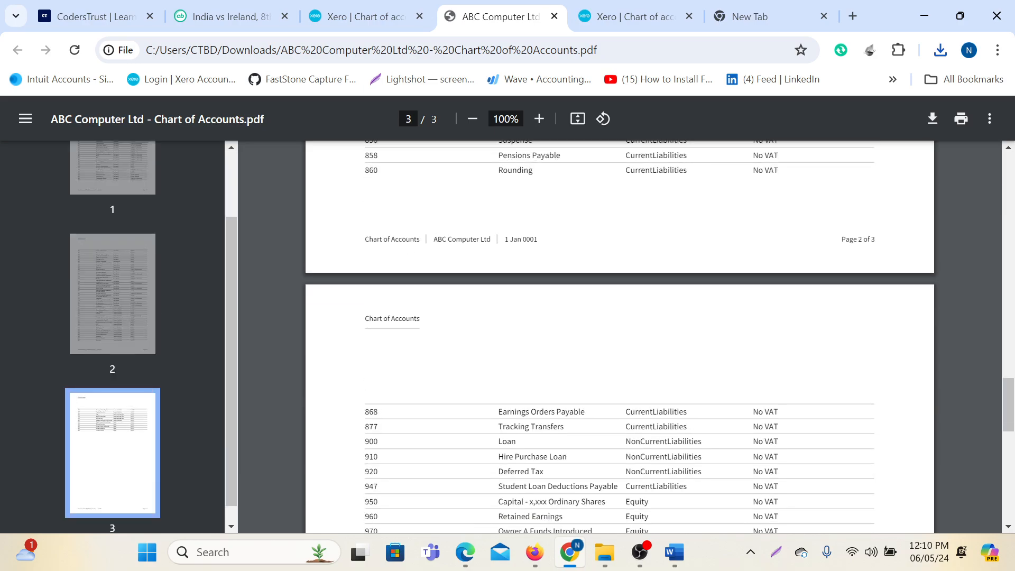
{"action": "scroll", "coordinate": [562, 344], "scroll_direction": "up", "scroll_amount": 5}
{"action": "scroll", "coordinate": [562, 344], "scroll_direction": "down", "scroll_amount": 2}
{"action": "scroll", "coordinate": [467, 411], "scroll_direction": "down", "scroll_amount": 6}
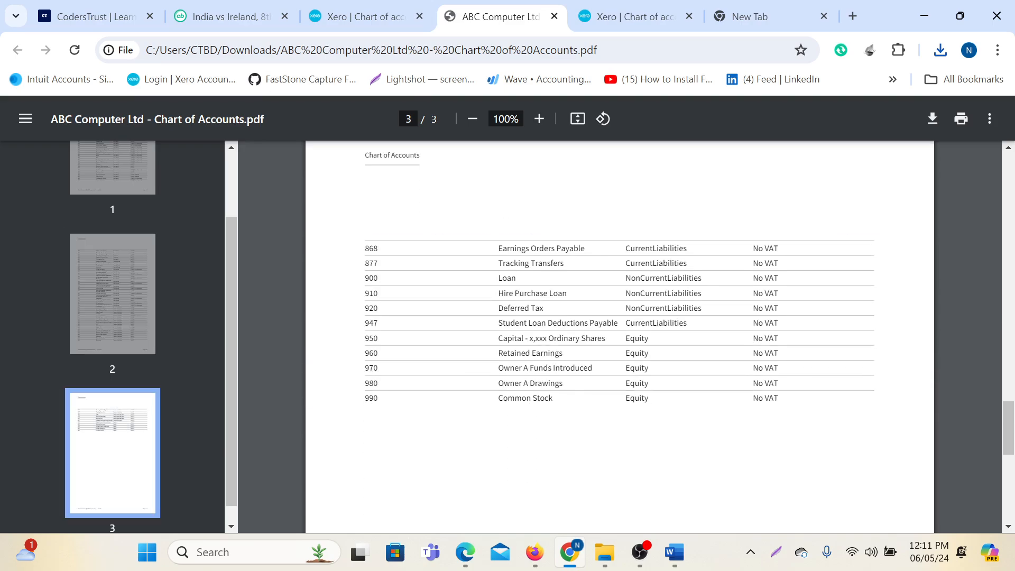
{"action": "scroll", "coordinate": [536, 411], "scroll_direction": "down", "scroll_amount": 3}
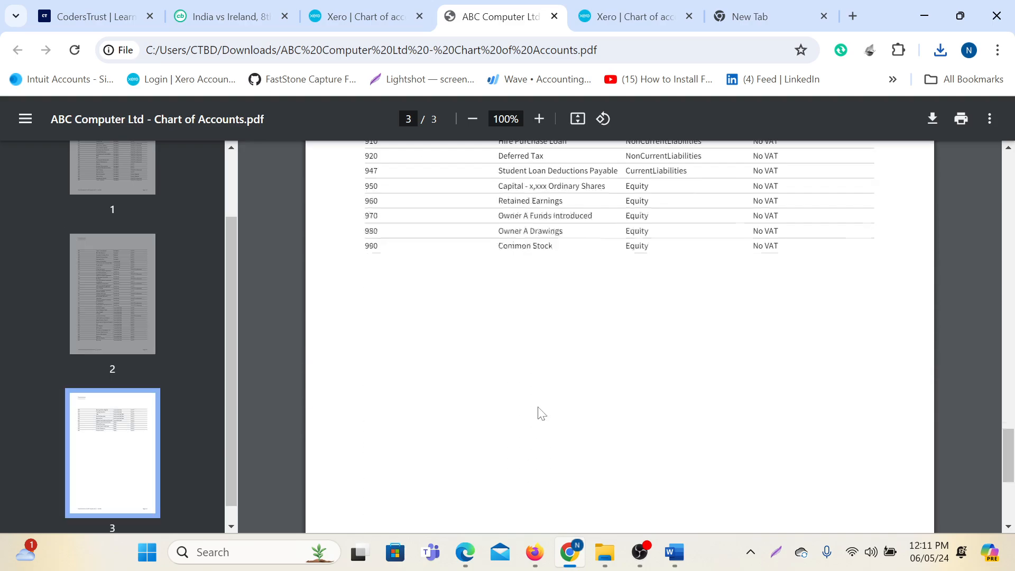
{"action": "scroll", "coordinate": [580, 412], "scroll_direction": "up", "scroll_amount": 20}
{"action": "scroll", "coordinate": [581, 410], "scroll_direction": "up", "scroll_amount": 10}
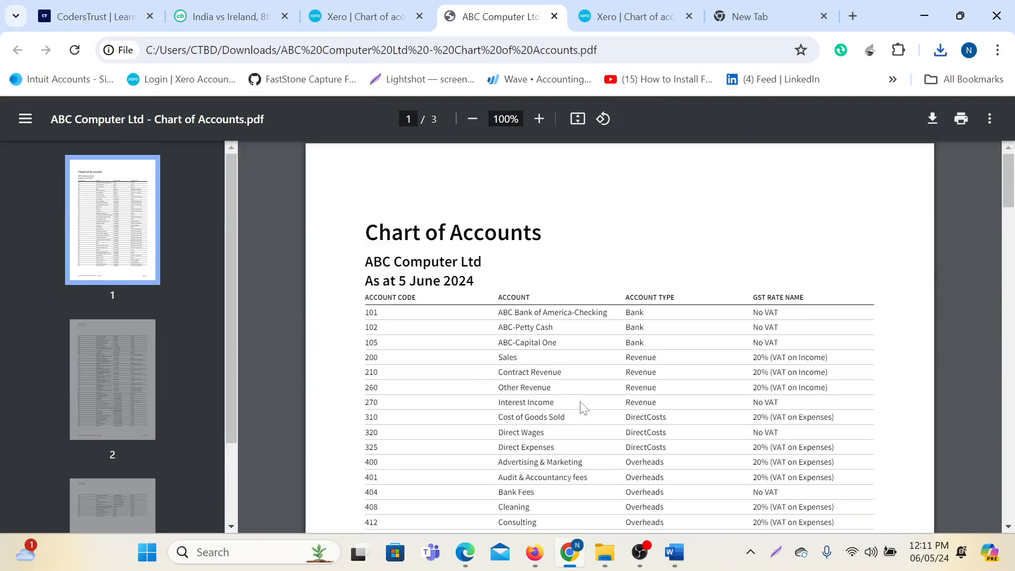
{"action": "left_click", "coordinate": [351, 11]}
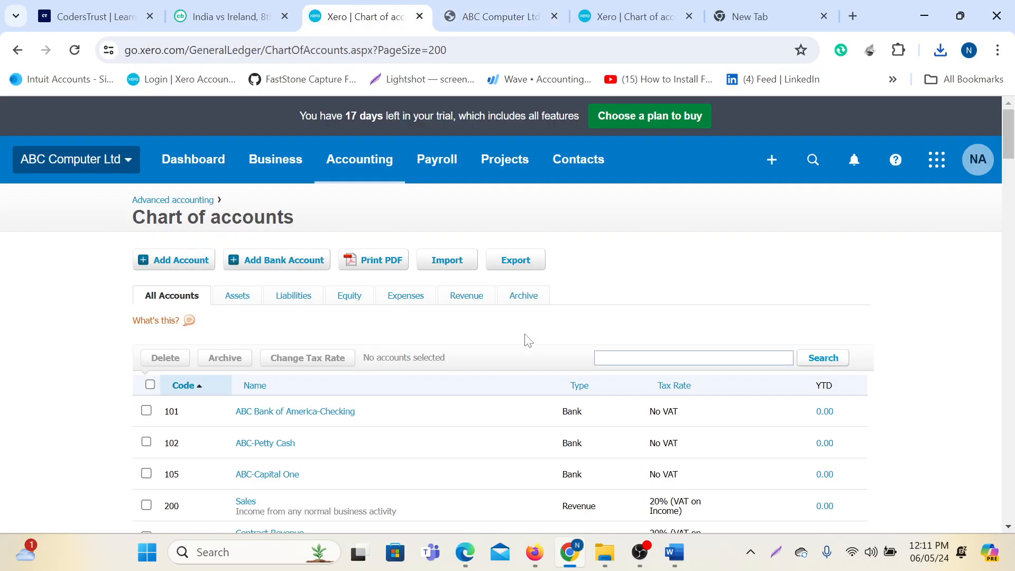
Export the chart of accounts as ChartOfAccounts.csv and open it maximized in Excel.
{"action": "left_click", "coordinate": [517, 268]}
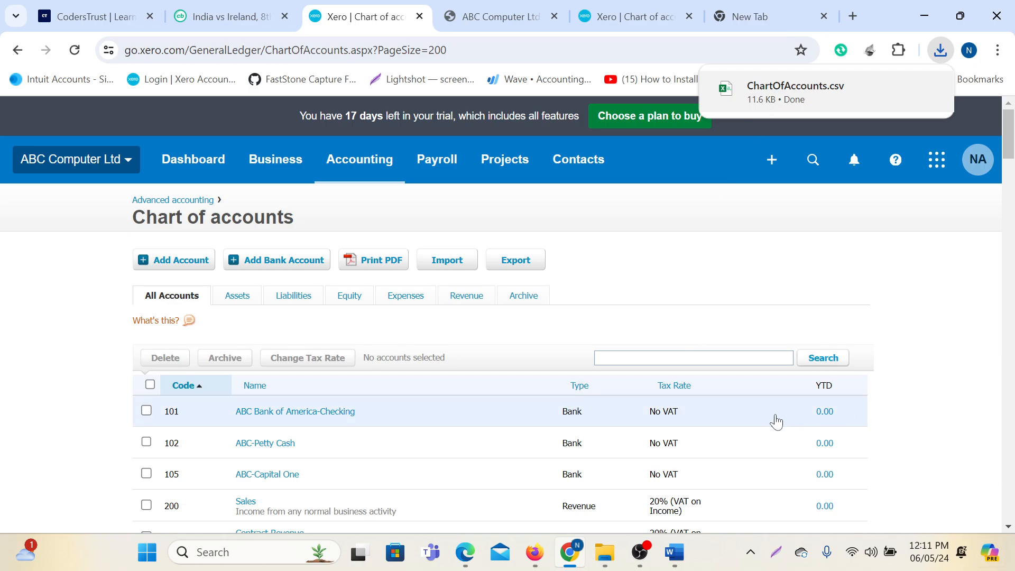
{"action": "left_click", "coordinate": [797, 105]}
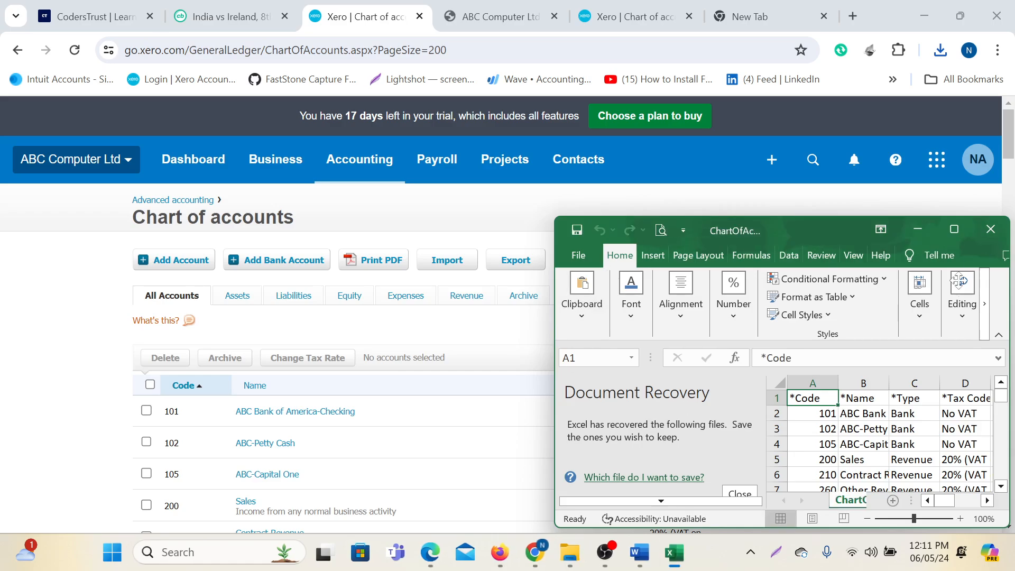
{"action": "left_click", "coordinate": [955, 229]}
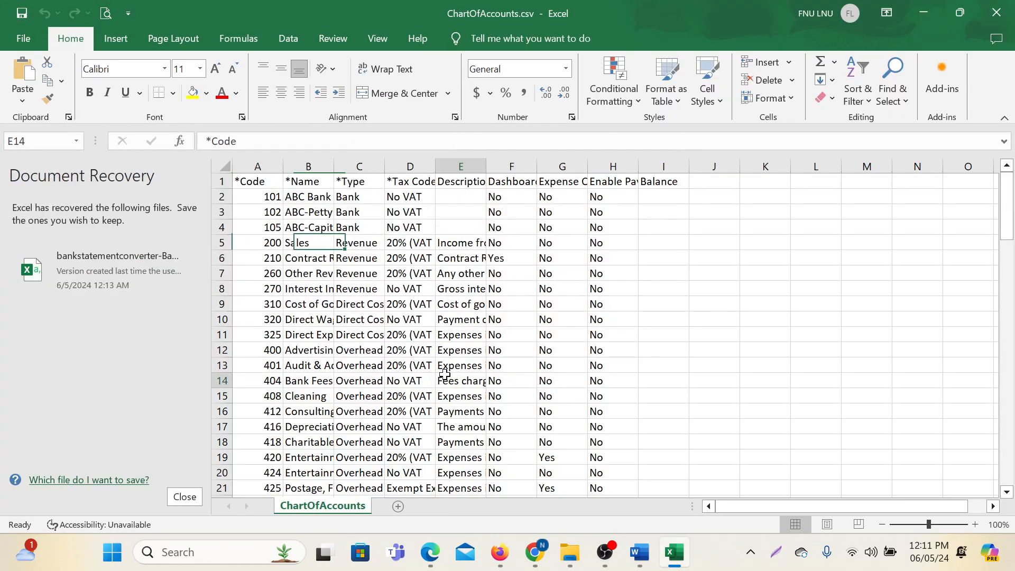
Check the CSV rows down to account 990, then switch back to Xero.
{"action": "left_click", "coordinate": [464, 380]}
{"action": "scroll", "coordinate": [476, 391], "scroll_direction": "down", "scroll_amount": 20}
{"action": "scroll", "coordinate": [480, 403], "scroll_direction": "down", "scroll_amount": 6}
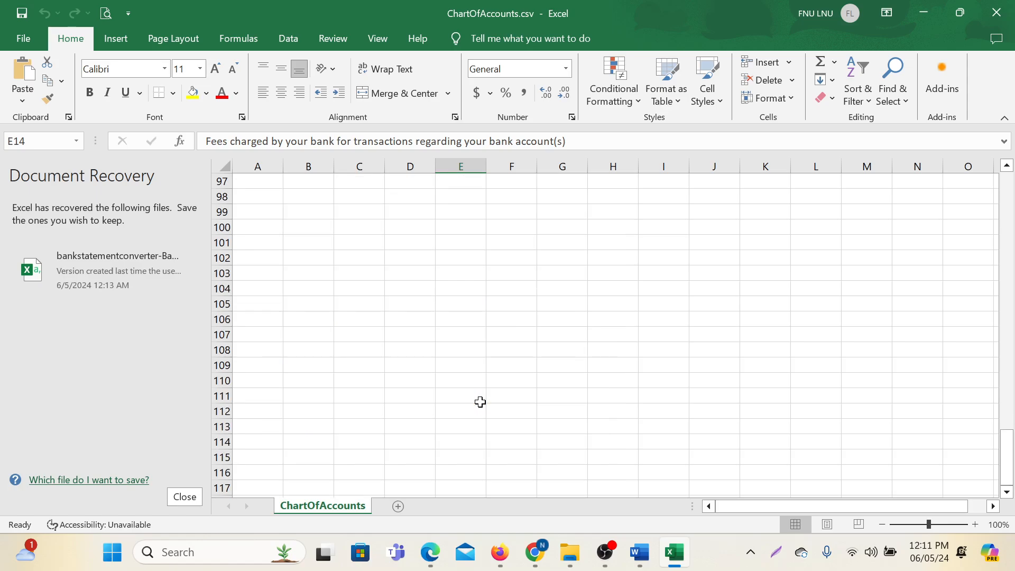
{"action": "scroll", "coordinate": [480, 403], "scroll_direction": "up", "scroll_amount": 4}
{"action": "left_click", "coordinate": [658, 412]}
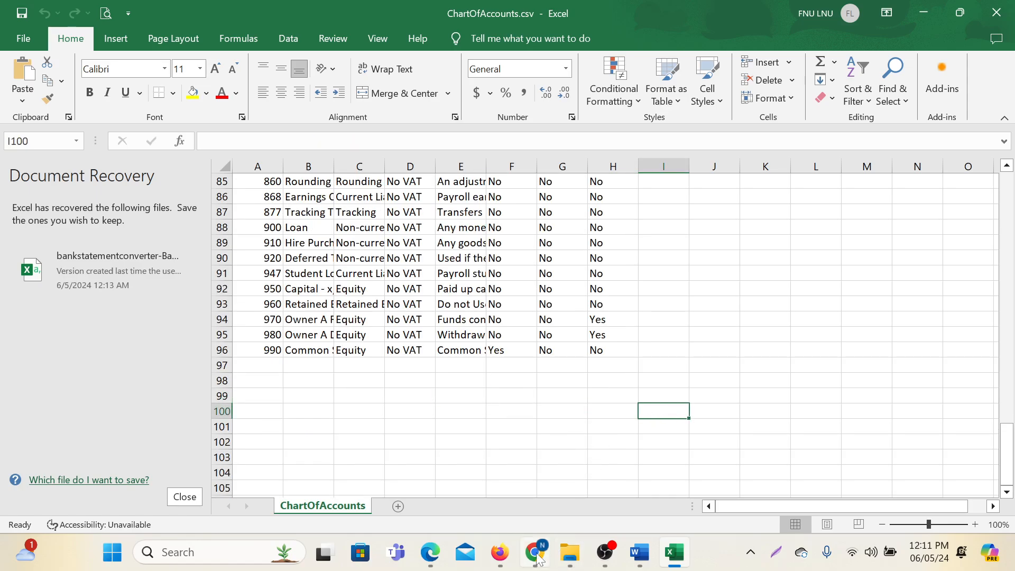
{"action": "mouse_move", "coordinate": [537, 557]}
{"action": "left_click", "coordinate": [532, 486]}
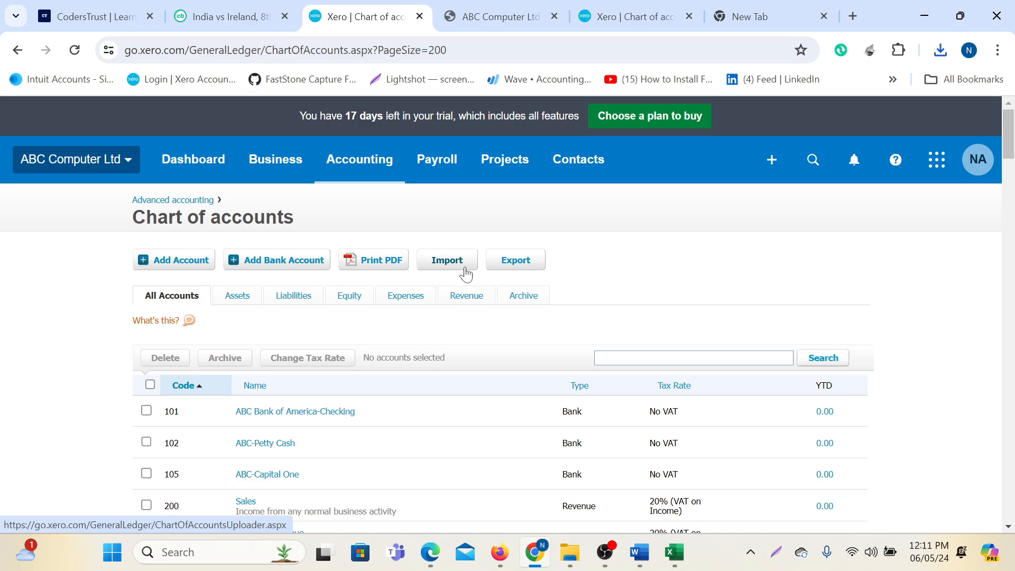
{"action": "scroll", "coordinate": [534, 319], "scroll_direction": "down", "scroll_amount": 8}
{"action": "scroll", "coordinate": [534, 320], "scroll_direction": "up", "scroll_amount": 9}
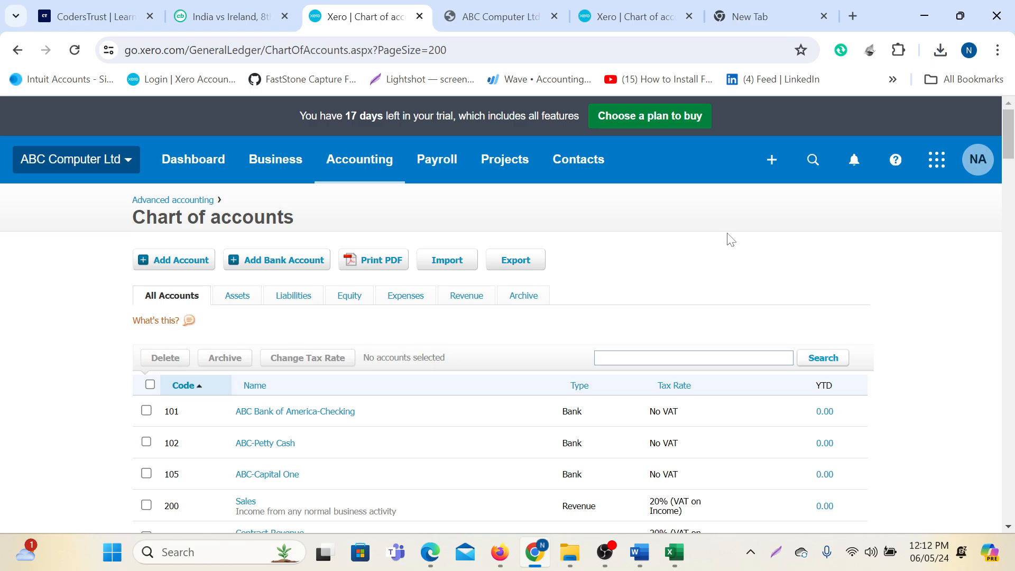
Open the ABC Computer Ltd dashboard and scan its bank, bills, watchlist and expense claim widgets.
{"action": "left_click", "coordinate": [175, 169]}
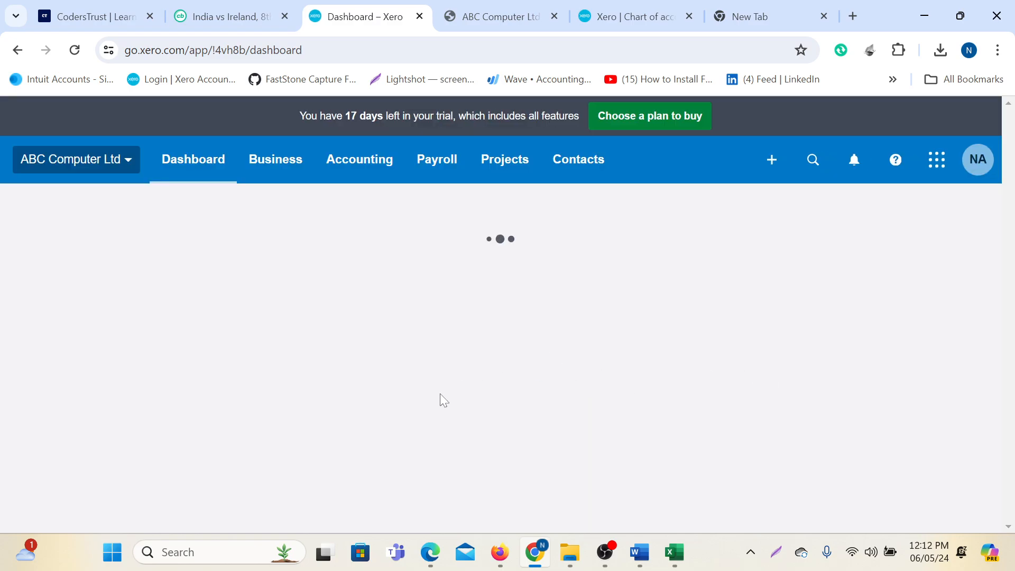
{"action": "scroll", "coordinate": [432, 395], "scroll_direction": "down", "scroll_amount": 2}
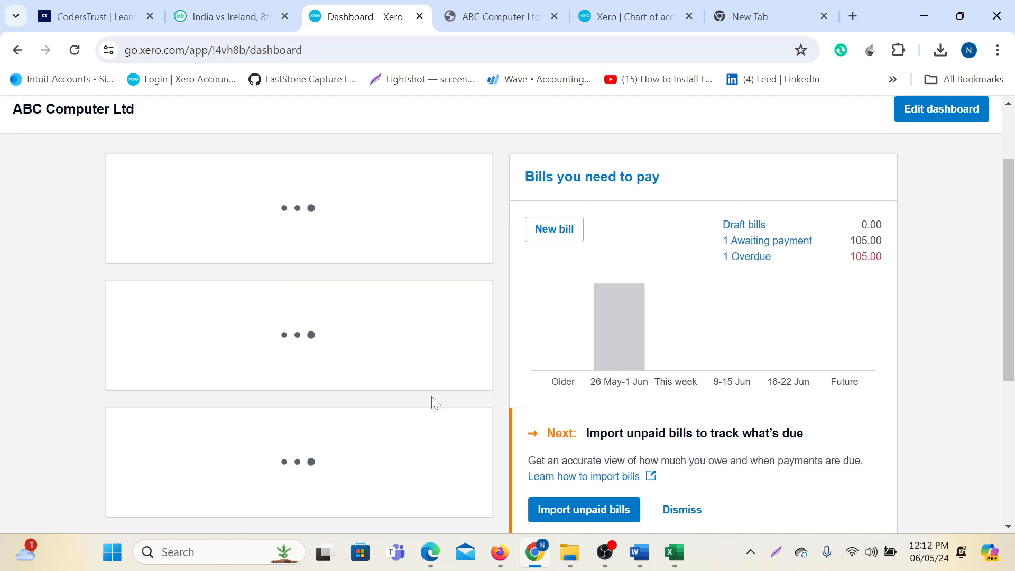
{"action": "scroll", "coordinate": [431, 402], "scroll_direction": "down", "scroll_amount": 10}
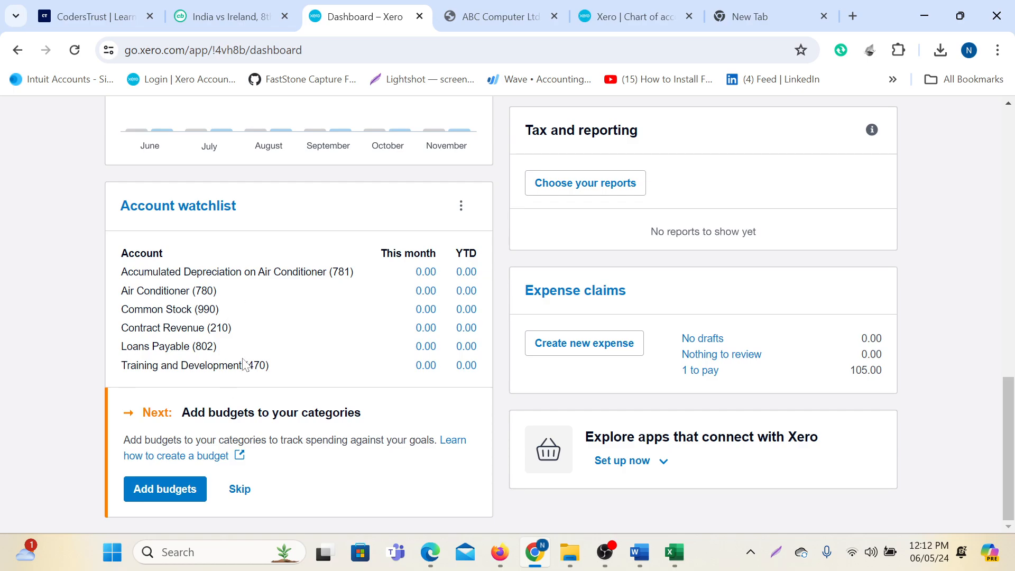
{"action": "scroll", "coordinate": [292, 364], "scroll_direction": "up", "scroll_amount": 12}
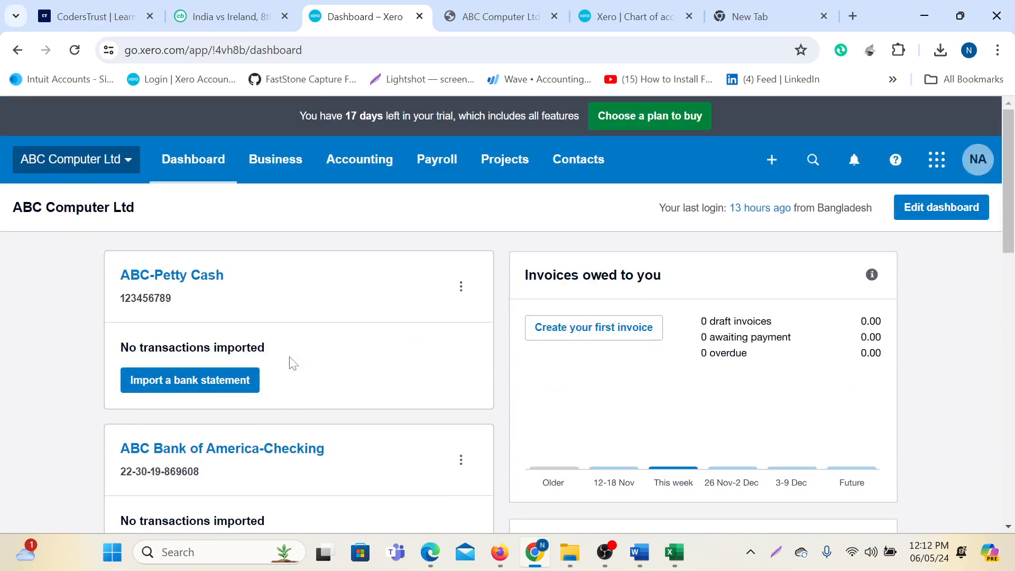